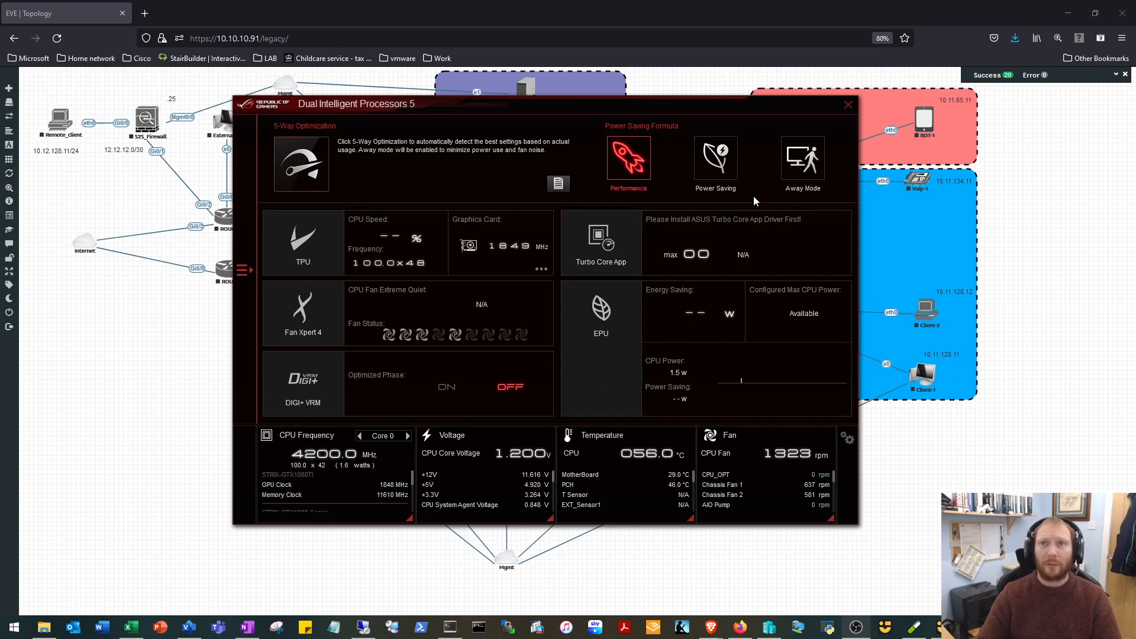
# Close the hardware monitoring window, switch to Hyper-V Manager and open the EVE-NG virtual machine's settings.
pyautogui.click(847, 105)
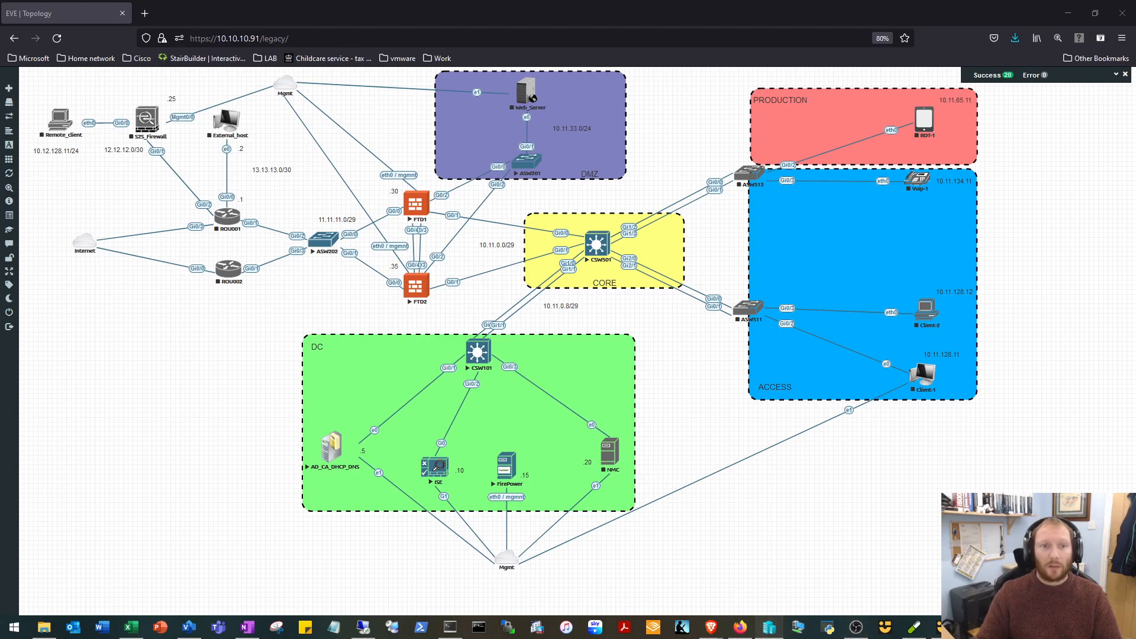
pyautogui.moveTo(598, 638); pyautogui.dragTo(505, 89)
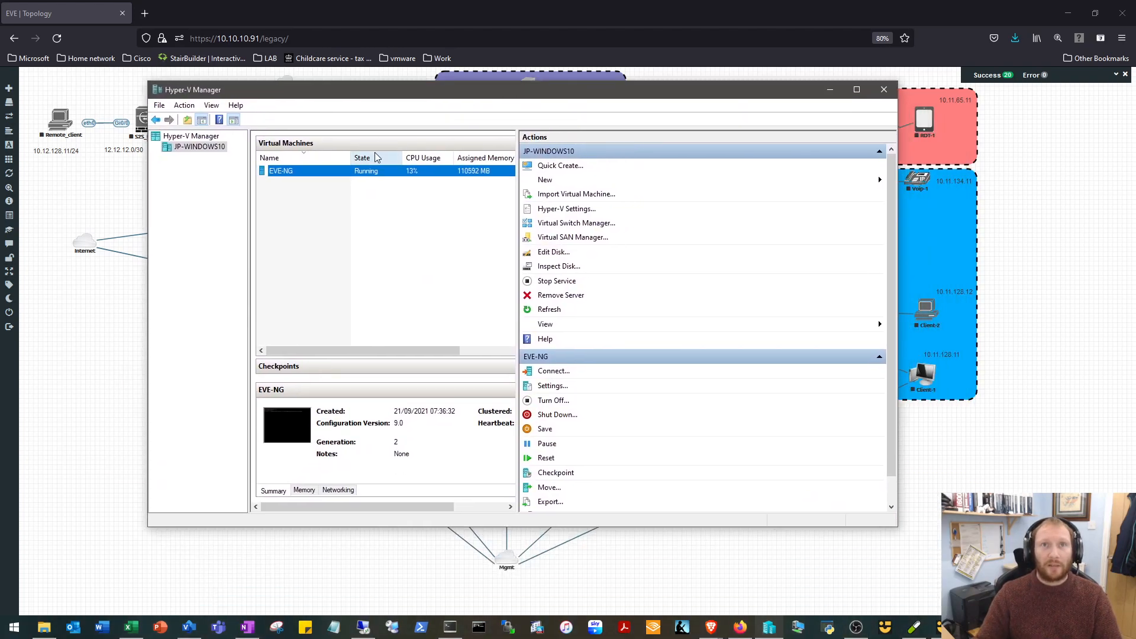
pyautogui.rightClick(310, 171)
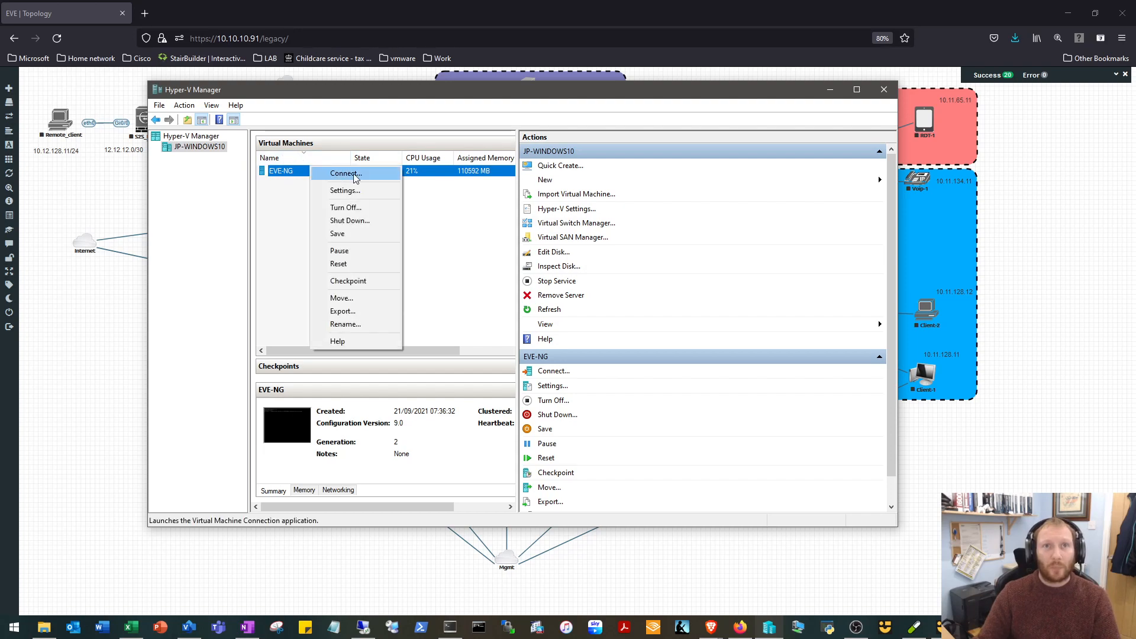
pyautogui.click(345, 191)
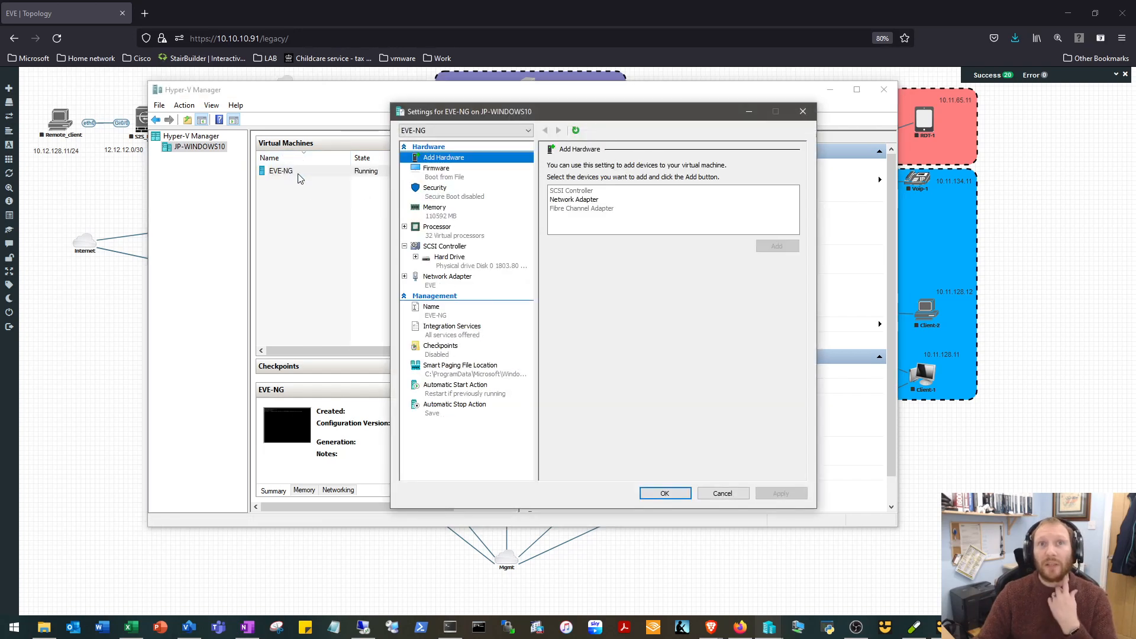
# Review the EVE-NG virtual machine's processor, memory and hard drive settings, and minimise the Hyper-V windows.
pyautogui.click(456, 237)
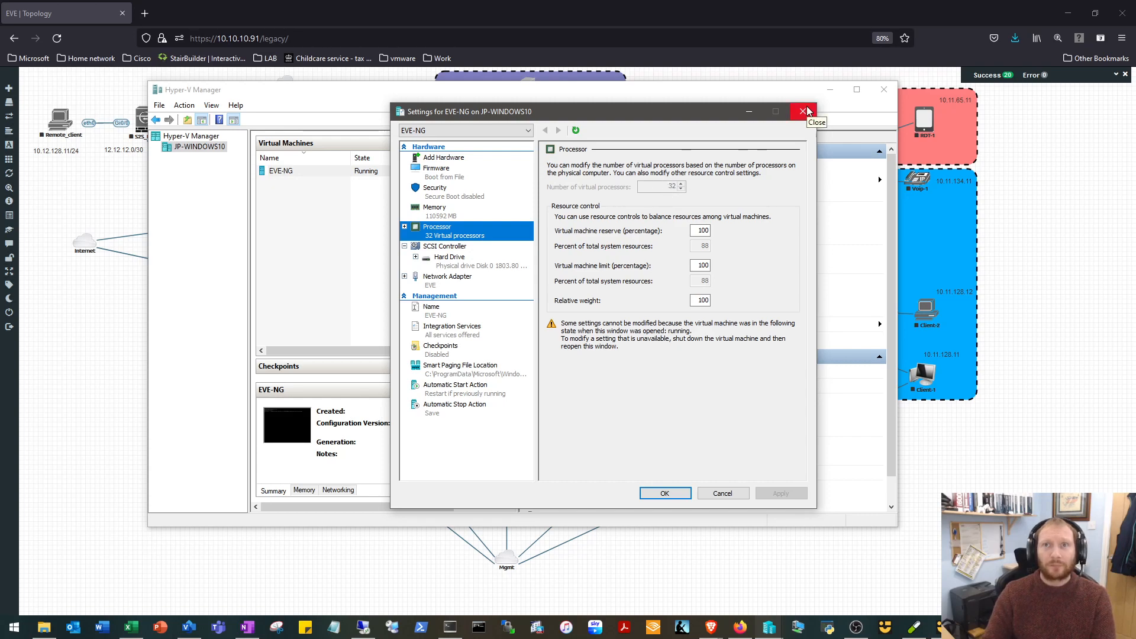
pyautogui.click(451, 217)
pyautogui.moveTo(645, 179); pyautogui.dragTo(669, 179)
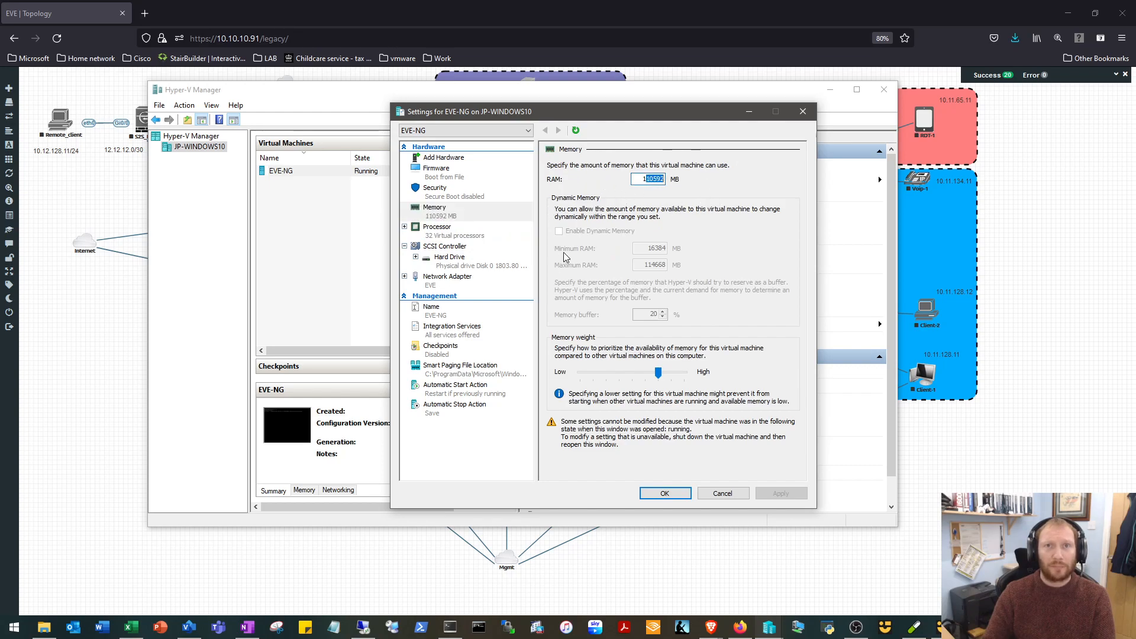
pyautogui.click(458, 259)
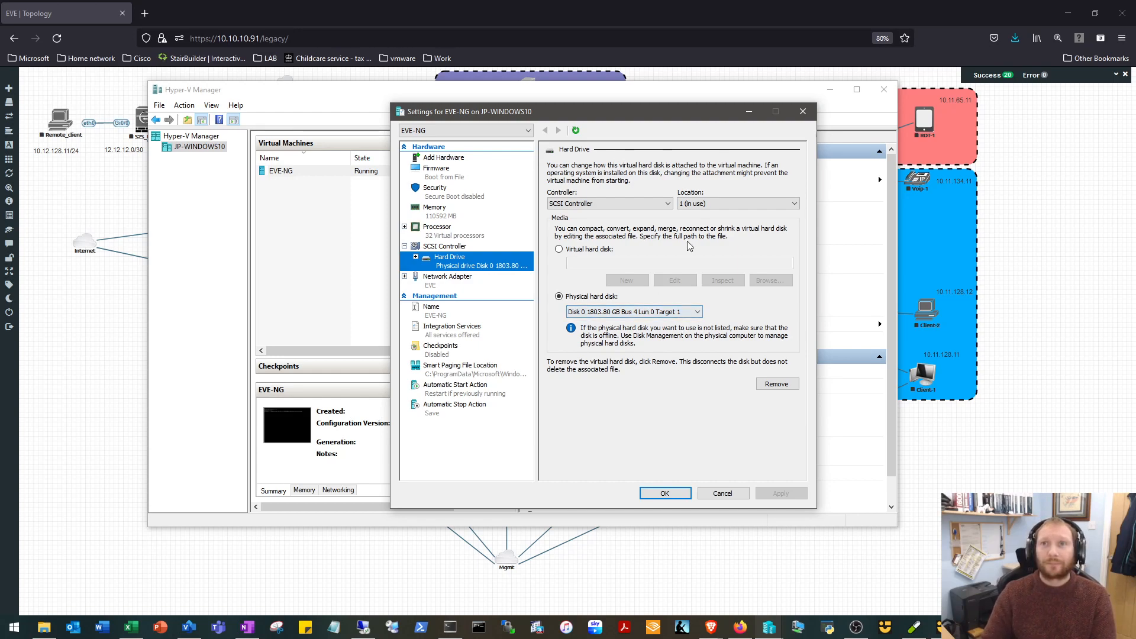
pyautogui.click(749, 113)
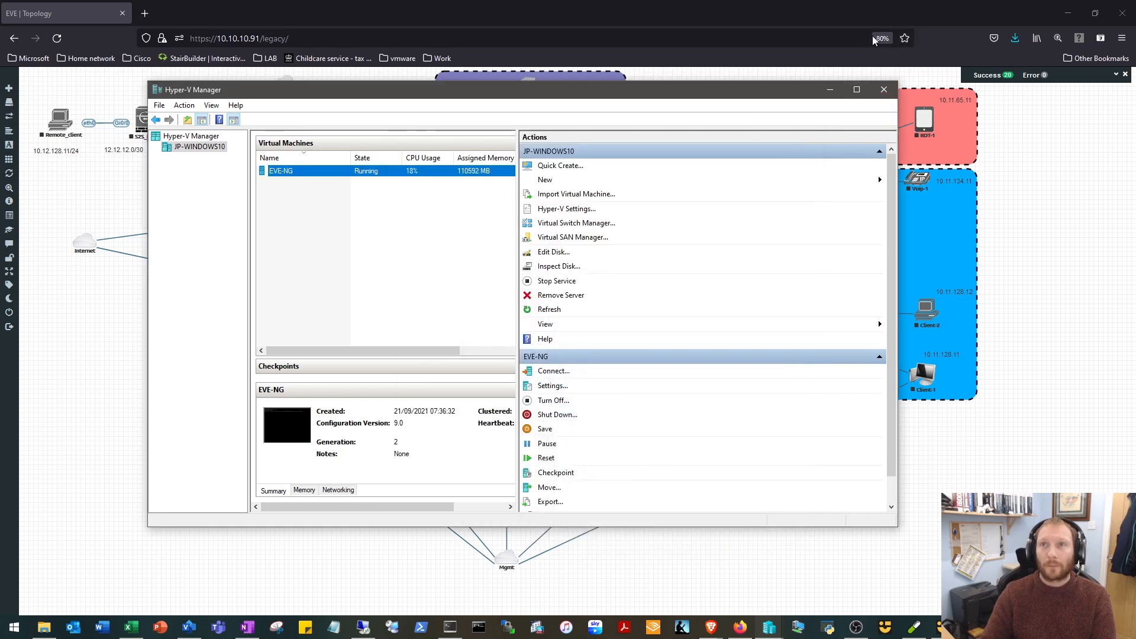
pyautogui.click(830, 89)
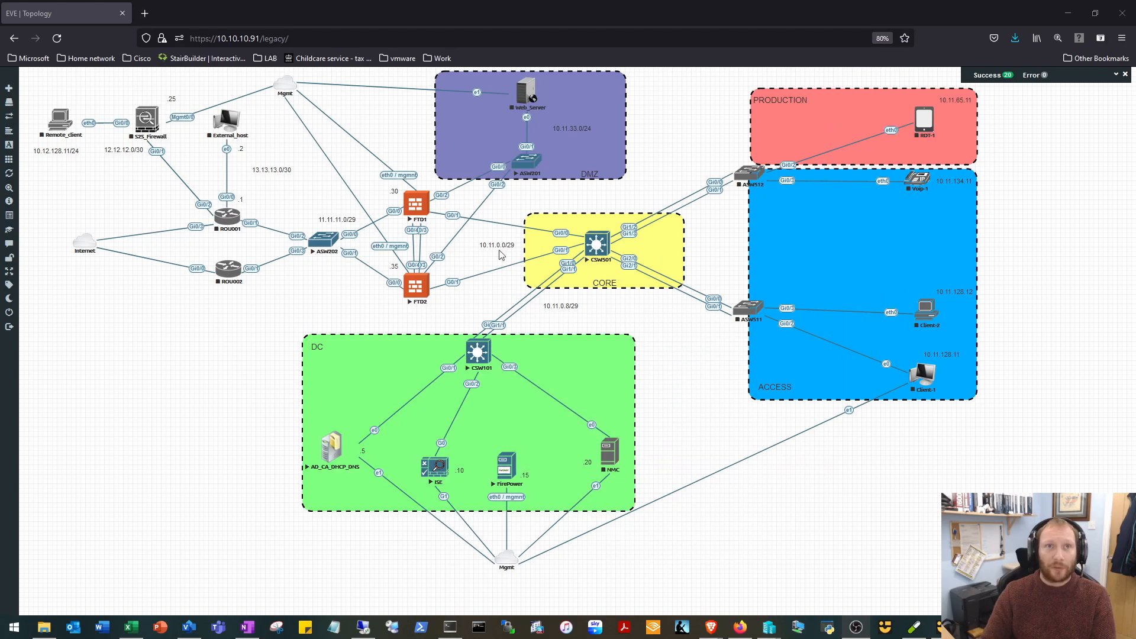
# Examine the lab's configured nodes list for images and CPU and RAM usage, and close the list.
pyautogui.moveTo(26, 115)
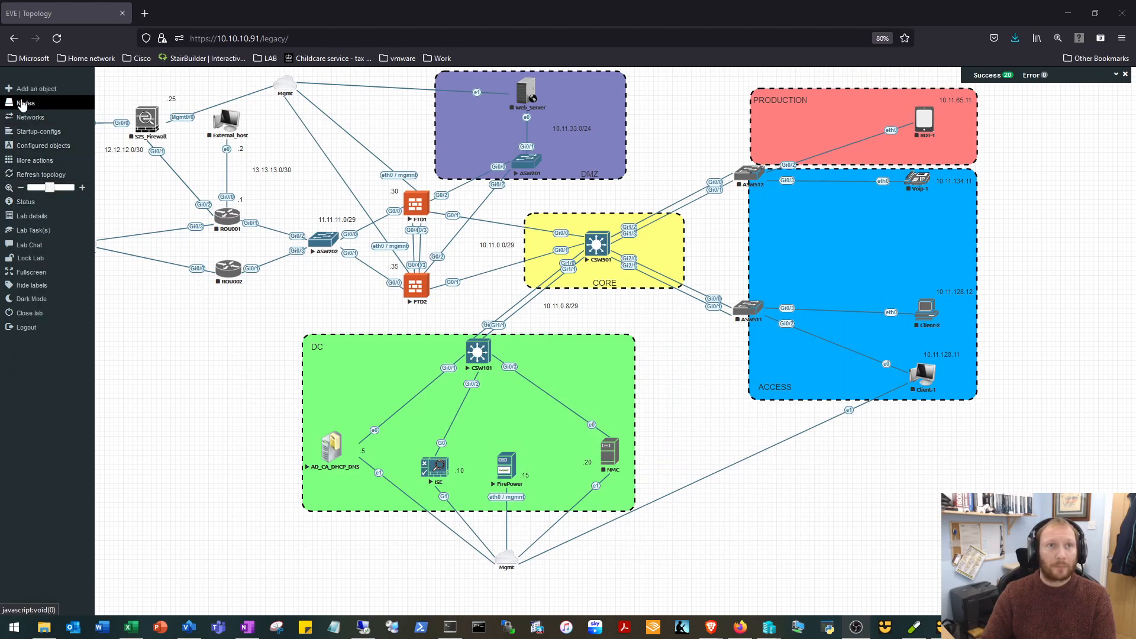
pyautogui.click(42, 108)
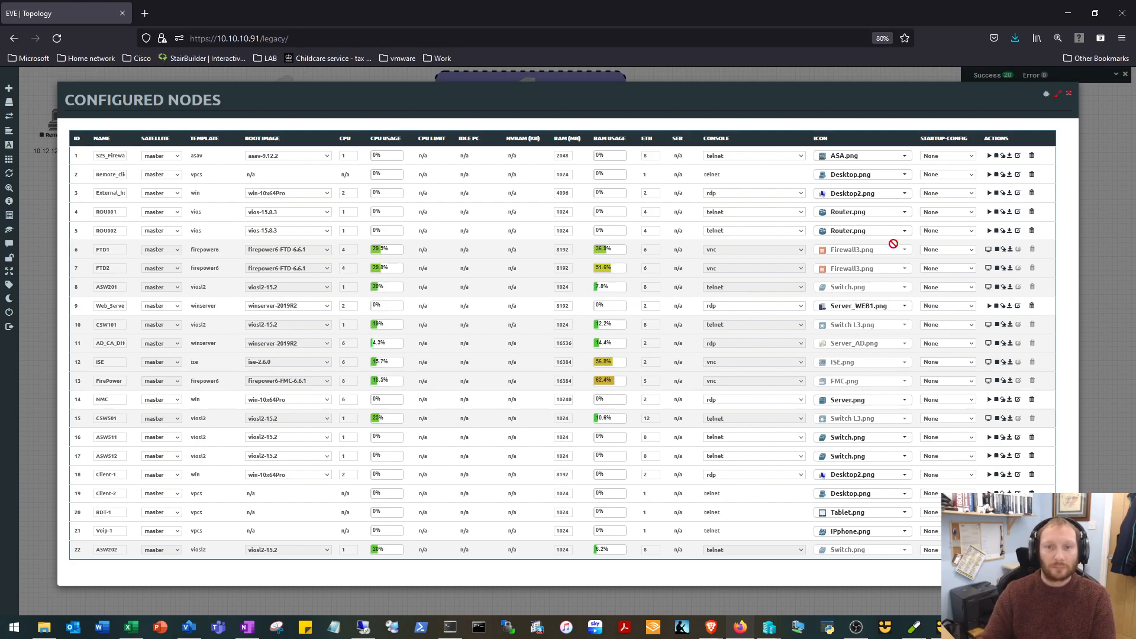
pyautogui.click(1068, 96)
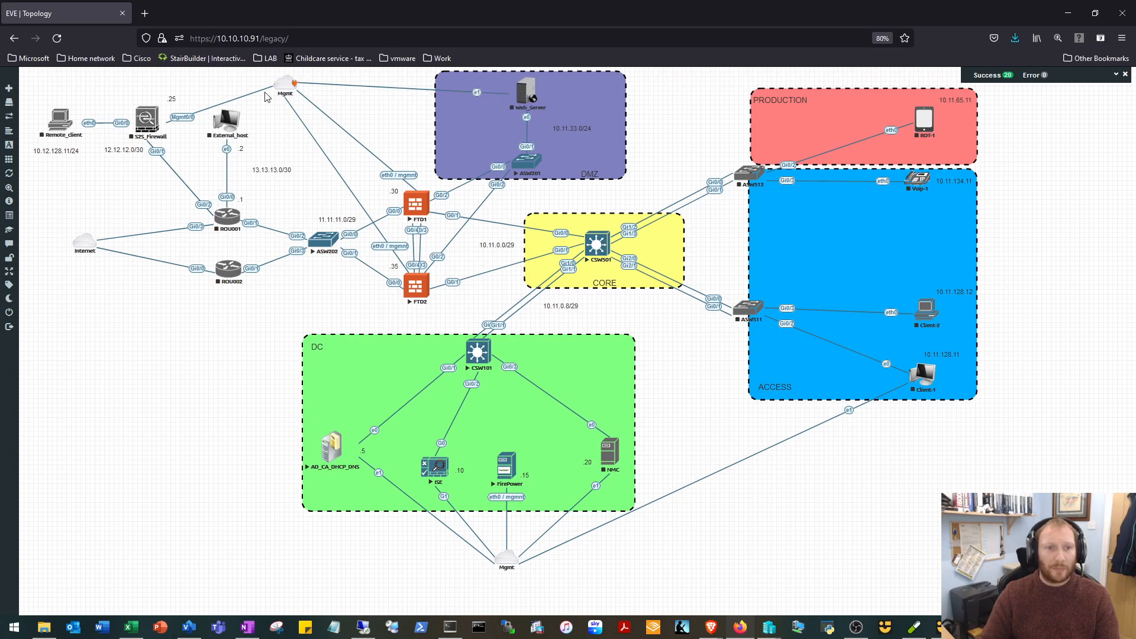
# Start the NMC node in the DC zone and connect External_host's e1 interface to the Mgmt cloud.
pyautogui.rightClick(609, 455)
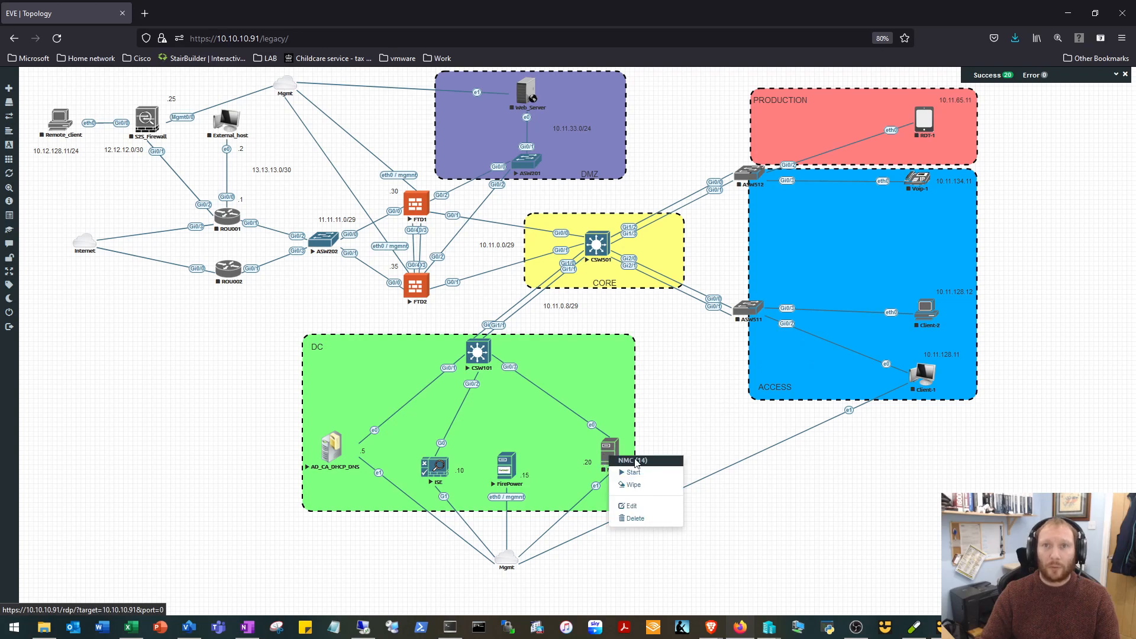
pyautogui.click(633, 472)
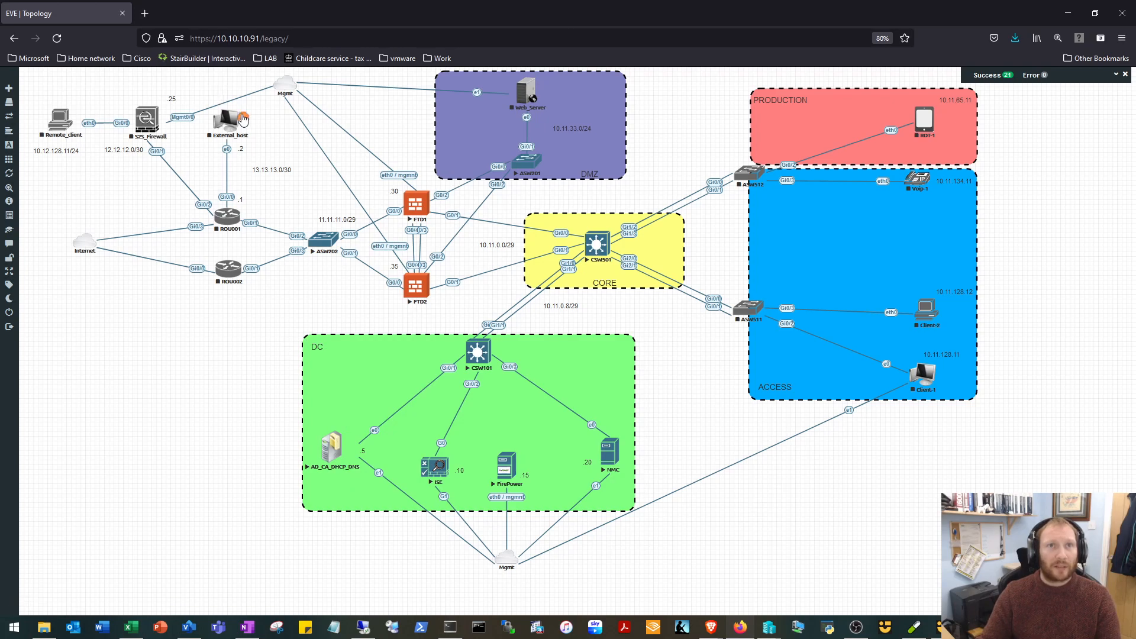
pyautogui.moveTo(243, 118); pyautogui.dragTo(285, 85)
pyautogui.click(593, 316)
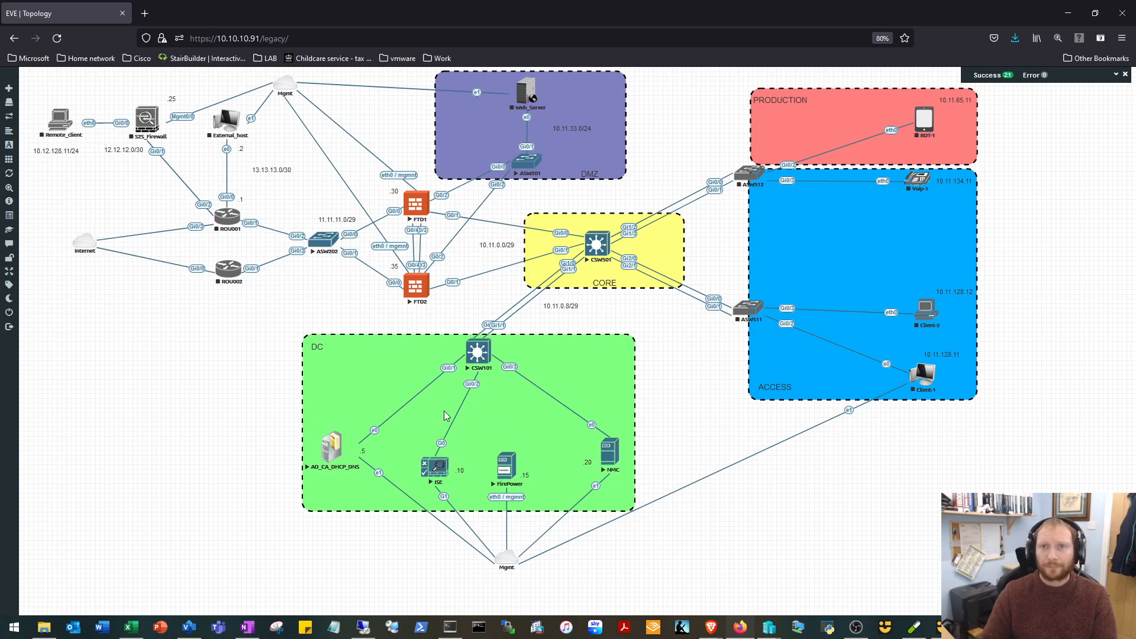
pyautogui.click(611, 455)
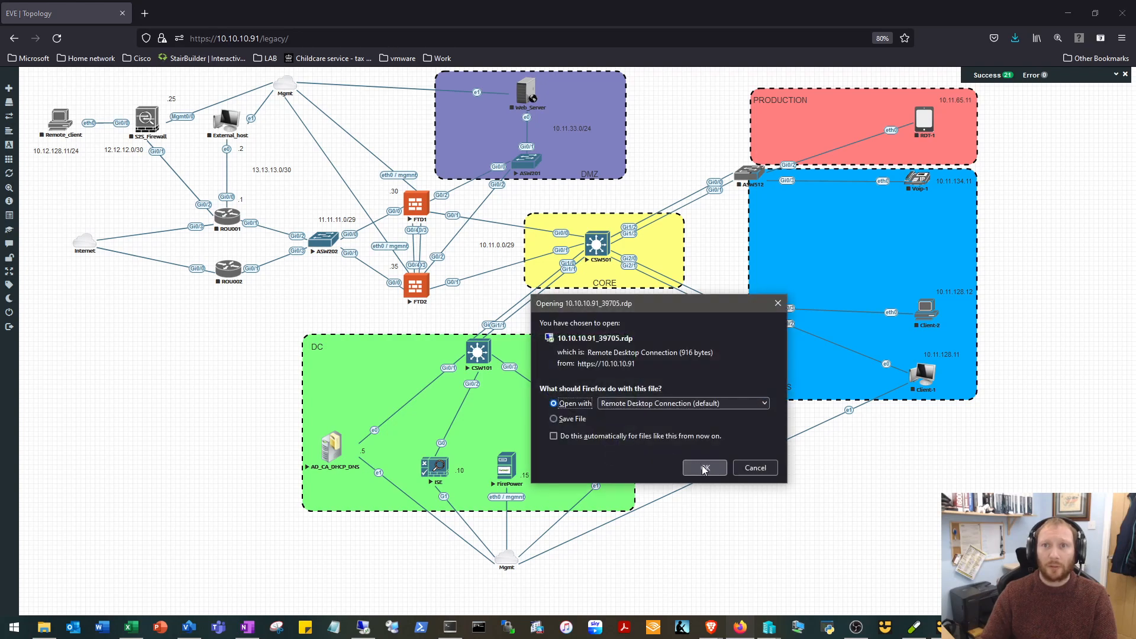
pyautogui.click(698, 468)
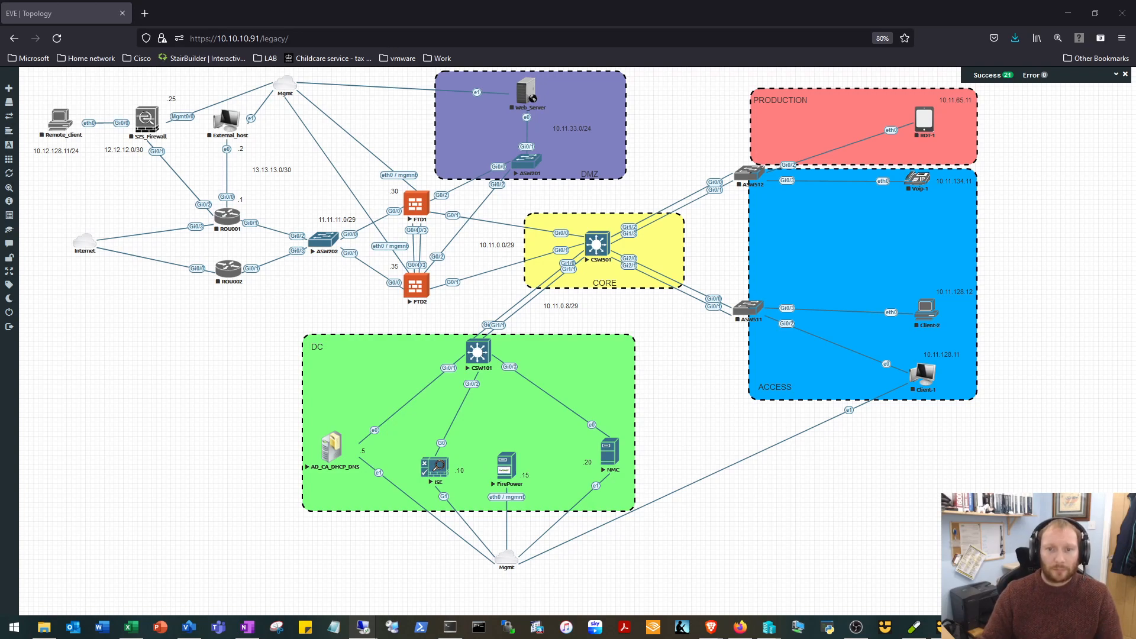
pyautogui.moveTo(509, 308); pyautogui.dragTo(541, 186)
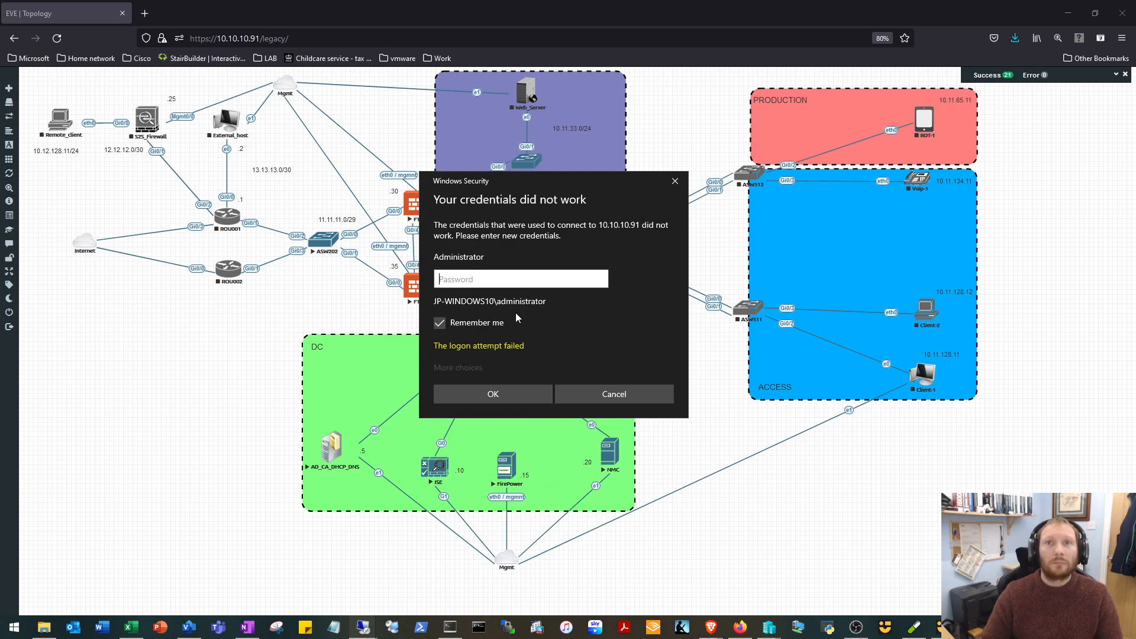
pyautogui.click(675, 181)
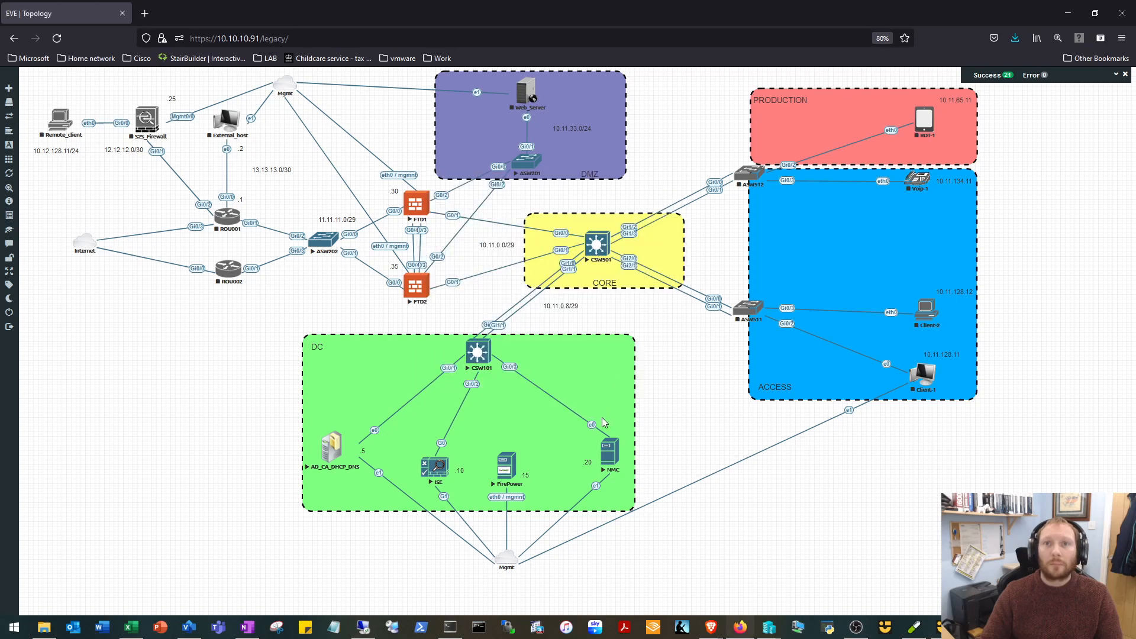
# Connect to the NMC node through Remote Desktop Connection, enlarge and reposition the session window, and minimise it.
pyautogui.click(609, 469)
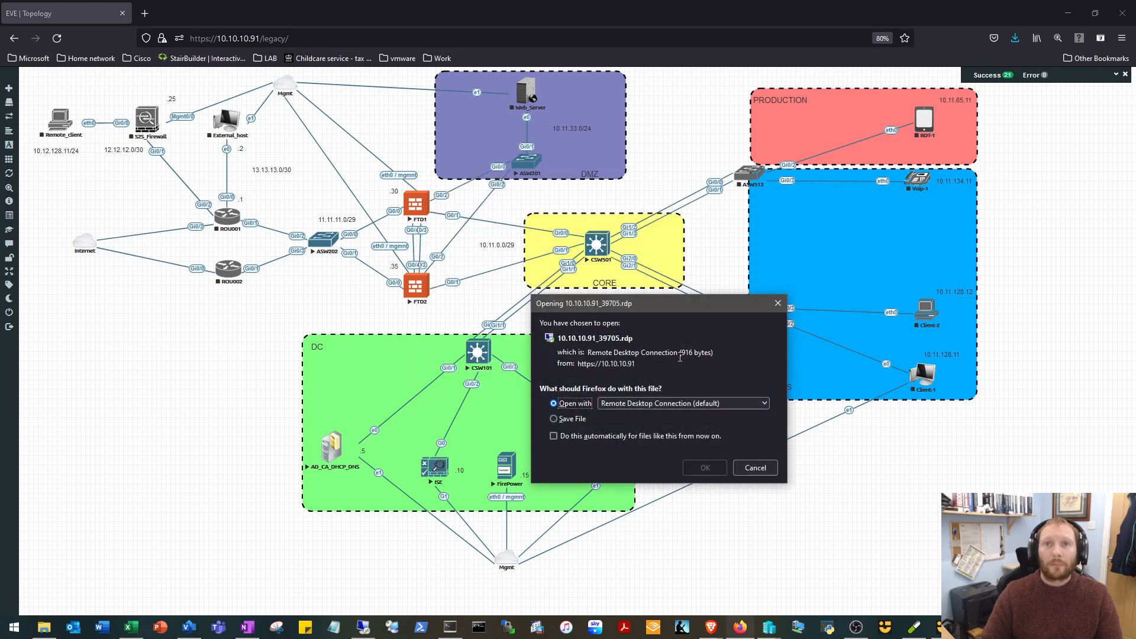
pyautogui.click(701, 466)
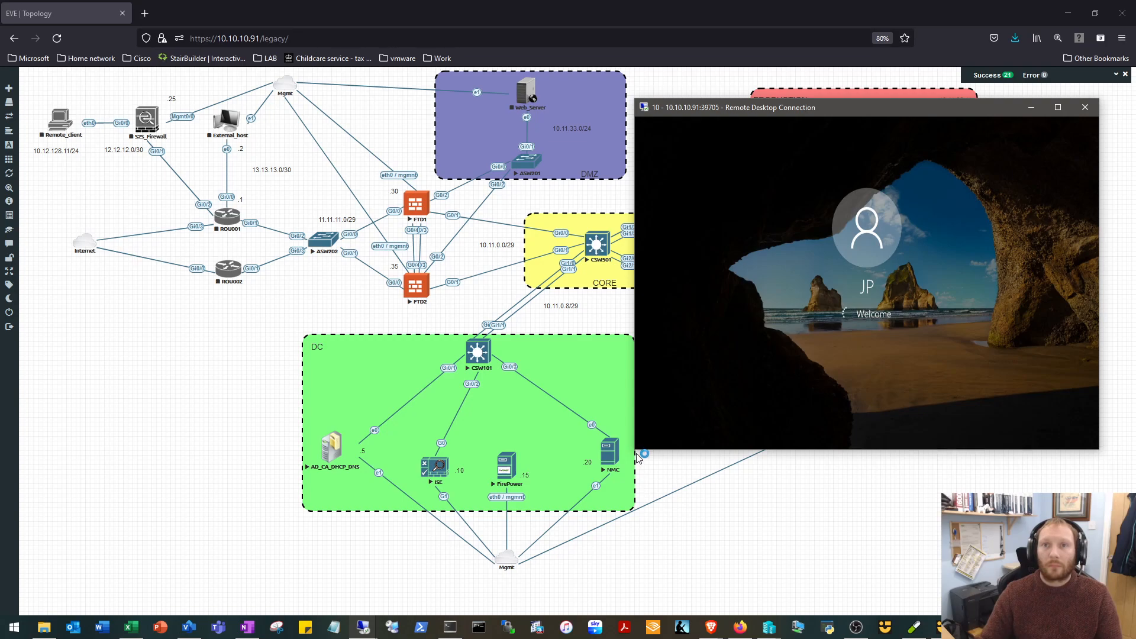
pyautogui.moveTo(750, 108); pyautogui.dragTo(207, 103)
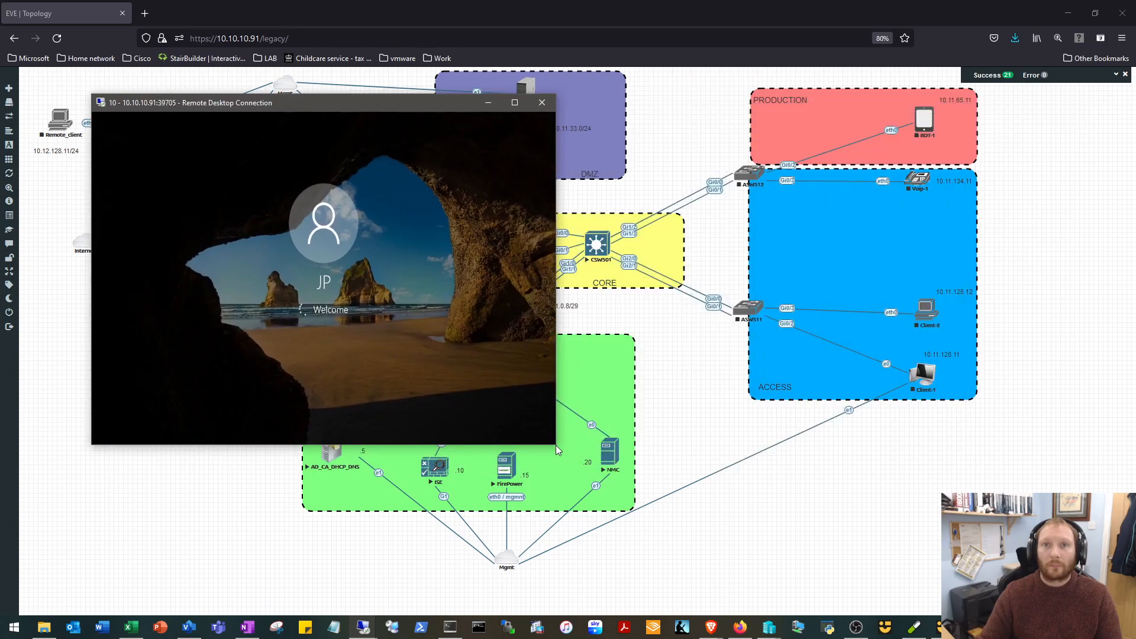
pyautogui.moveTo(555, 445); pyautogui.dragTo(850, 586)
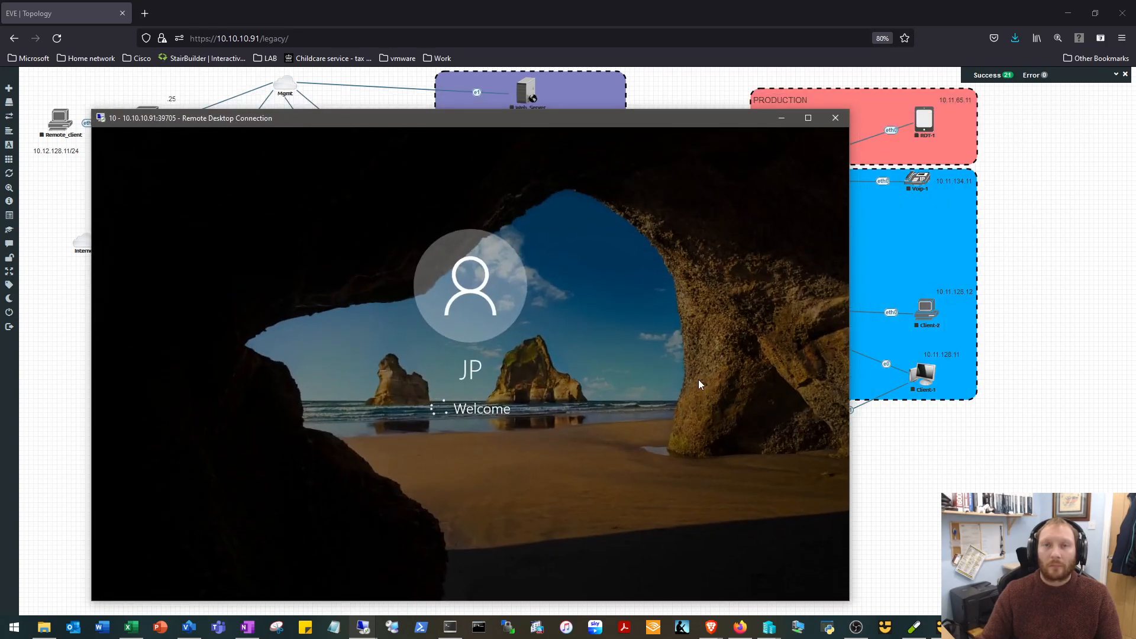
pyautogui.moveTo(666, 106); pyautogui.dragTo(774, 103)
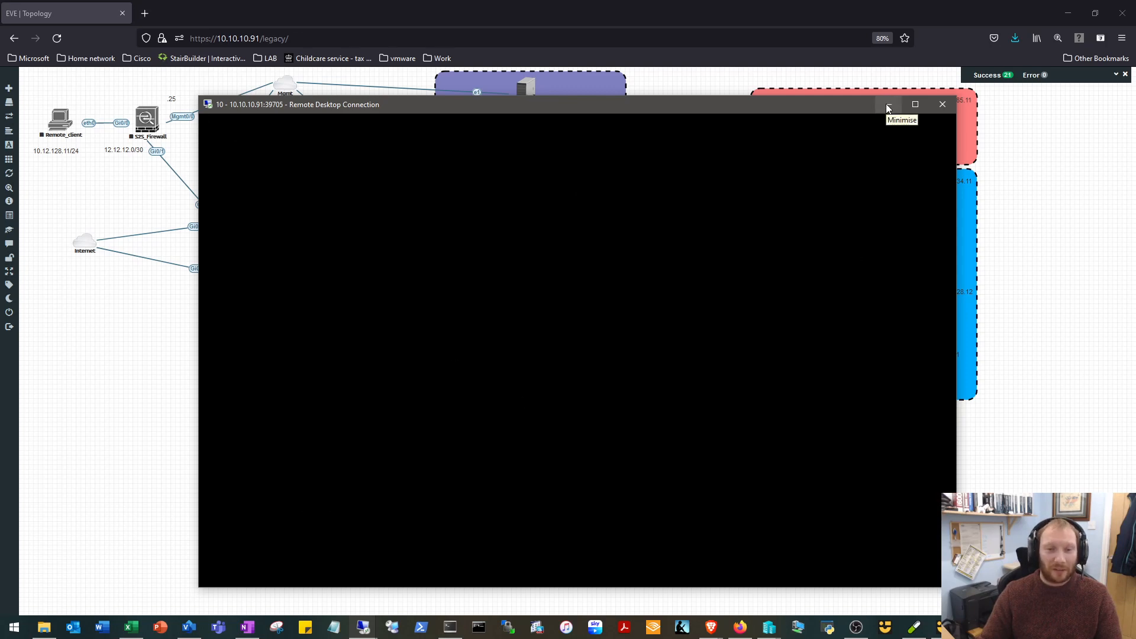
pyautogui.click(888, 106)
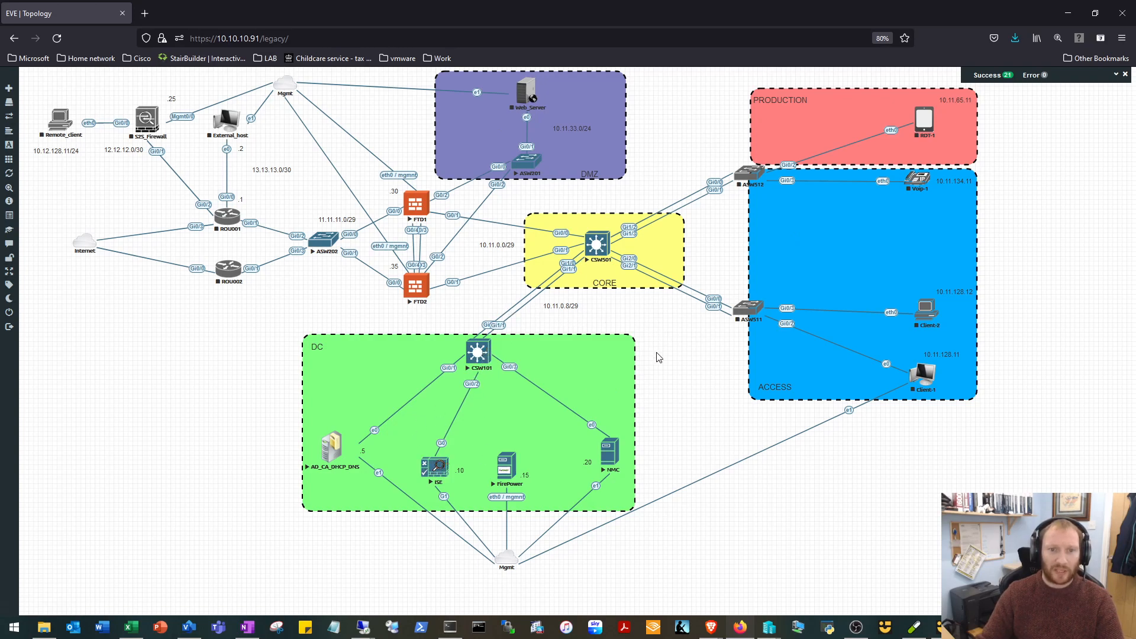
# Open the CSW101 switch's console in SuperPuTTY and close all other session tabs.
pyautogui.click(479, 354)
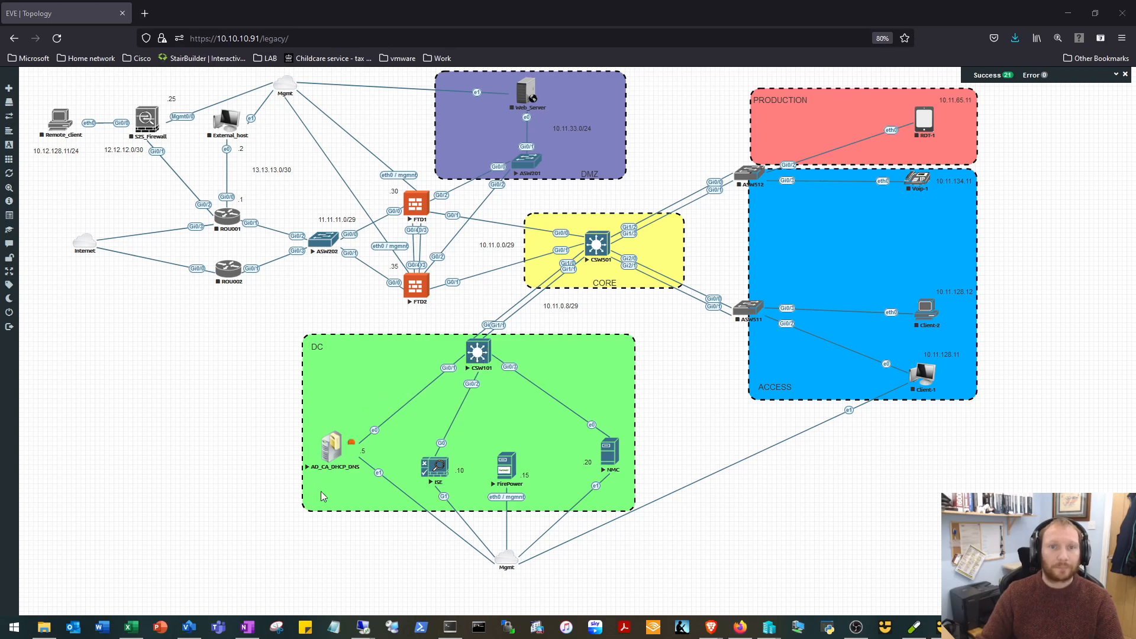
pyautogui.click(459, 630)
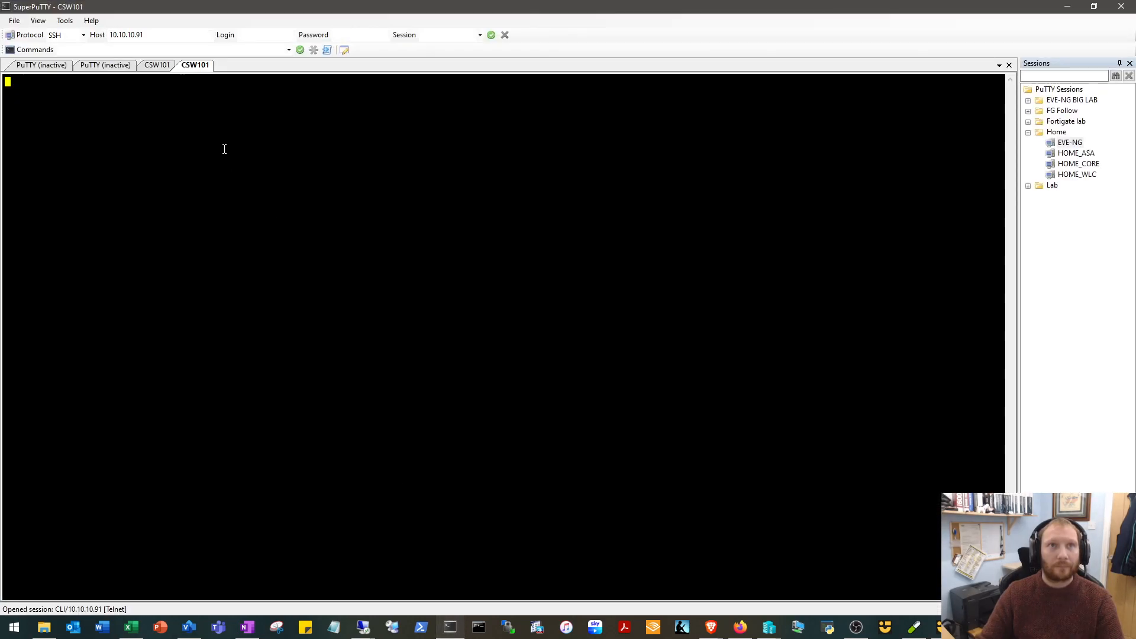
pyautogui.rightClick(193, 70)
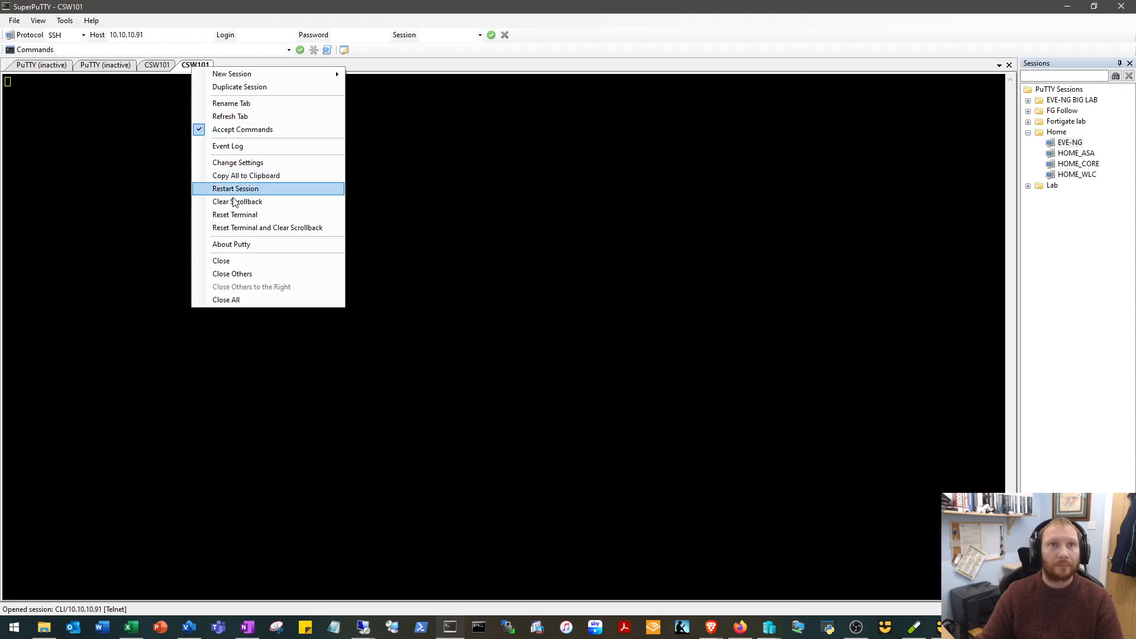
pyautogui.click(249, 270)
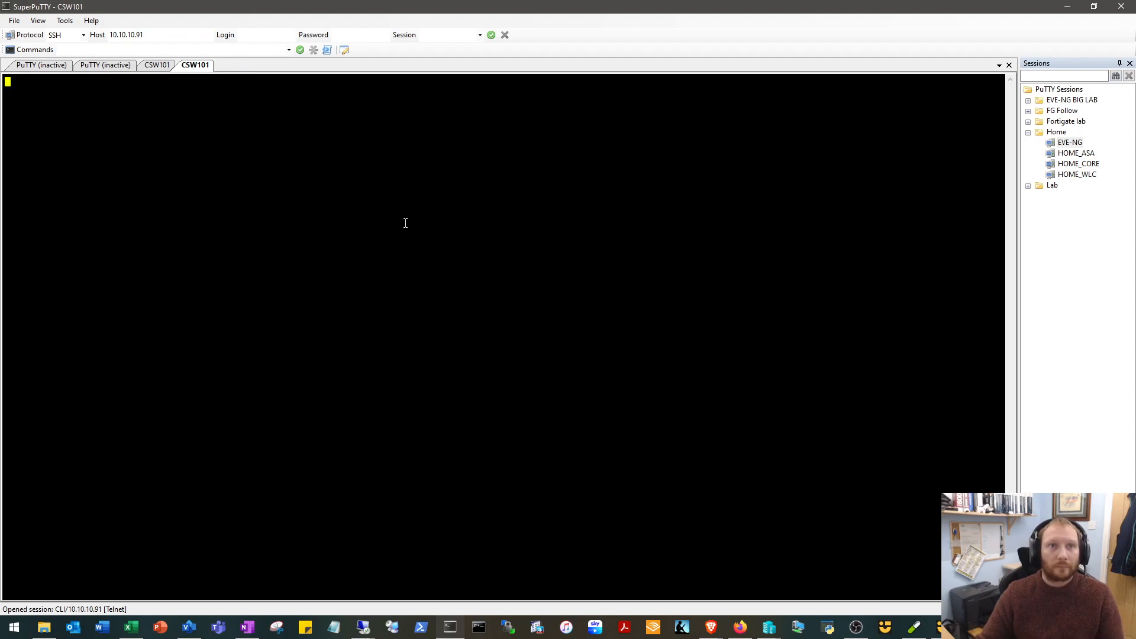
# Bring up the CSW101 console prompt and enter privileged EXEC mode with the en command.
pyautogui.press('Return')
pyautogui.press('Return')
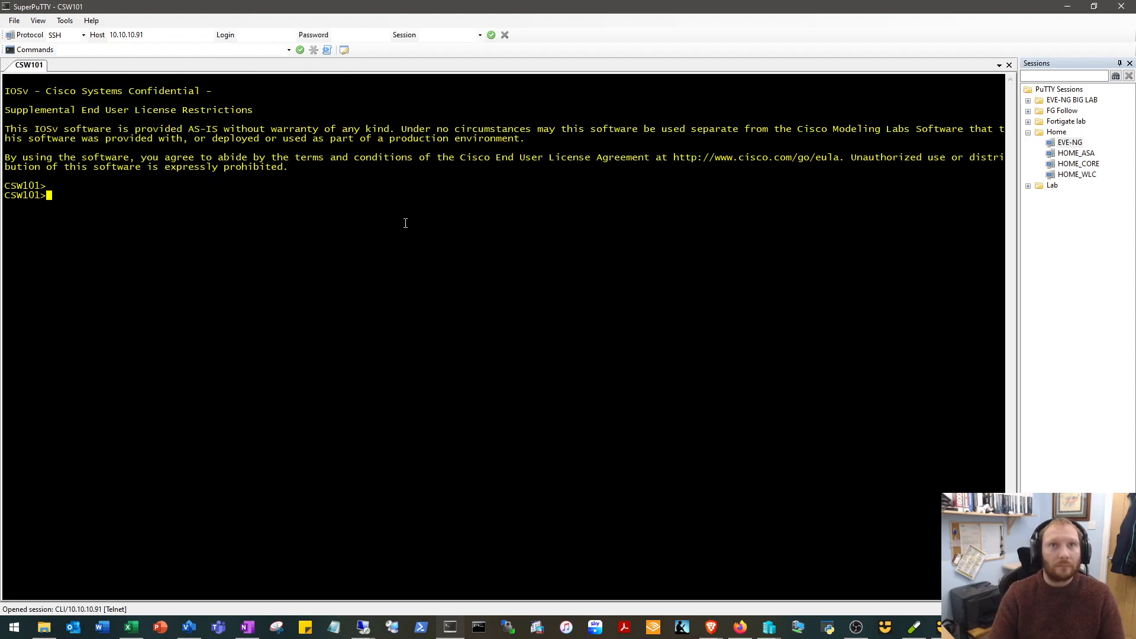
pyautogui.moveTo(1046, 10); pyautogui.dragTo(852, 308)
pyautogui.moveTo(873, 142); pyautogui.dragTo(877, 0)
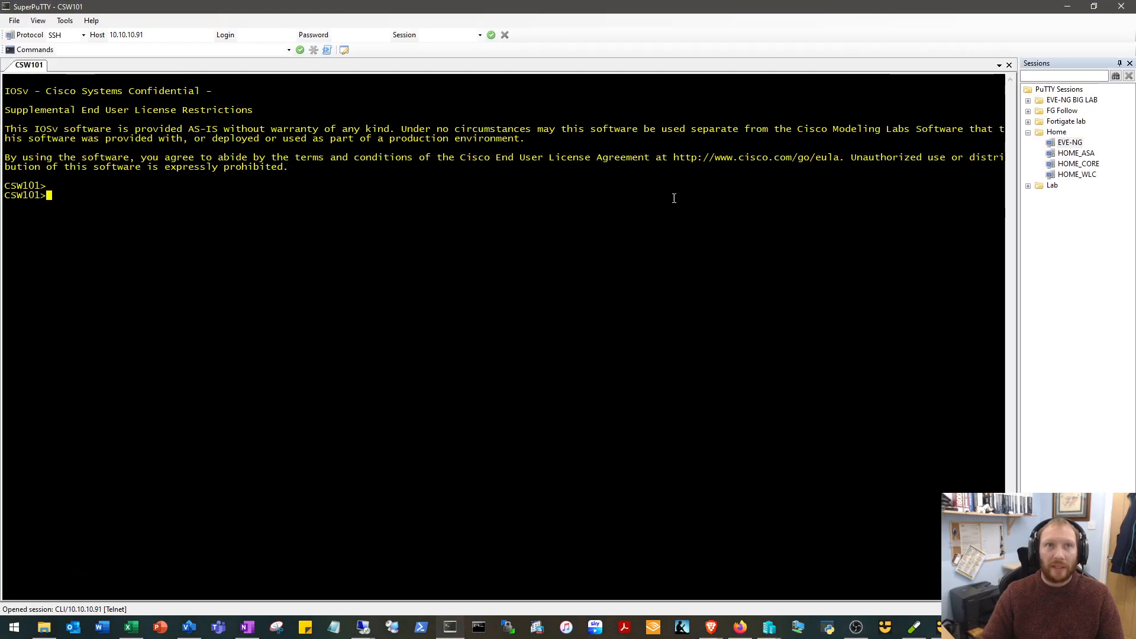
pyautogui.write('en')
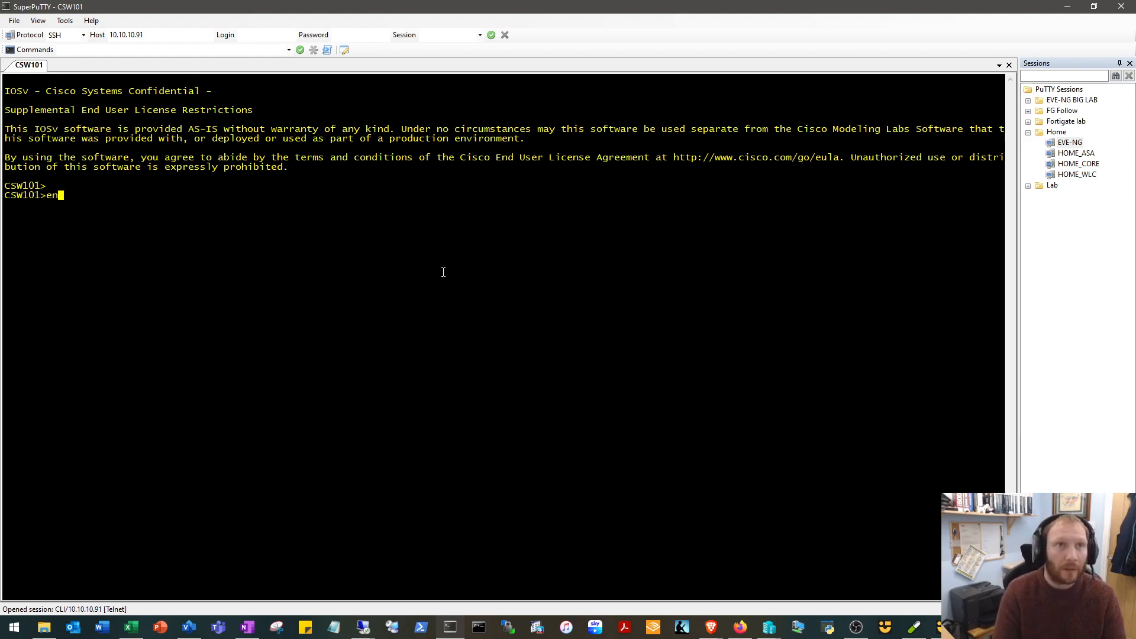
pyautogui.press('Return')
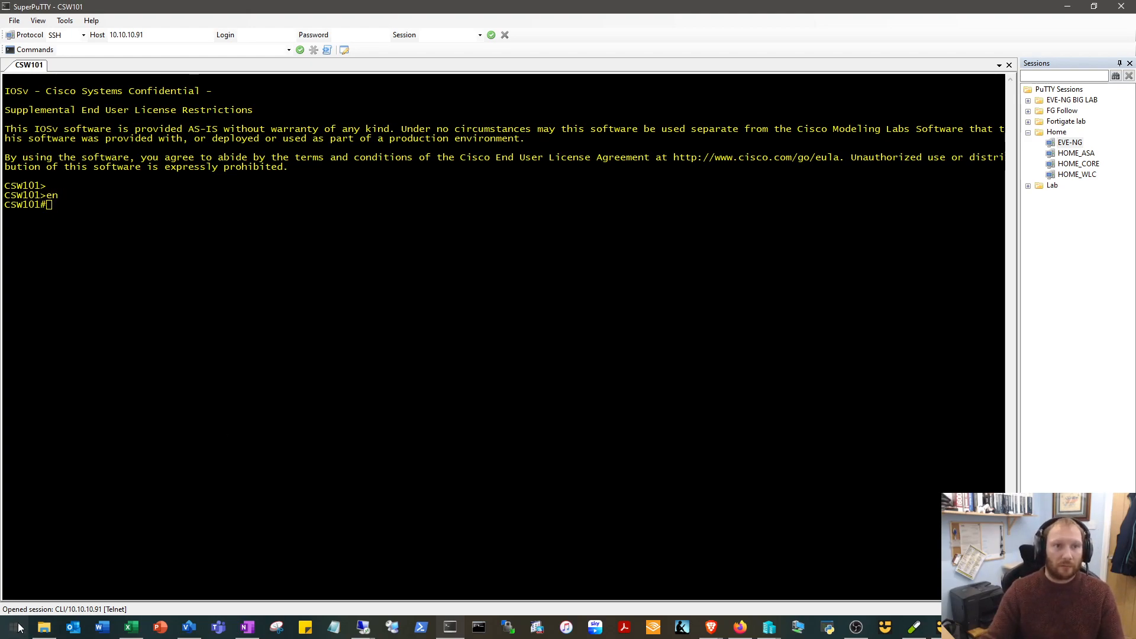
# Find Notepad with the Windows search and open it.
pyautogui.press('super')
pyautogui.write('note')
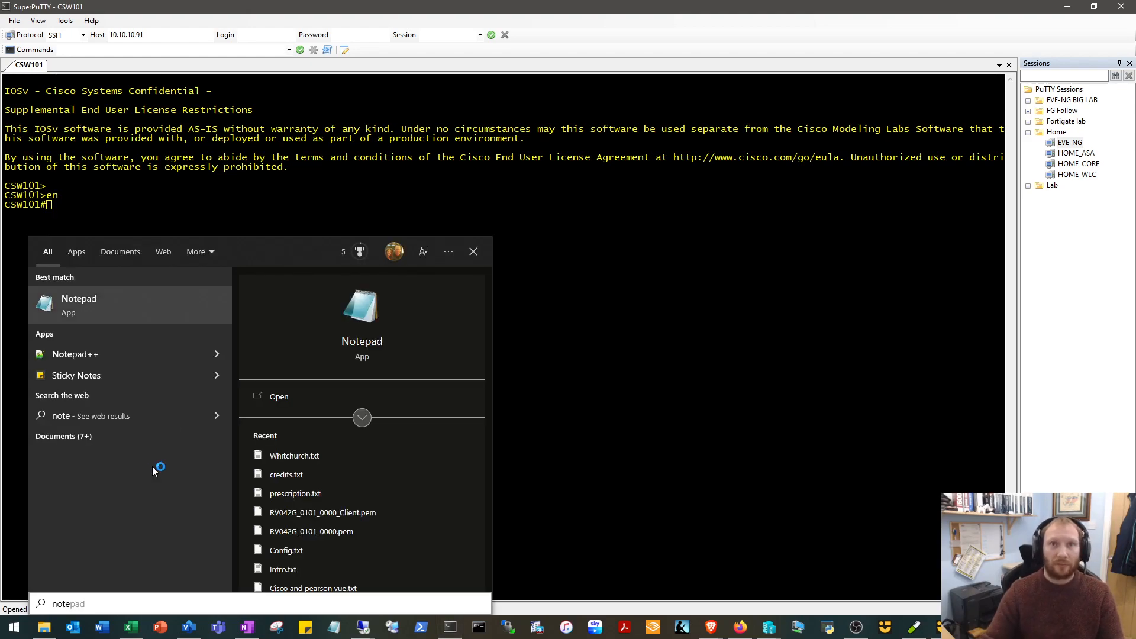
pyautogui.press('Return')
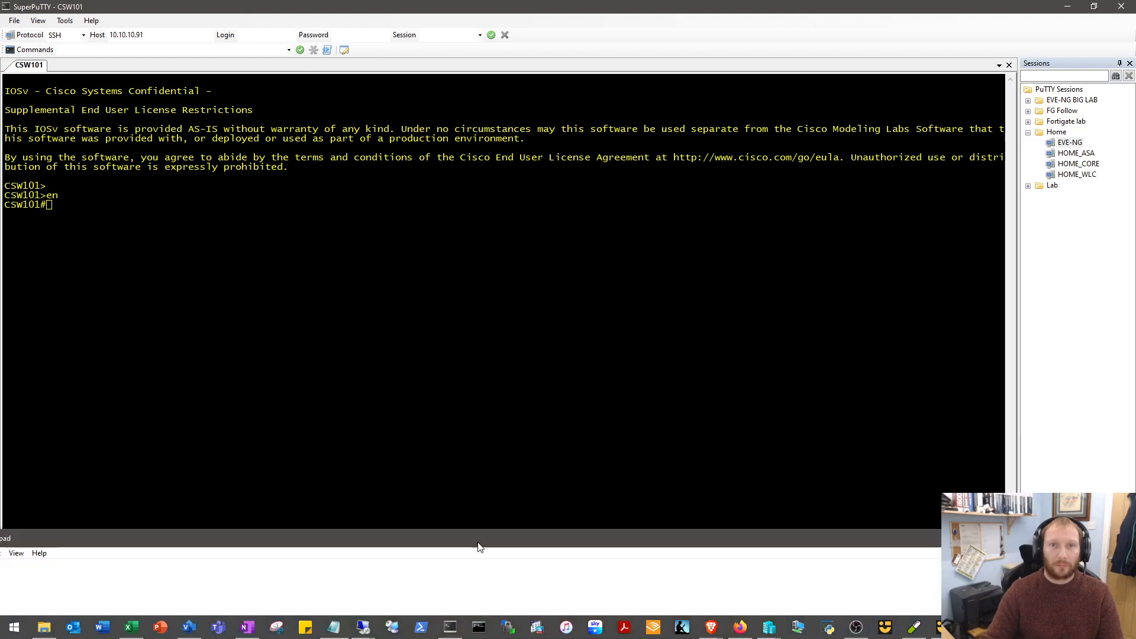
# Start a config block in Notepad with the lines "int gig 0/1" and "description ** DOMAIN_CTRL **".
pyautogui.write('int gi g0/1')
pyautogui.press('Return')
pyautogui.write('description')
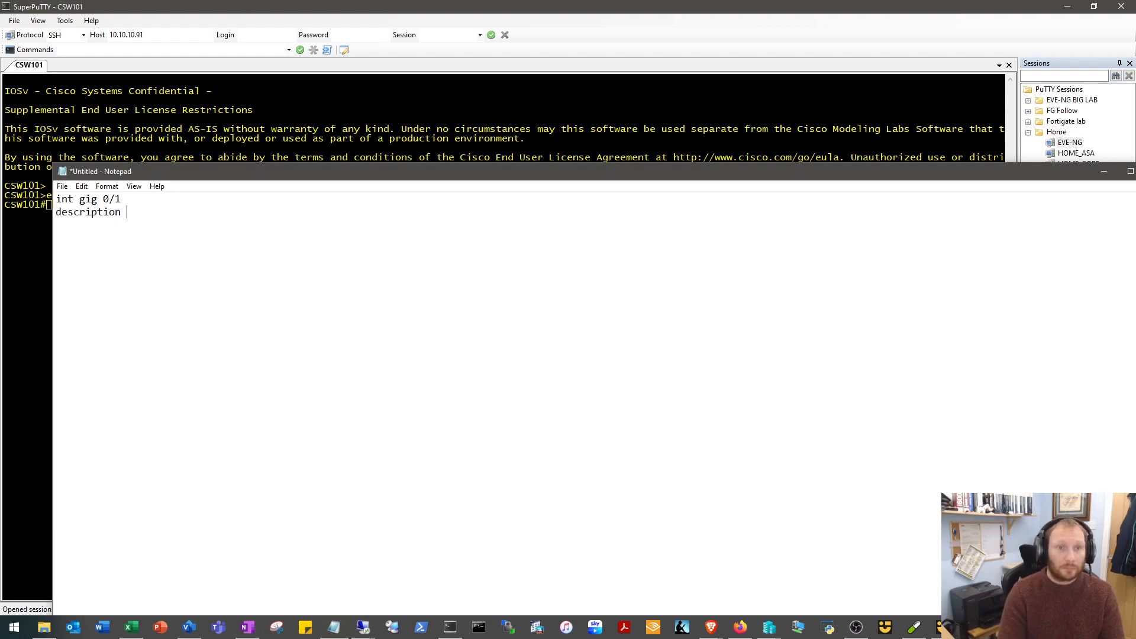
pyautogui.write(' ** DO')
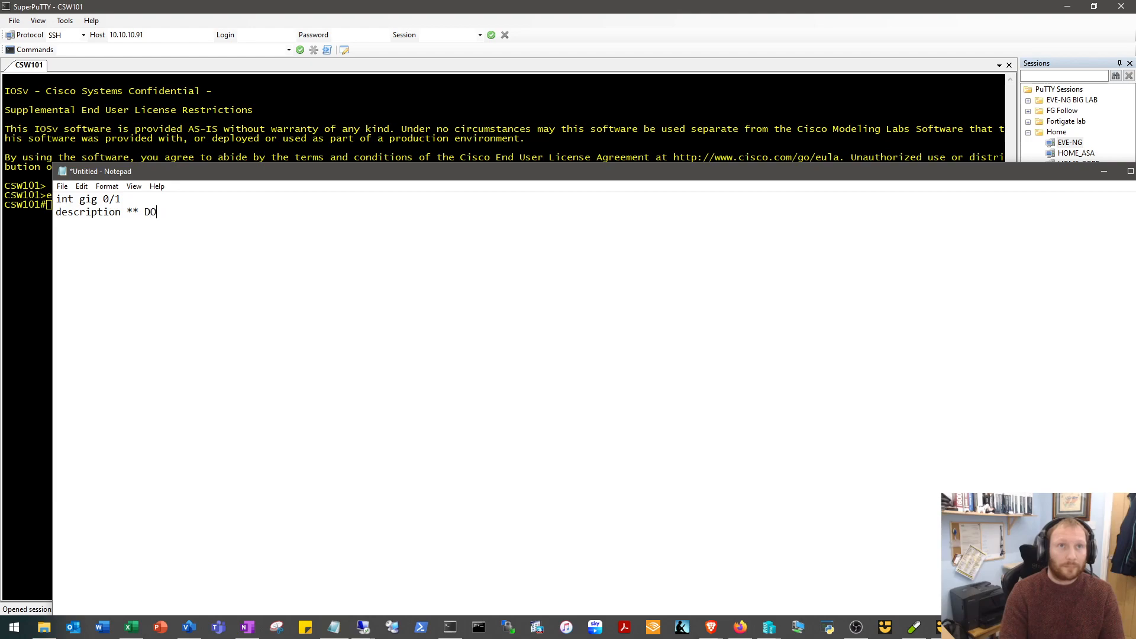
pyautogui.write('MAIN_C')
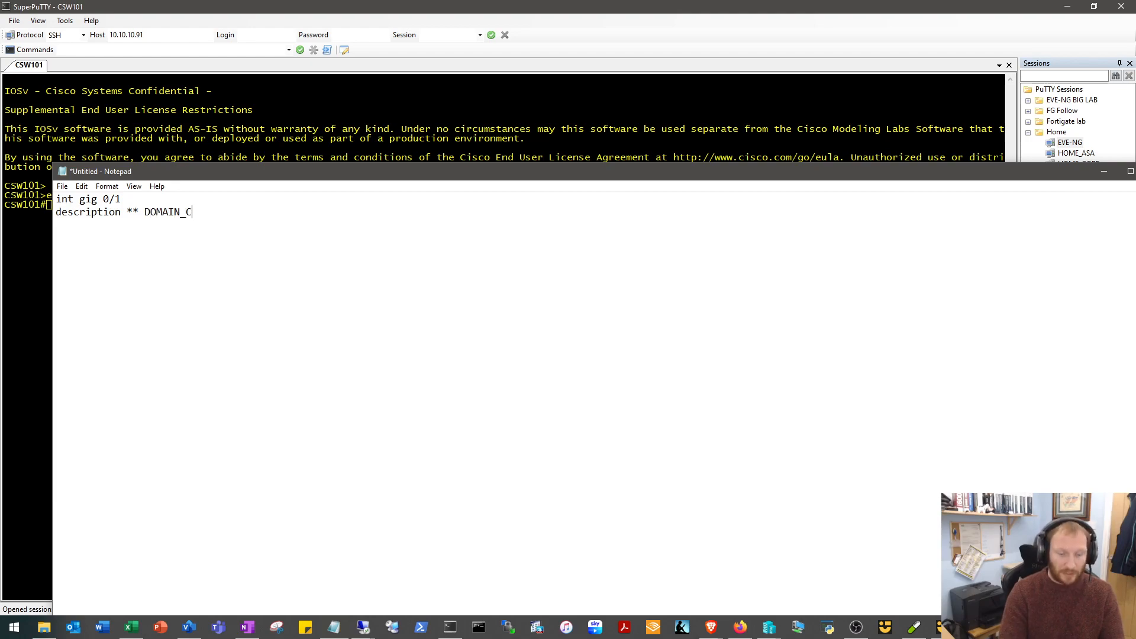
pyautogui.write('TRL')
pyautogui.write(' ** ')
pyautogui.write('switchport')
pyautogui.write(' mode')
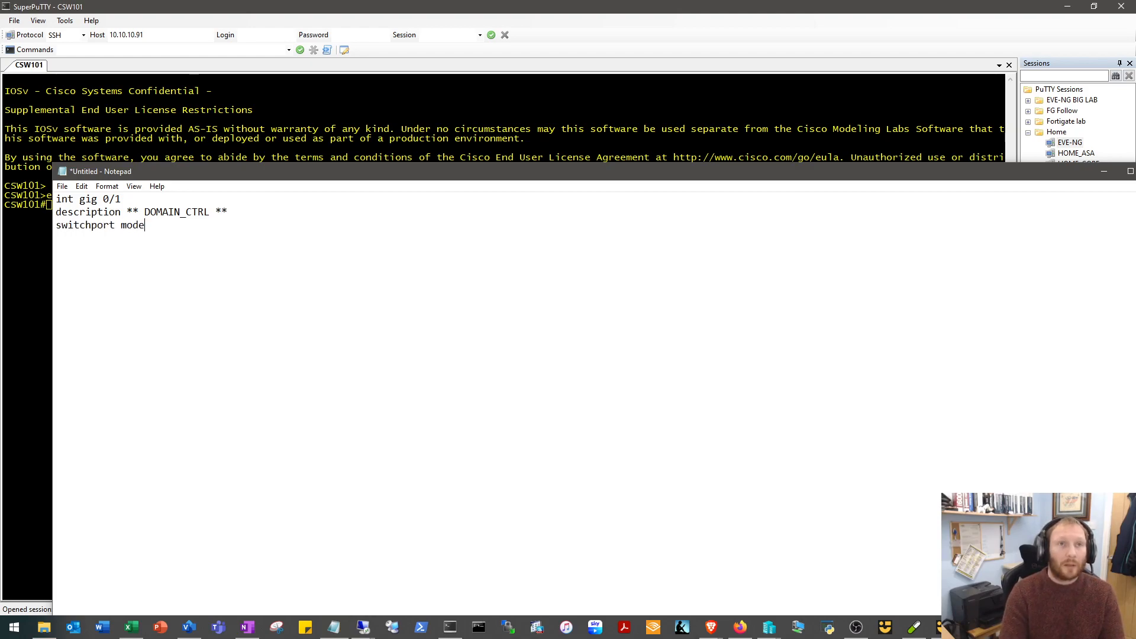
pyautogui.write(' access swicthport')
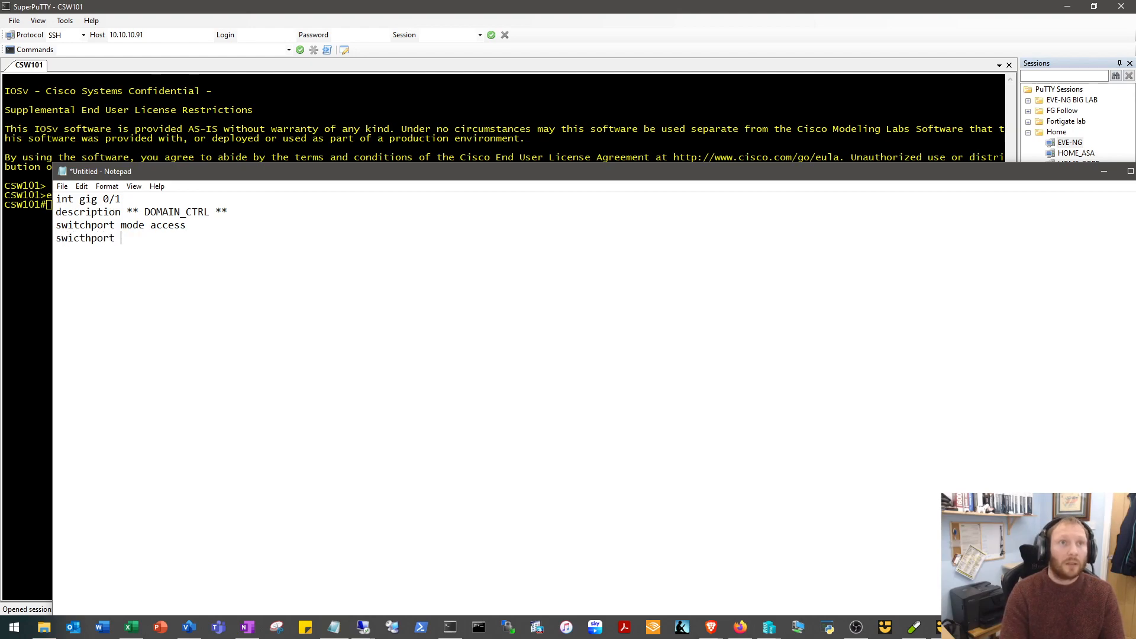
# Add the lines "switchport mode access", "switchport access vlan 17" and "switchport nonegotiate" to the gig 0/1 block.
pyautogui.press('BackSpace')
pyautogui.press('BackSpace')
pyautogui.press('BackSpace')
pyautogui.press('BackSpace')
pyautogui.press('BackSpace')
pyautogui.write('tchport access vlan 17')
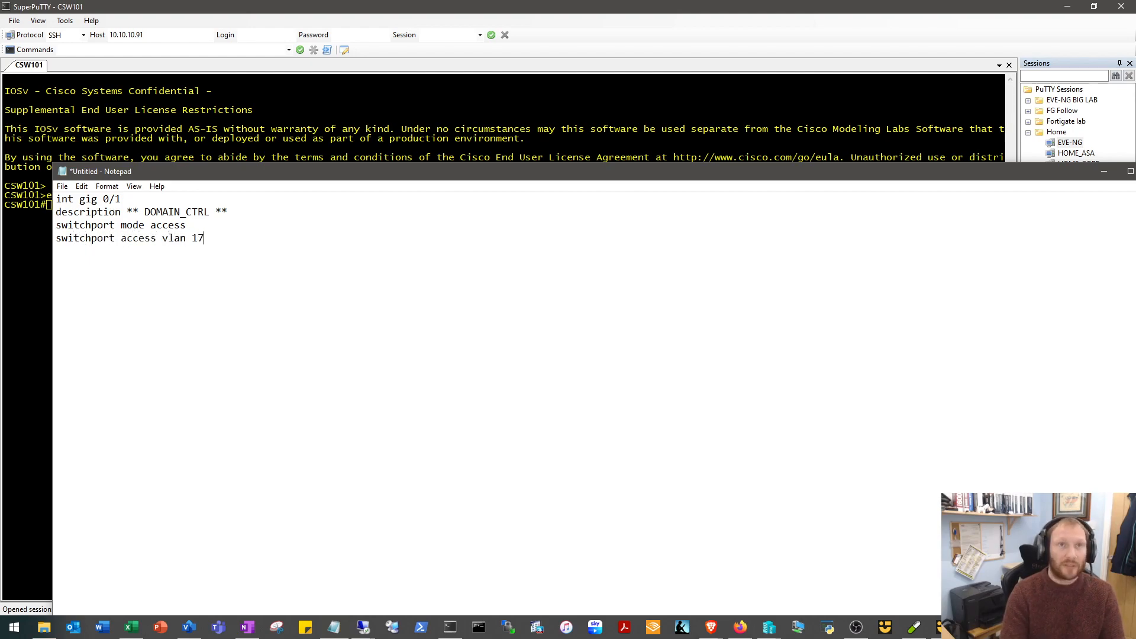
pyautogui.write('switchpor ')
pyautogui.write('none')
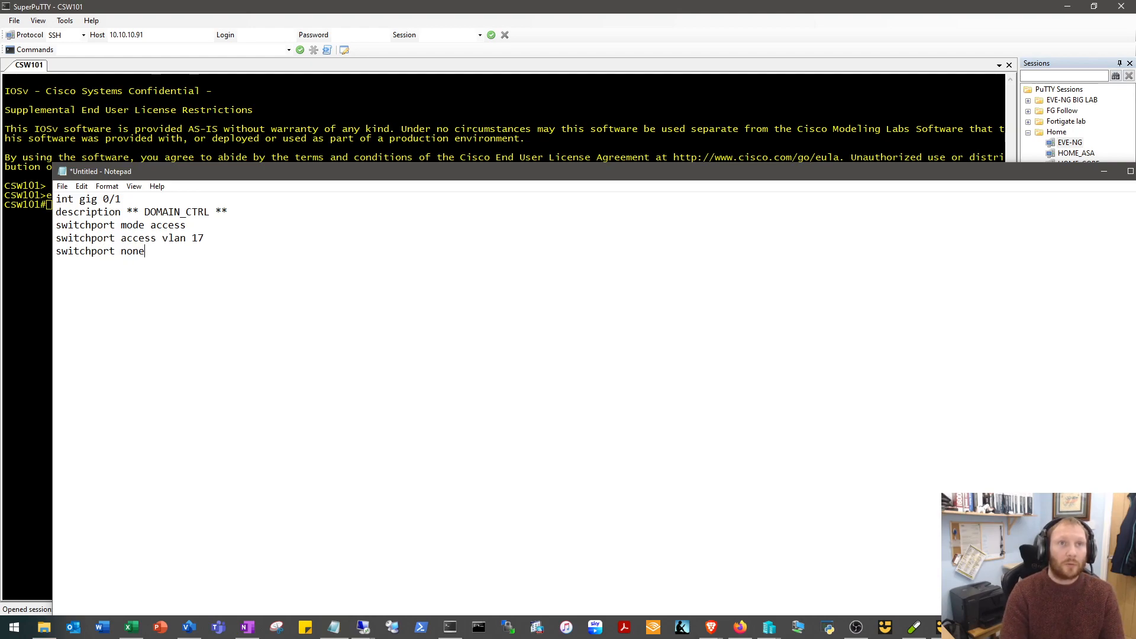
pyautogui.write('gotiat')
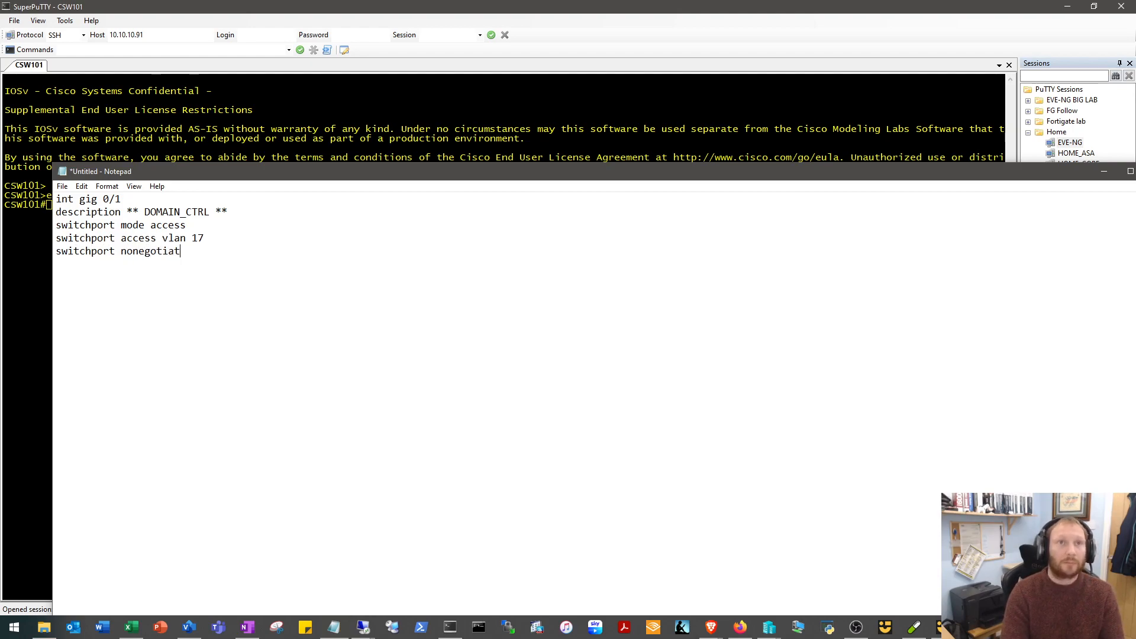
pyautogui.write('spanning-tre')
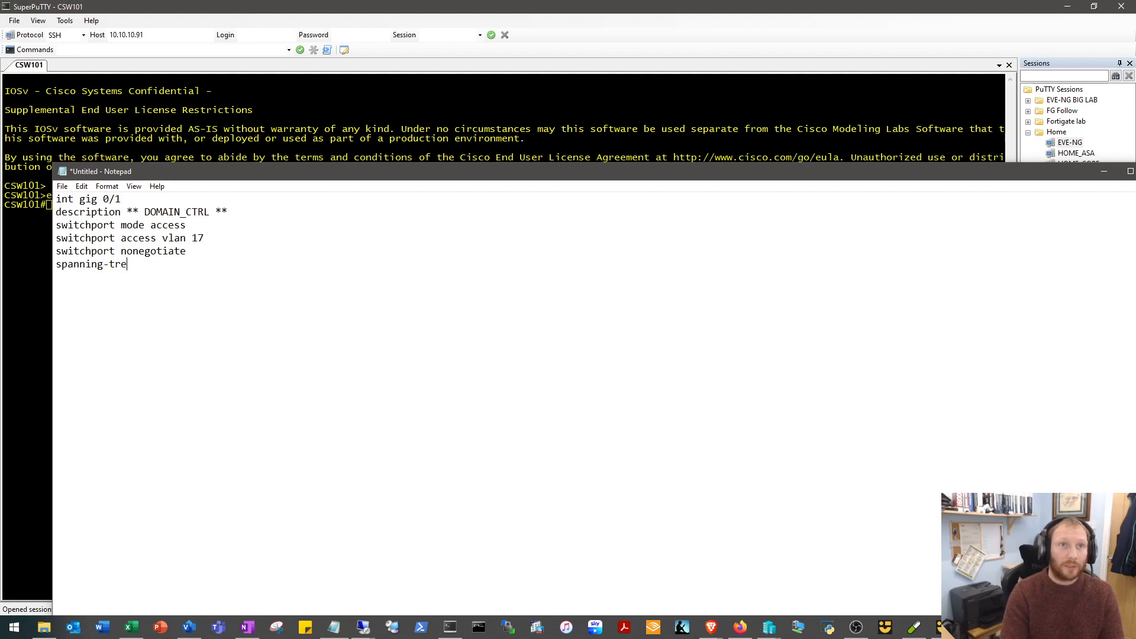
pyautogui.write('e bpudugu')
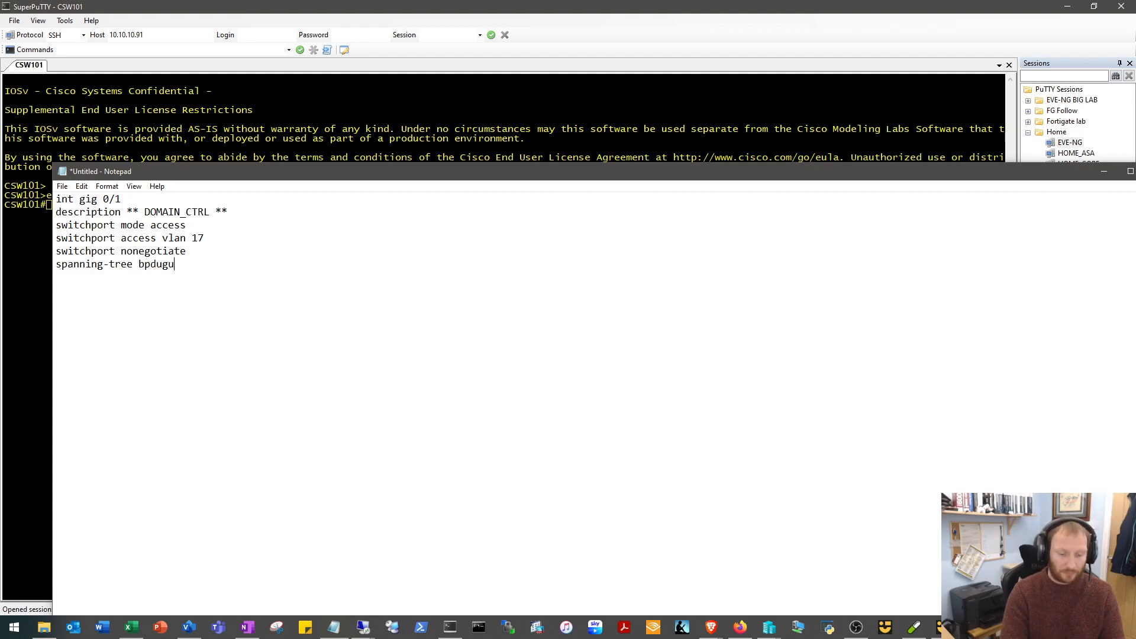
pyautogui.write('ard enablespannint')
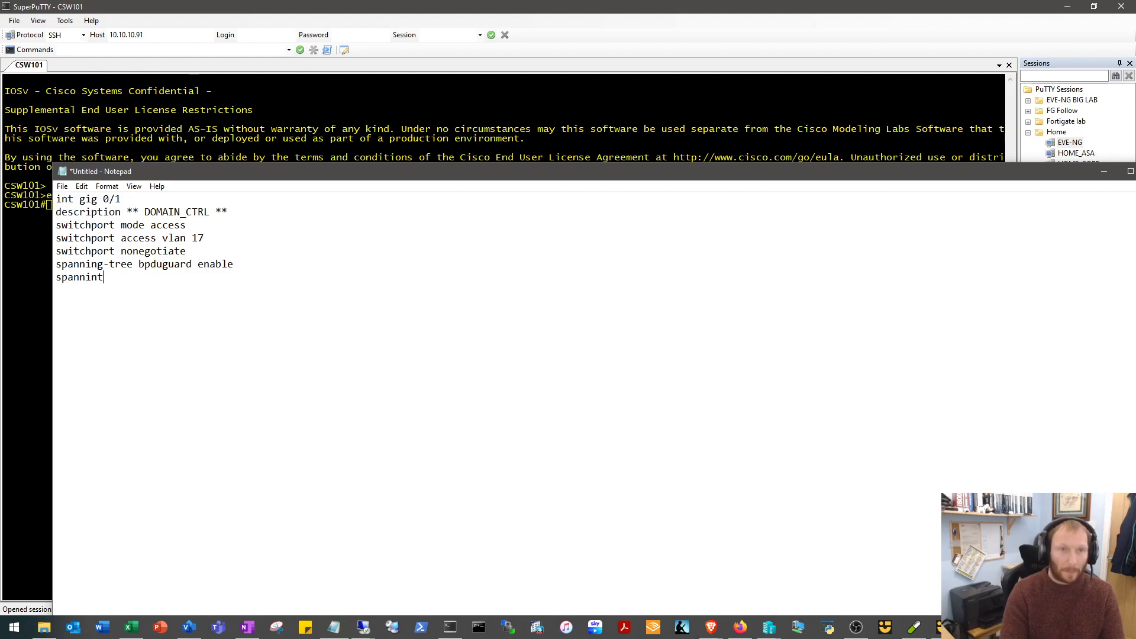
# Complete the gig 0/1 block with the lines "spanning-tree bpduguard enable" and "spanning-tree portfast".
pyautogui.press('BackSpace')
pyautogui.write('g-tree ')
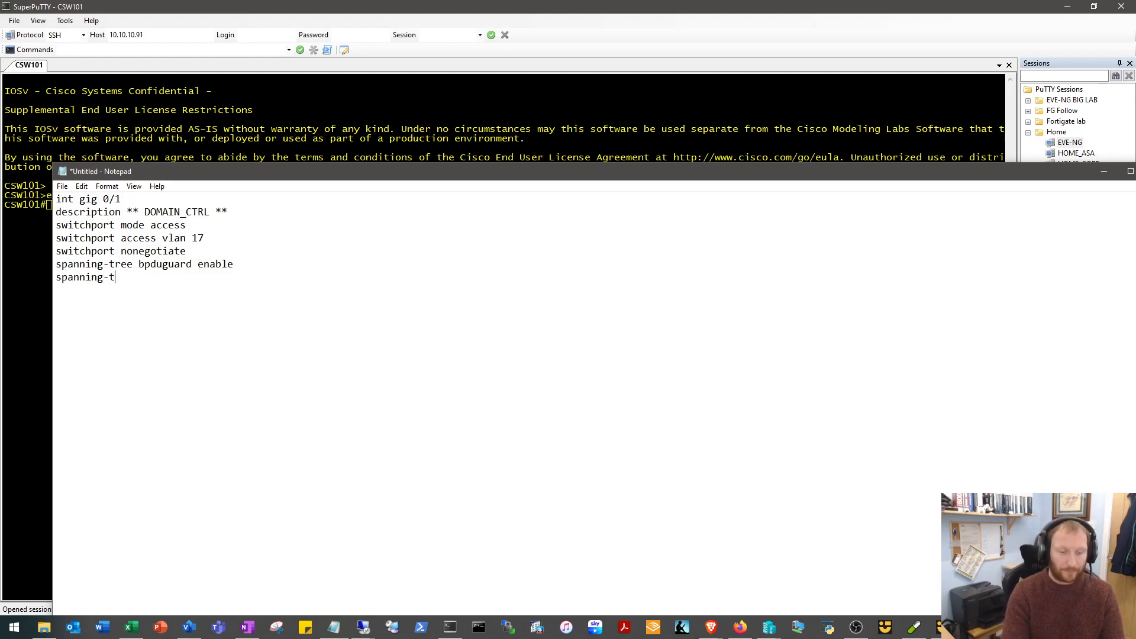
pyautogui.write('po[')
pyautogui.press('BackSpace')
pyautogui.write('rt')
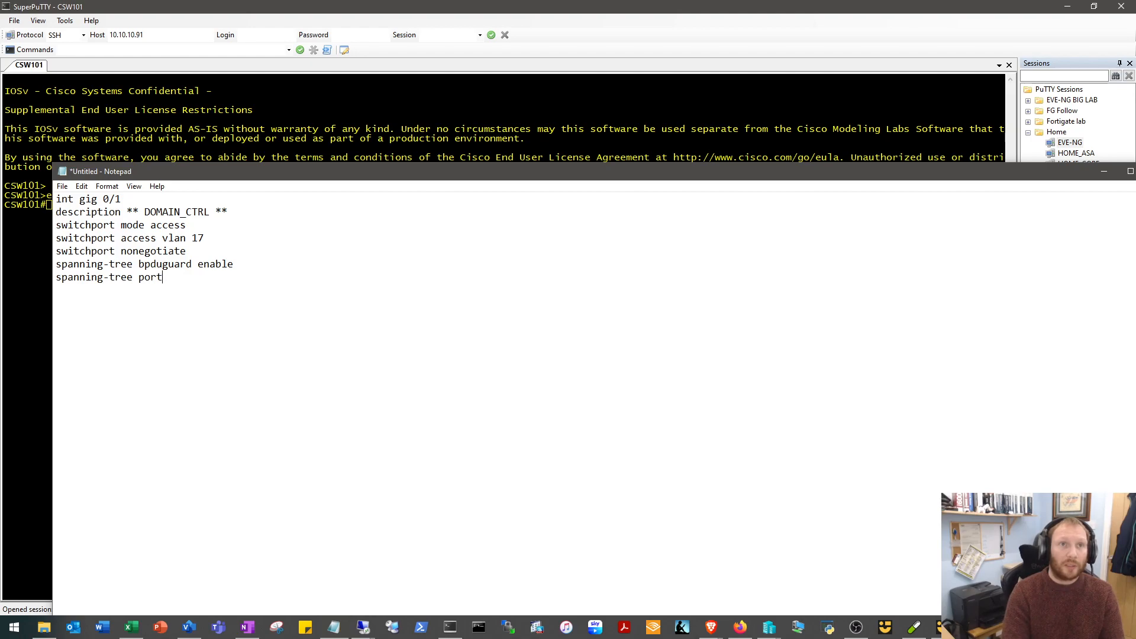
pyautogui.write('fast')
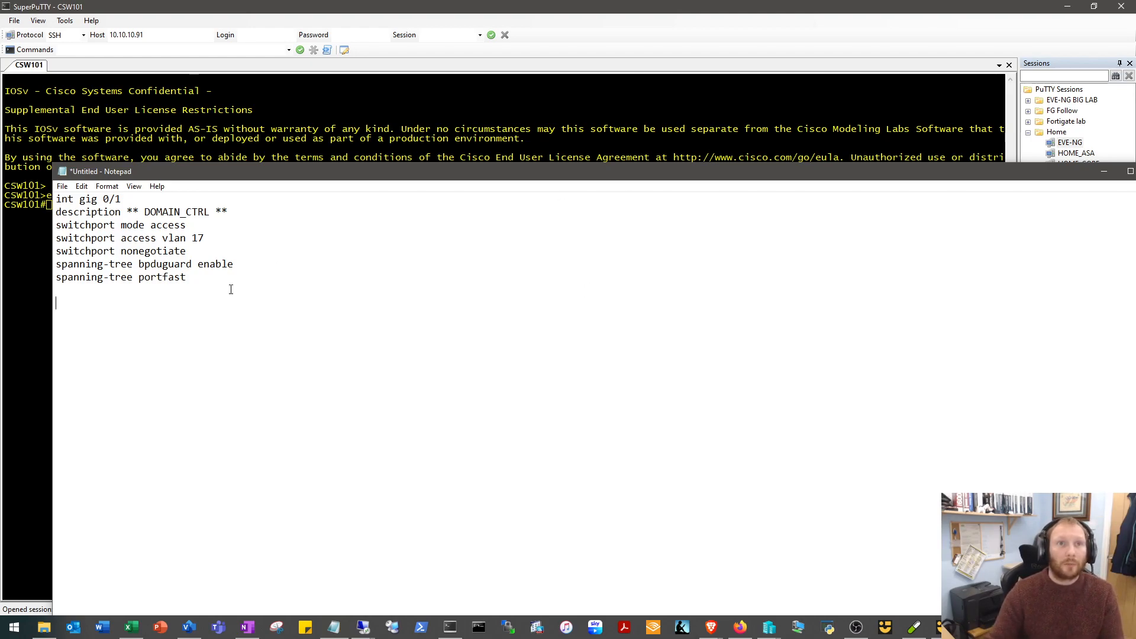
# Duplicate the whole interface block below a blank line and change the copy's interface to gig 0/2.
pyautogui.hotkey('ctrl', 'a')
pyautogui.hotkey('ctrl', 'c')
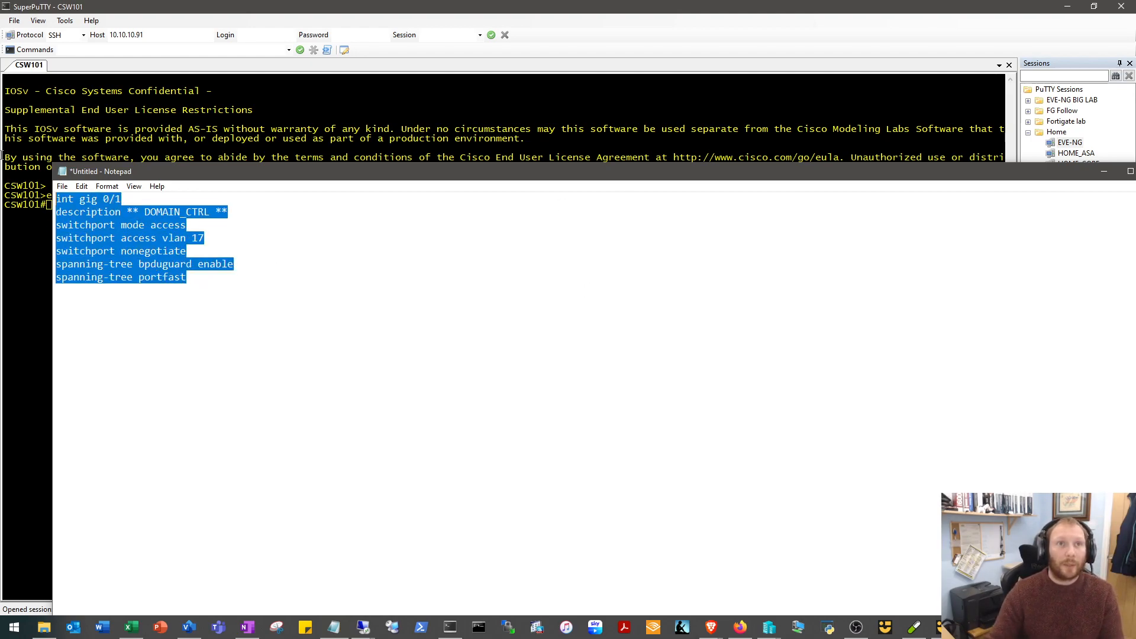
pyautogui.click(212, 277)
pyautogui.press('Return')
pyautogui.press('Return')
pyautogui.hotkey('ctrl', 'v')
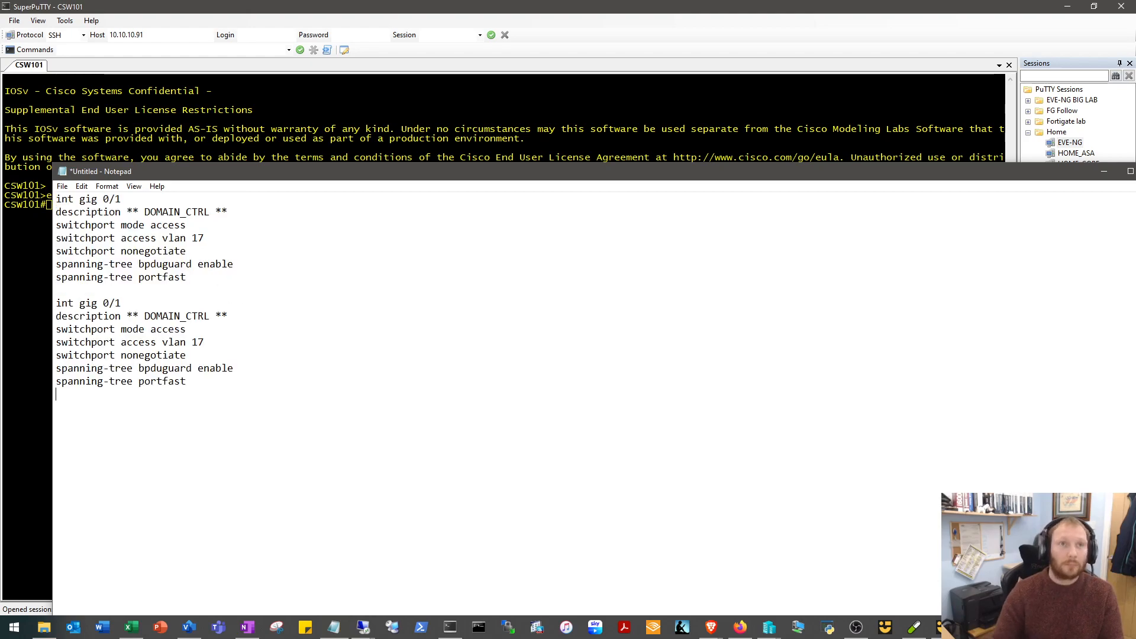
pyautogui.press('BackSpace')
pyautogui.write('2')
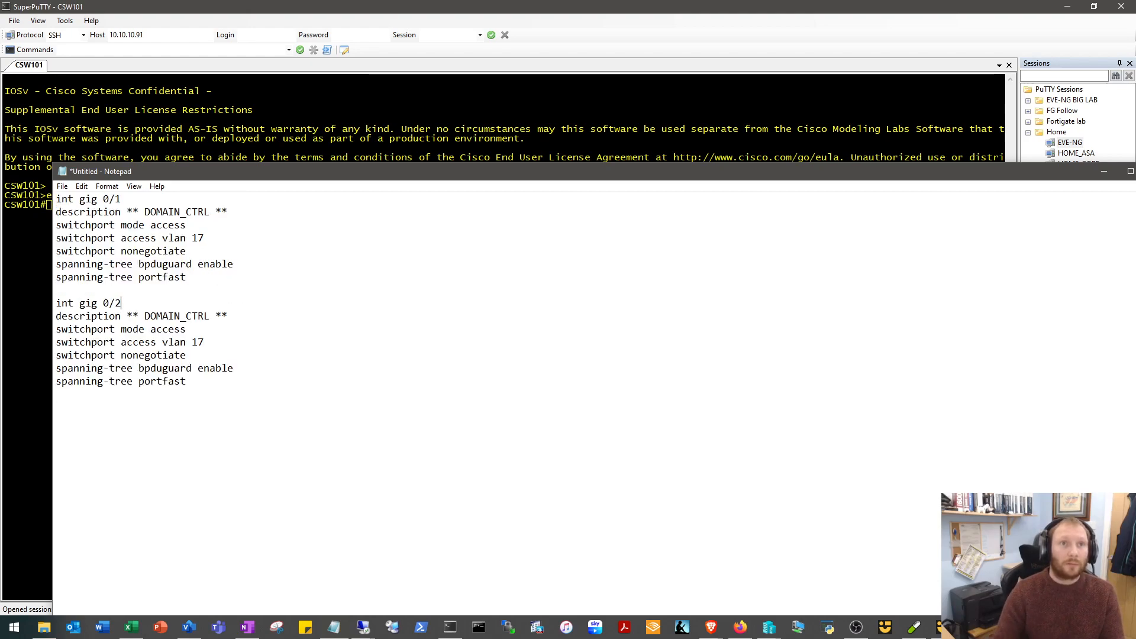
# Replace DOMAIN_CTRL with ISE in the gig 0/2 block's description.
pyautogui.moveTo(210, 316); pyautogui.dragTo(147, 319)
pyautogui.write('ise')
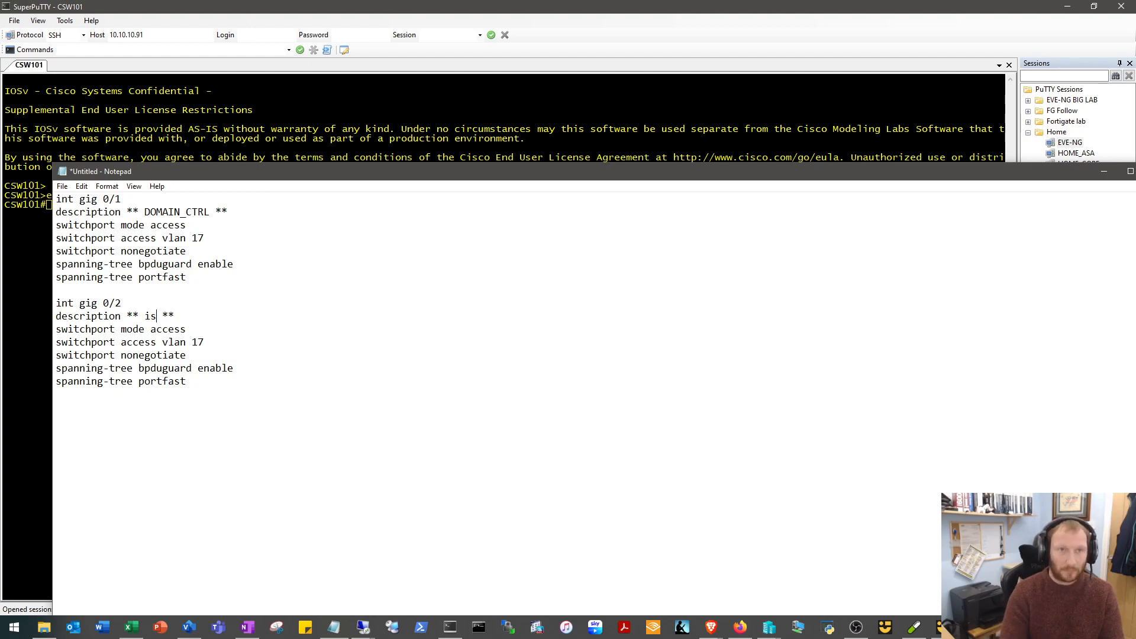
pyautogui.press('BackSpace')
pyautogui.press('BackSpace')
pyautogui.press('BackSpace')
pyautogui.write('IS')
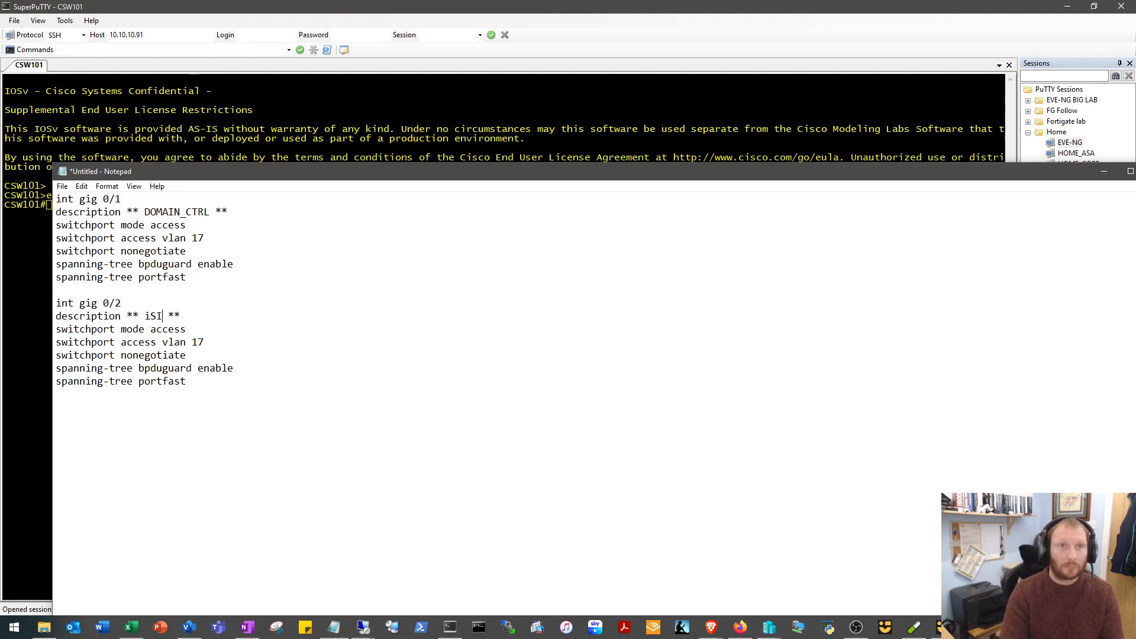
pyautogui.write('E')
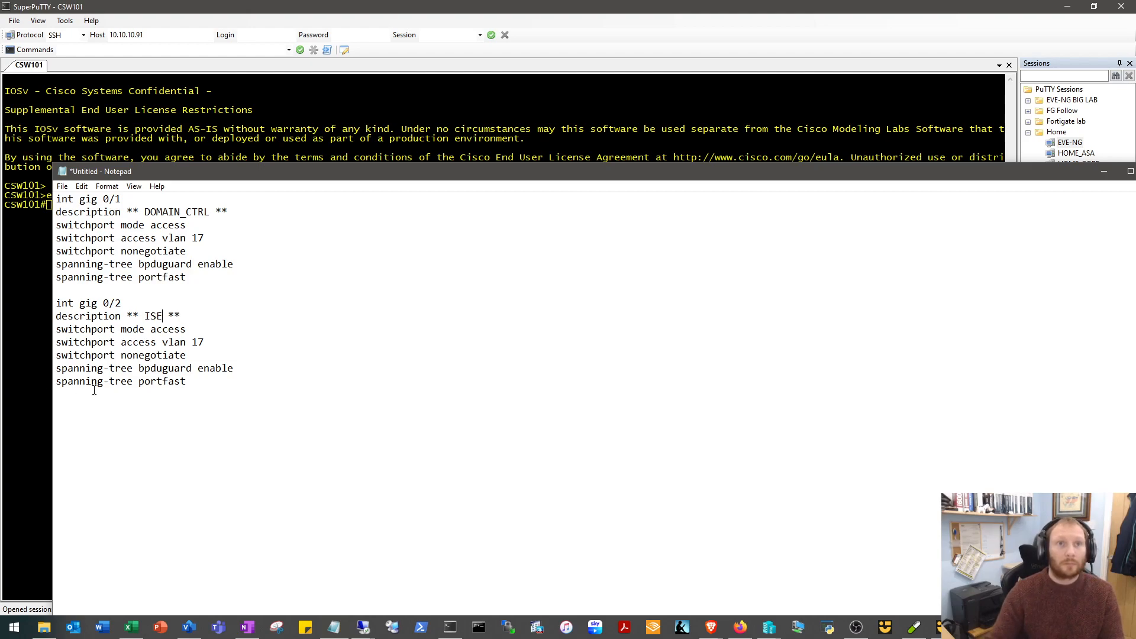
# Paste a third copy of the interface block and set it to gig 0/3 with the description ** NMC **.
pyautogui.press('Return')
pyautogui.hotkey('ctrl', 'v')
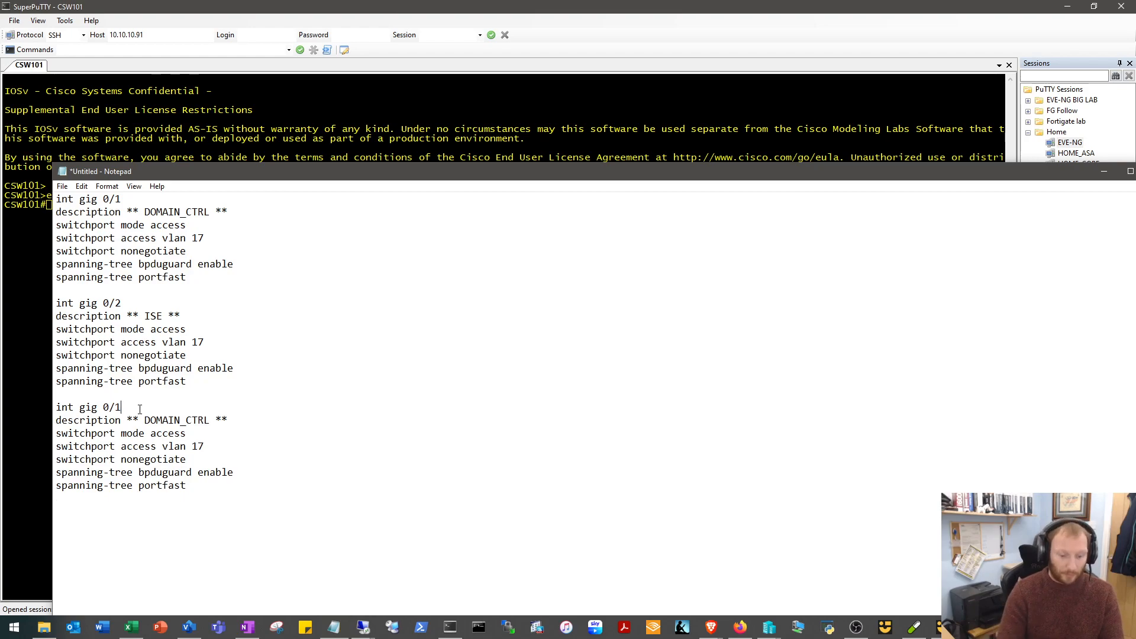
pyautogui.press('BackSpace')
pyautogui.press('BackSpace')
pyautogui.press('BackSpace')
pyautogui.press('BackSpace')
pyautogui.press('BackSpace')
pyautogui.press('BackSpace')
pyautogui.press('BackSpace')
pyautogui.press('BackSpace')
pyautogui.press('BackSpace')
pyautogui.press('BackSpace')
pyautogui.press('BackSpace')
pyautogui.write('NMC')
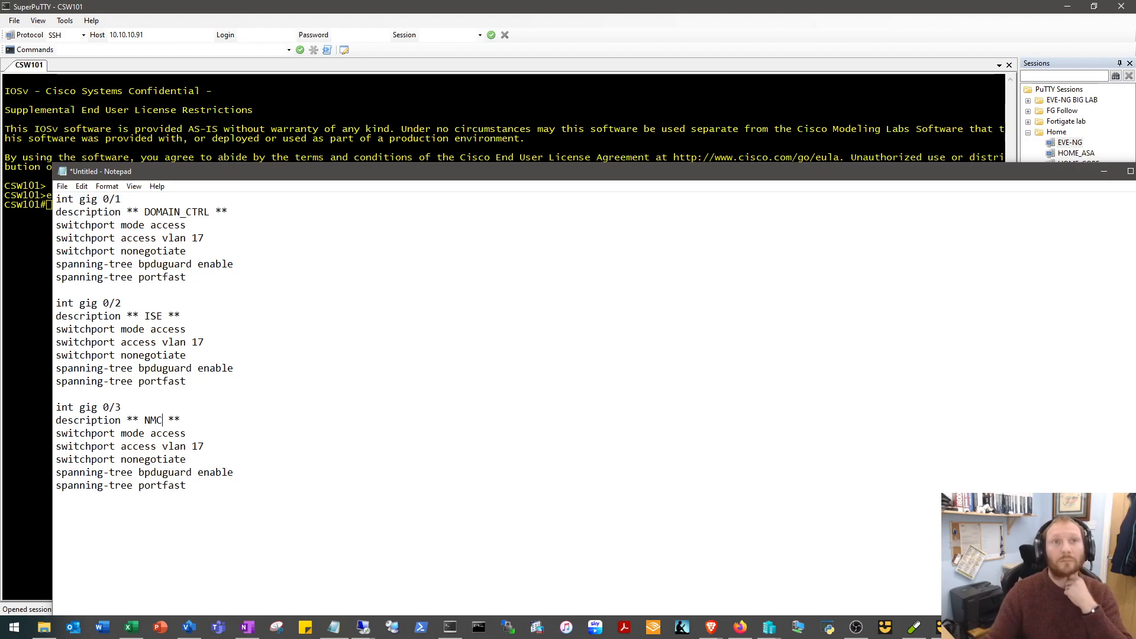
# Paste all three interface blocks into the CSW101 console in global configuration mode, and save the configuration with END and WR.
pyautogui.moveTo(212, 494); pyautogui.dragTo(1, 119)
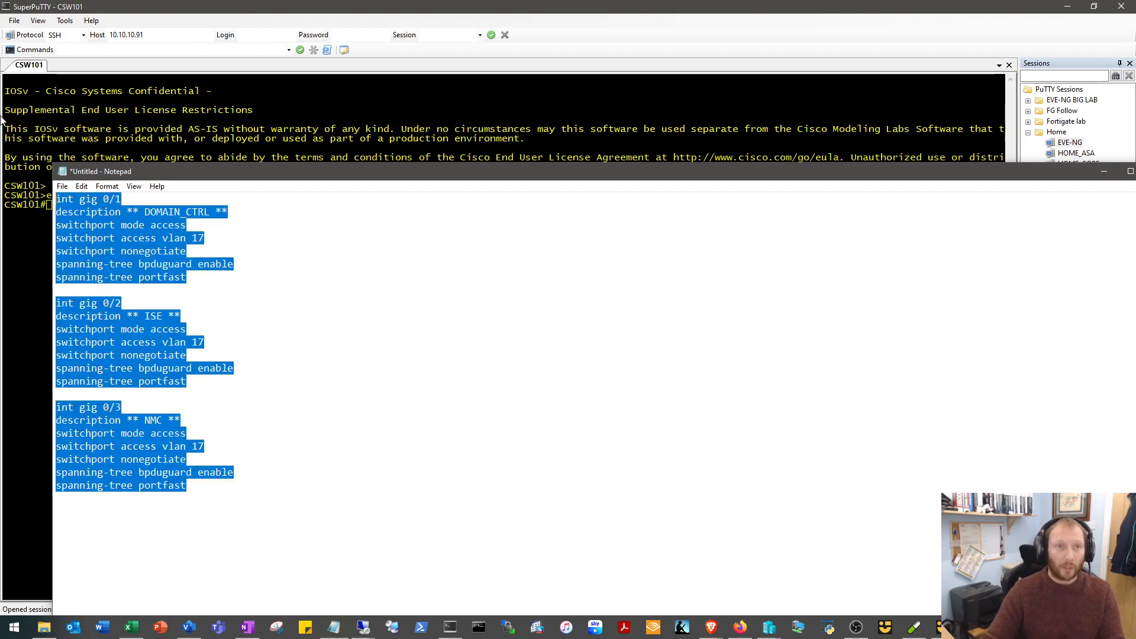
pyautogui.click(228, 105)
pyautogui.write('EN')
pyautogui.press('Return')
pyautogui.write('CONF T')
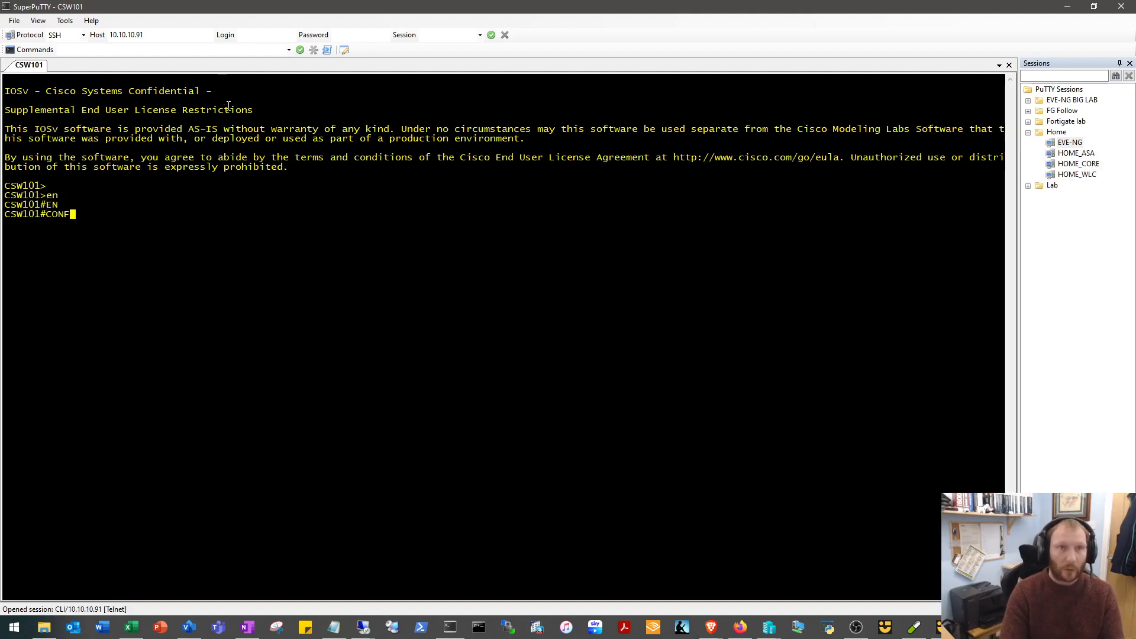
pyautogui.press('Return')
pyautogui.rightClick(309, 175)
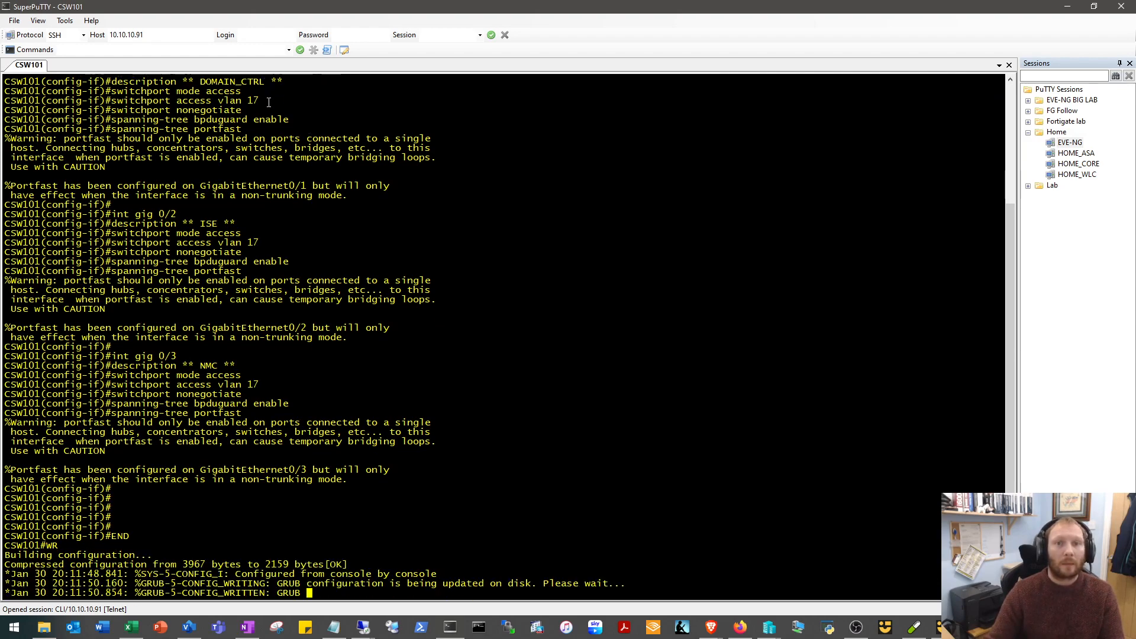
# Switch to the NMC Remote Desktop session and open a Command Prompt there by searching for cmd.
pyautogui.click(361, 627)
pyautogui.click(549, 23)
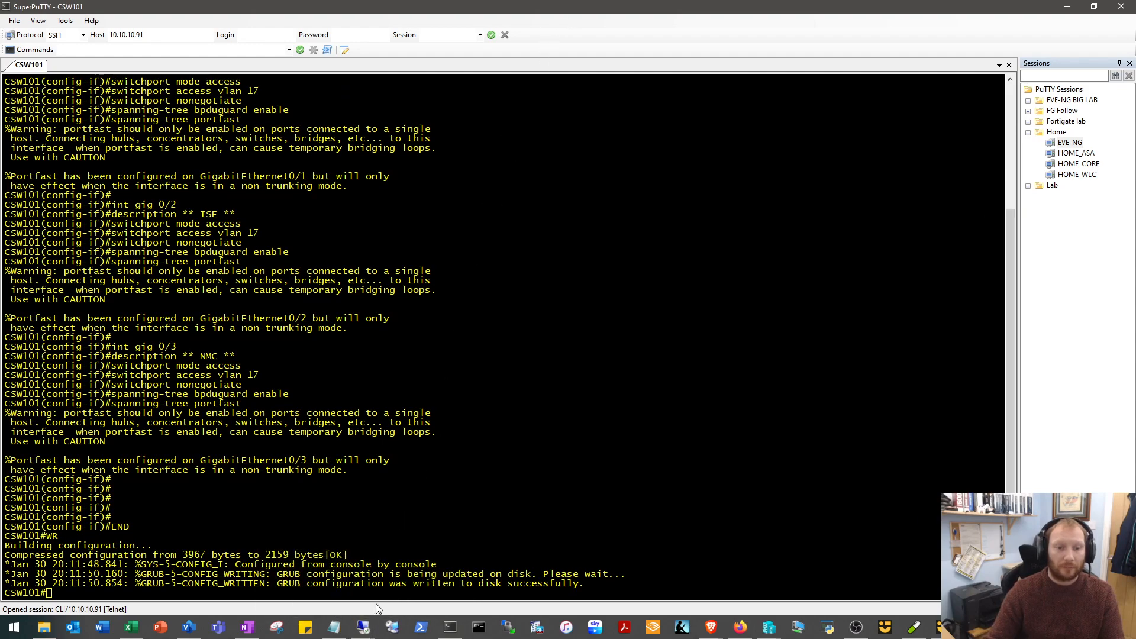
pyautogui.moveTo(364, 626)
pyautogui.click(431, 541)
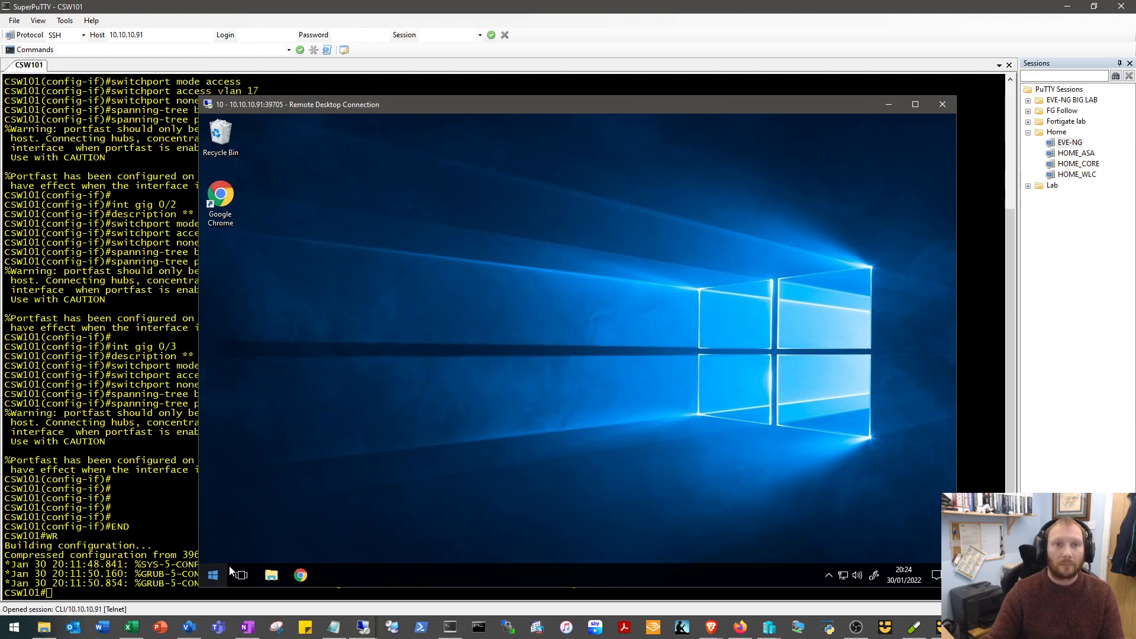
pyautogui.click(213, 575)
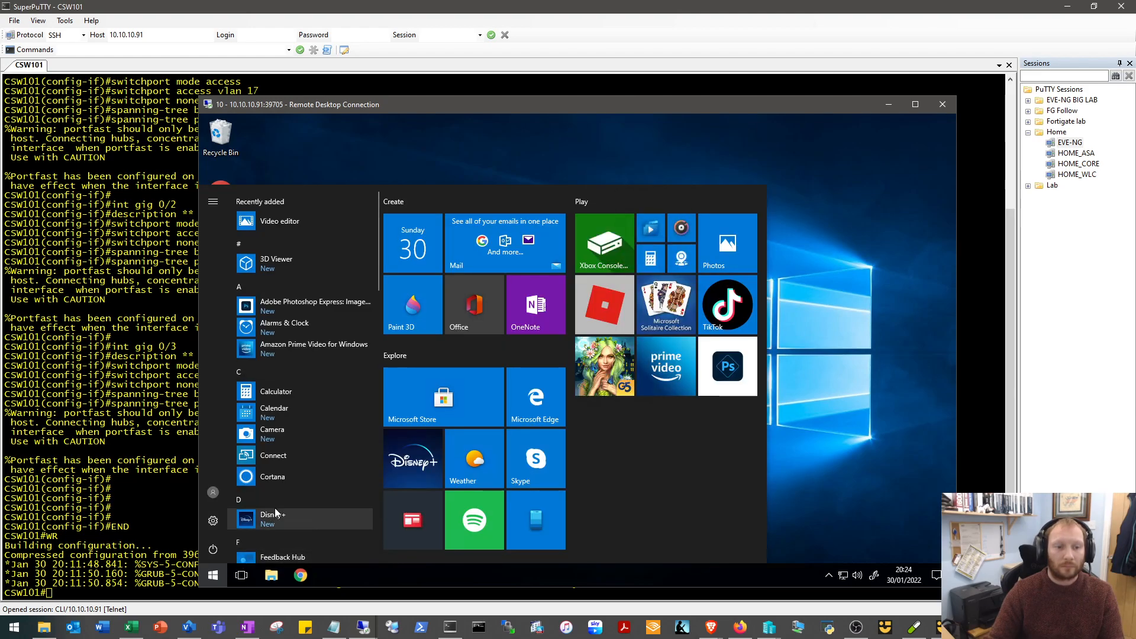
pyautogui.write('cmd')
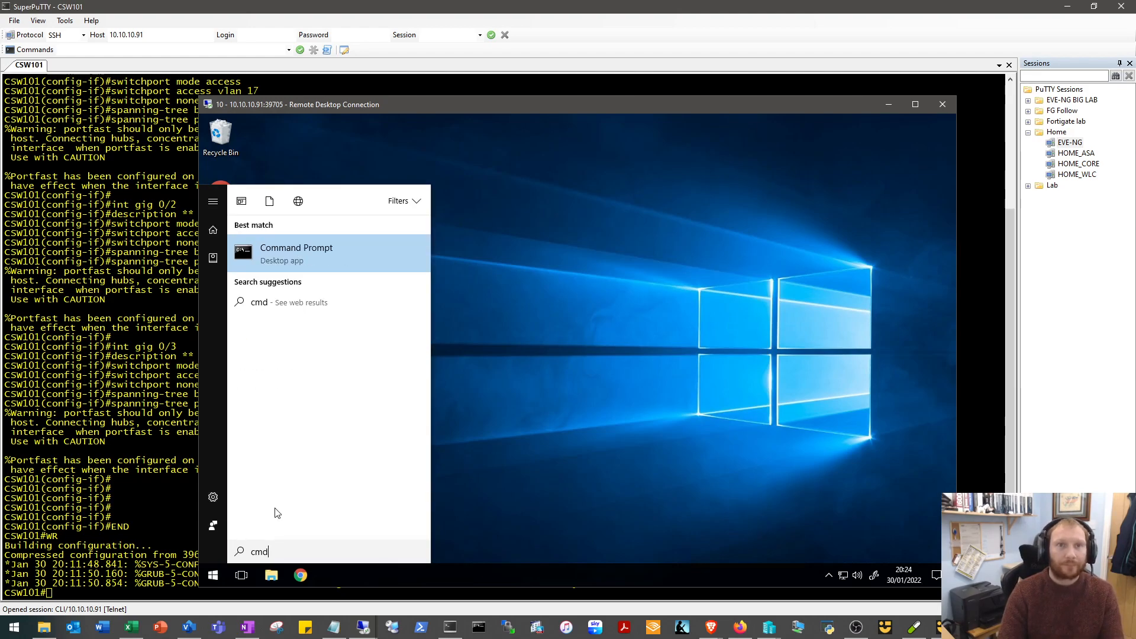
pyautogui.press('Return')
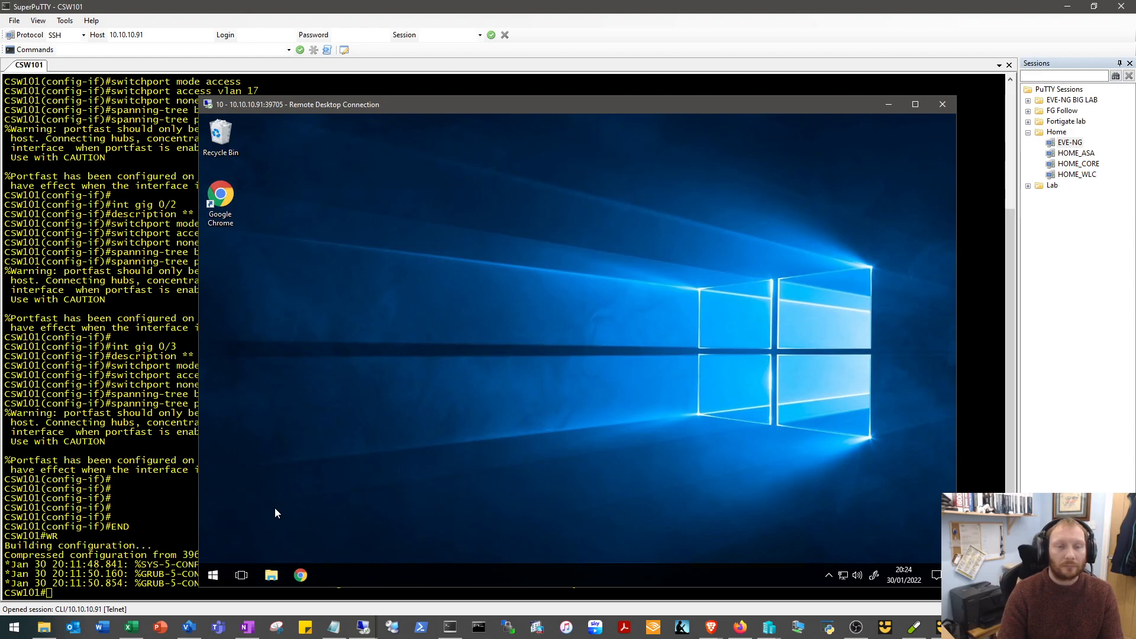
# Ping 10.11.17.10 from the NMC Command Prompt and stop the ping after a few replies.
pyautogui.write('ping 10.11.17.')
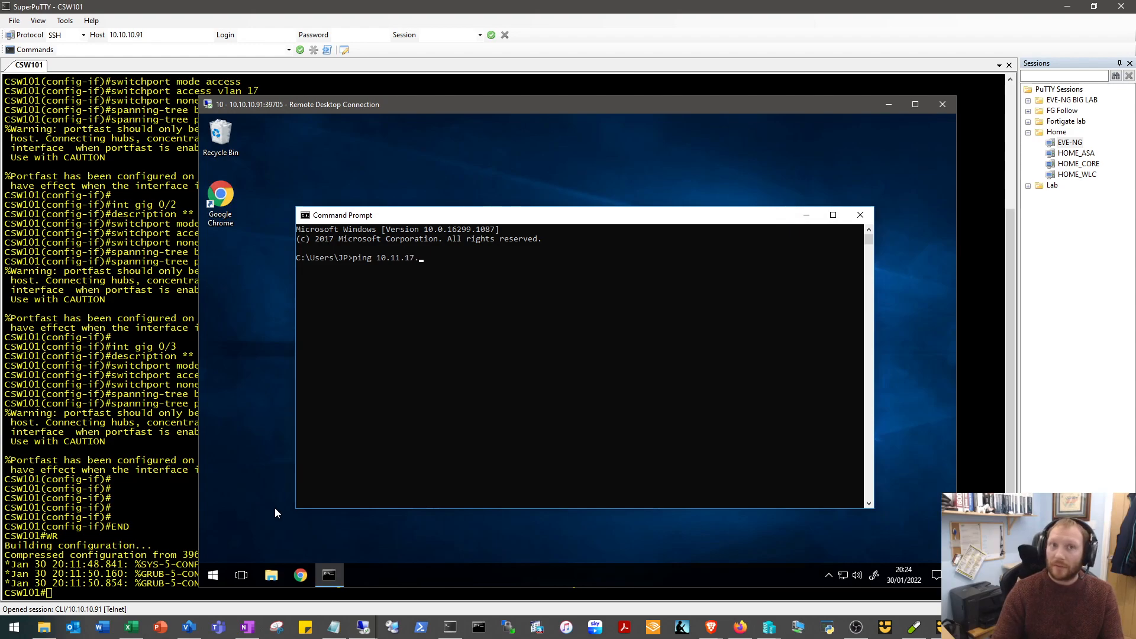
pyautogui.write('10')
pyautogui.press('Return')
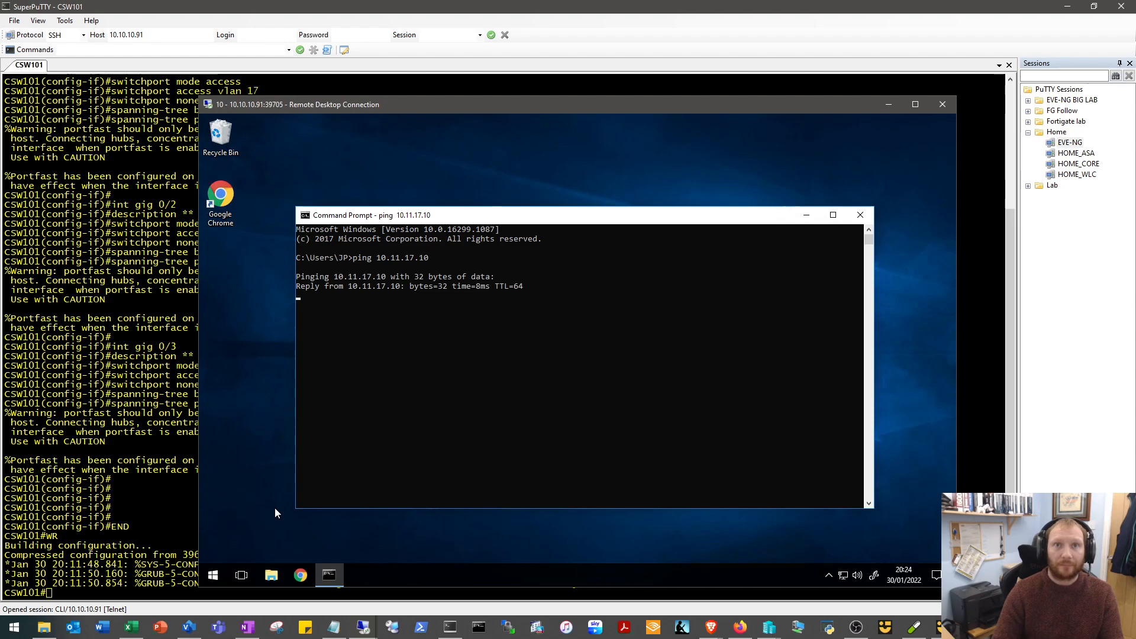
pyautogui.hotkey('ctrl', 'c')
# Ping 10.11.17.5 from the same prompt, stop the ping and minimise the Command Prompt window.
pyautogui.press('Up')
pyautogui.press('BackSpace')
pyautogui.press('BackSpace')
pyautogui.press('Return')
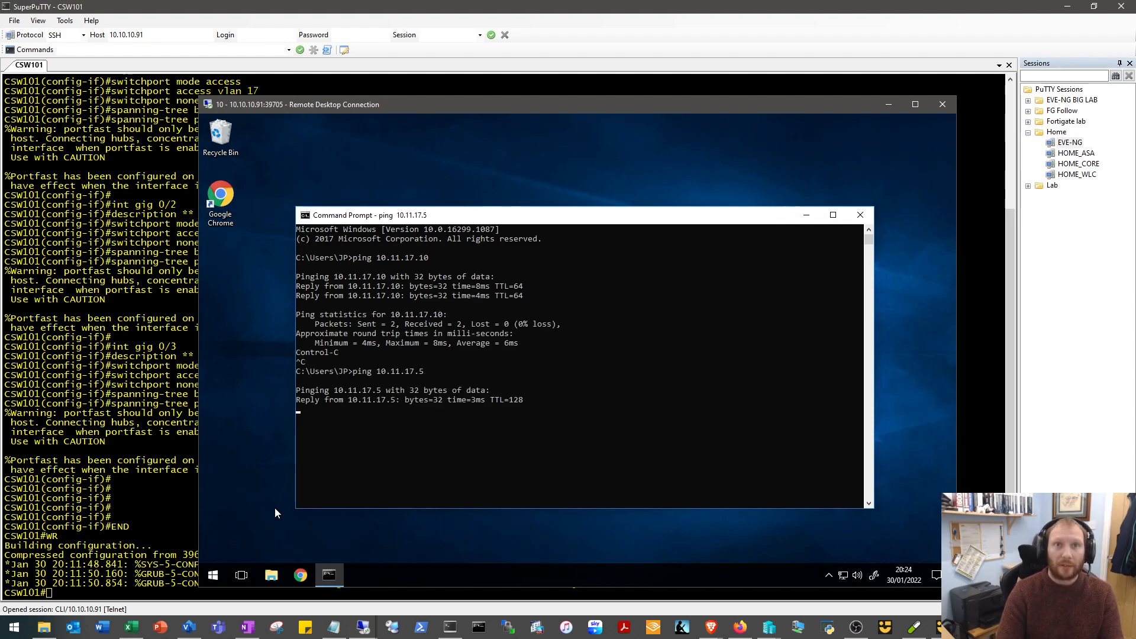
pyautogui.hotkey('ctrl', 'c')
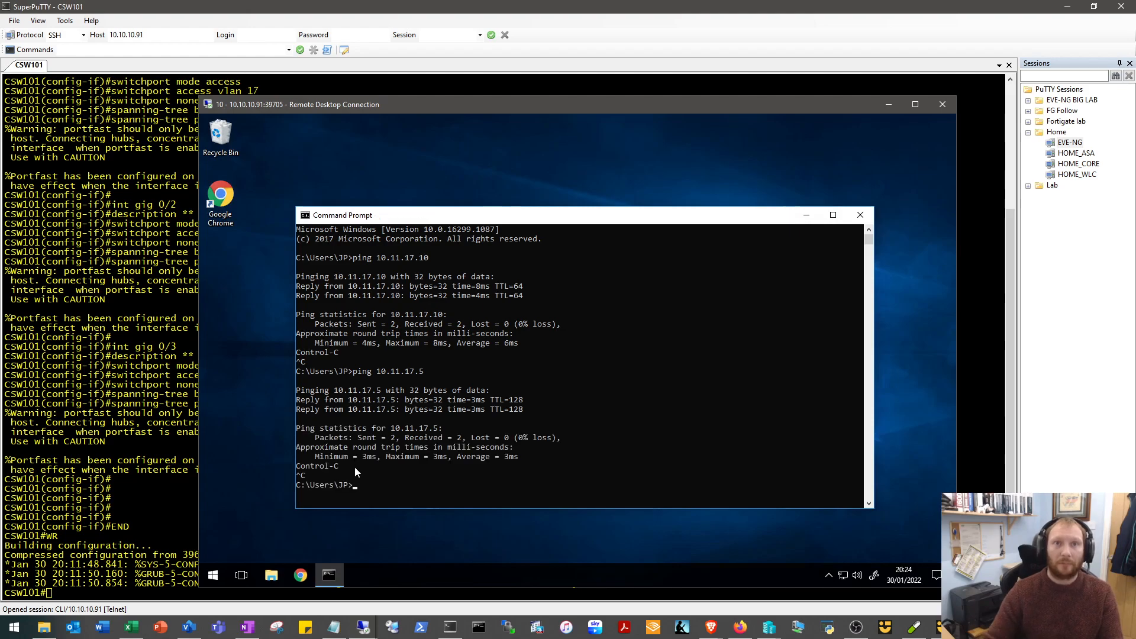
pyautogui.click(805, 214)
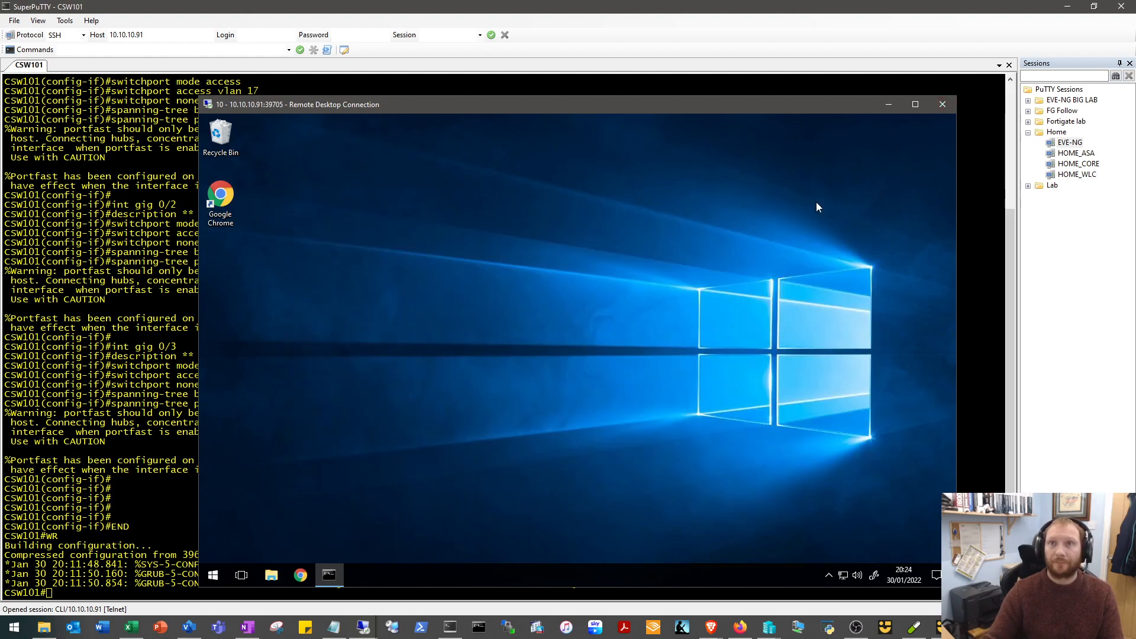
# Open Google Chrome on the NMC desktop and browse to the Firepower Management Center at 172.29.129.15.
pyautogui.doubleClick(222, 187)
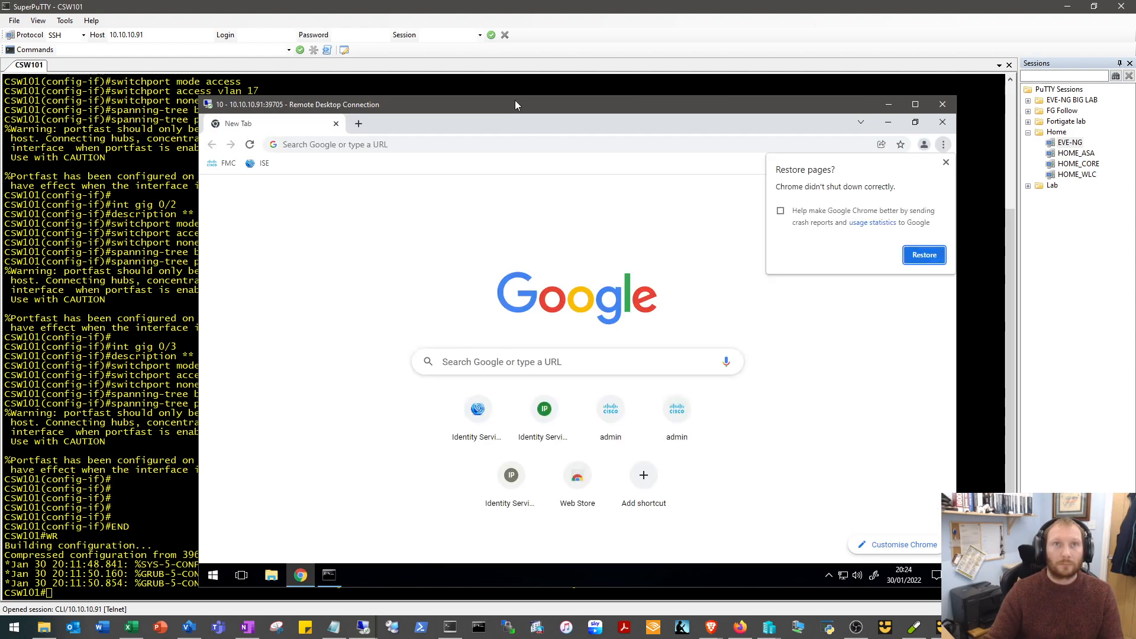
pyautogui.doubleClick(514, 100)
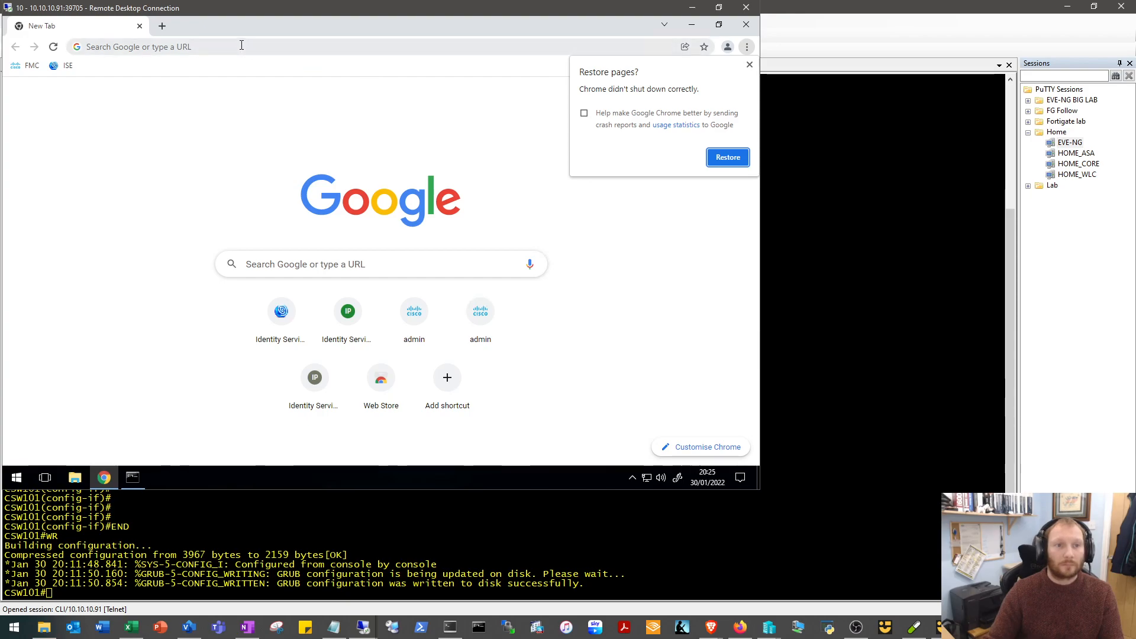
pyautogui.click(287, 52)
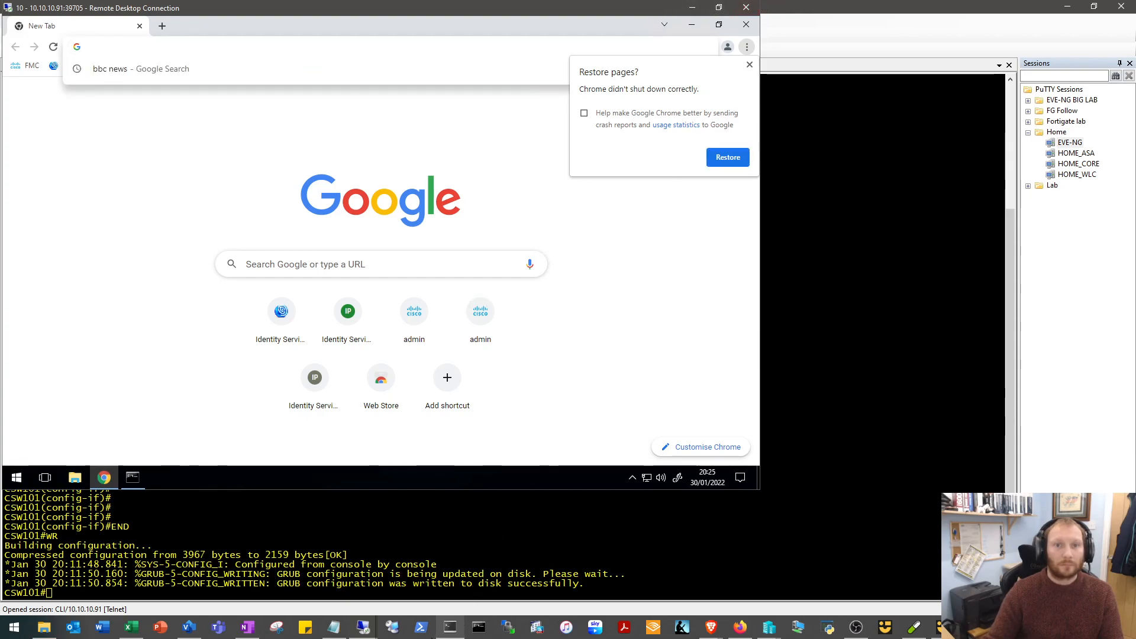
pyautogui.click(333, 628)
pyautogui.moveTo(962, 174); pyautogui.dragTo(825, 163)
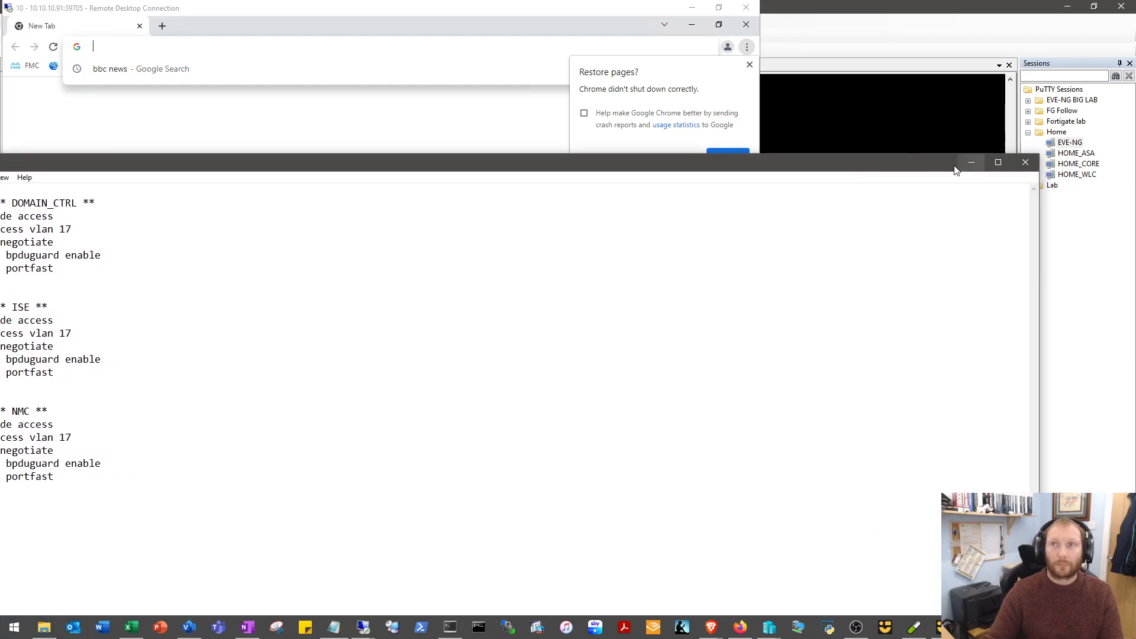
pyautogui.click(968, 160)
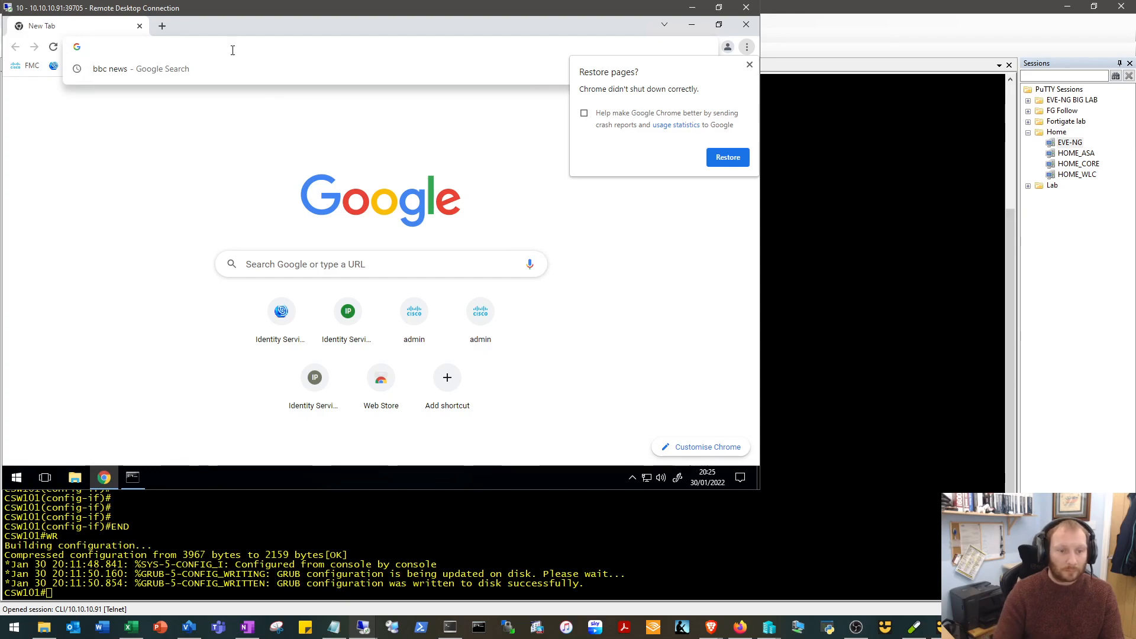
pyautogui.write('172.29.129.15')
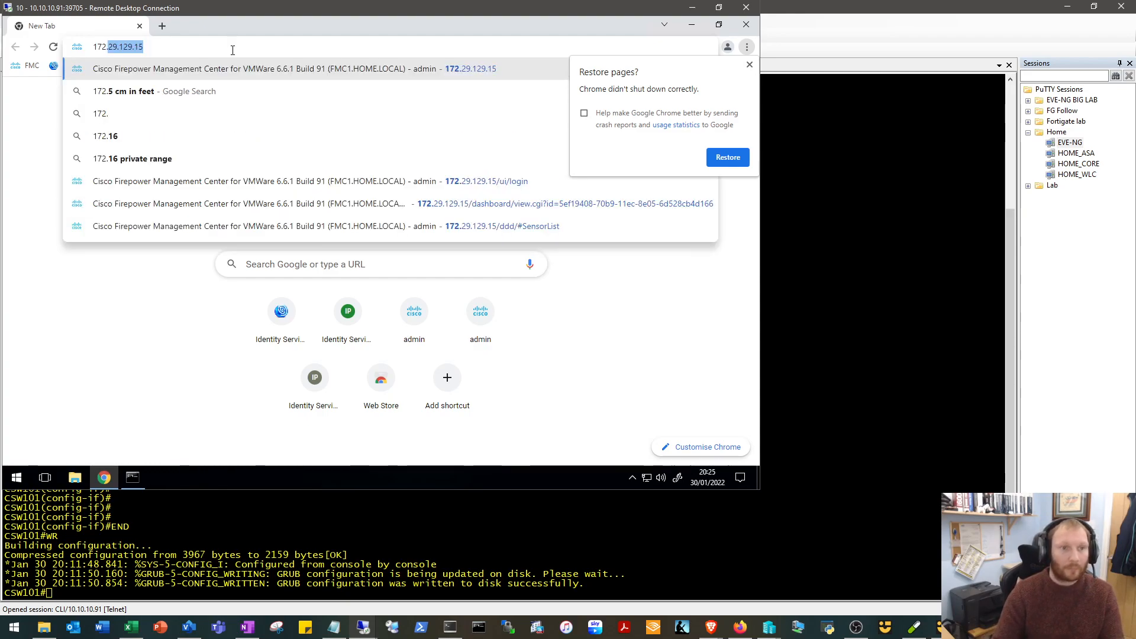
pyautogui.click(235, 50)
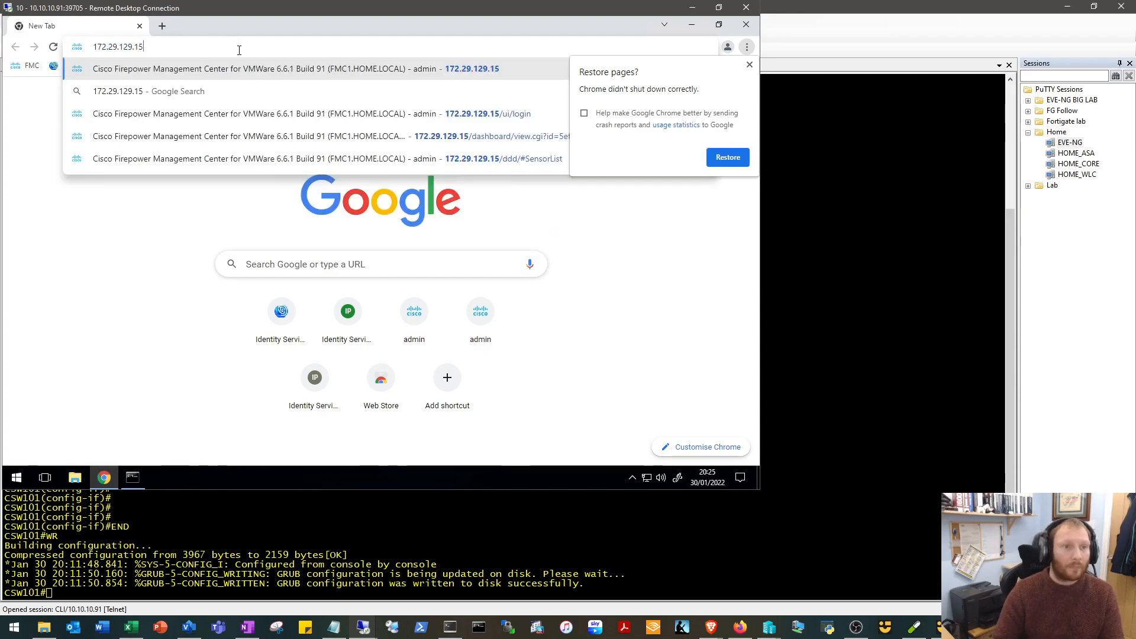
pyautogui.press('Return')
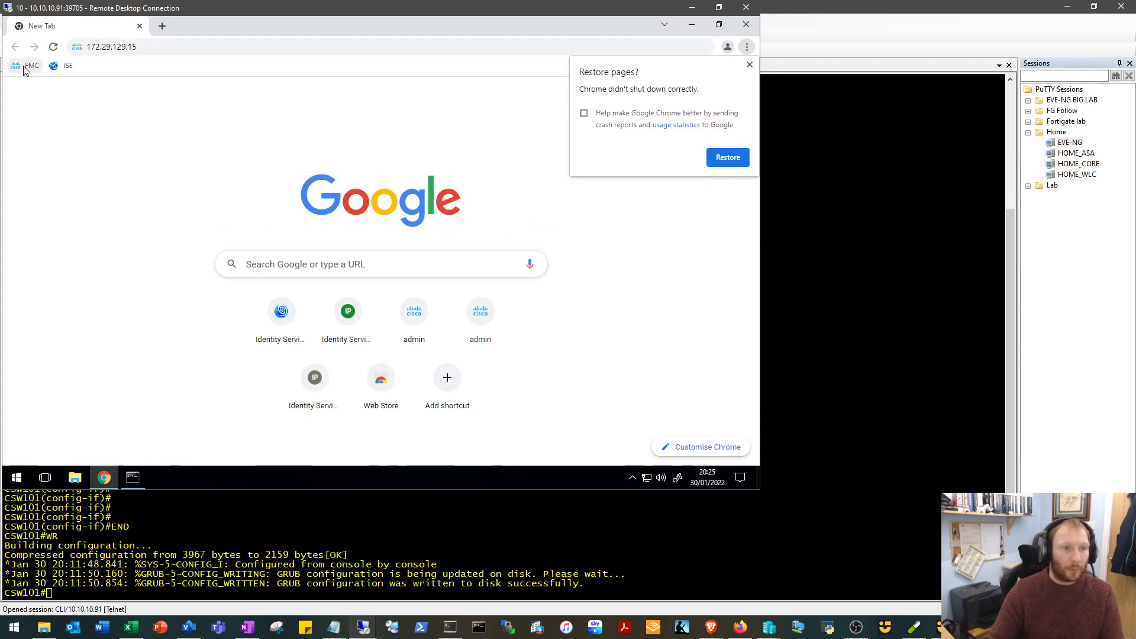
# Open the bookmarked ISE login page in a new tab and highlight its web address.
pyautogui.hotkey('ctrl', 't')
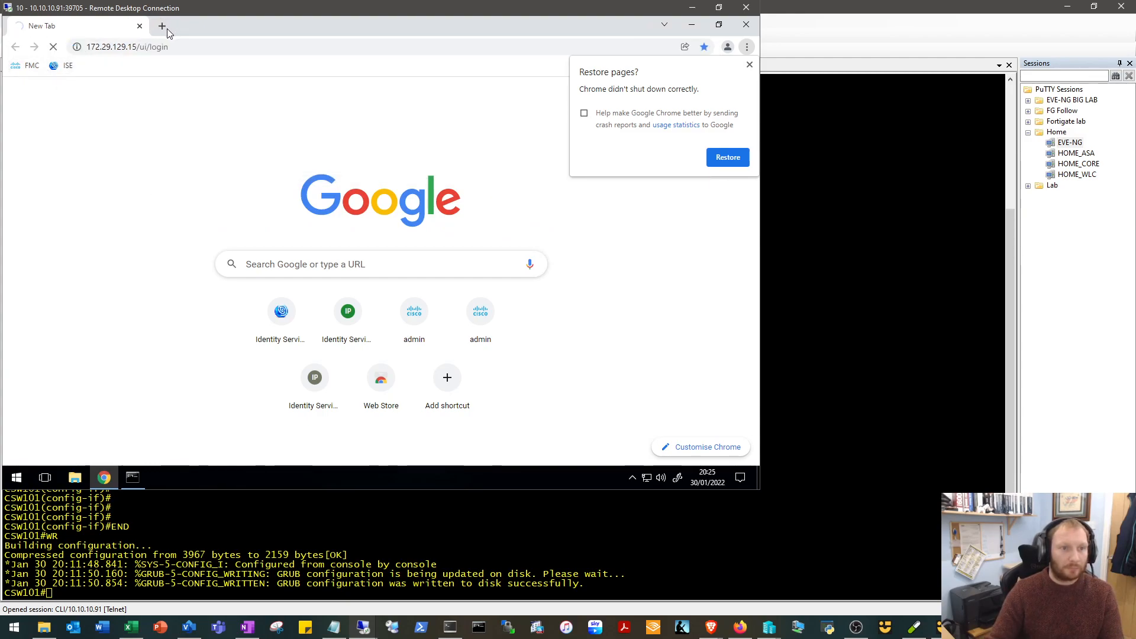
pyautogui.click(66, 66)
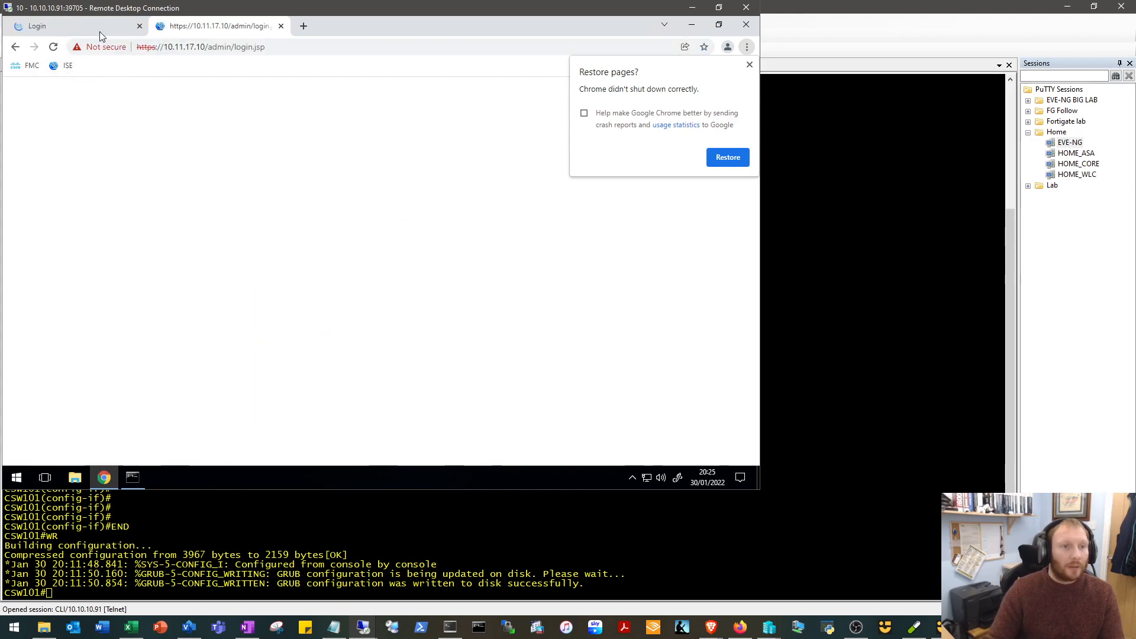
pyautogui.click(296, 48)
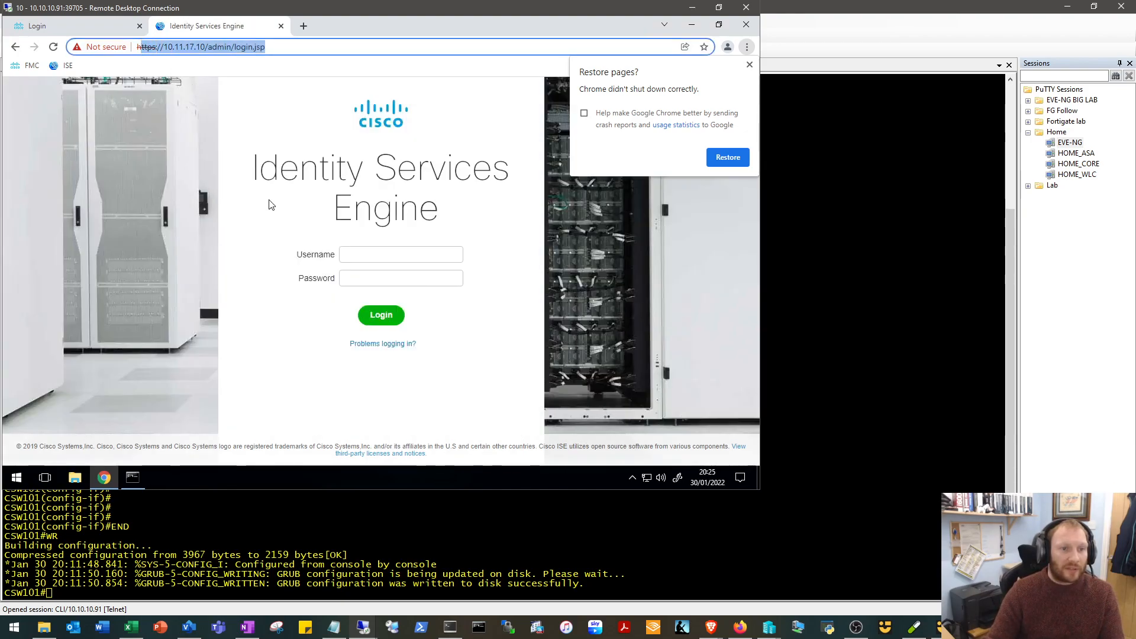
pyautogui.click(272, 203)
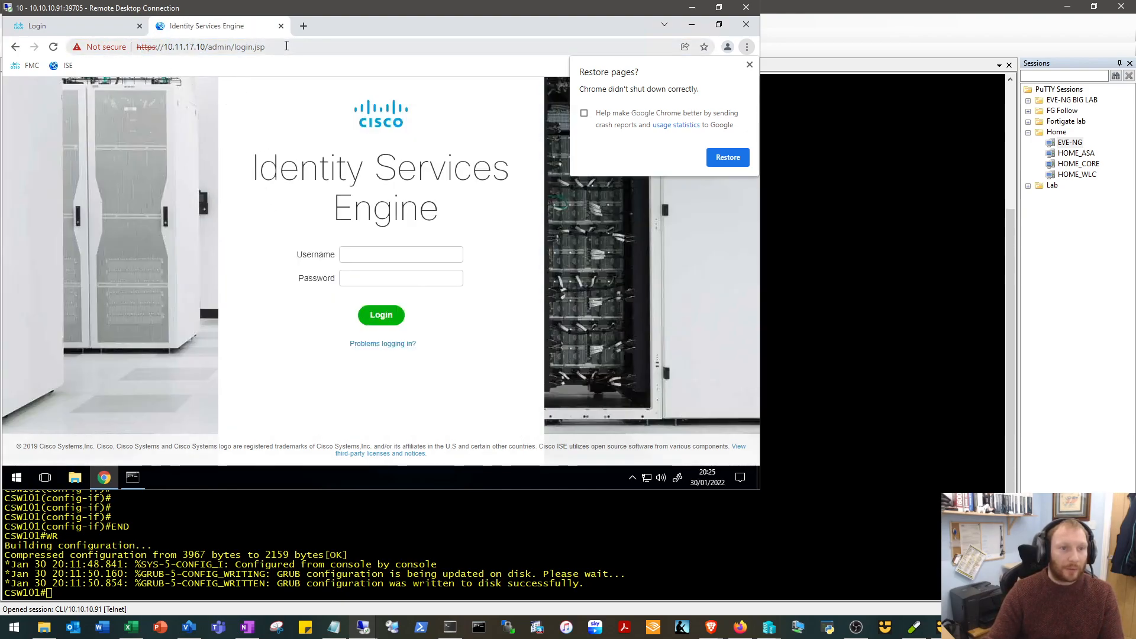
pyautogui.moveTo(266, 47); pyautogui.dragTo(143, 48)
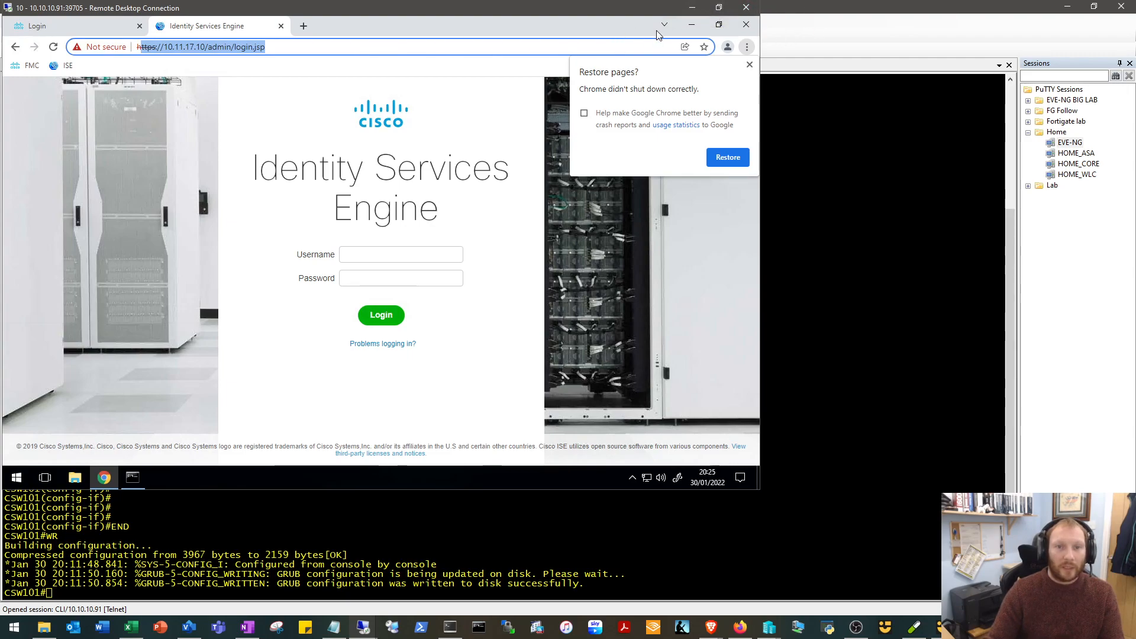
# Move the NMC Remote Desktop window, then minimise it and SuperPuTTY to examine the EVE topology diagram.
pyautogui.doubleClick(576, 14)
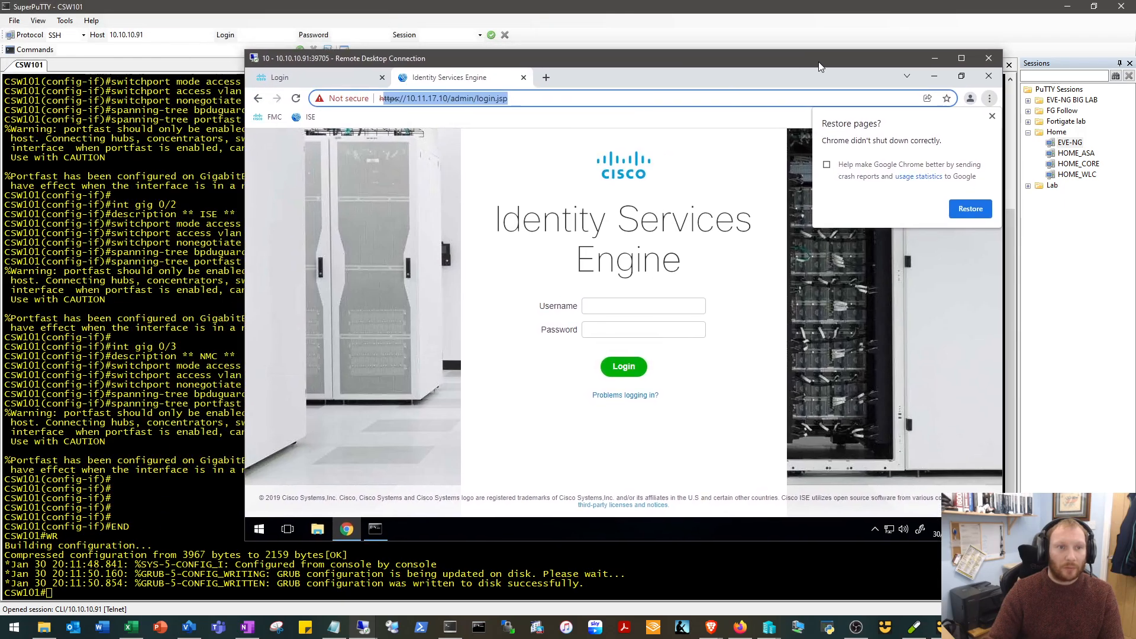
pyautogui.click(1068, 6)
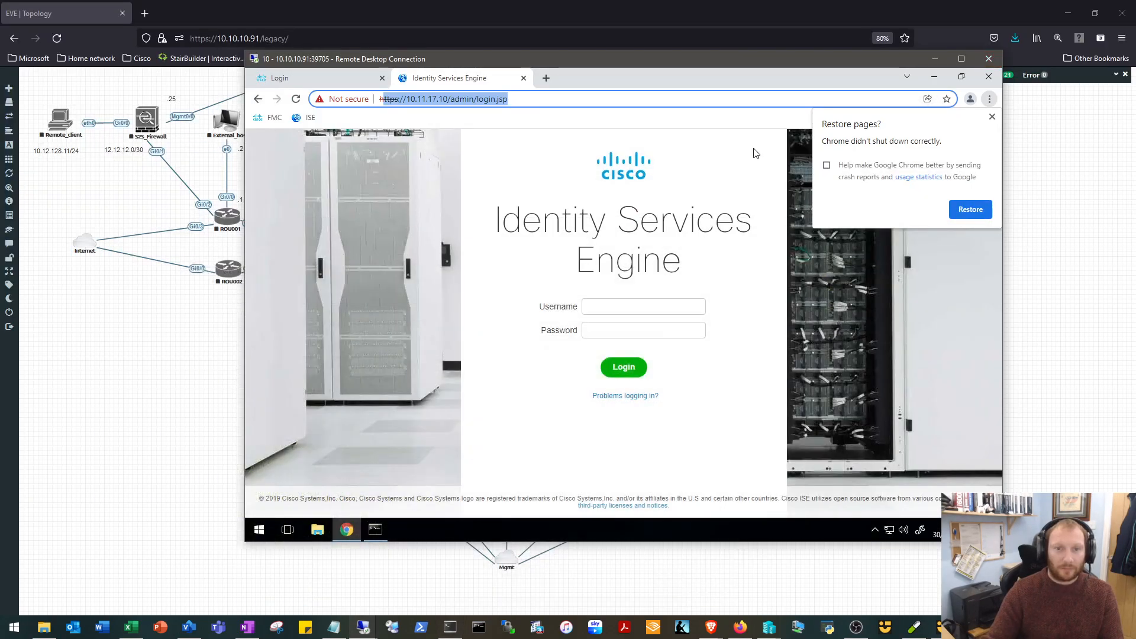
pyautogui.click(943, 48)
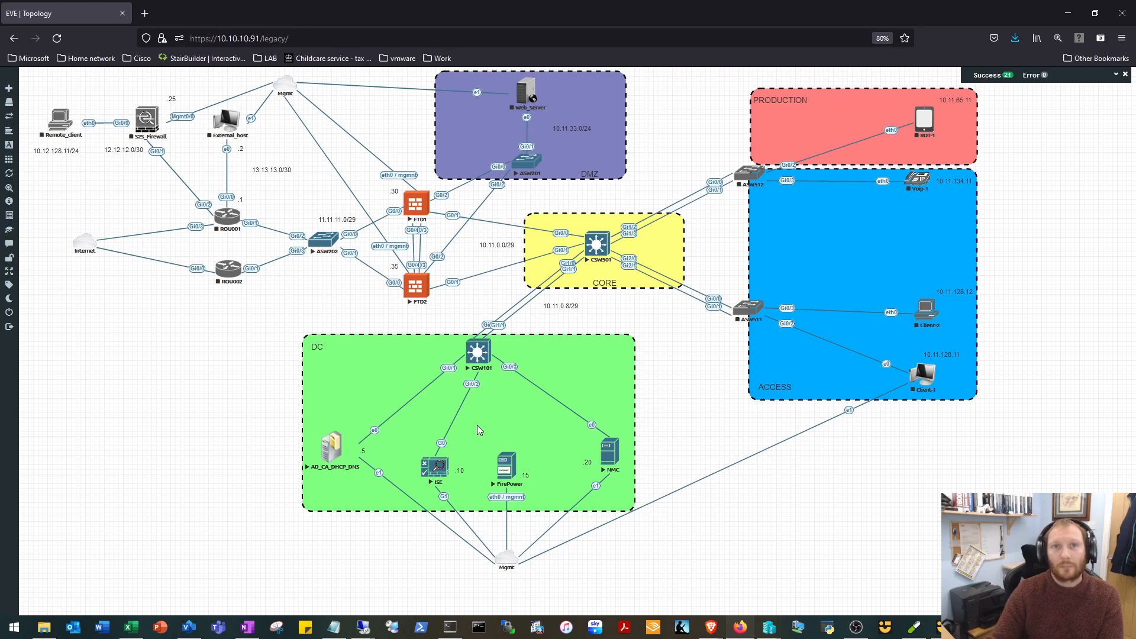
# Return to the NMC session and log in to Firepower Management Center as admin with the account password, dismissing the page-restore offer and ending the existing session.
pyautogui.click(363, 627)
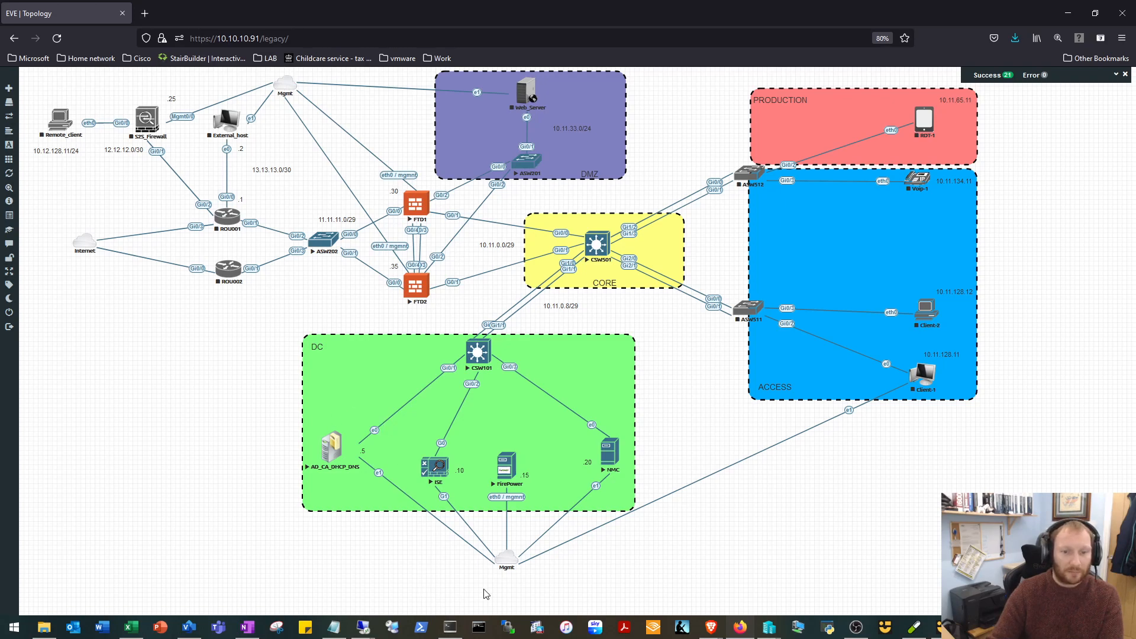
pyautogui.moveTo(363, 626)
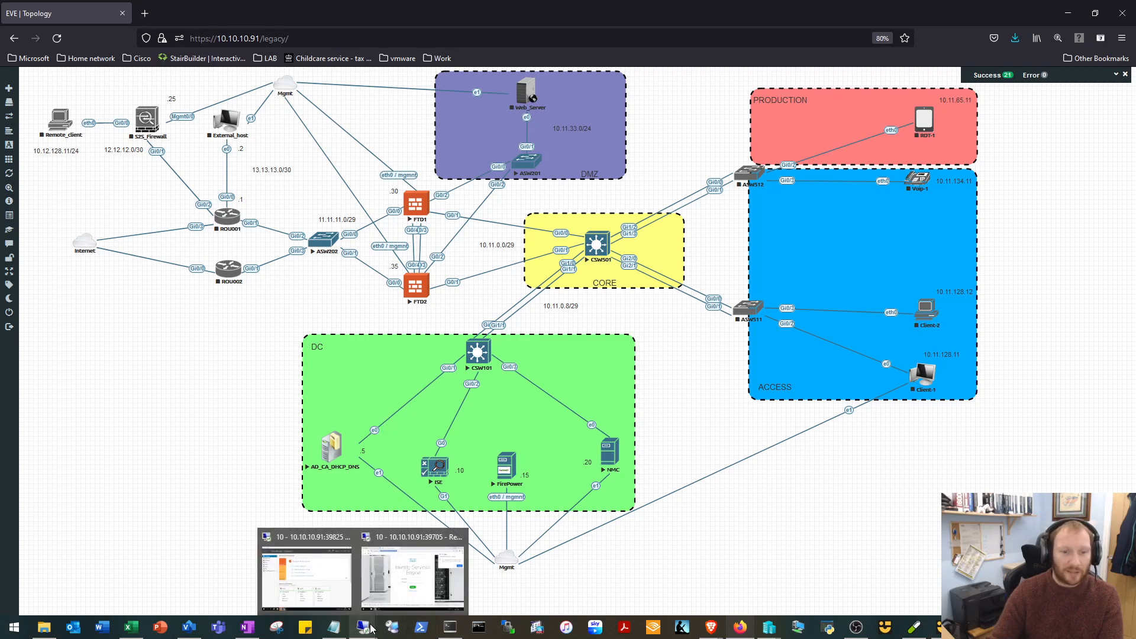
pyautogui.click(391, 584)
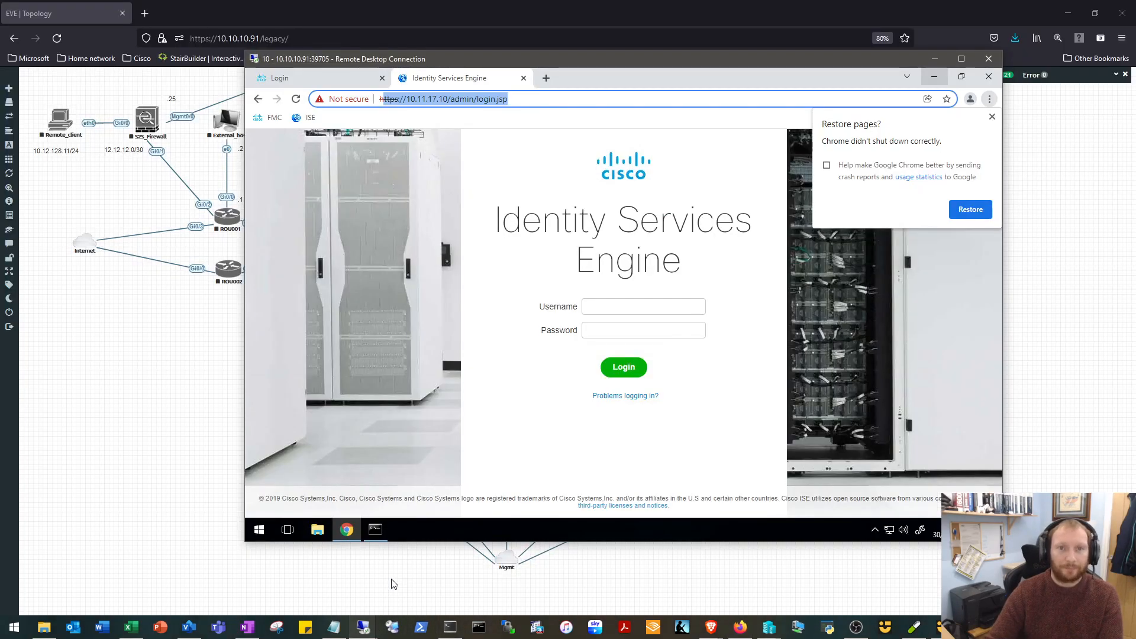
pyautogui.click(342, 75)
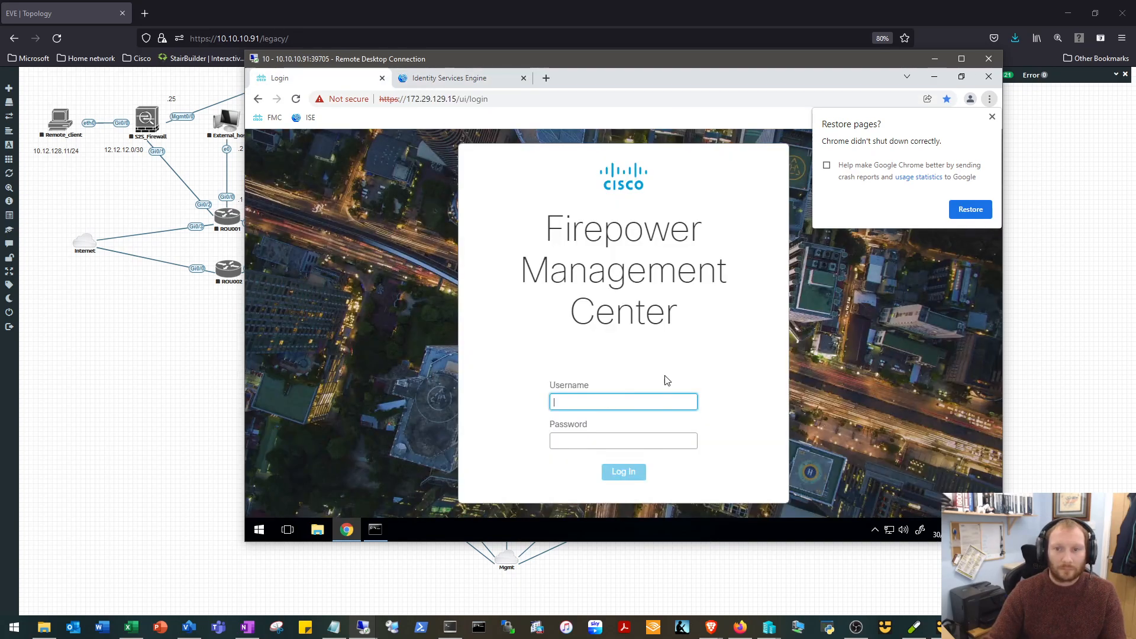
pyautogui.write('admin')
pyautogui.press('Tab')
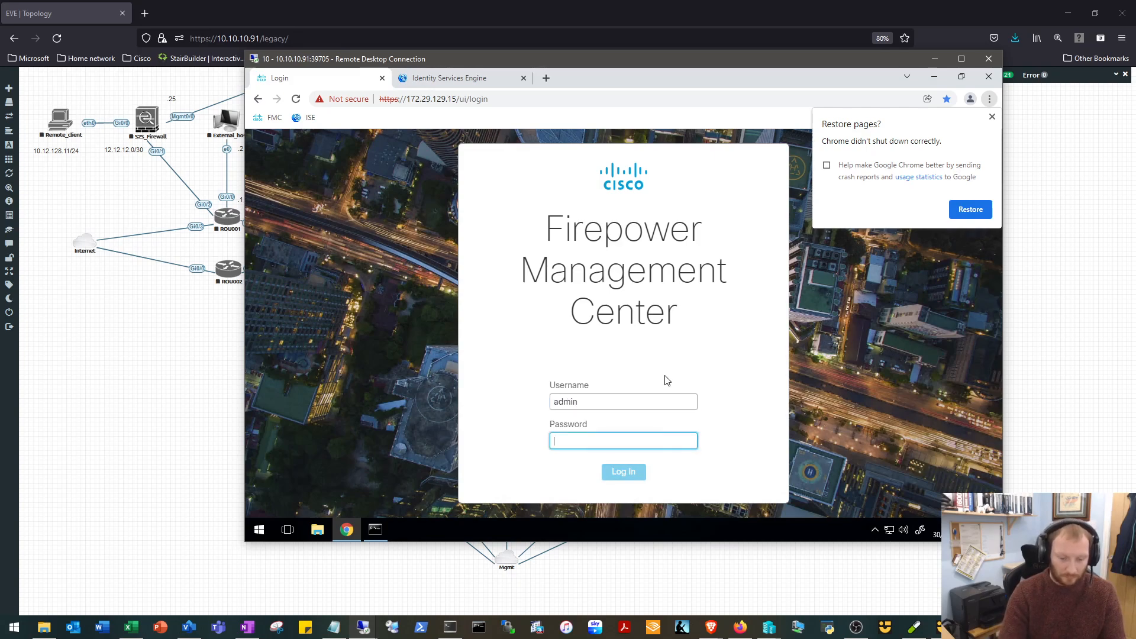
pyautogui.write('•••••••••••')
pyautogui.press('Return')
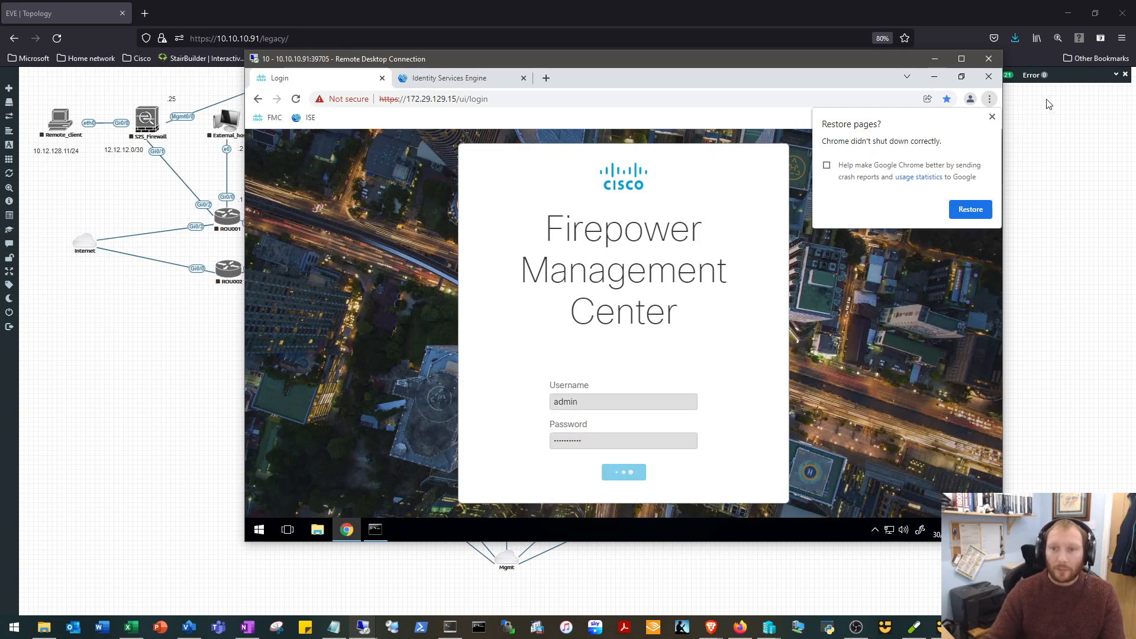
pyautogui.click(993, 116)
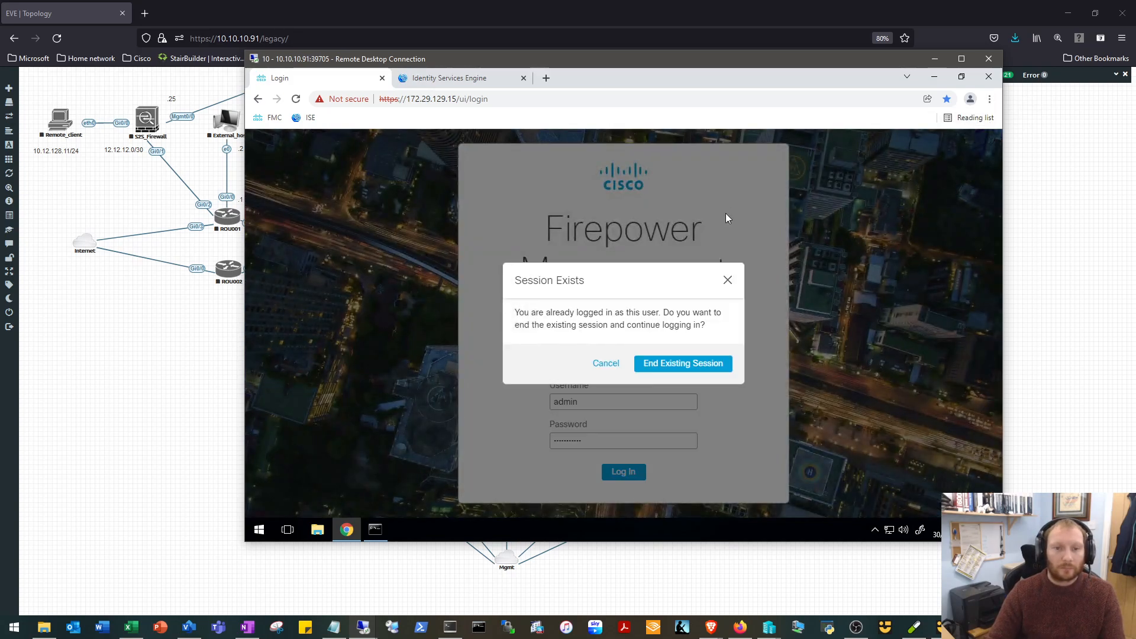
pyautogui.click(665, 363)
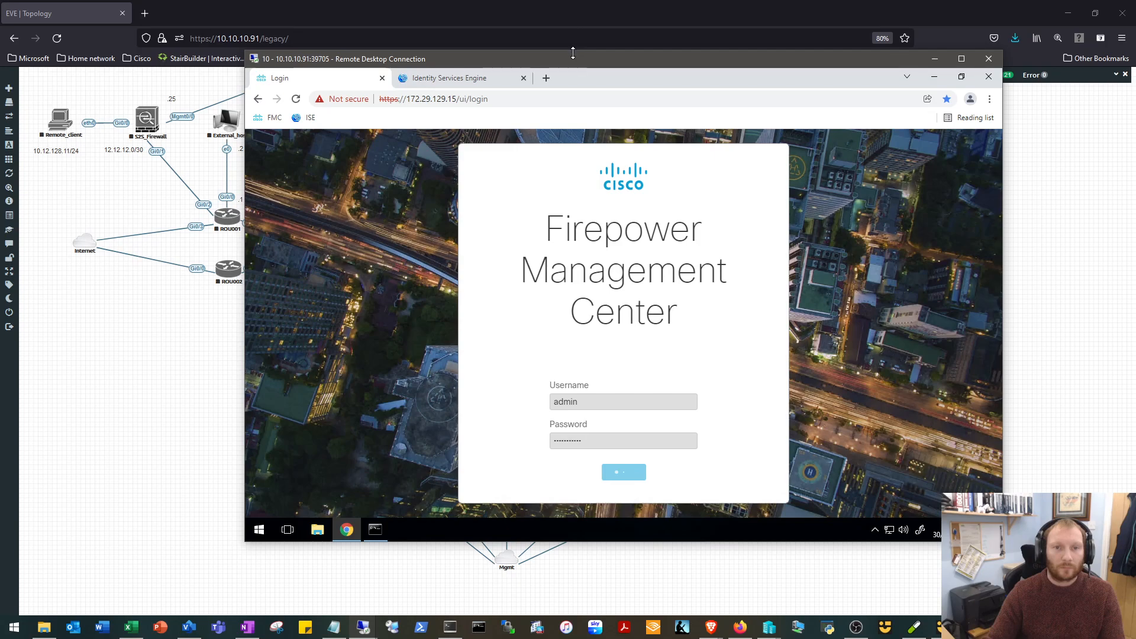
# Shift the Remote Desktop window around and minimise it to examine the firewall and core part of the topology.
pyautogui.moveTo(573, 58); pyautogui.dragTo(567, 323)
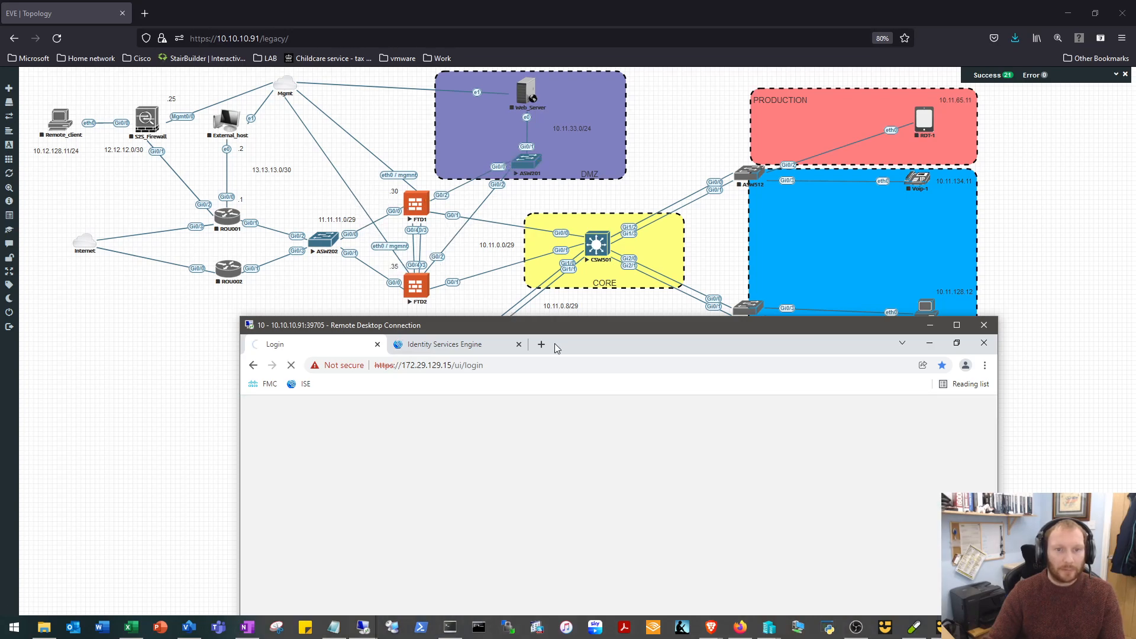
pyautogui.moveTo(545, 324); pyautogui.dragTo(520, 308)
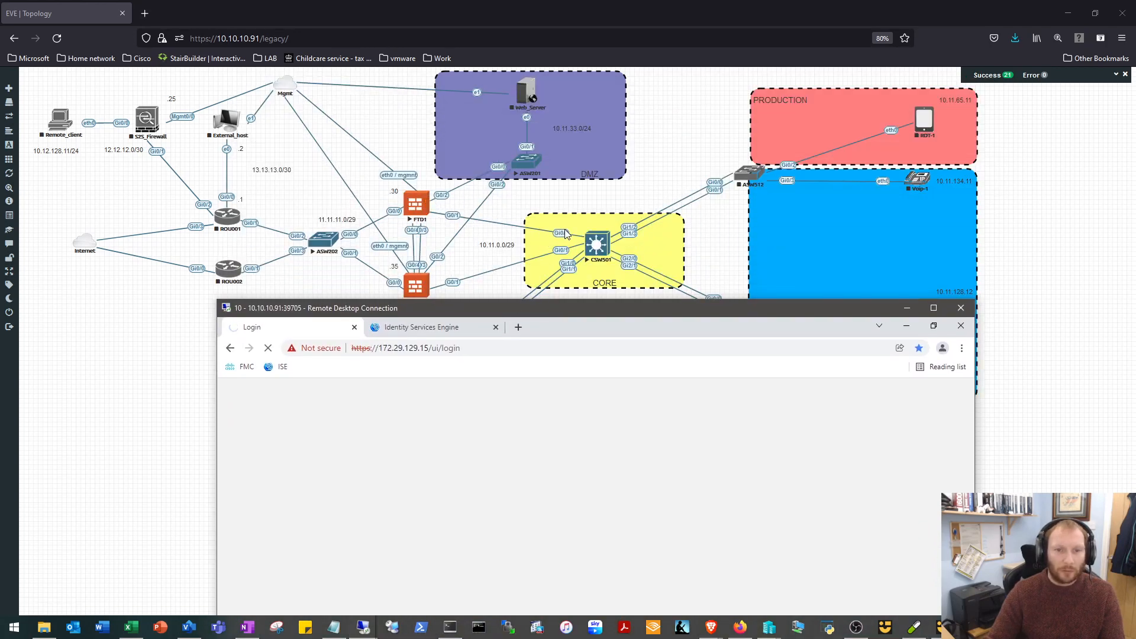
pyautogui.moveTo(512, 307); pyautogui.dragTo(514, 284)
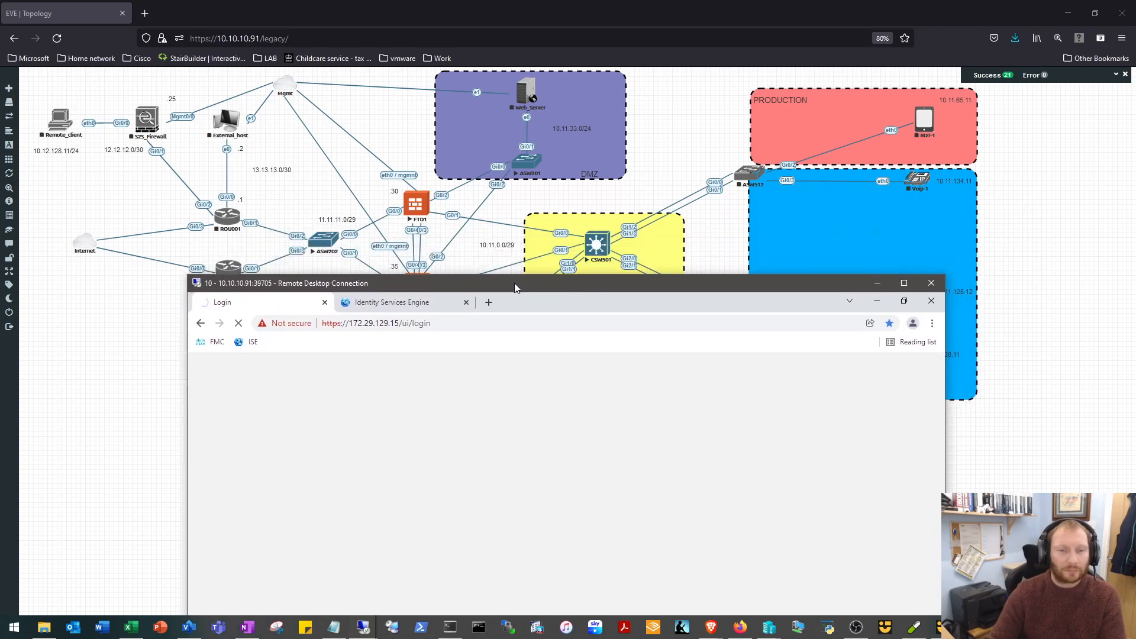
pyautogui.moveTo(514, 283); pyautogui.dragTo(590, 88)
pyautogui.click(958, 88)
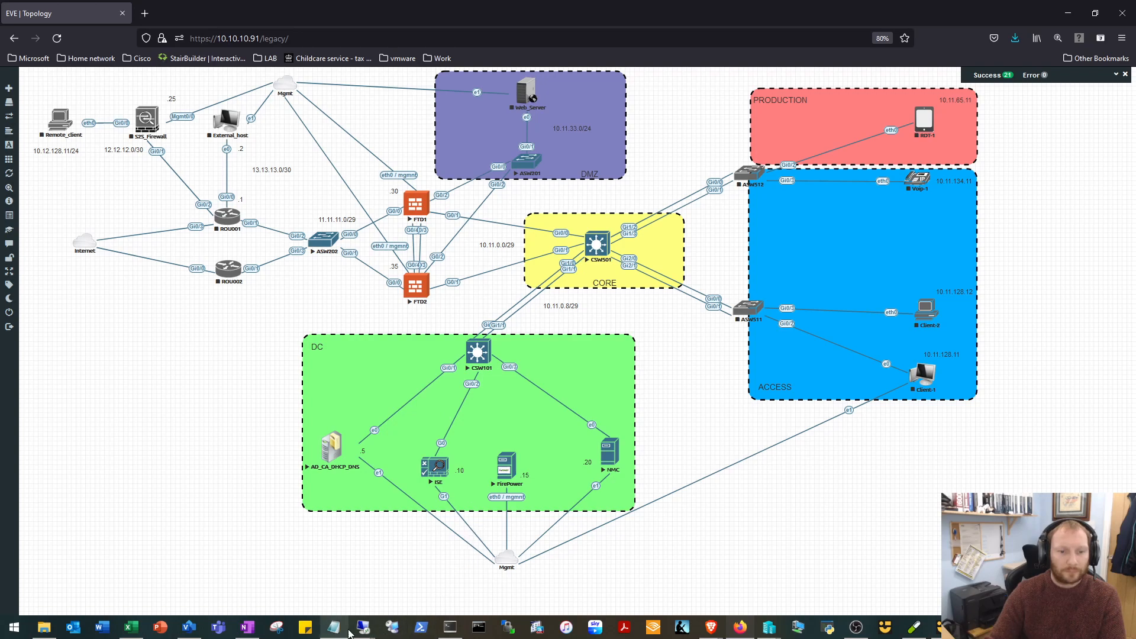
# Bring back the NMC Remote Desktop session and open Device Management in Firepower Management Center.
pyautogui.moveTo(362, 627)
pyautogui.click(413, 580)
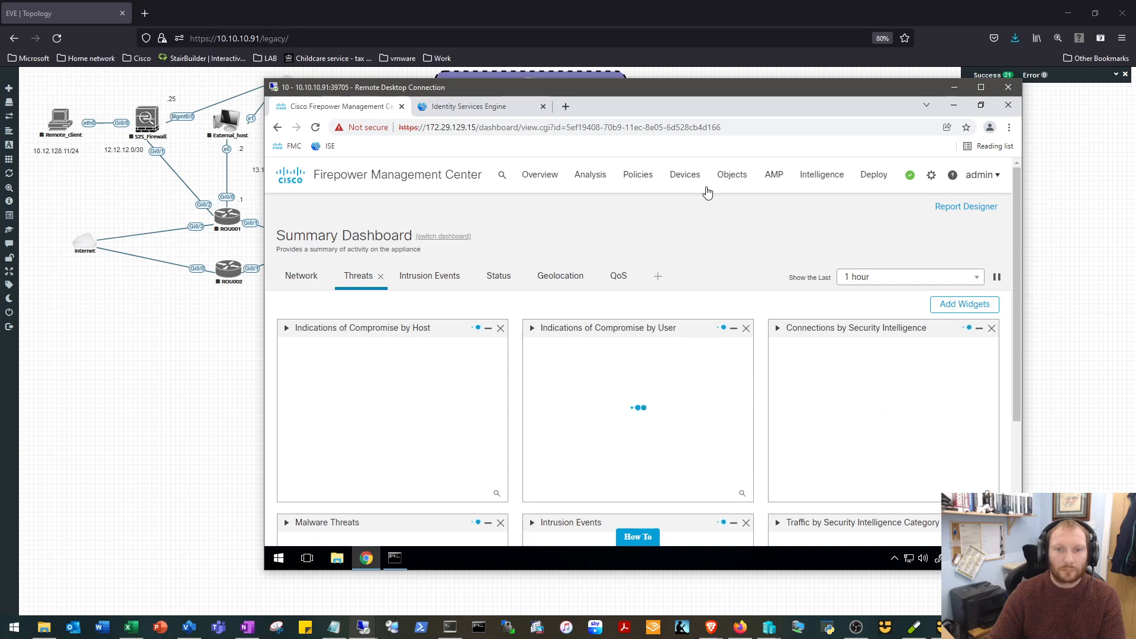
pyautogui.click(686, 177)
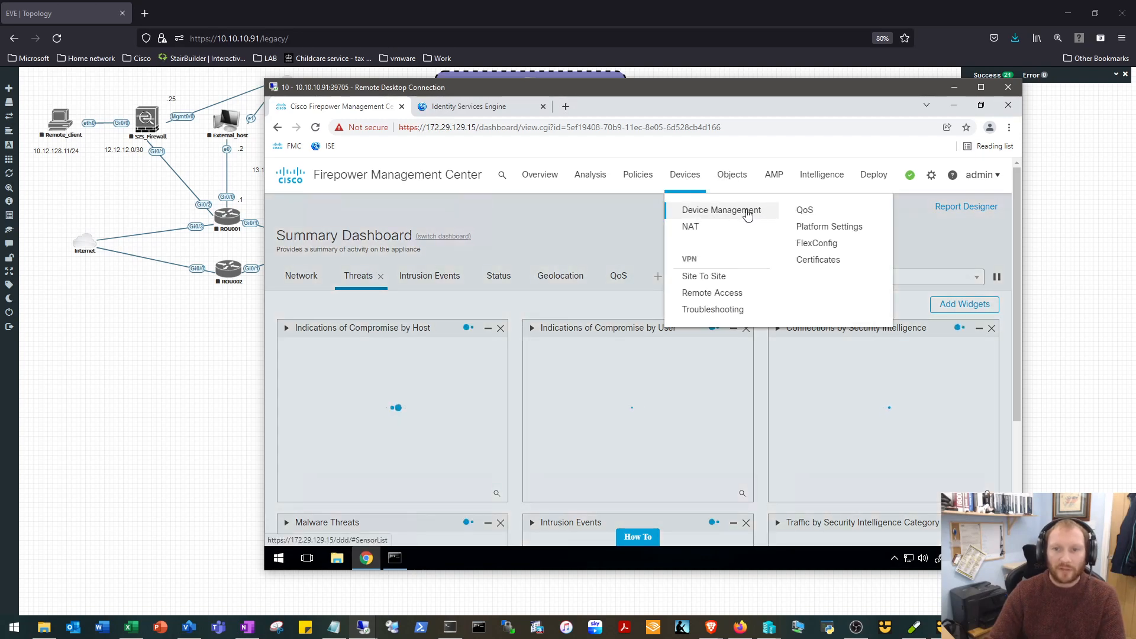
pyautogui.click(747, 211)
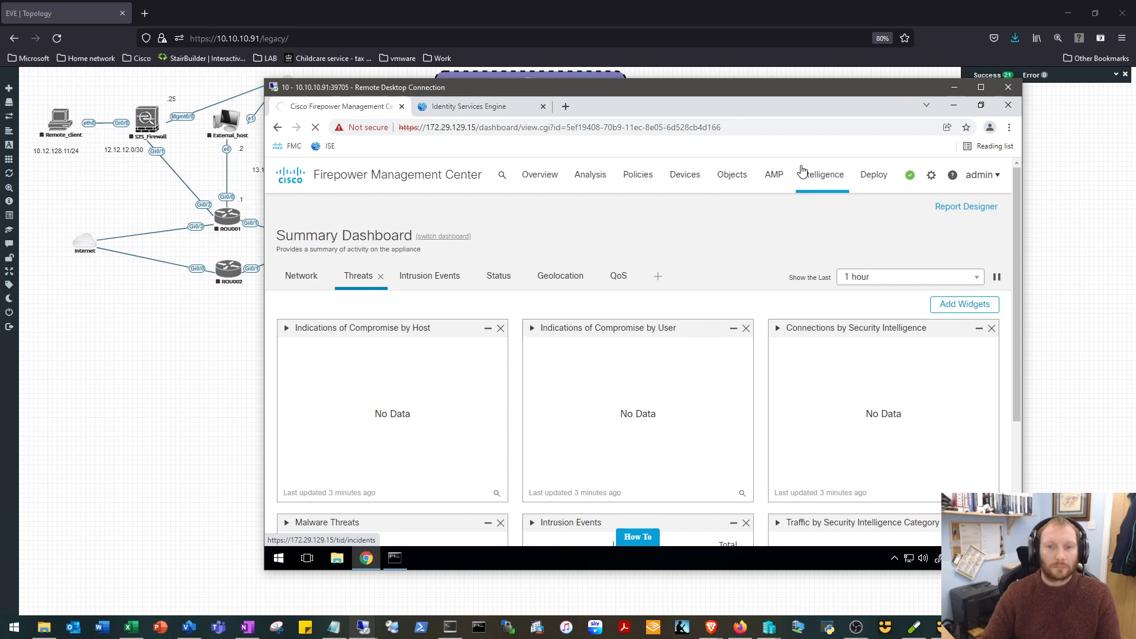
pyautogui.click(802, 171)
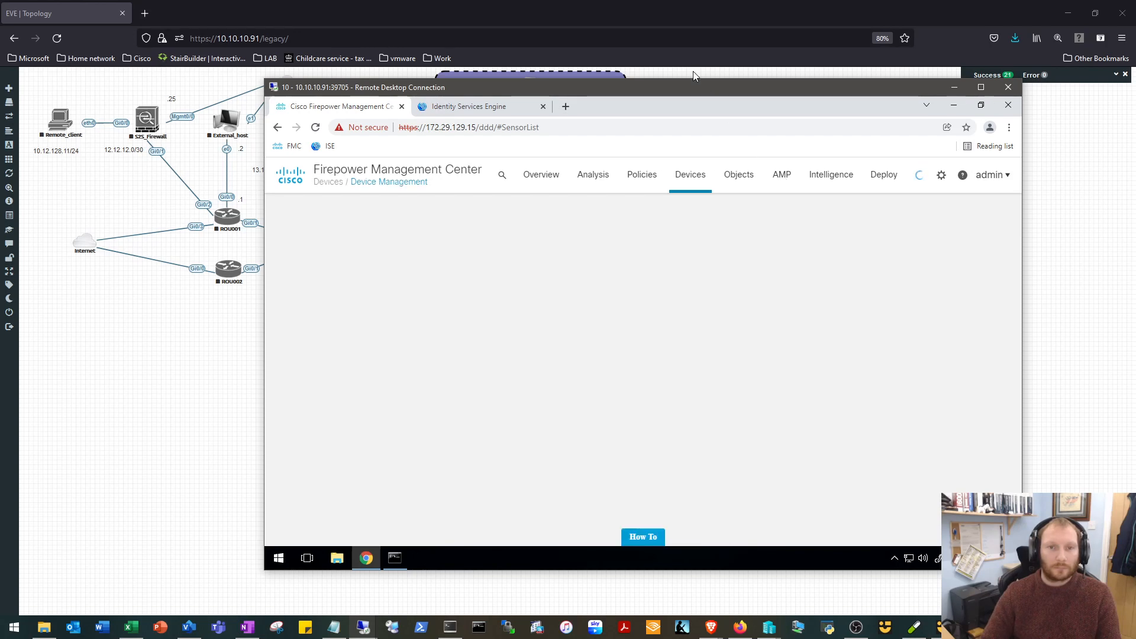
# Open the HQ-HA high-availability pair for editing and go to its interface configuration.
pyautogui.moveTo(694, 87); pyautogui.dragTo(661, 64)
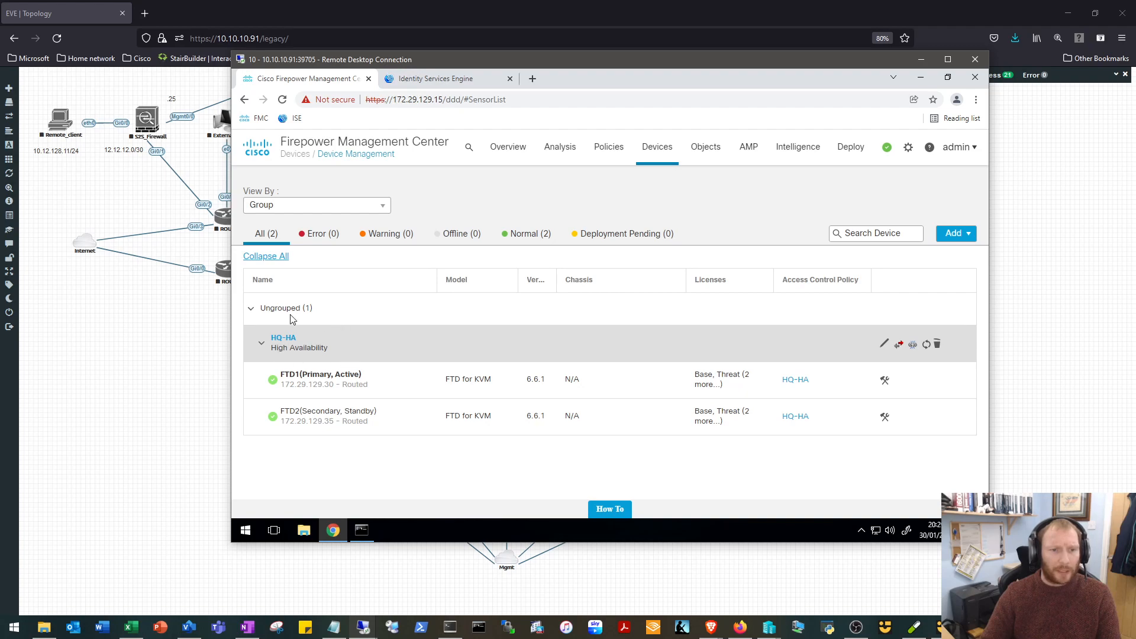
pyautogui.click(884, 347)
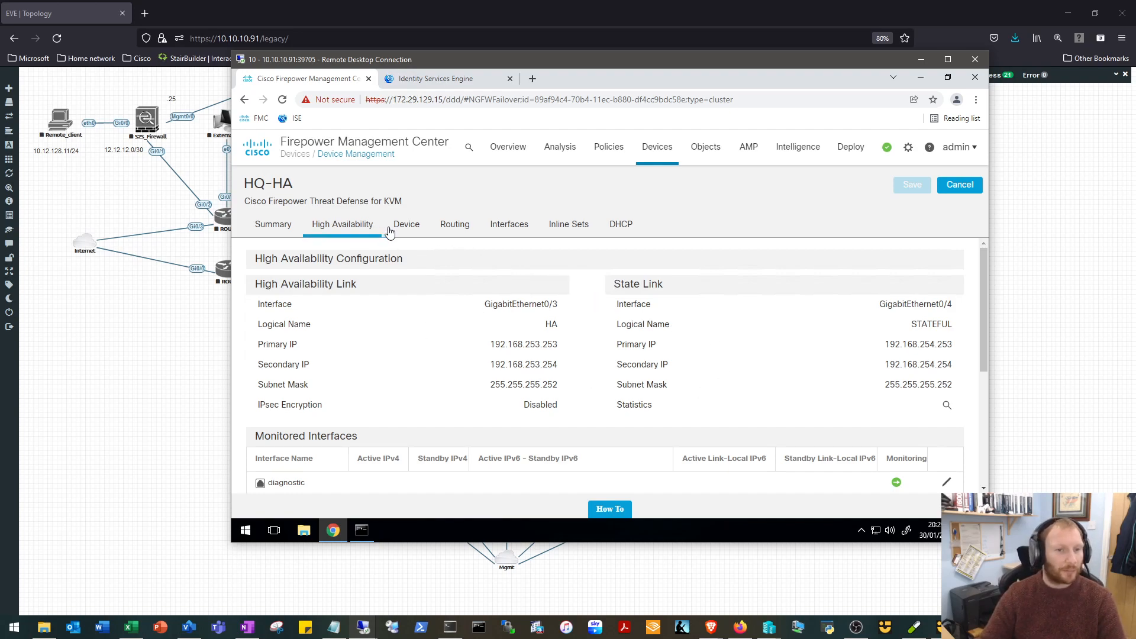
pyautogui.click(516, 229)
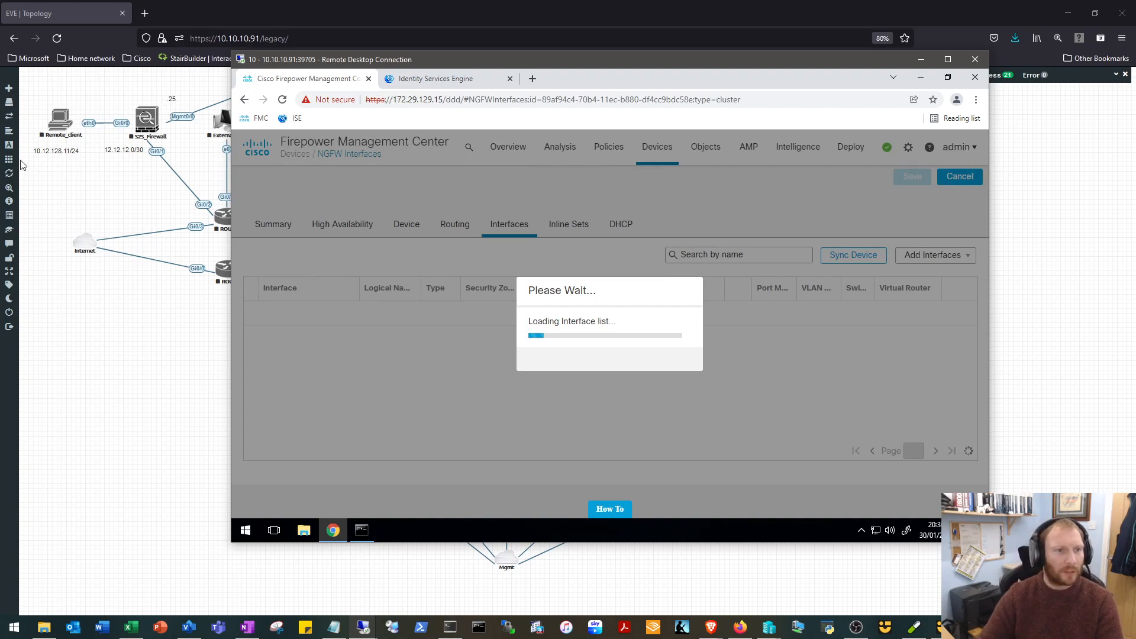
# Check CPU and RAM usage of the lab nodes in the EVE configured nodes list and the host's load in Task Manager.
pyautogui.click(25, 106)
pyautogui.click(25, 111)
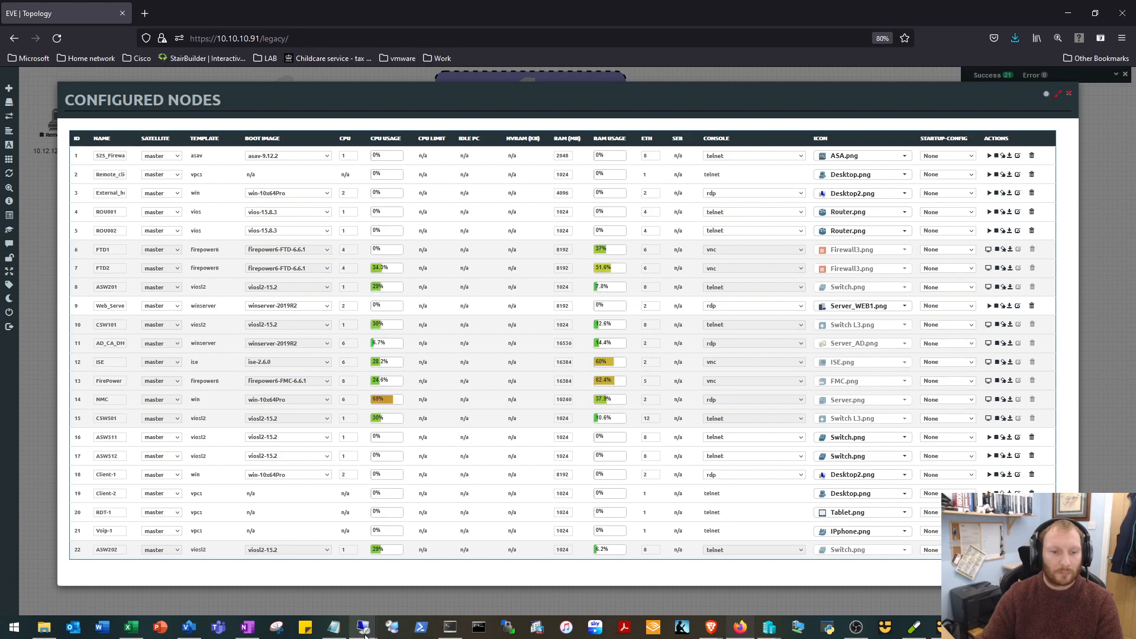
pyautogui.moveTo(365, 633)
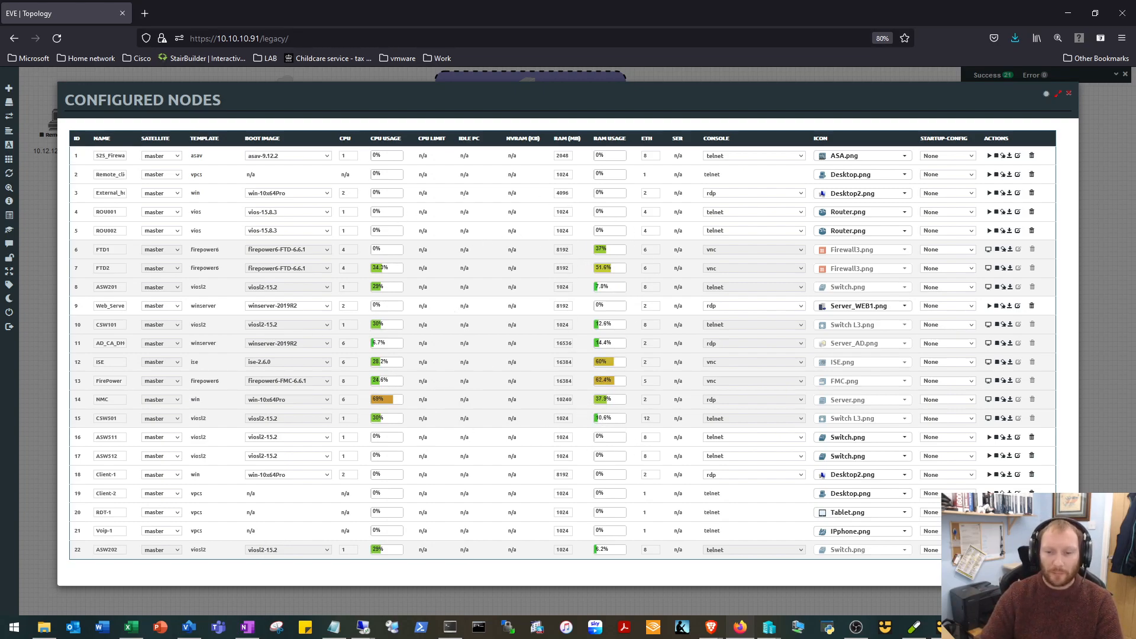
pyautogui.rightClick(952, 627)
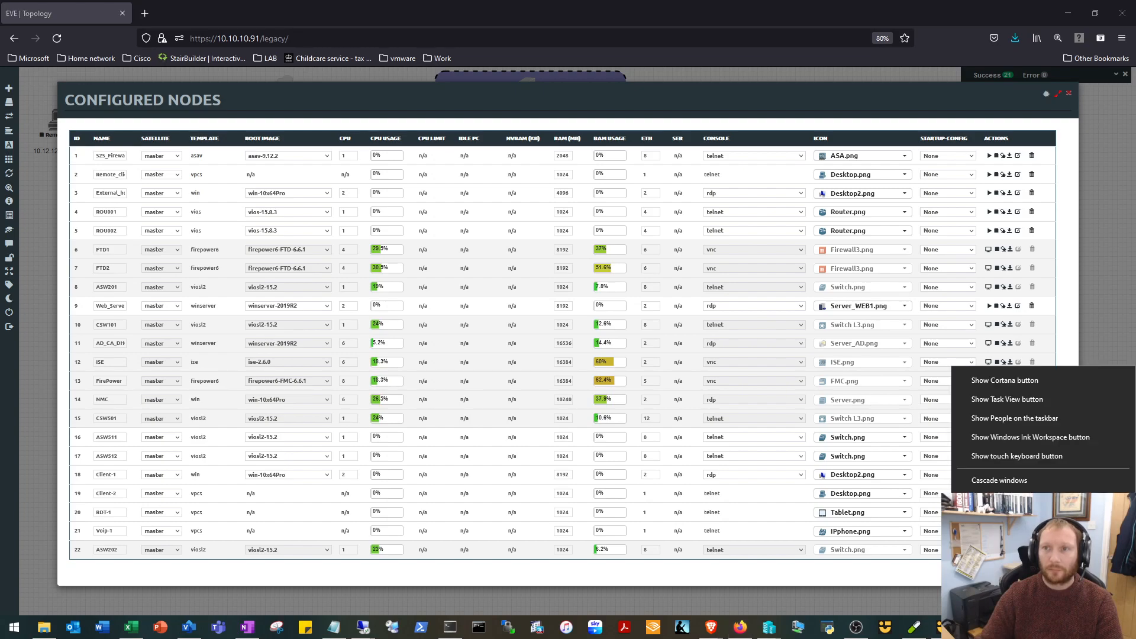
pyautogui.click(994, 561)
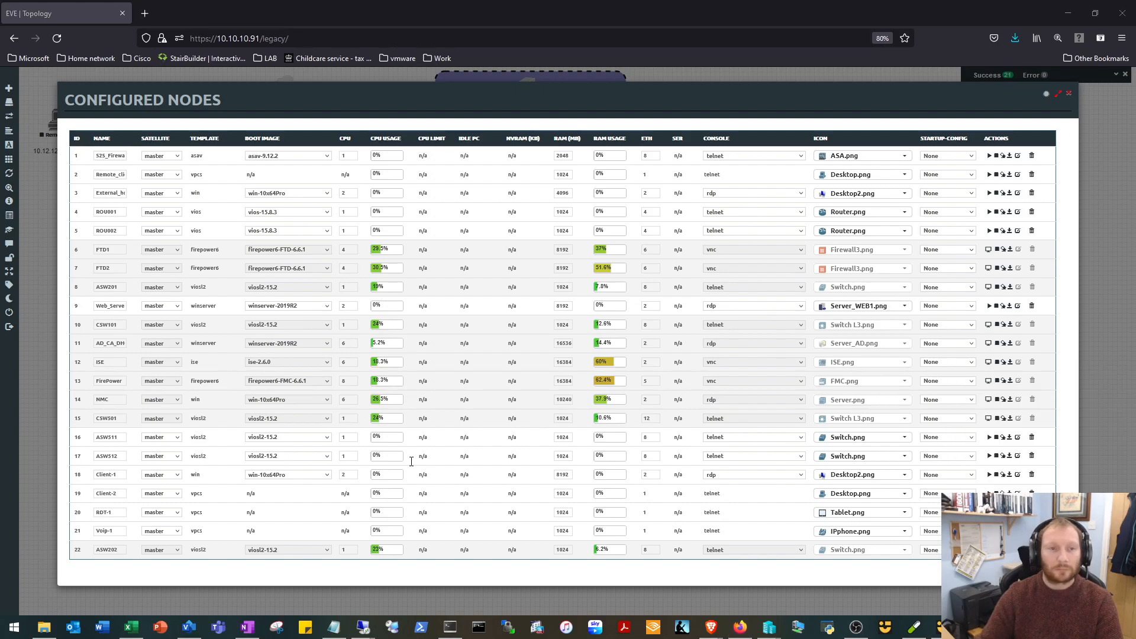
pyautogui.moveTo(0, 485); pyautogui.dragTo(683, 316)
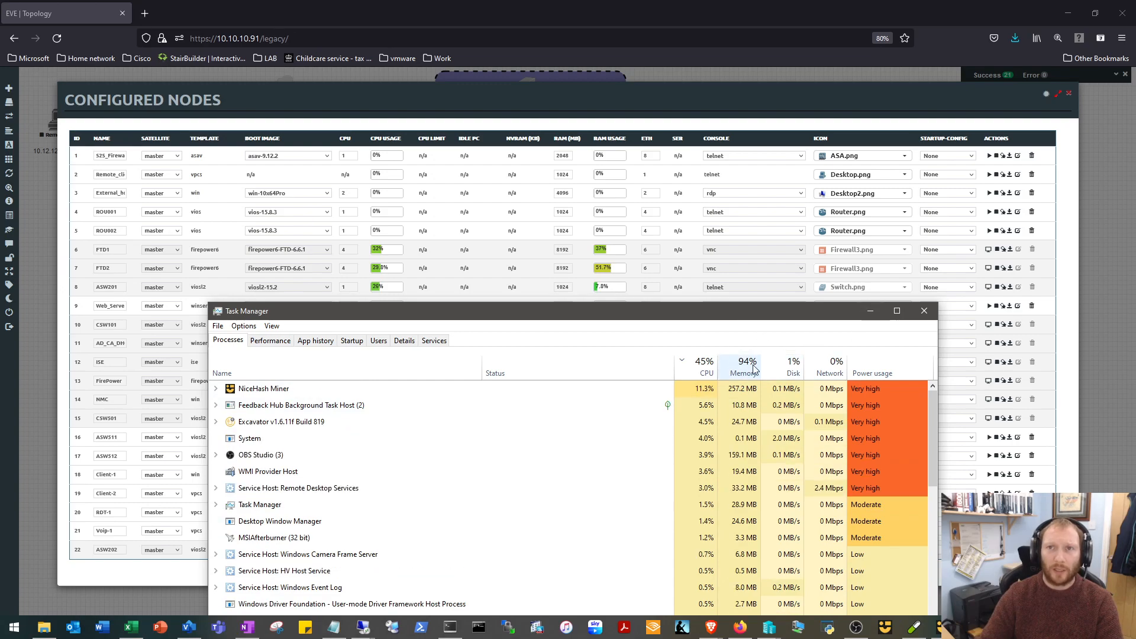
pyautogui.click(864, 308)
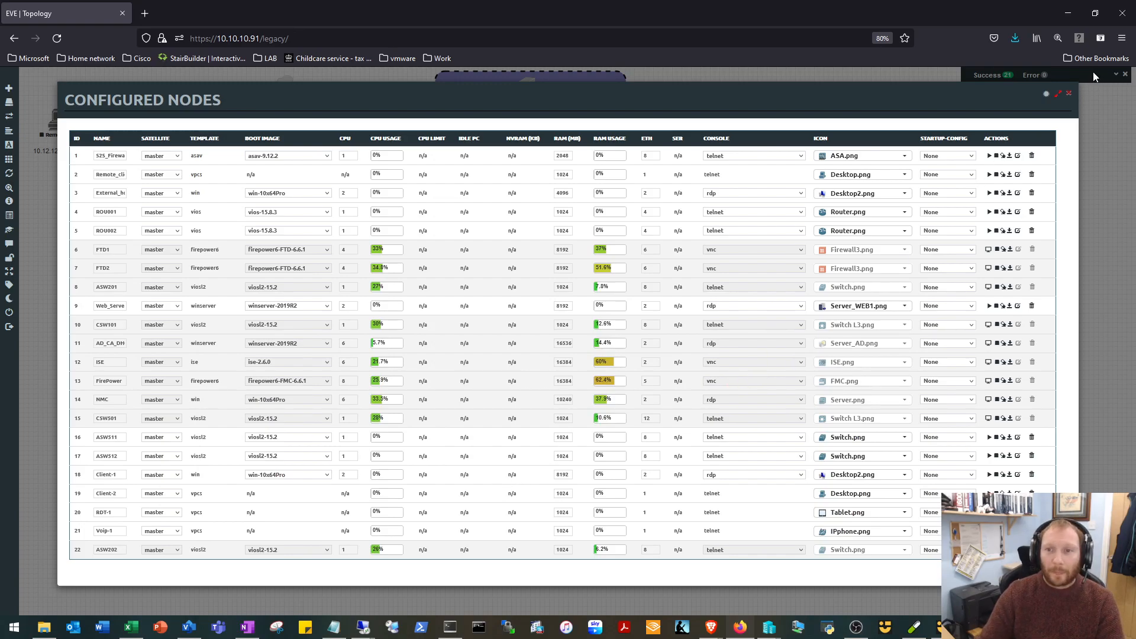
pyautogui.click(1070, 95)
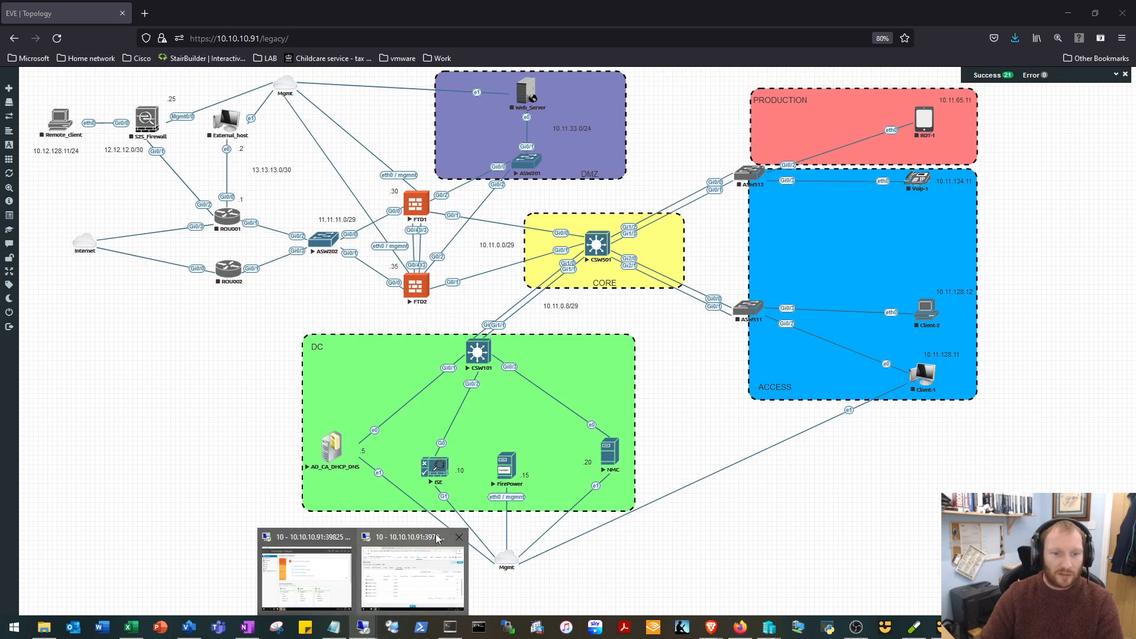
# Bring back the NMC Remote Desktop session with the HQ-HA interface list and move its window aside briefly to examine the firewall links in the topology.
pyautogui.click(405, 562)
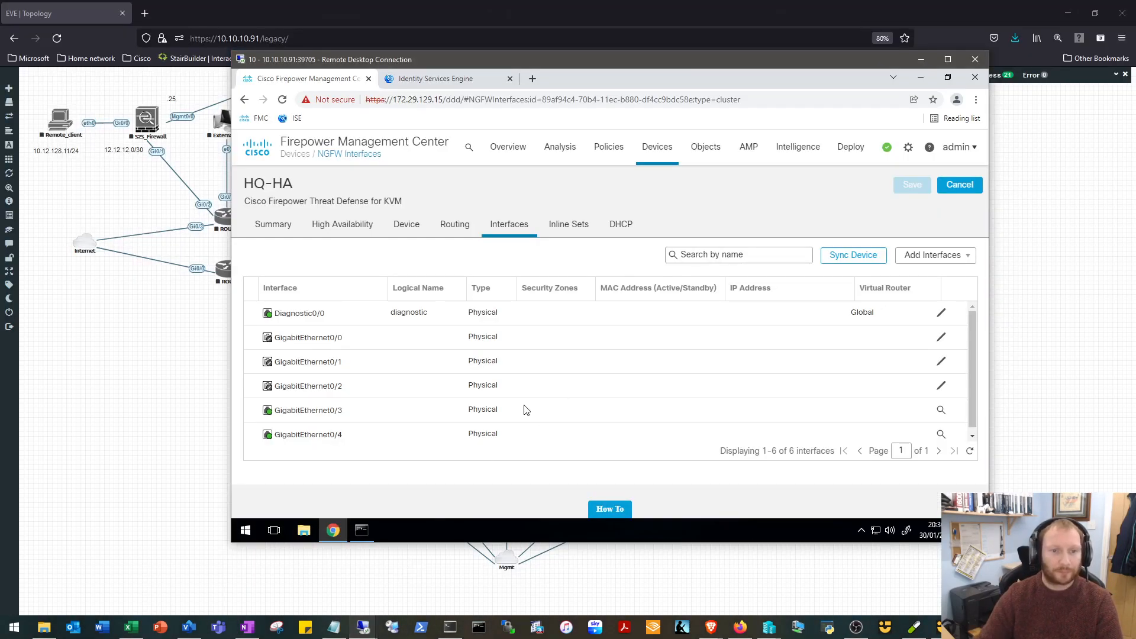
pyautogui.moveTo(701, 63); pyautogui.dragTo(672, 311)
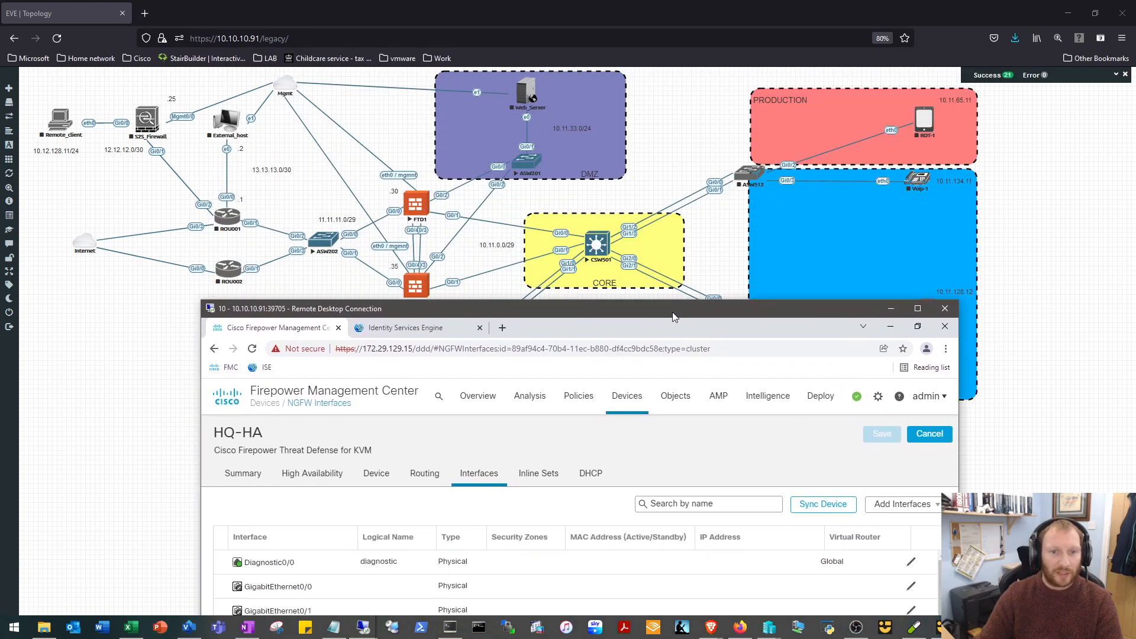
pyautogui.moveTo(555, 310); pyautogui.dragTo(518, 57)
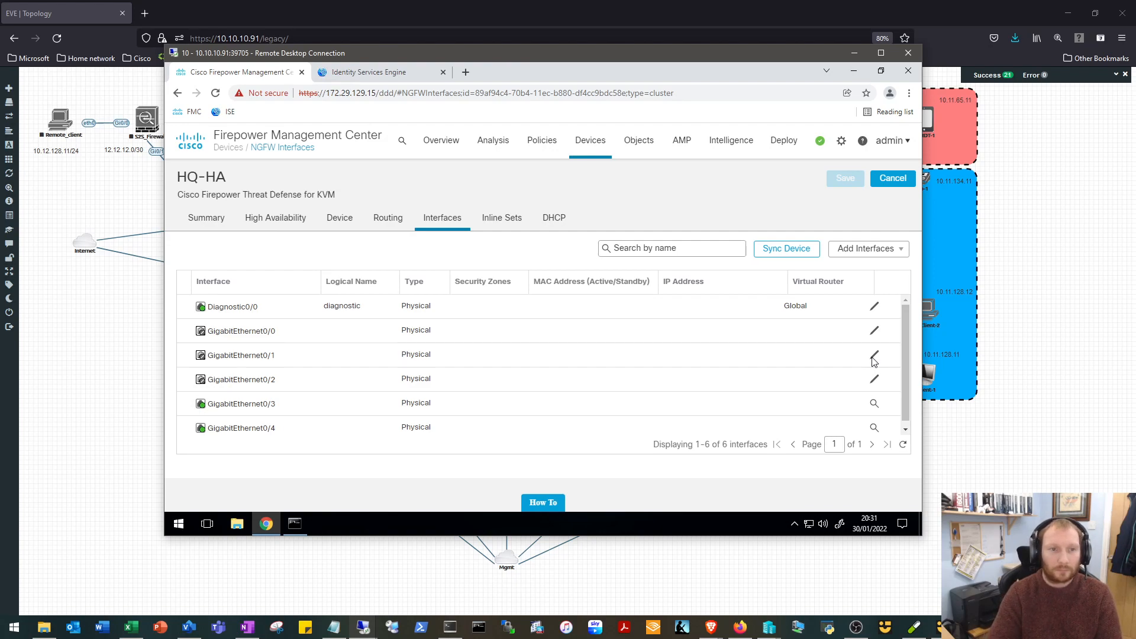
# Edit the HQ-HA pair's GigabitEthernet0/1 interface, naming it INSIDE and enabling it.
pyautogui.click(874, 358)
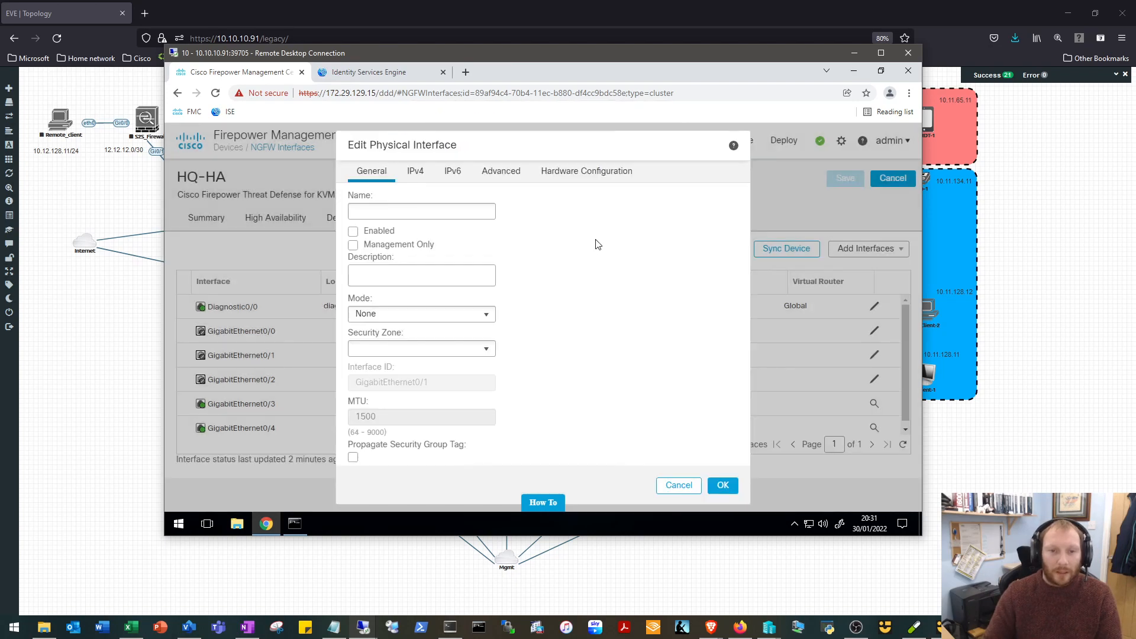
pyautogui.click(455, 210)
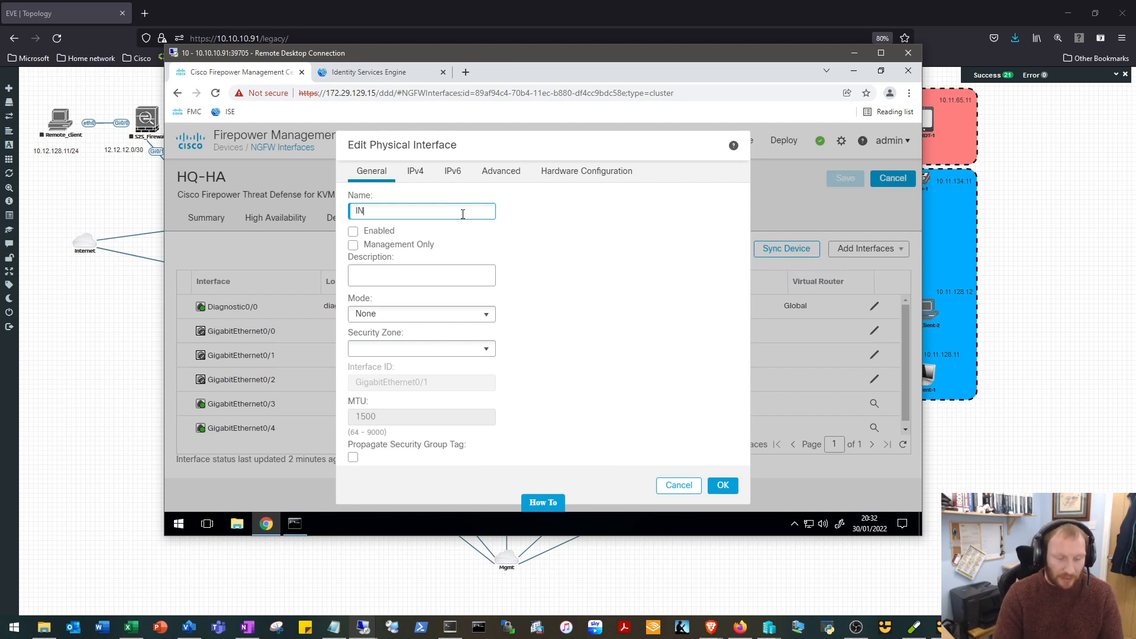
pyautogui.write('INSIDE')
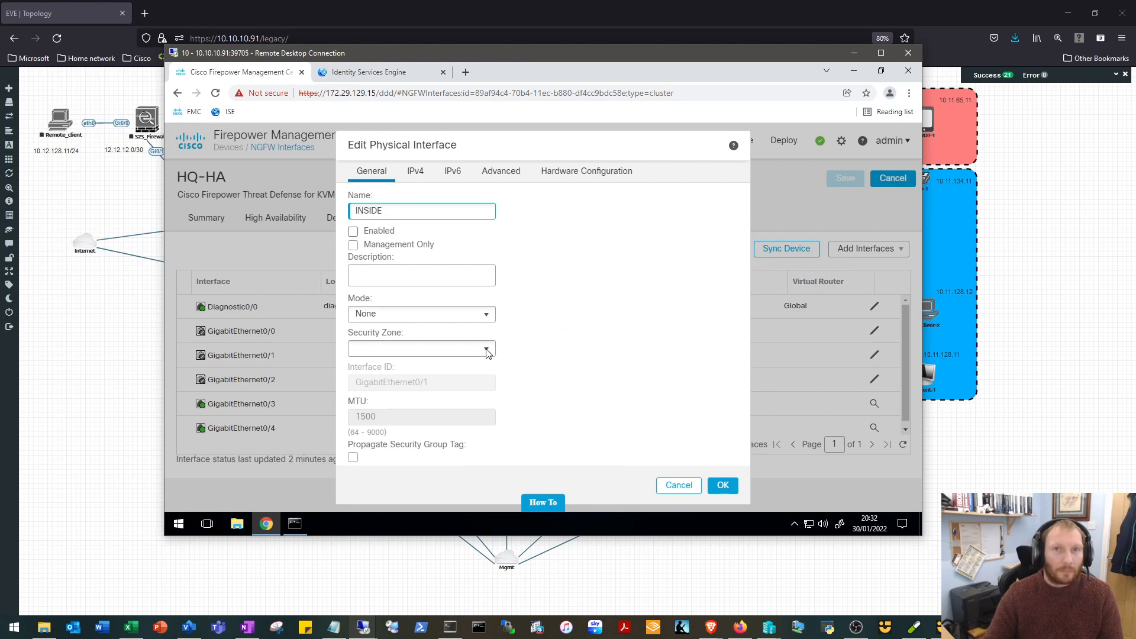
pyautogui.press('Tab')
pyautogui.press('space')
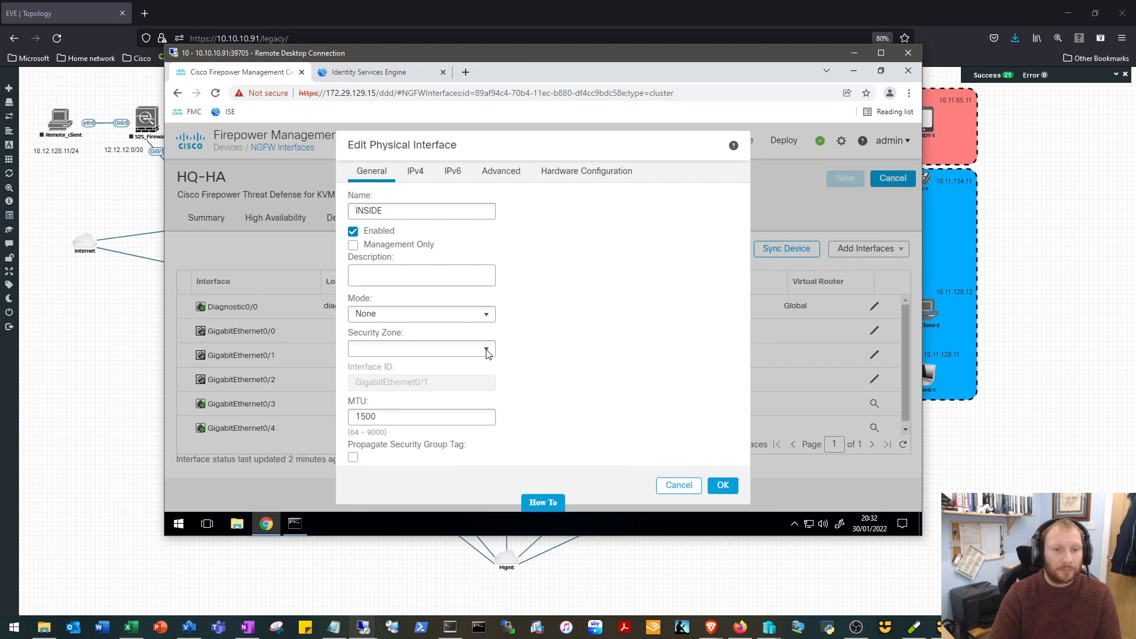
# Create a new security zone named INSIDE for GigabitEthernet0/1, consulting the topology meanwhile and waiting for the unresponsive page.
pyautogui.click(487, 353)
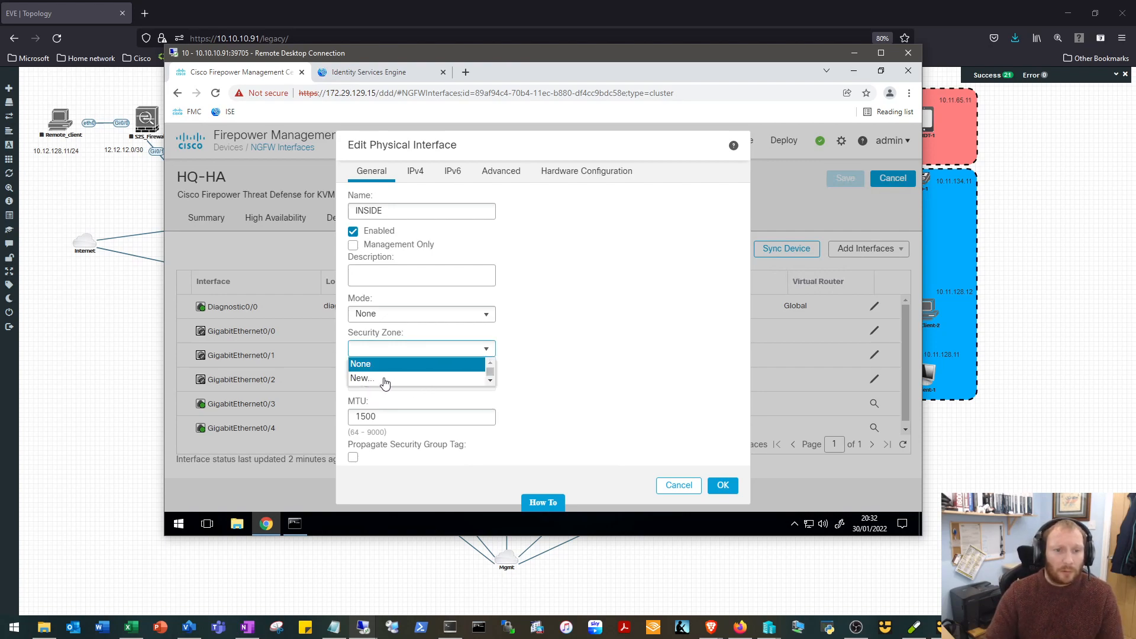
pyautogui.click(598, 346)
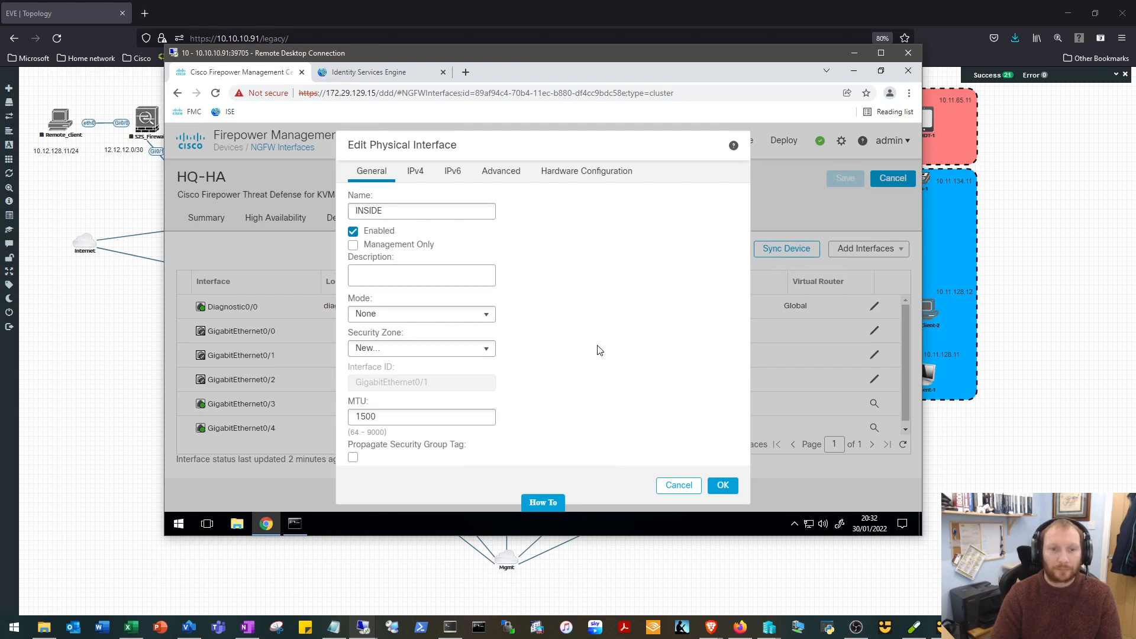
pyautogui.moveTo(630, 52); pyautogui.dragTo(583, 206)
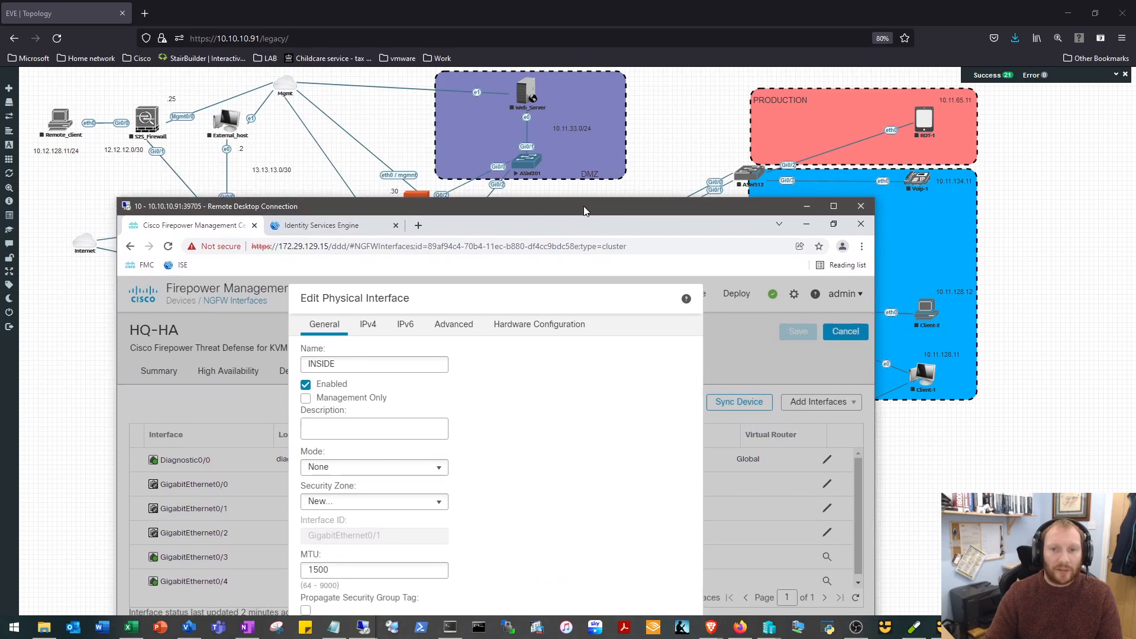
pyautogui.click(812, 207)
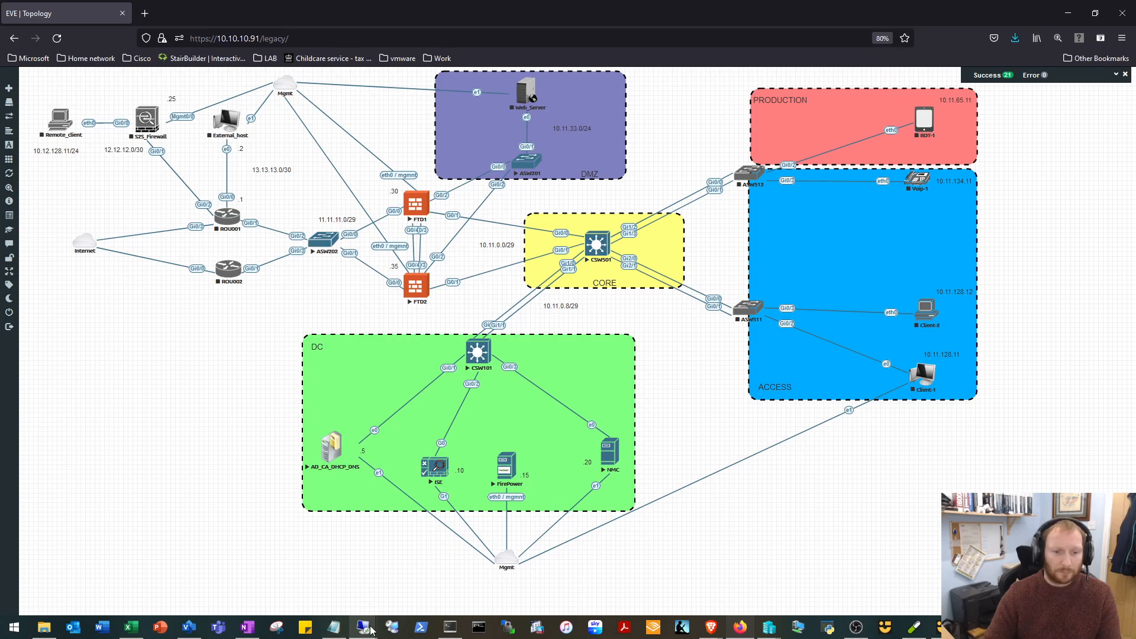
pyautogui.moveTo(380, 617)
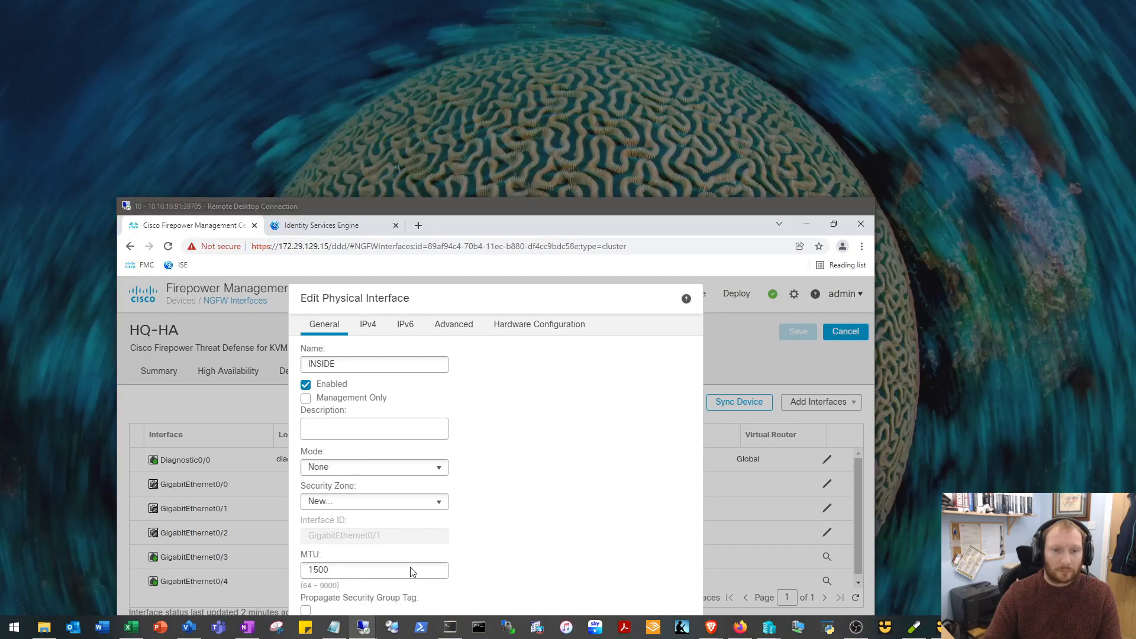
pyautogui.click(411, 565)
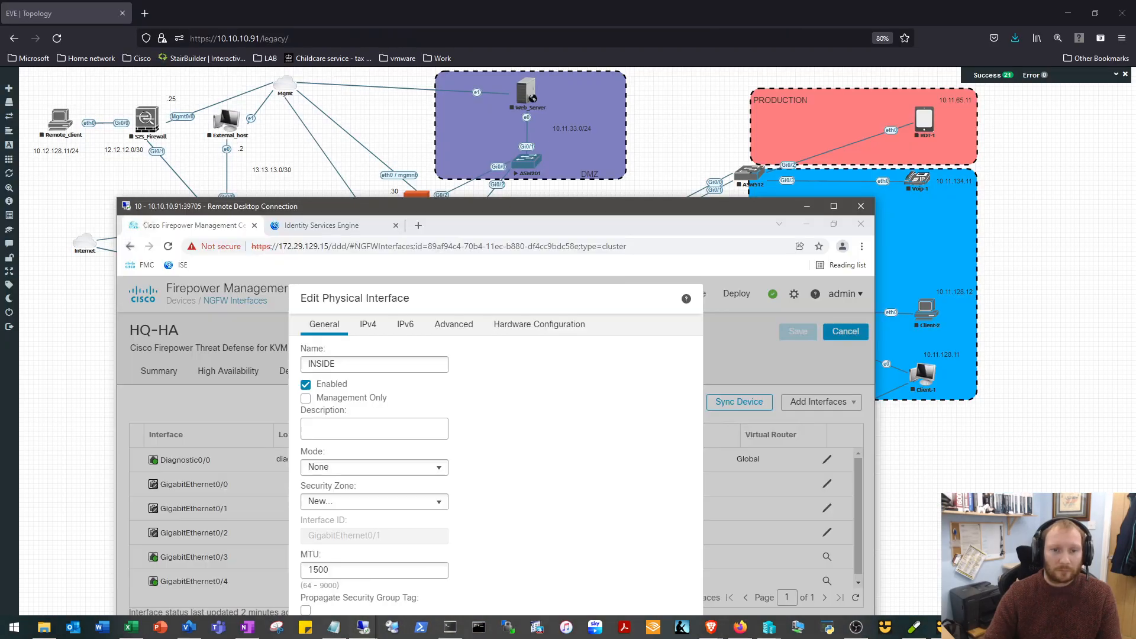
pyautogui.moveTo(595, 205); pyautogui.dragTo(686, 64)
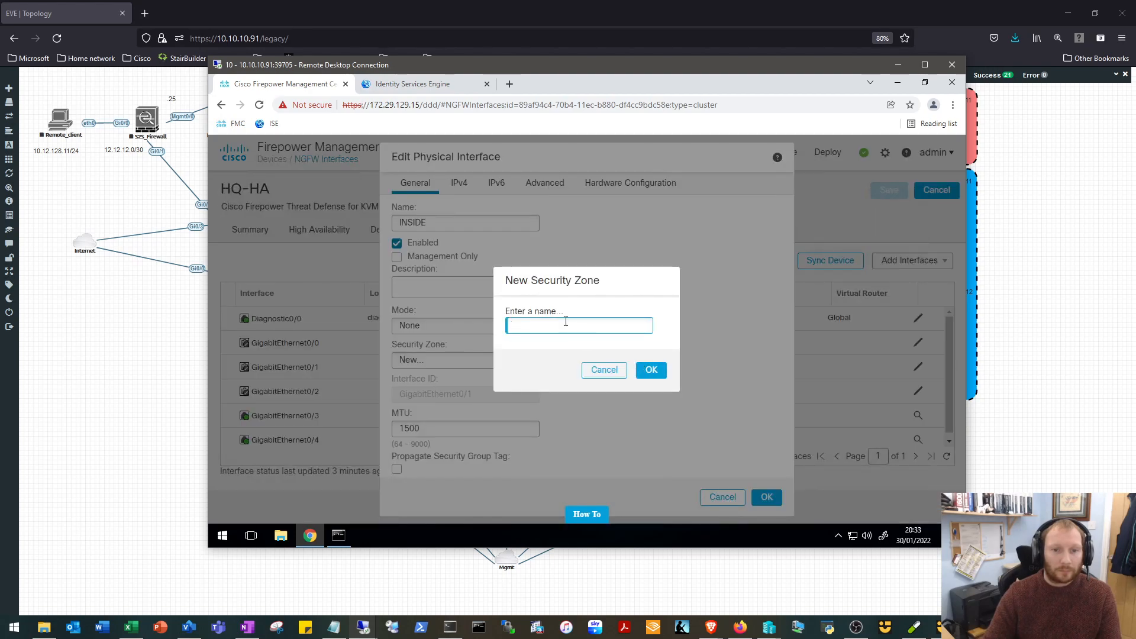
pyautogui.write('INSIDE')
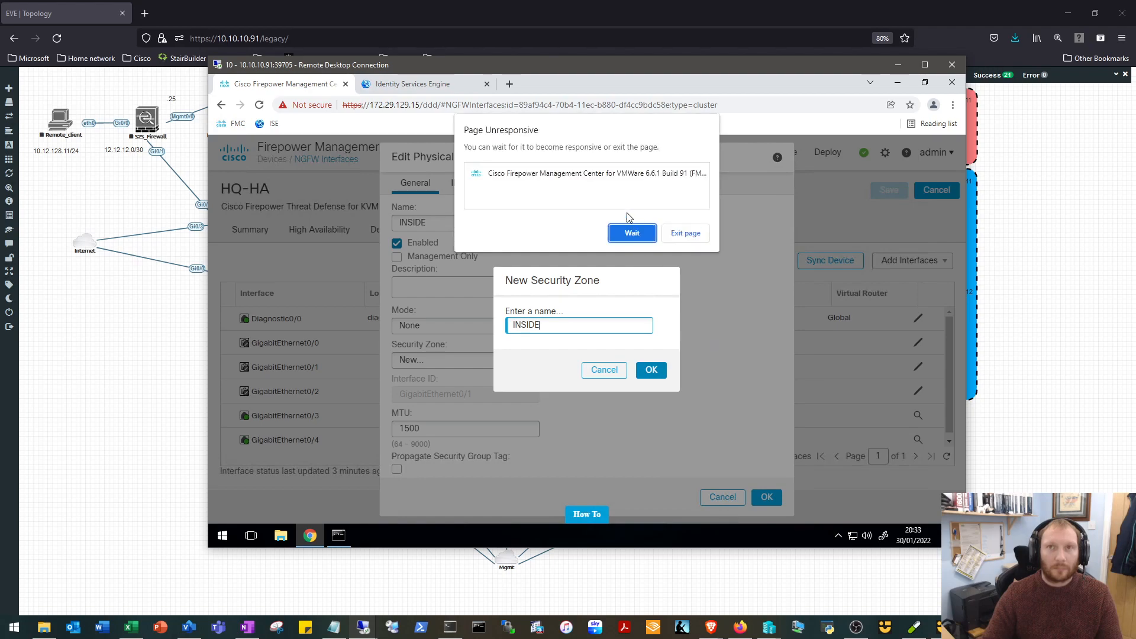
pyautogui.click(632, 233)
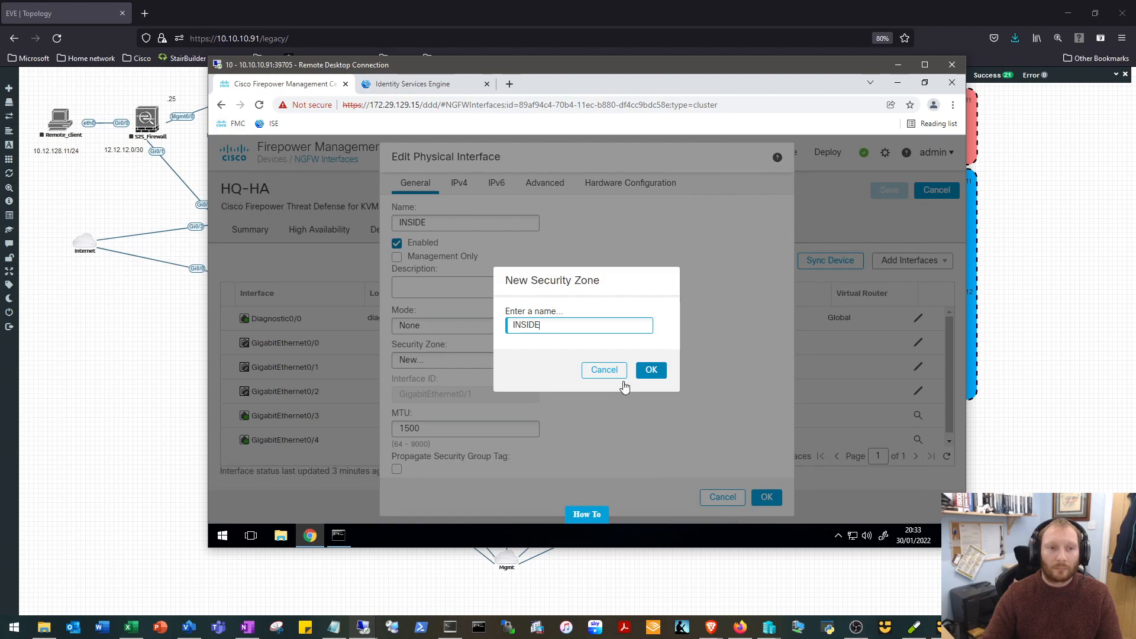
# Check the EVE-NG server status, close it and return to the NMC Remote Desktop session.
pyautogui.click(27, 202)
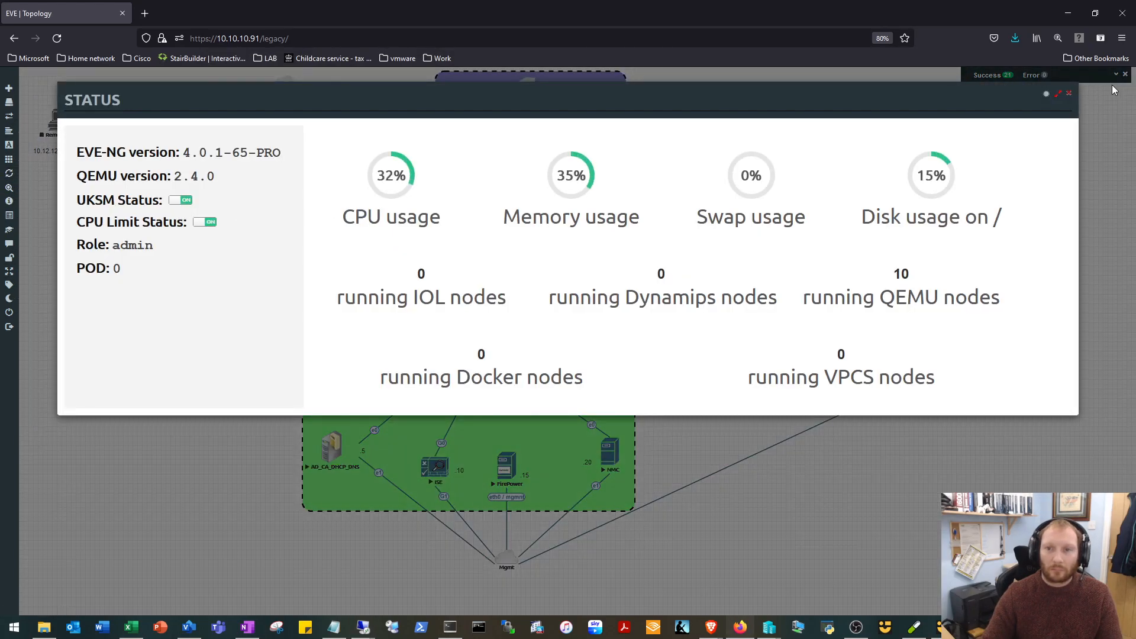
pyautogui.click(1070, 95)
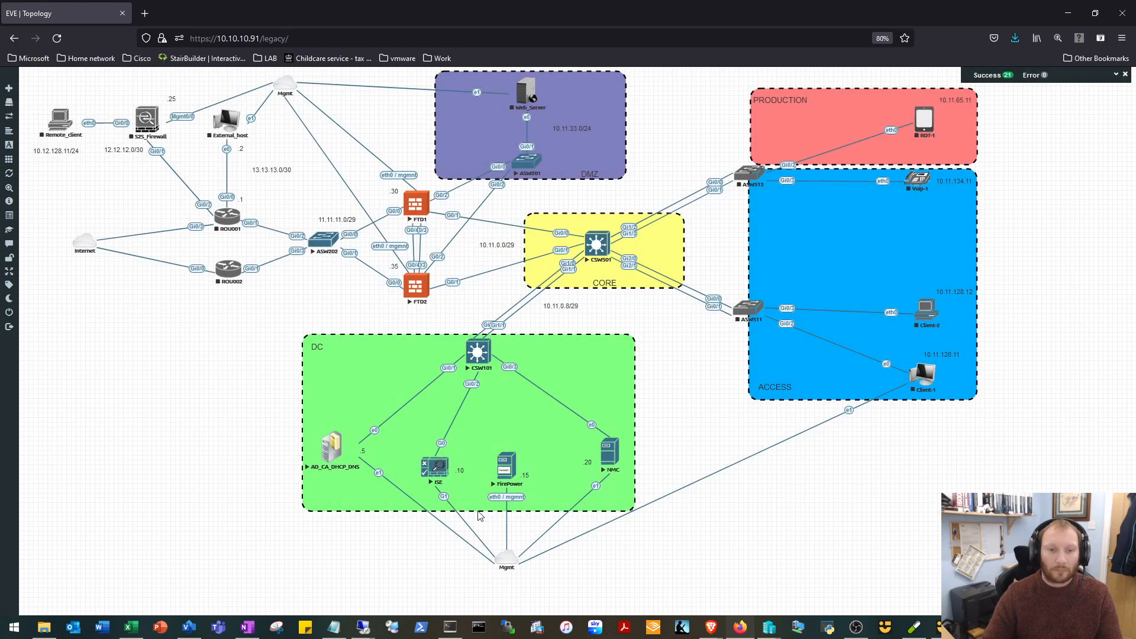
pyautogui.moveTo(364, 630)
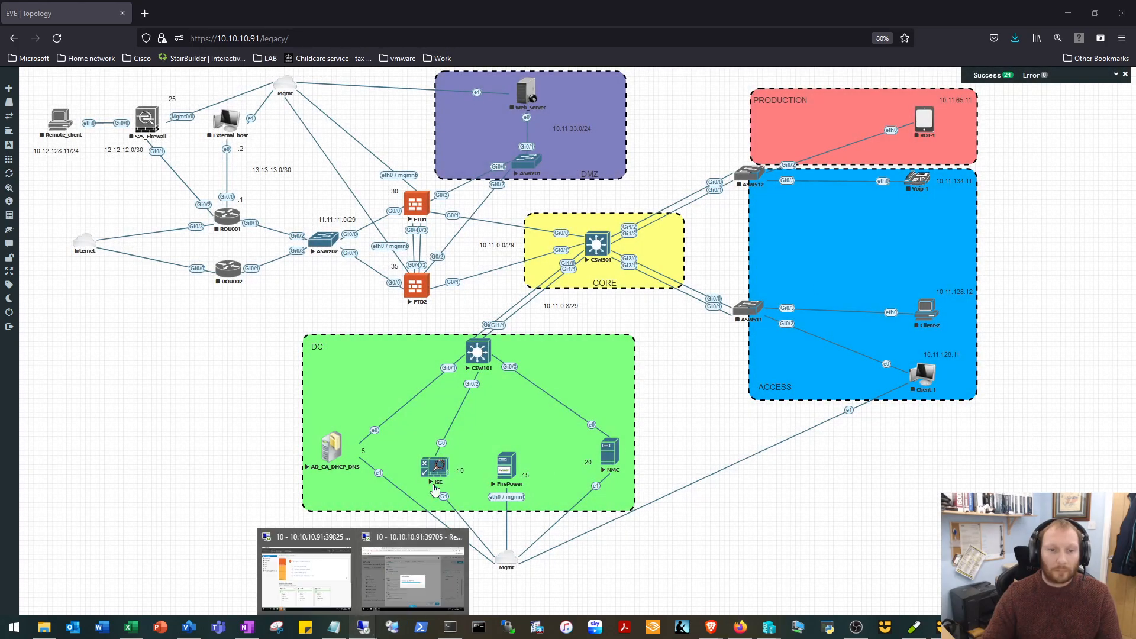
pyautogui.click(402, 555)
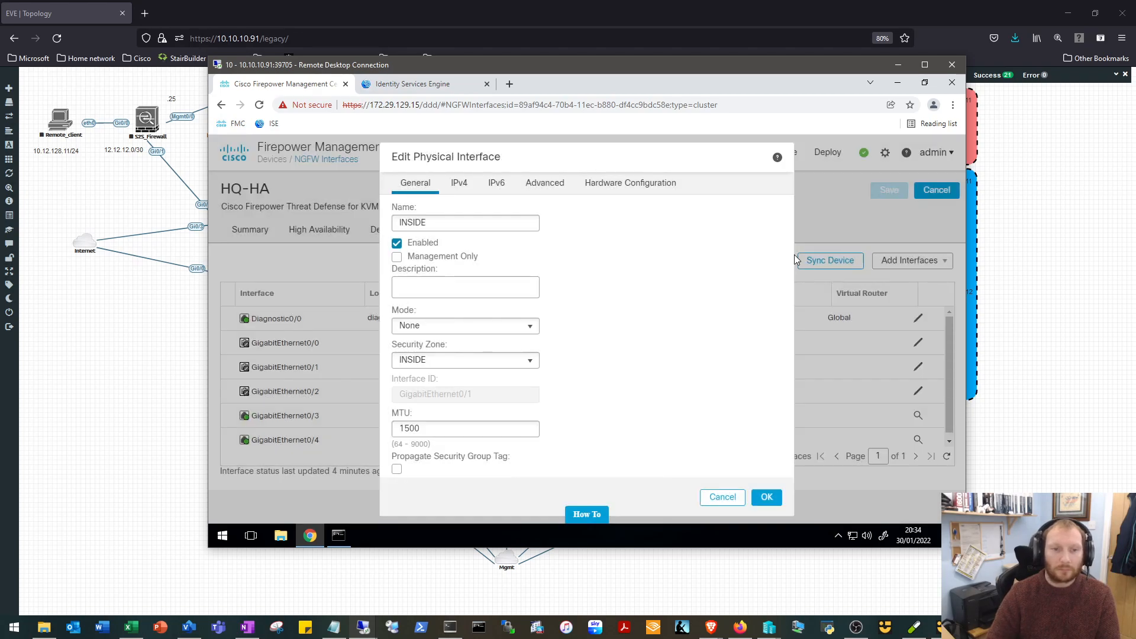
# Set the static IPv4 address of GigabitEthernet0/1 to 10.11.0.2/29, consulting the topology for the addressing.
pyautogui.click(459, 184)
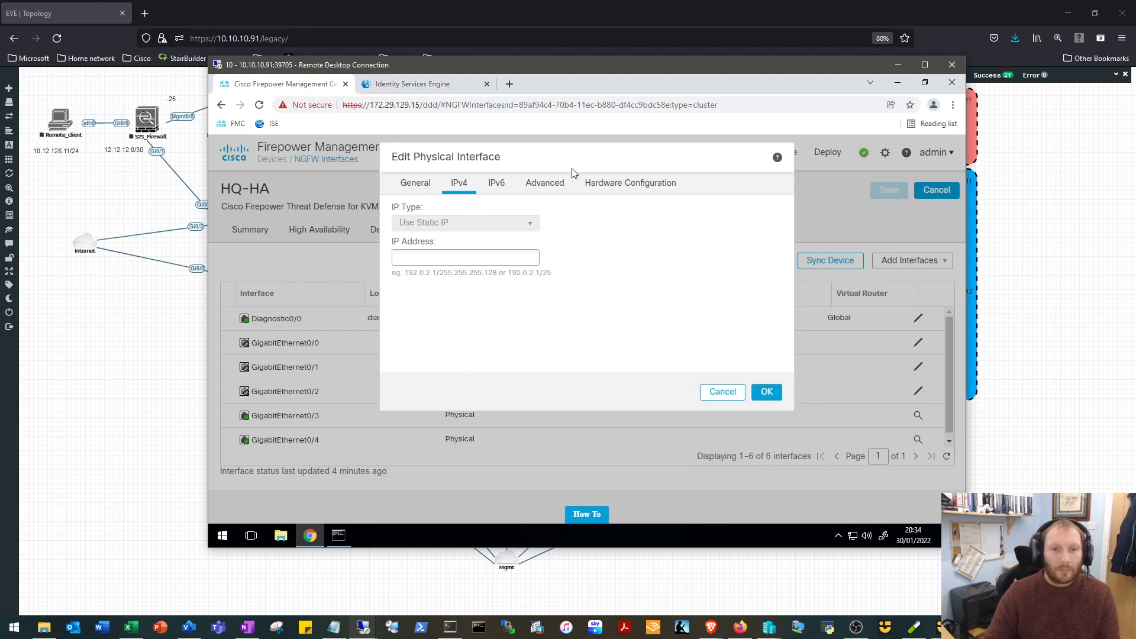
pyautogui.click(897, 64)
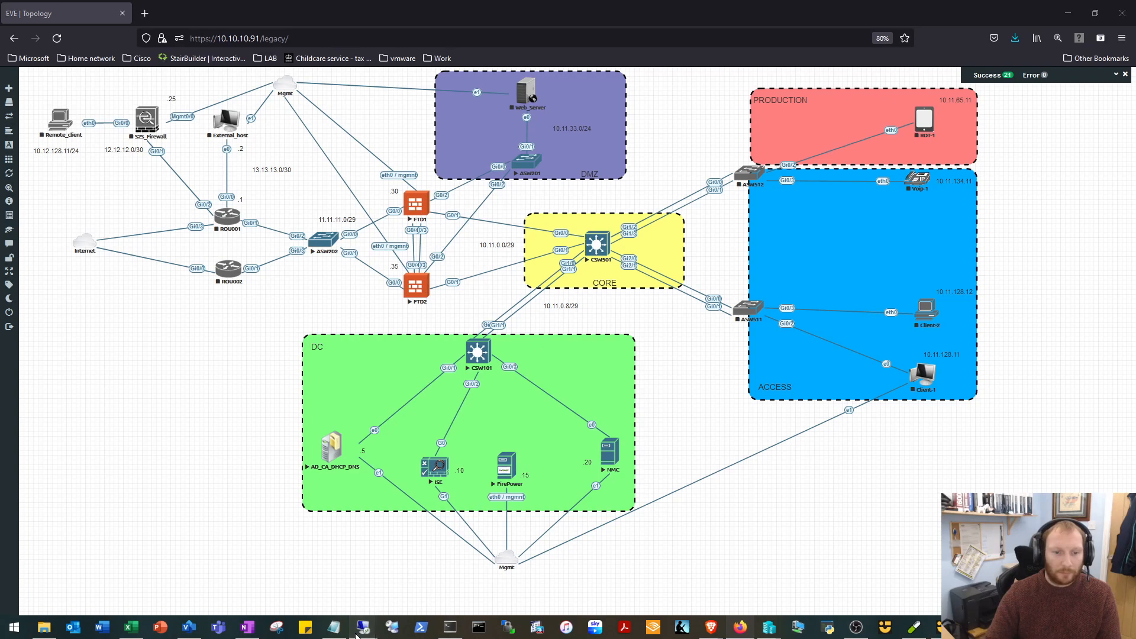
pyautogui.moveTo(363, 627)
pyautogui.click(406, 586)
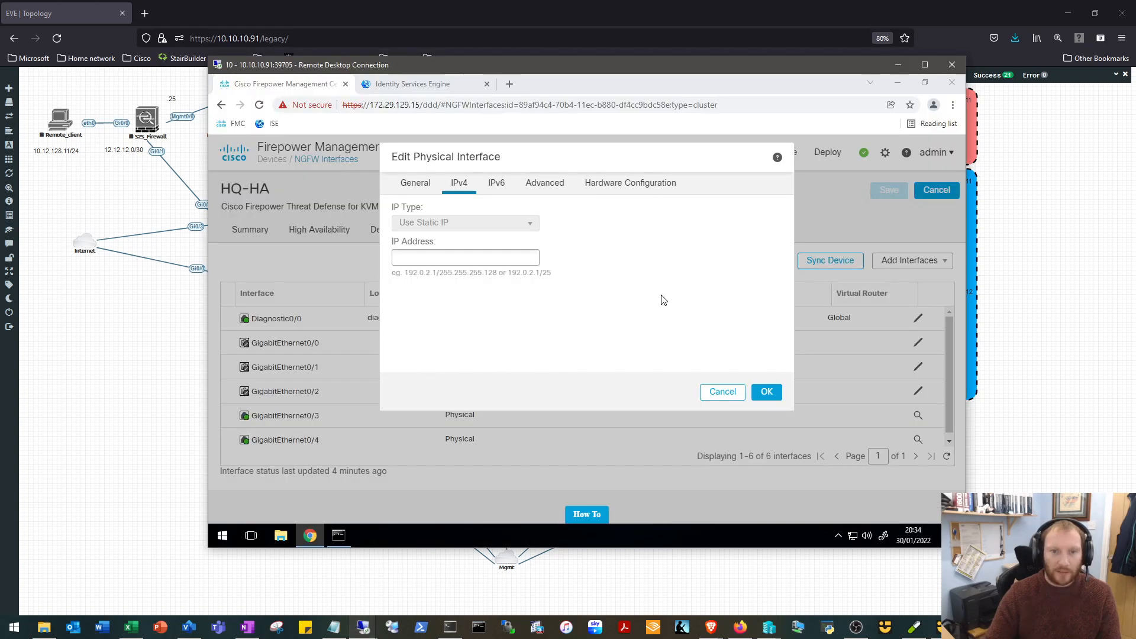
pyautogui.click(451, 256)
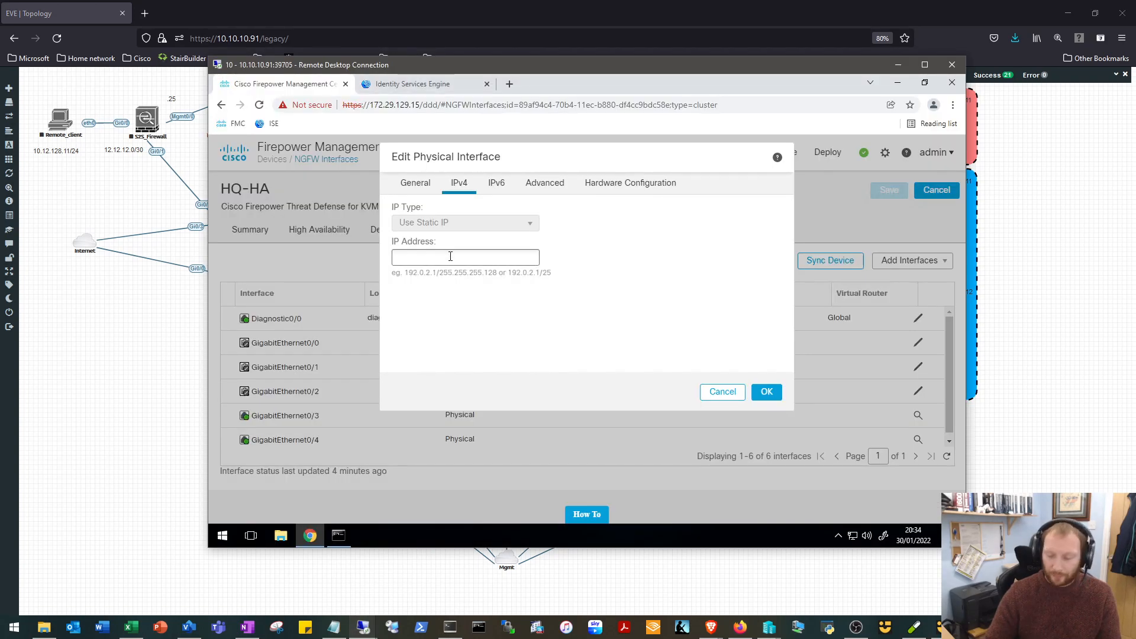
pyautogui.write('10.11.0.2/29')
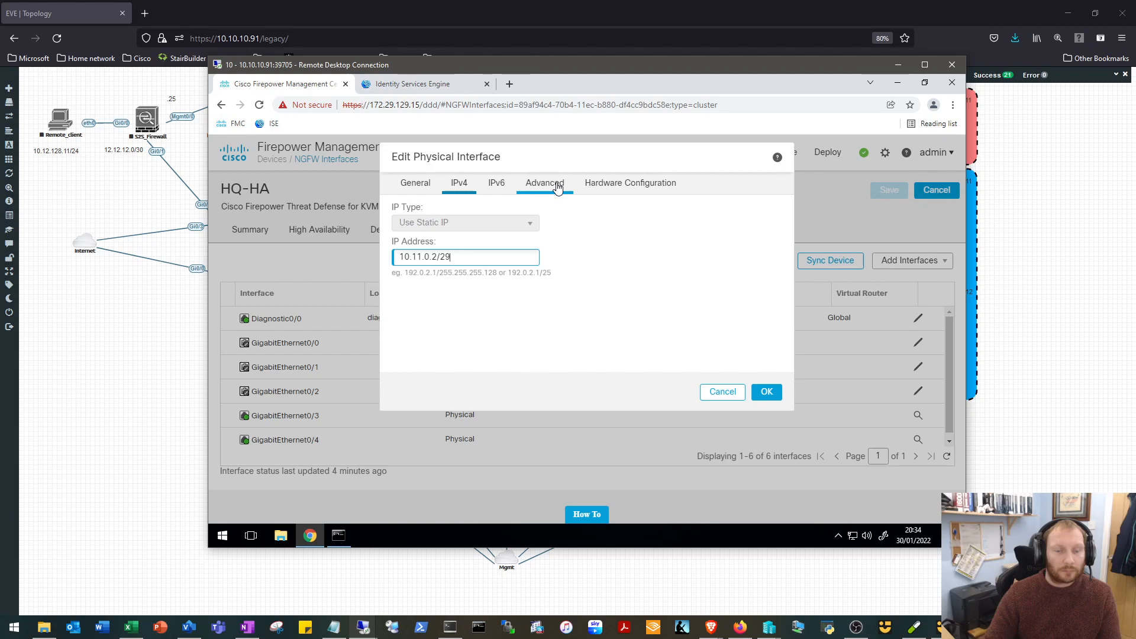
# Set the active MAC address of GigabitEthernet0/1 to 2222.2222.2222, consulting the topology meanwhile, and accept the interface changes.
pyautogui.click(557, 187)
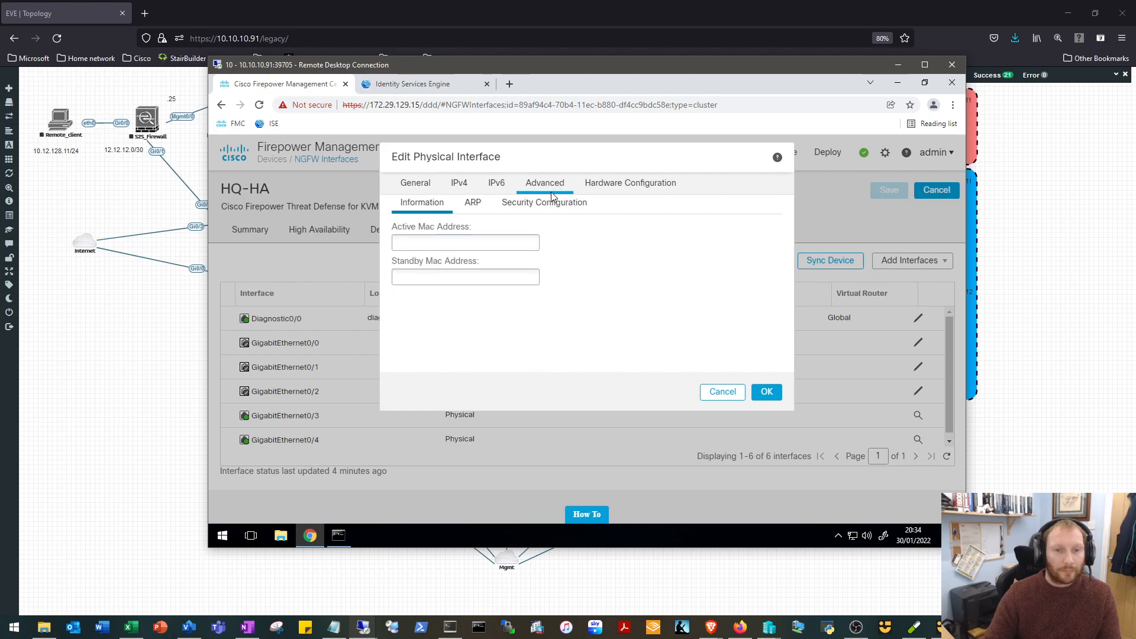
pyautogui.click(417, 242)
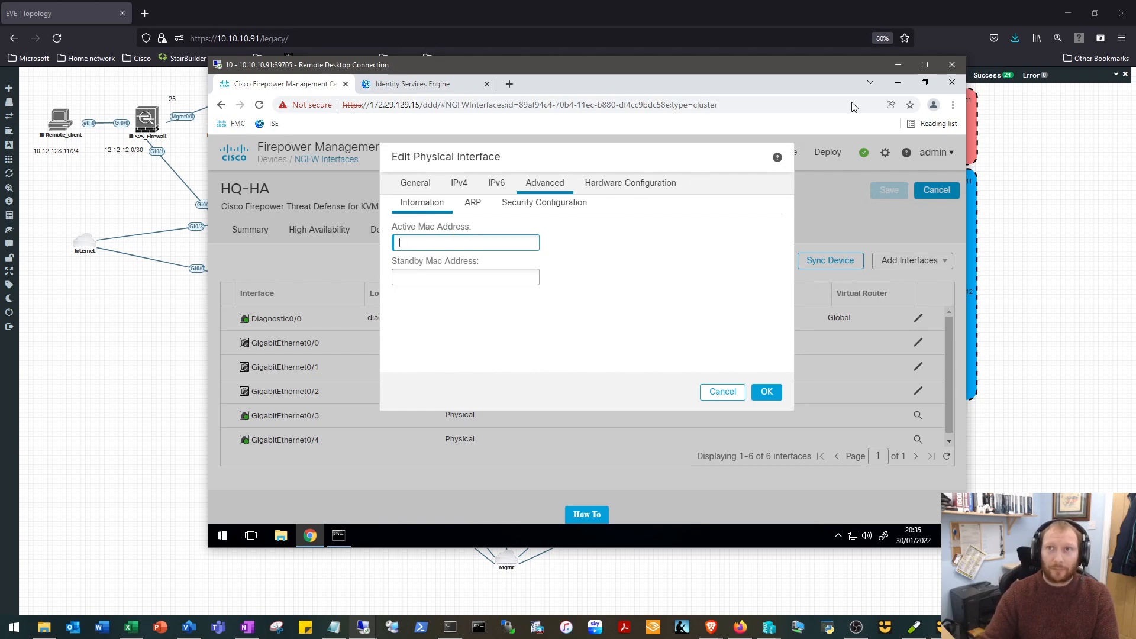
pyautogui.click(897, 65)
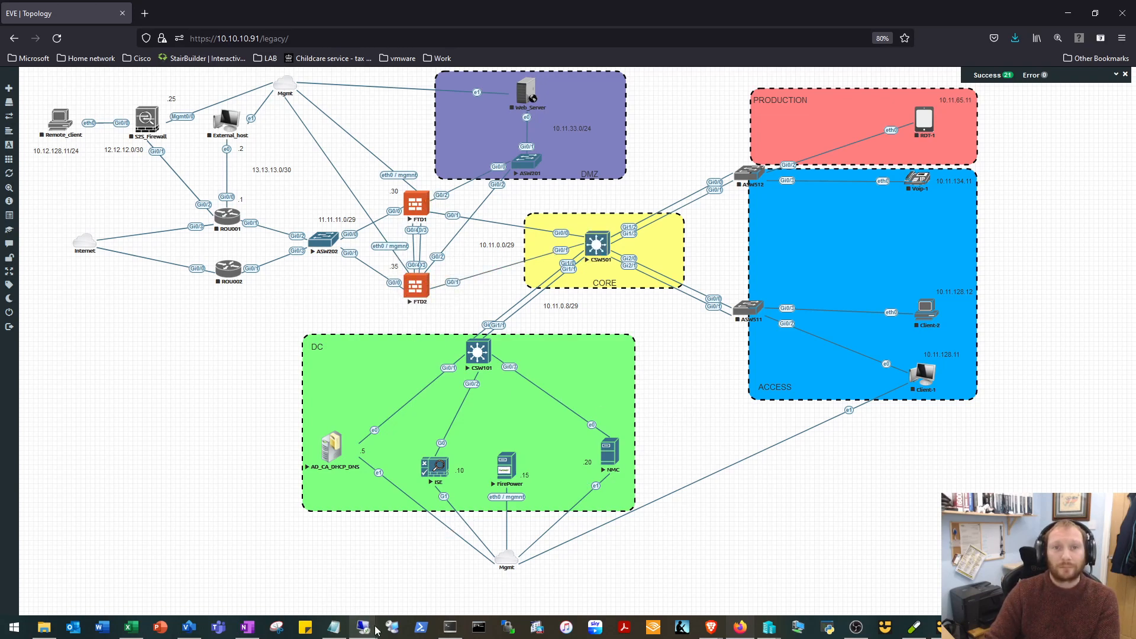
pyautogui.moveTo(377, 630)
pyautogui.click(403, 589)
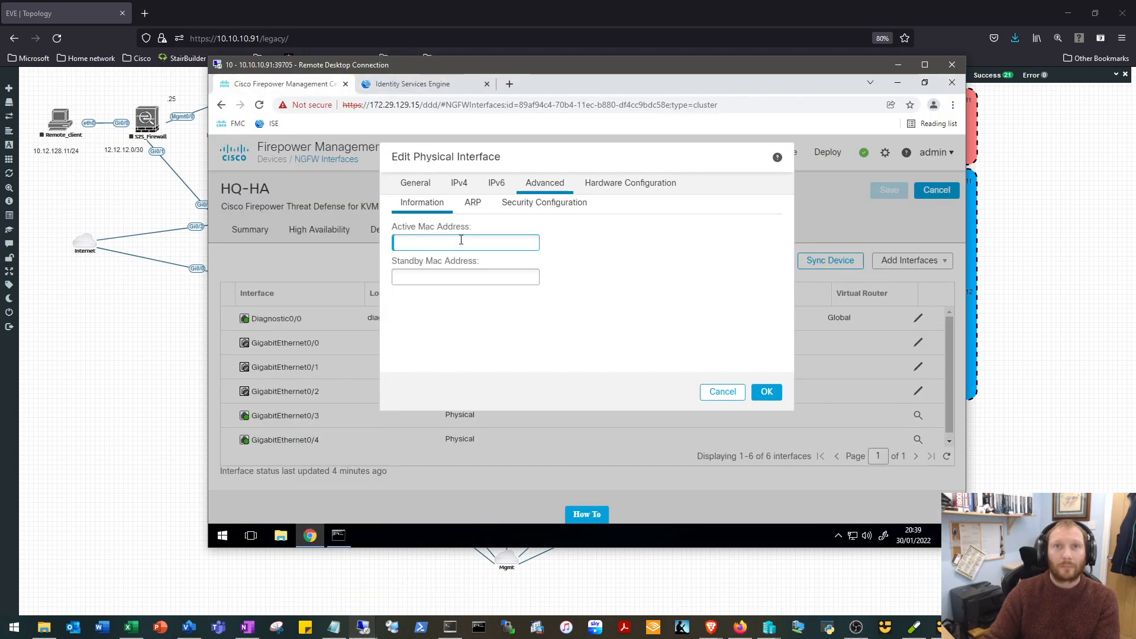
pyautogui.write('2222')
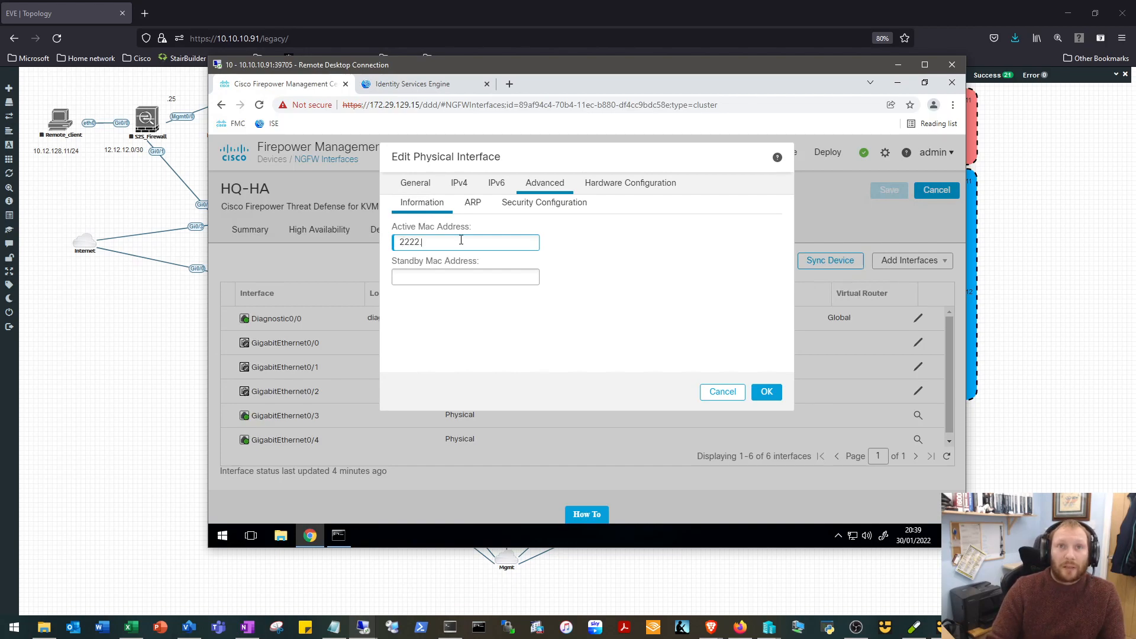
pyautogui.write('.2222.2222')
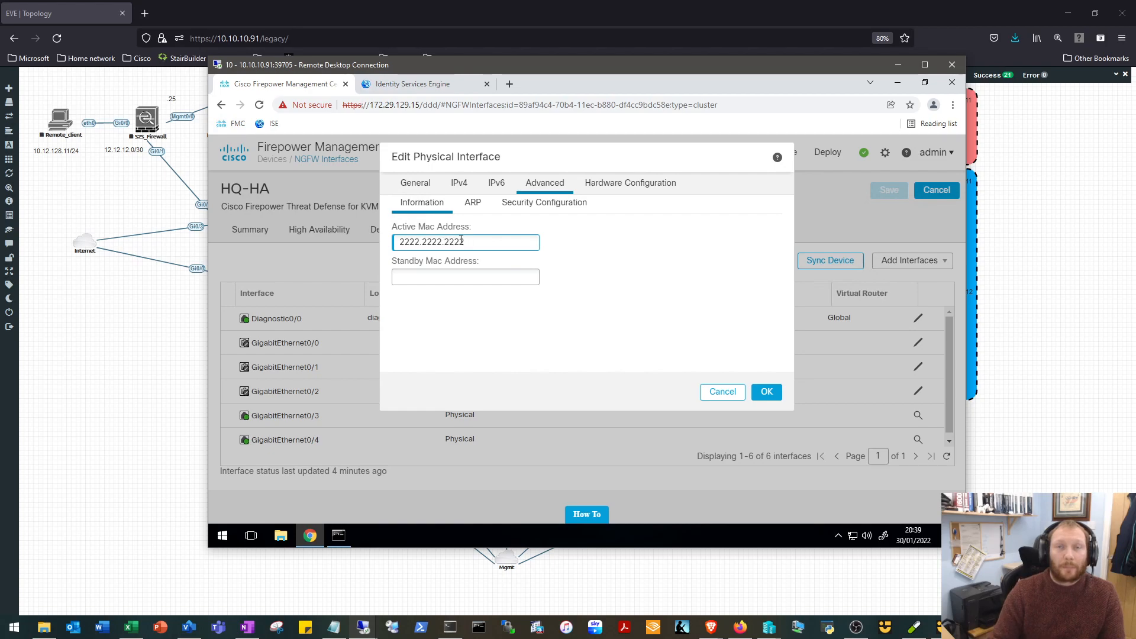
pyautogui.click(559, 271)
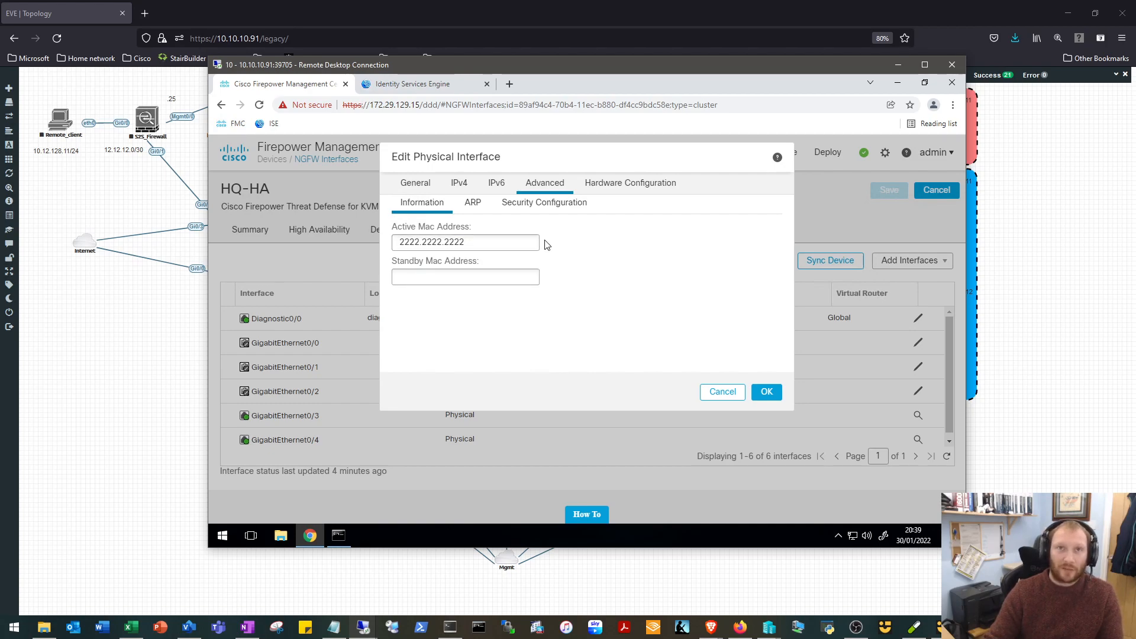
pyautogui.doubleClick(457, 242)
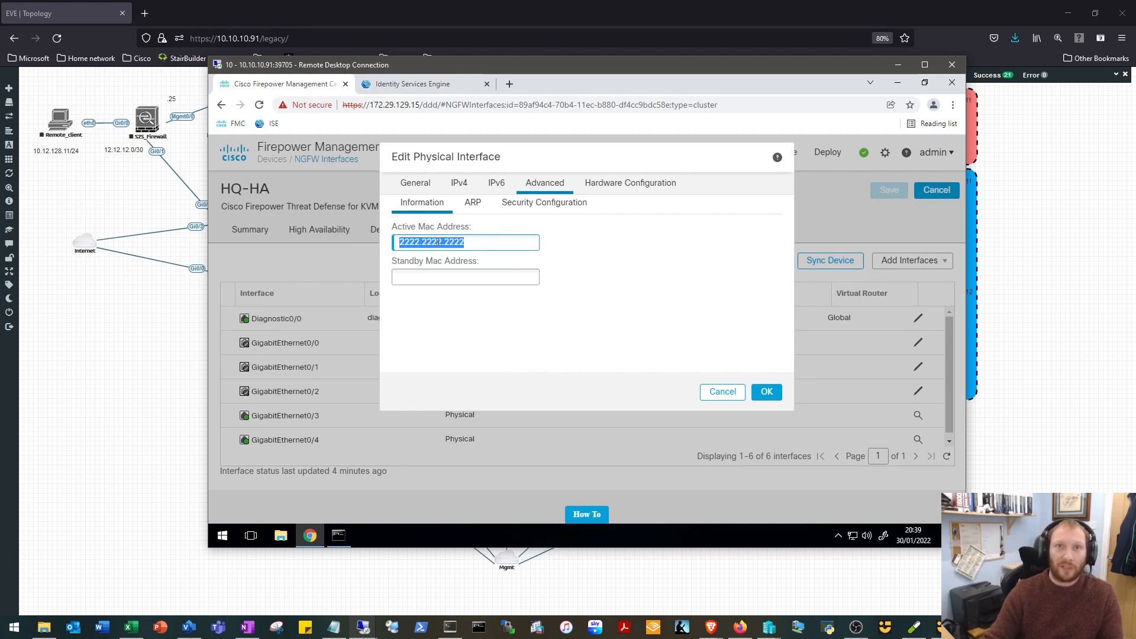
pyautogui.click(769, 395)
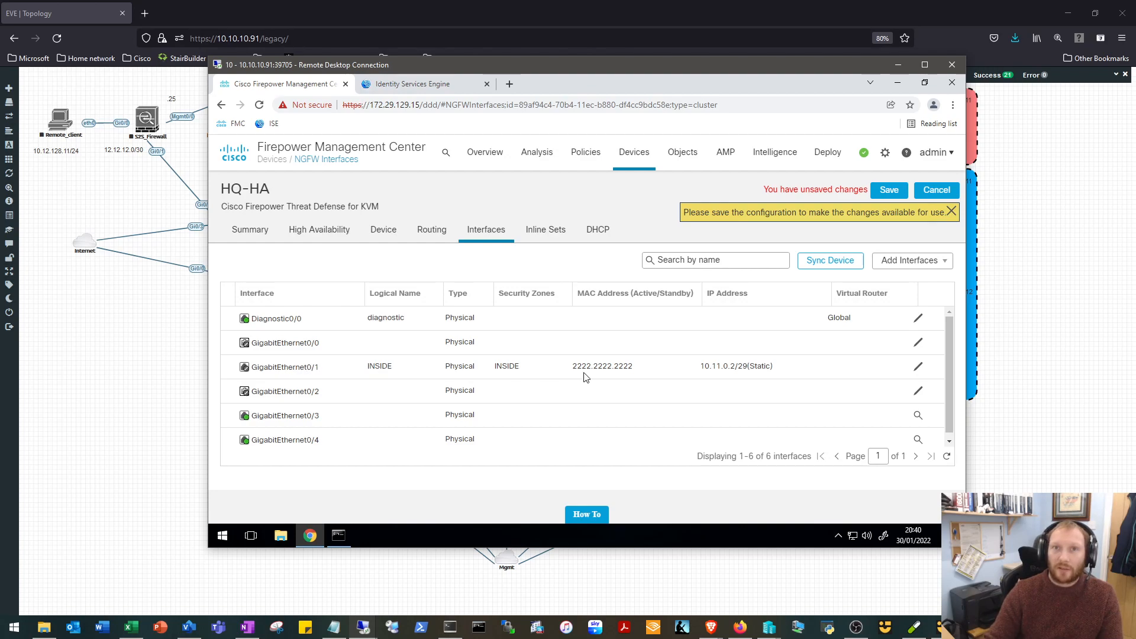
# Start adding a subinterface to HQ-HA, check the topology behind the remote session, and name the subinterface PRODUCTION.
pyautogui.click(942, 268)
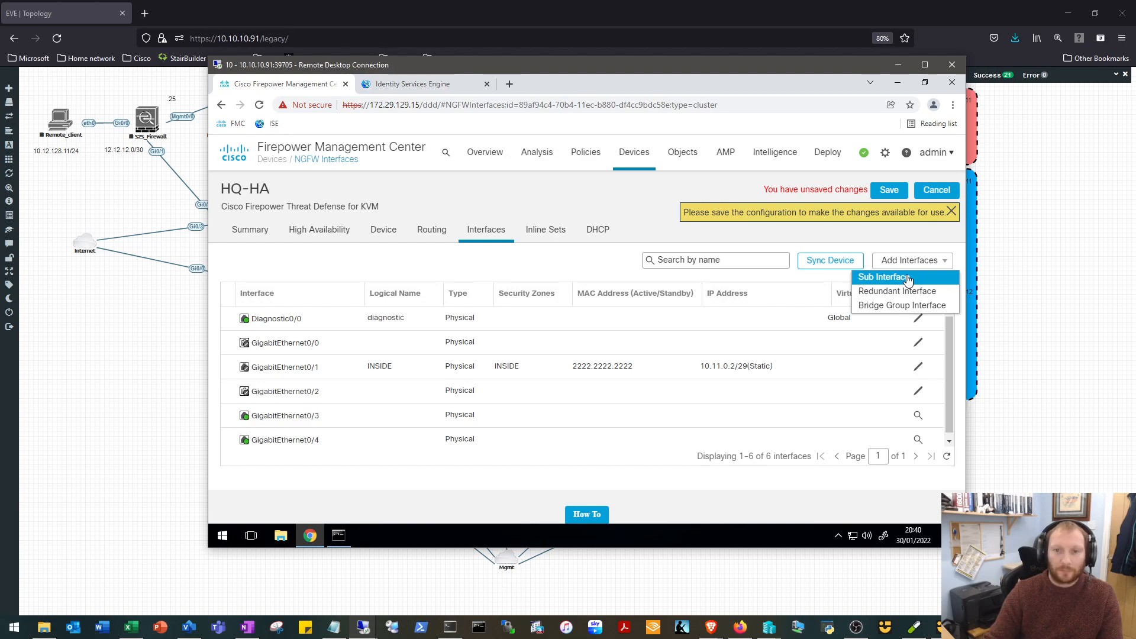
pyautogui.moveTo(709, 58); pyautogui.dragTo(704, 307)
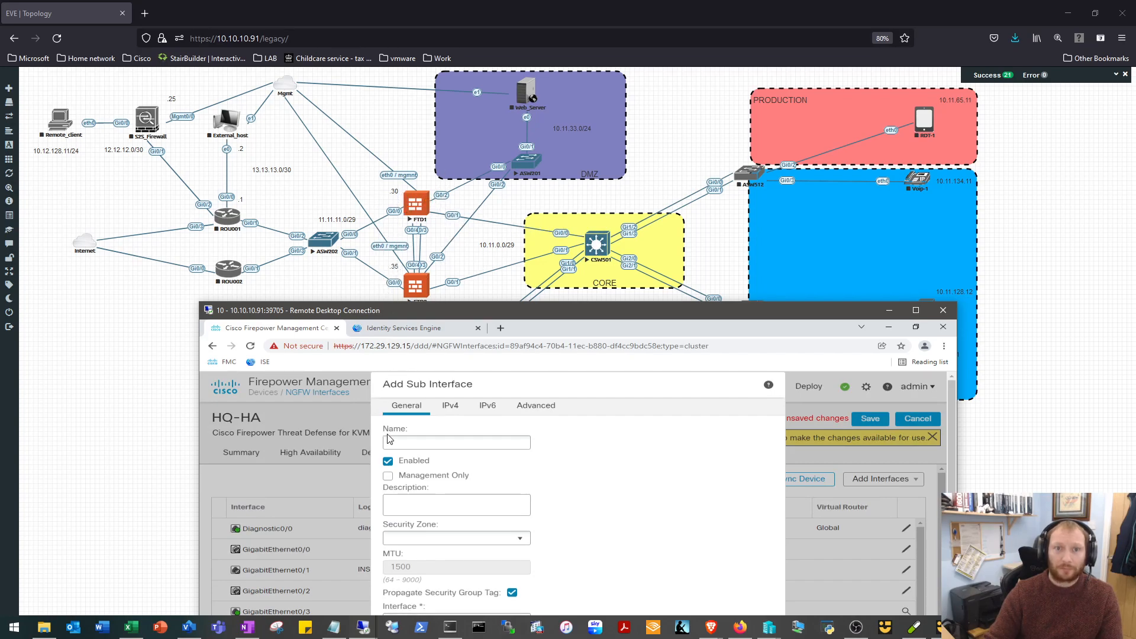
pyautogui.moveTo(487, 311); pyautogui.dragTo(463, 70)
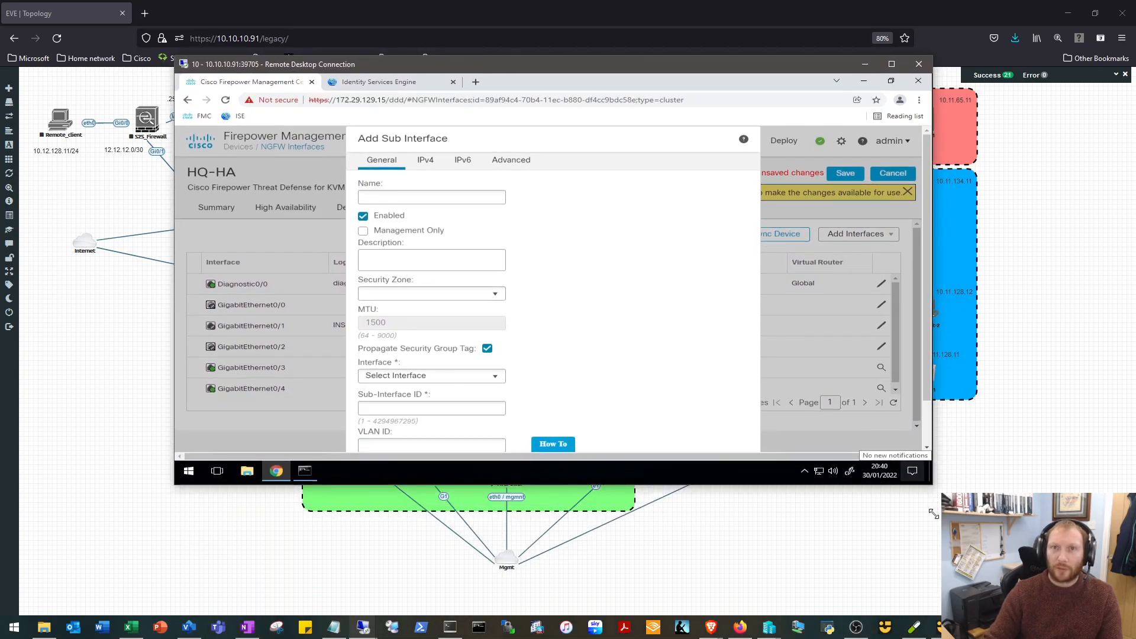
pyautogui.moveTo(932, 478); pyautogui.dragTo(931, 545)
pyautogui.click(443, 214)
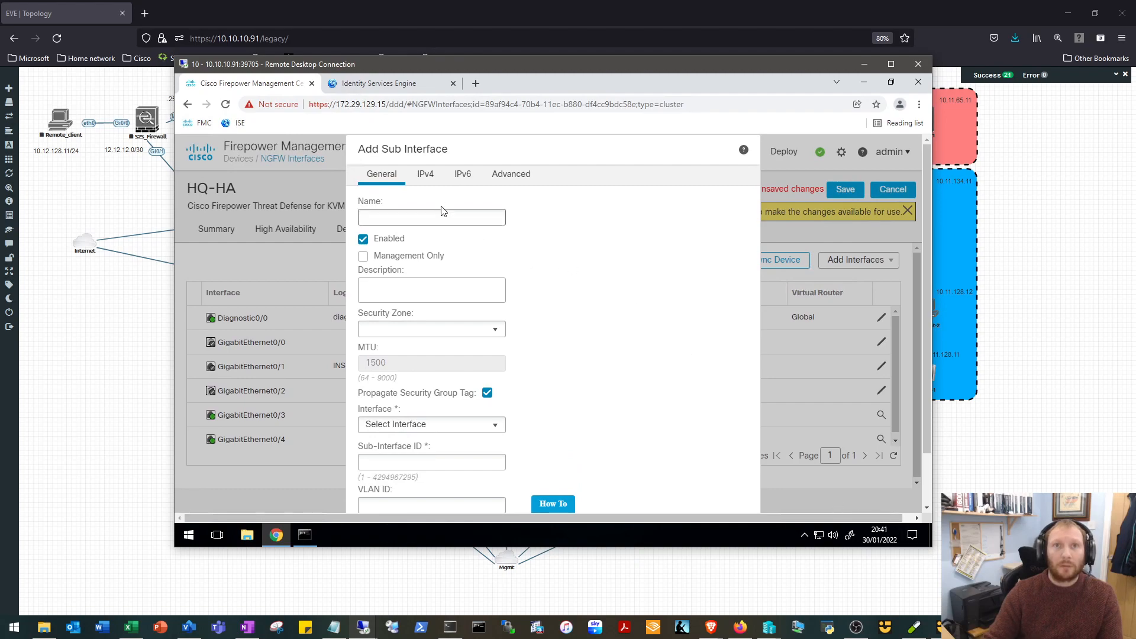
pyautogui.write('PRODU')
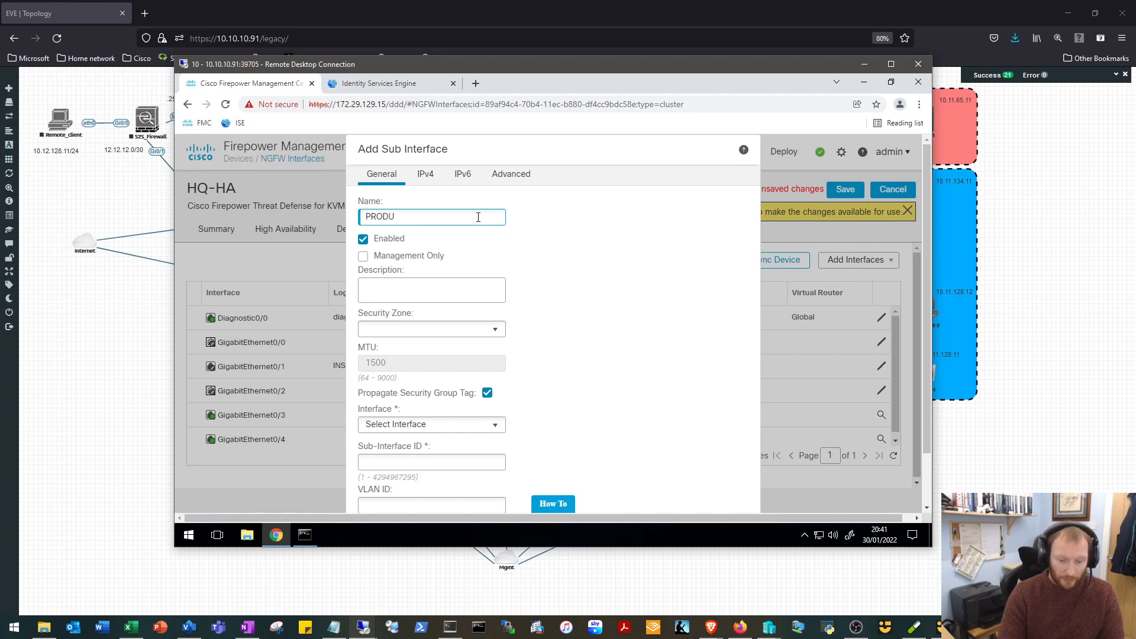
pyautogui.write('CTION')
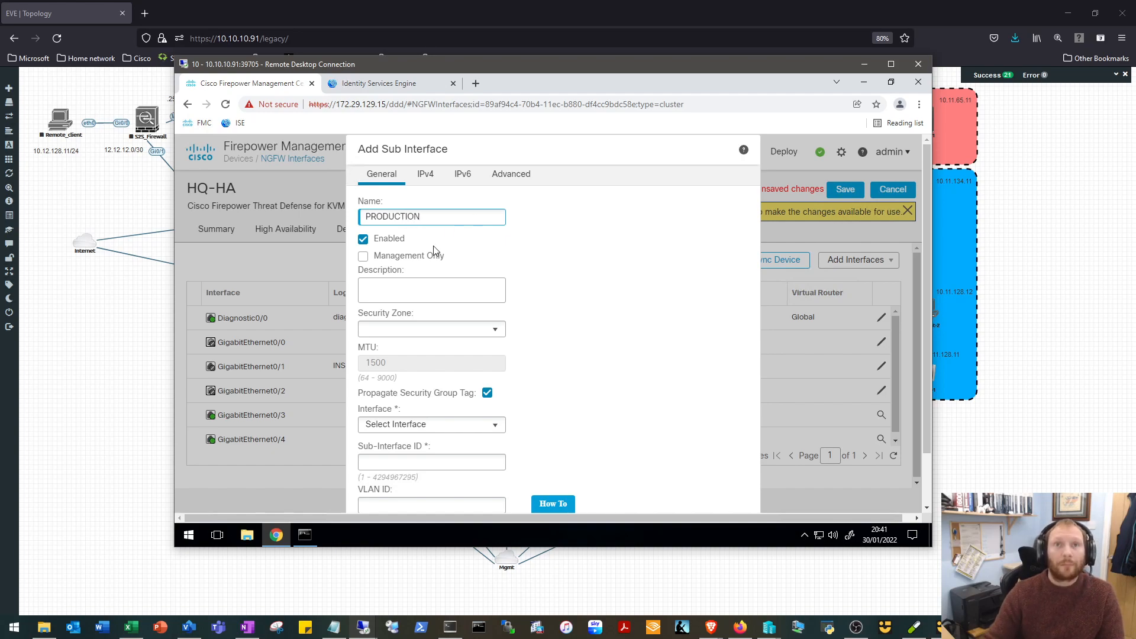
# Create a new security zone named PRODUCTION for the subinterface.
pyautogui.click(495, 329)
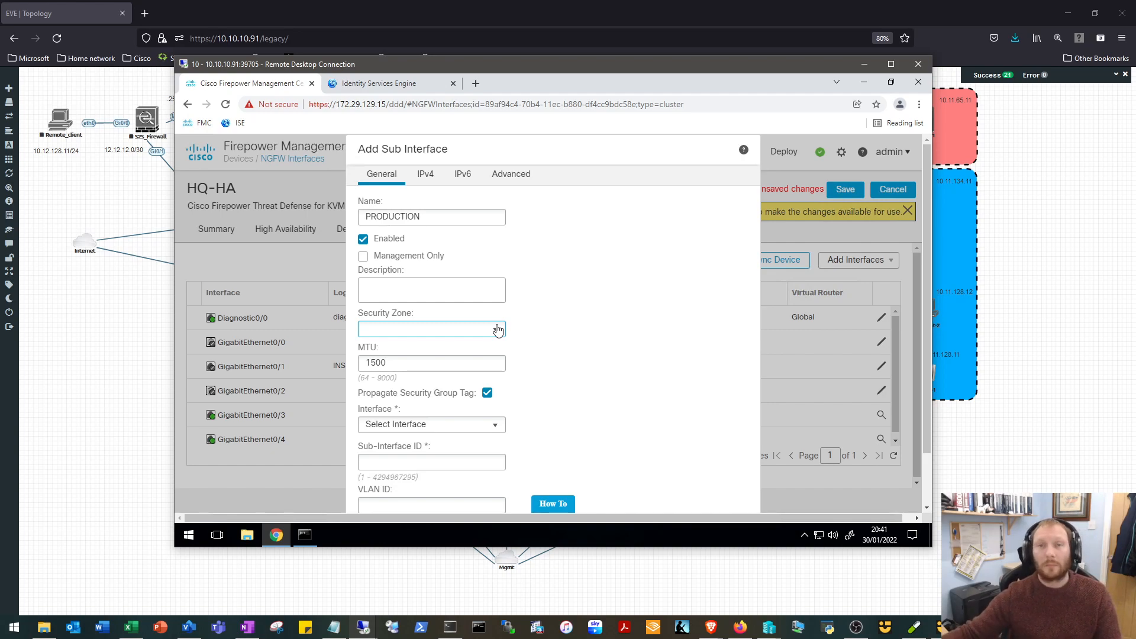
pyautogui.click(497, 330)
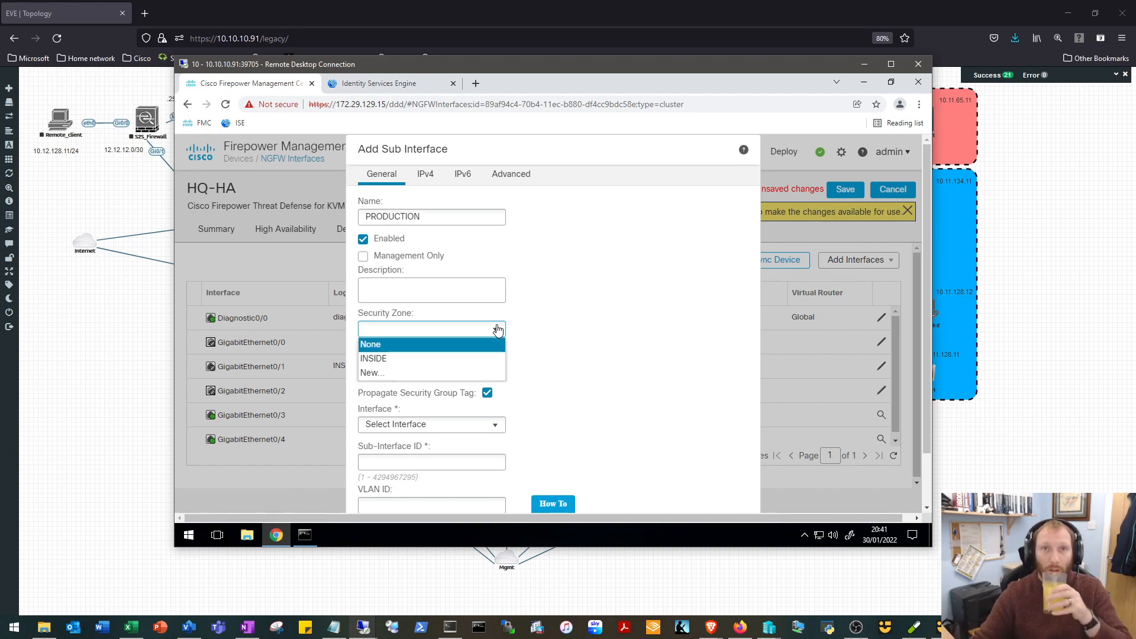
pyautogui.click(376, 372)
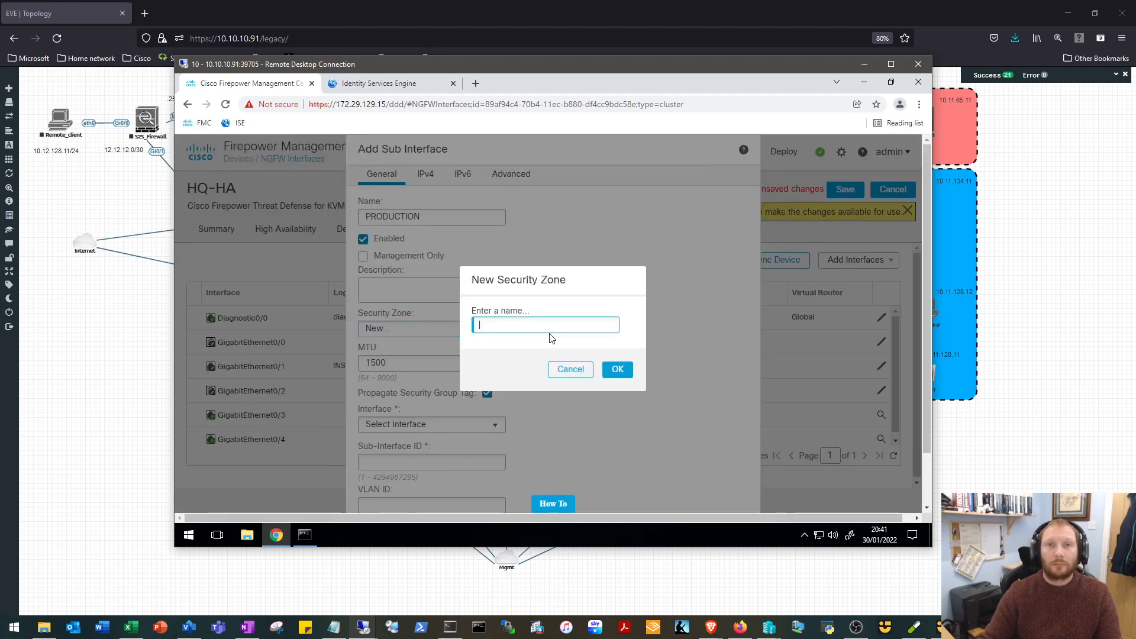
pyautogui.write('PRODUCTION')
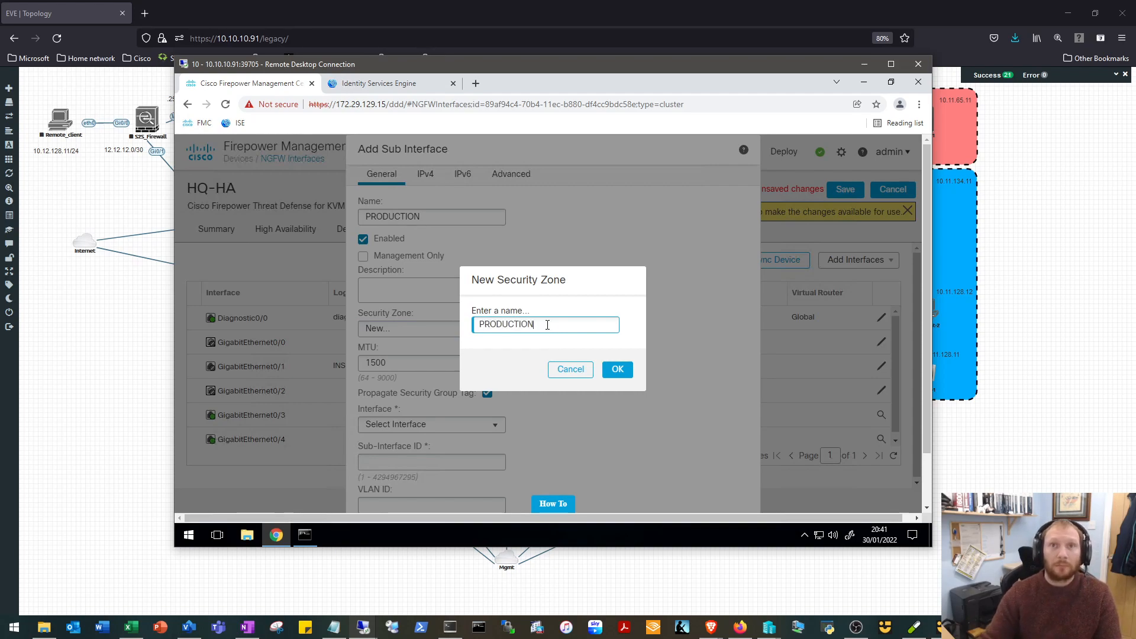
pyautogui.click(617, 371)
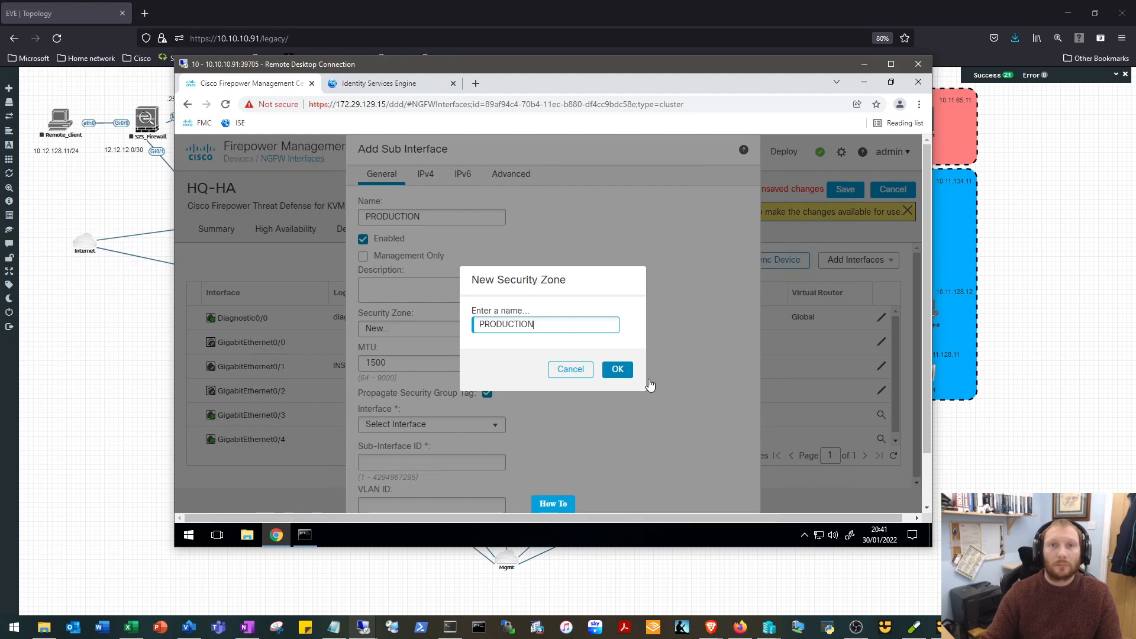
pyautogui.click(618, 370)
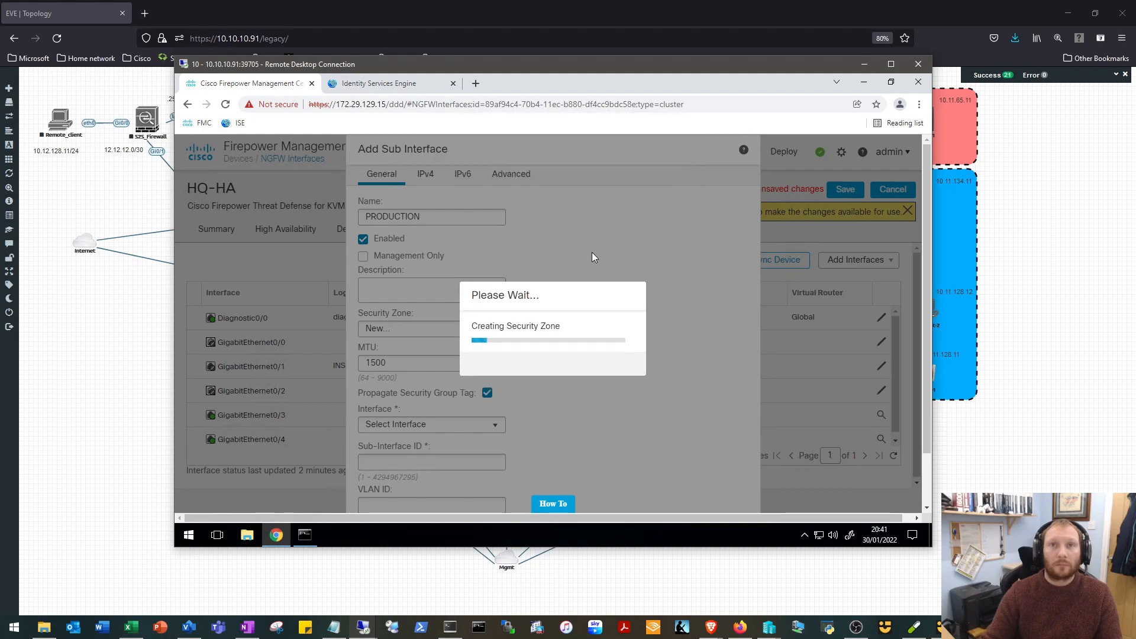
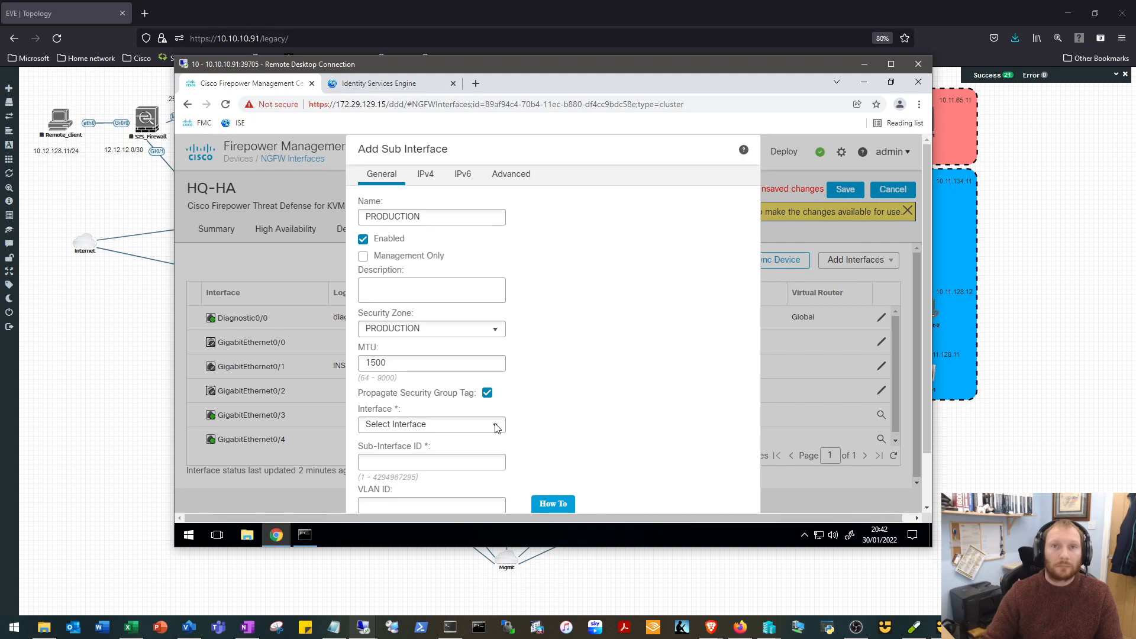
# Assign the PRODUCTION subinterface to GigabitEthernet0/1 and turn off security group tag propagation.
pyautogui.click(496, 426)
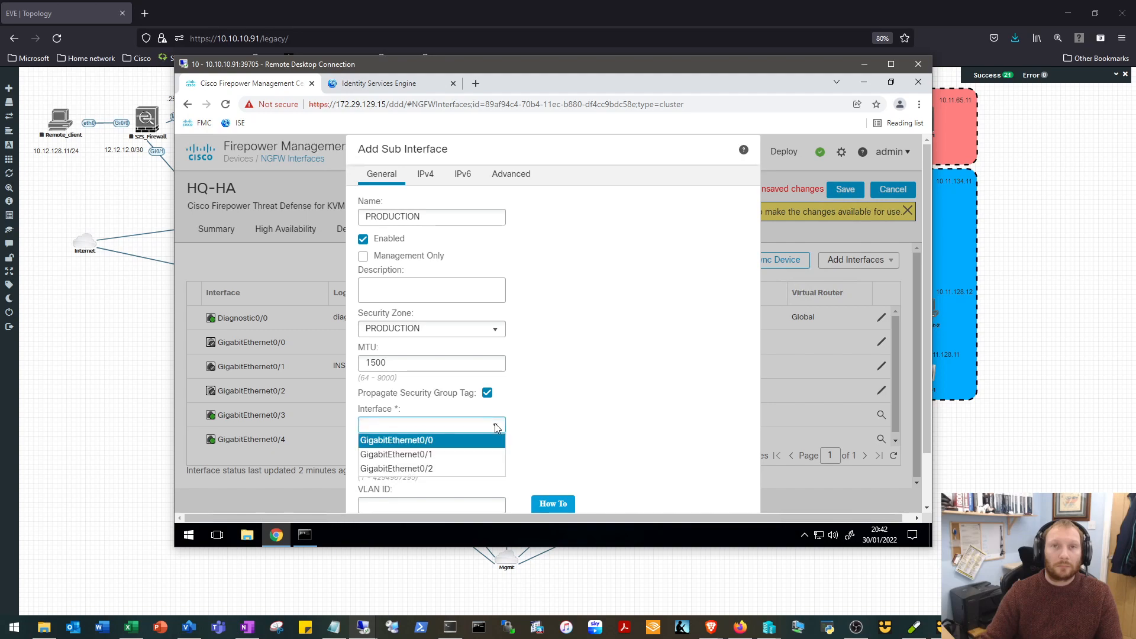
pyautogui.click(406, 455)
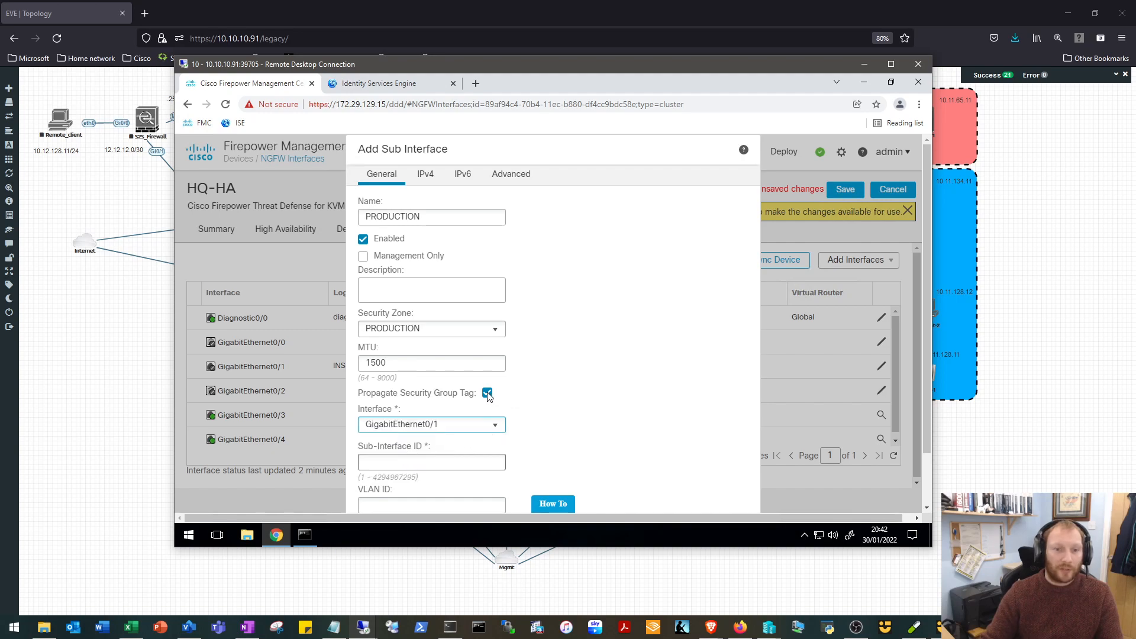
pyautogui.press('Down')
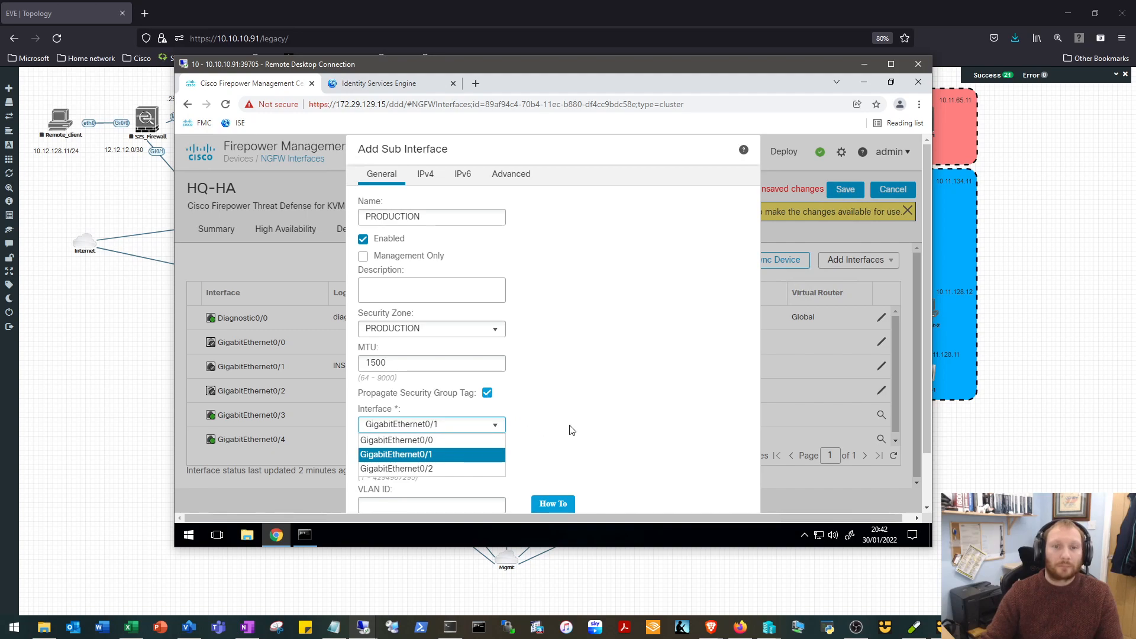
pyautogui.scroll(-1, 572, 430)
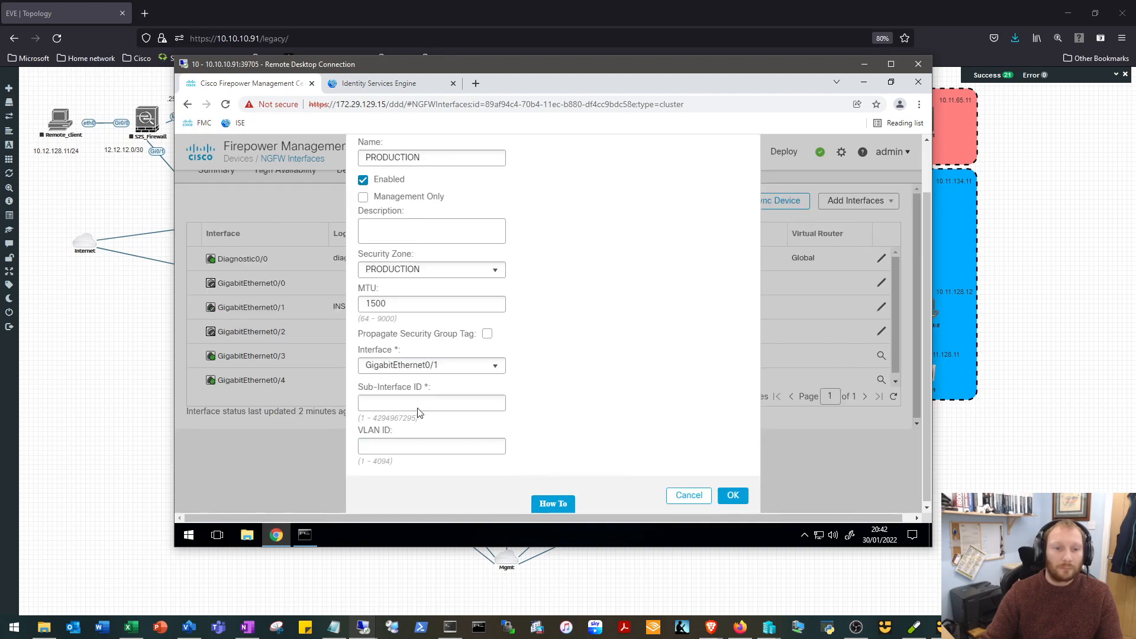
# Set both the sub-interface ID and the VLAN ID of the PRODUCTION subinterface to 65.
pyautogui.click(453, 402)
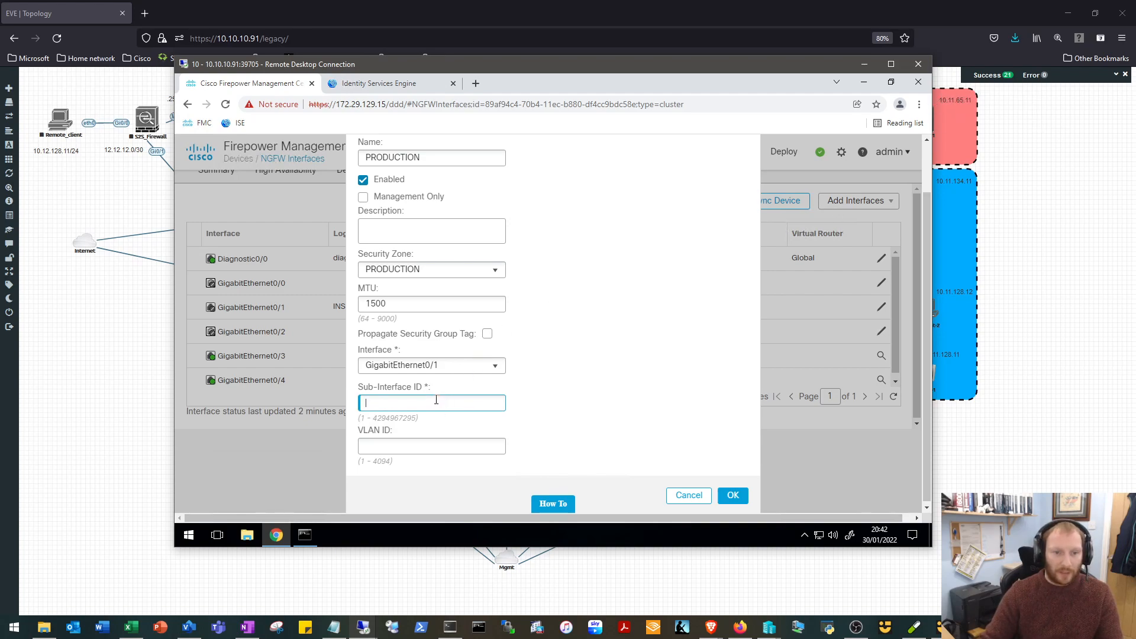
pyautogui.write('65')
pyautogui.click(407, 445)
pyautogui.write('65')
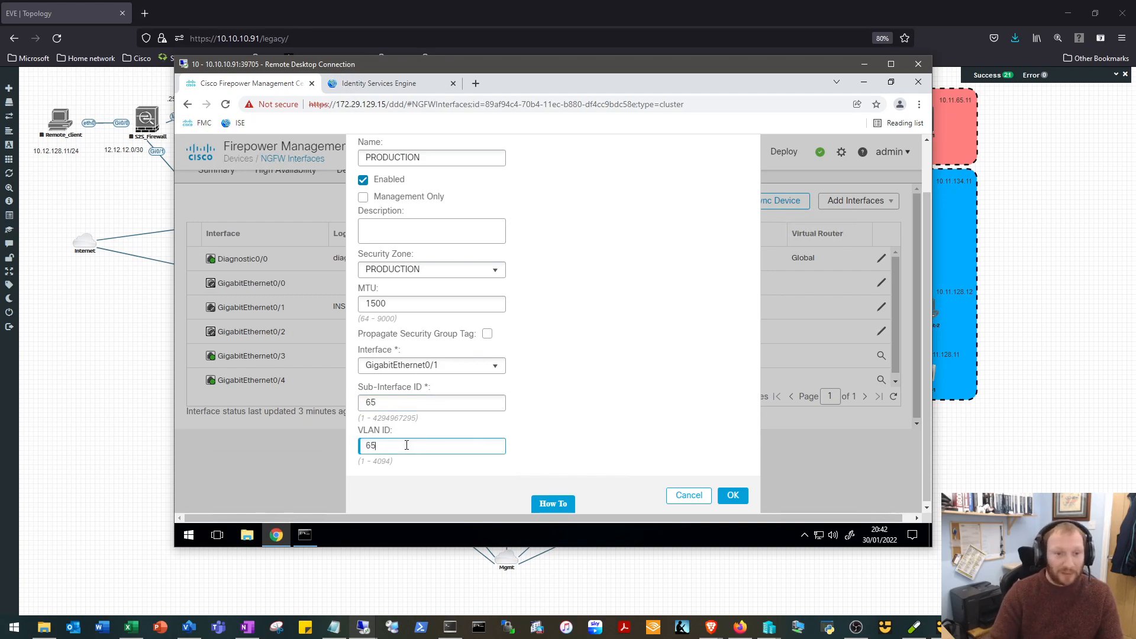
# Set the static IPv4 address of the PRODUCTION subinterface to 10.11.65.1/24.
pyautogui.scroll(1, 634, 355)
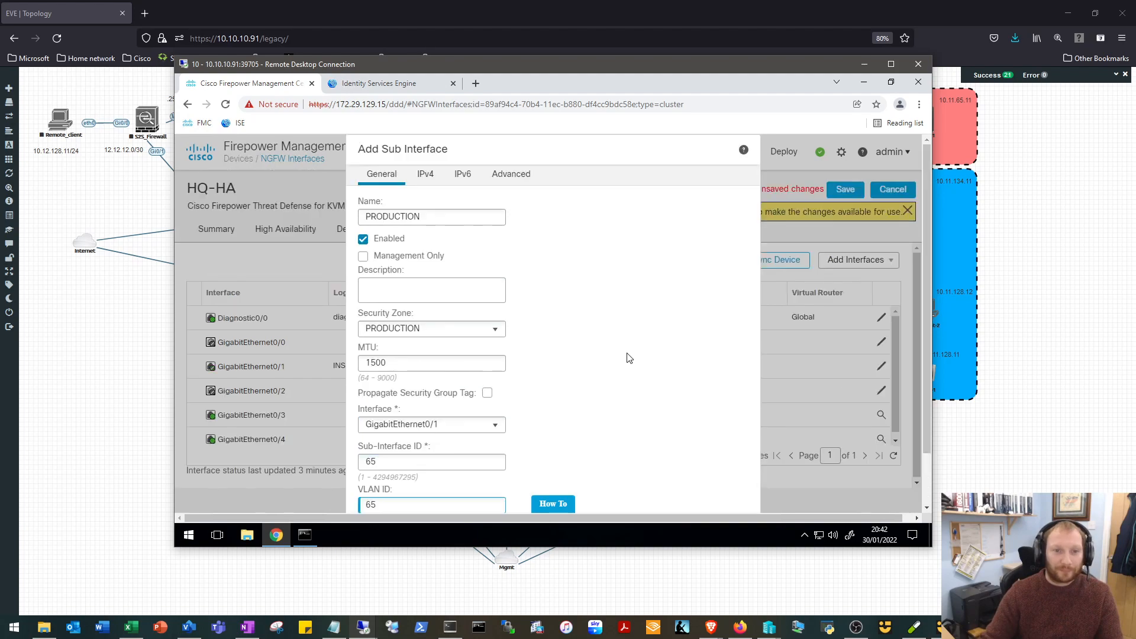
pyautogui.click(427, 174)
pyautogui.click(430, 248)
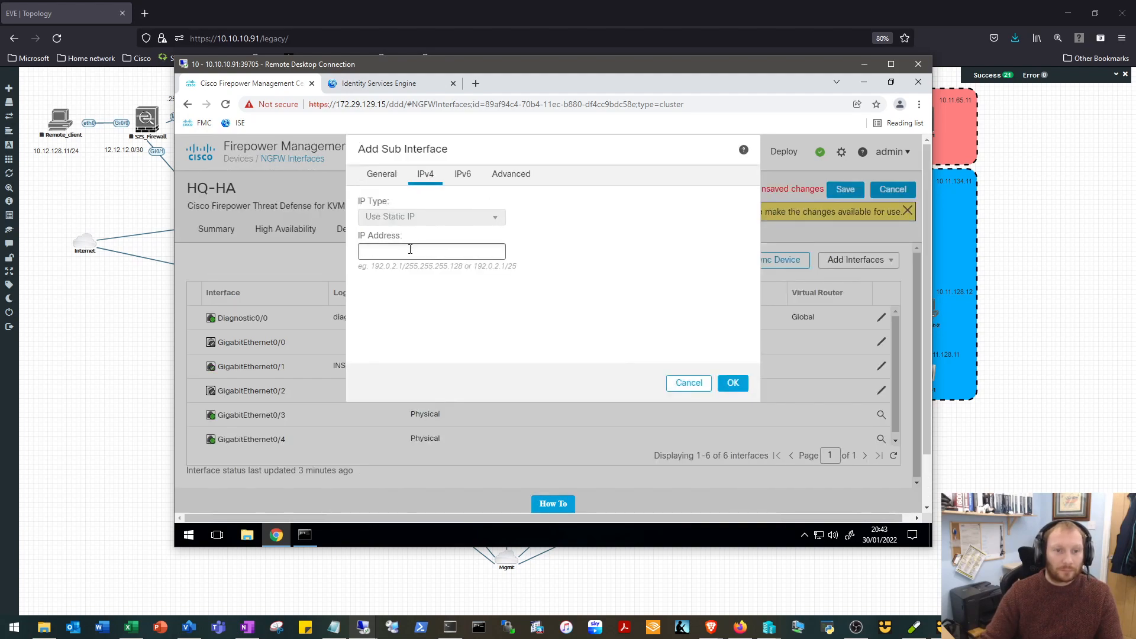
pyautogui.click(407, 252)
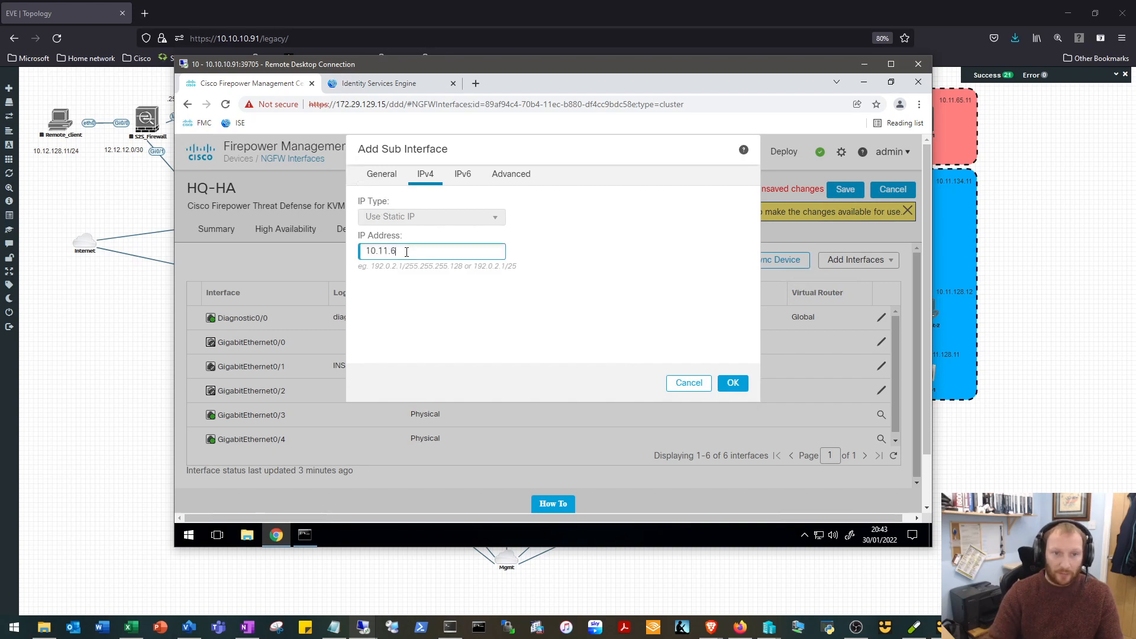
pyautogui.write('10.11.65.1/24')
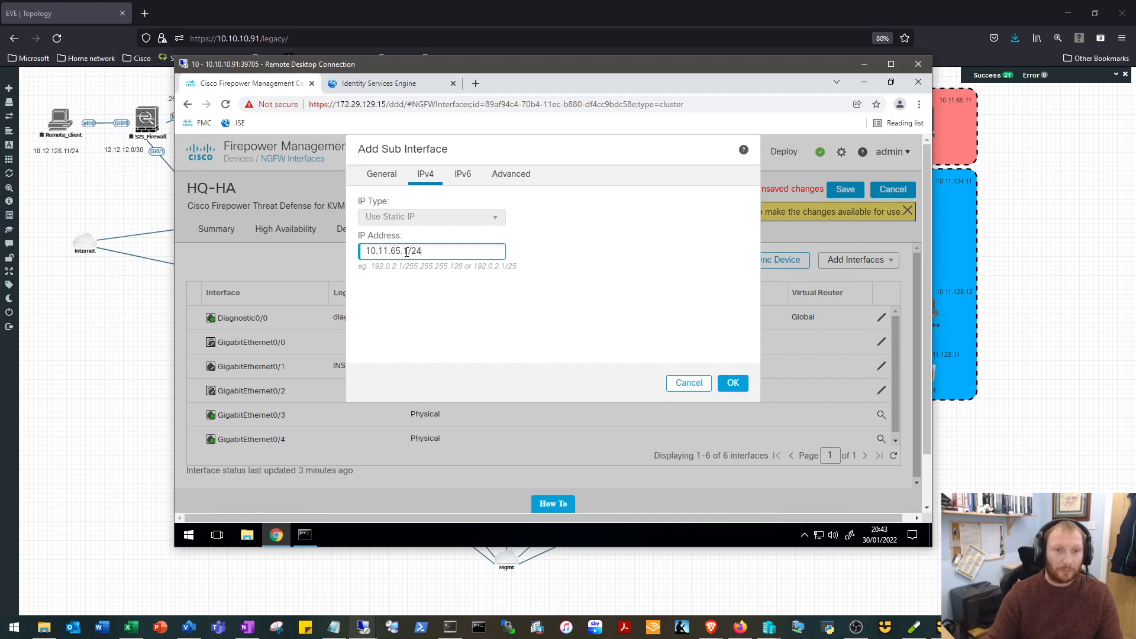
pyautogui.click(650, 304)
# Set the active MAC address of the PRODUCTION subinterface to 2222.2222.2223 and accept the new subinterface.
pyautogui.click(510, 174)
pyautogui.click(433, 236)
pyautogui.write('2222.2')
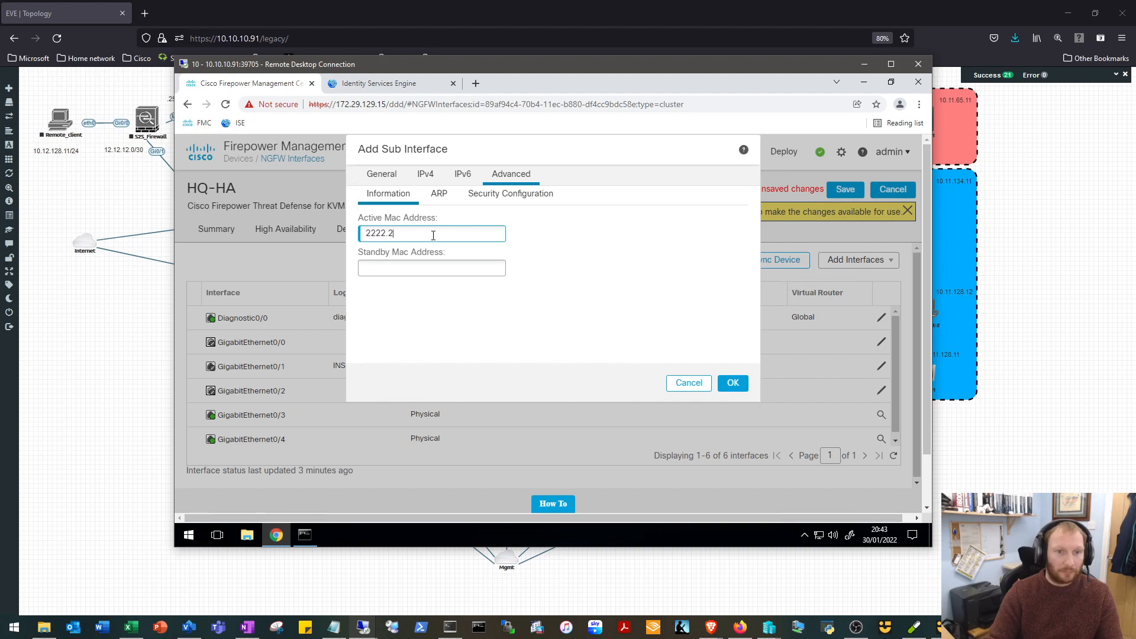
pyautogui.write('222.3')
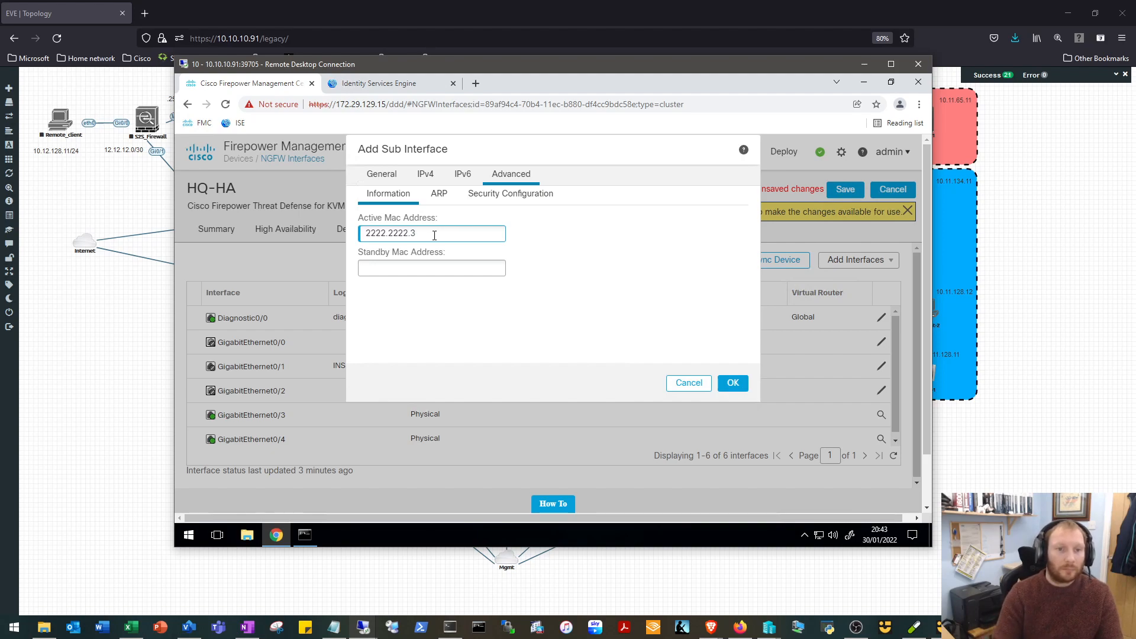
pyautogui.press('BackSpace')
pyautogui.press('BackSpace')
pyautogui.write('3')
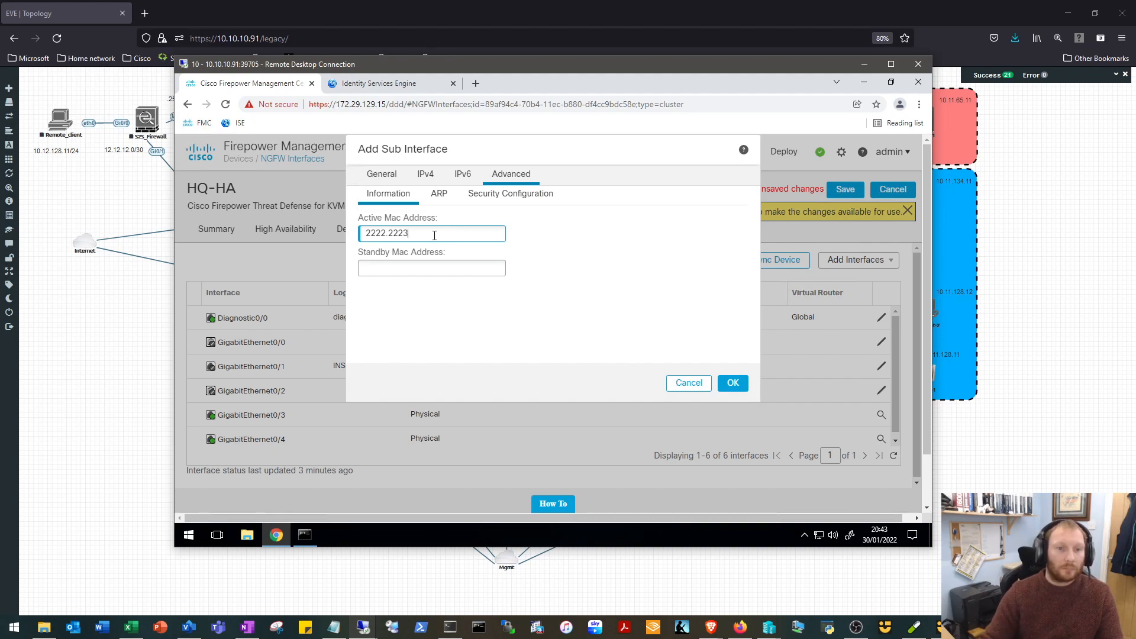
pyautogui.click(734, 384)
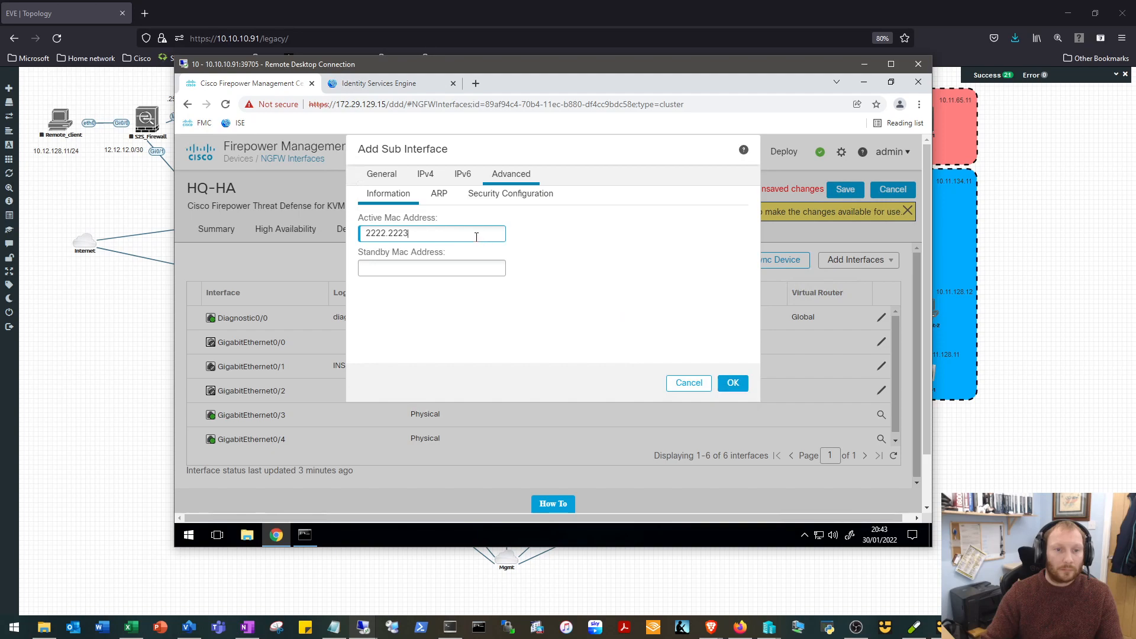
pyautogui.press('BackSpace')
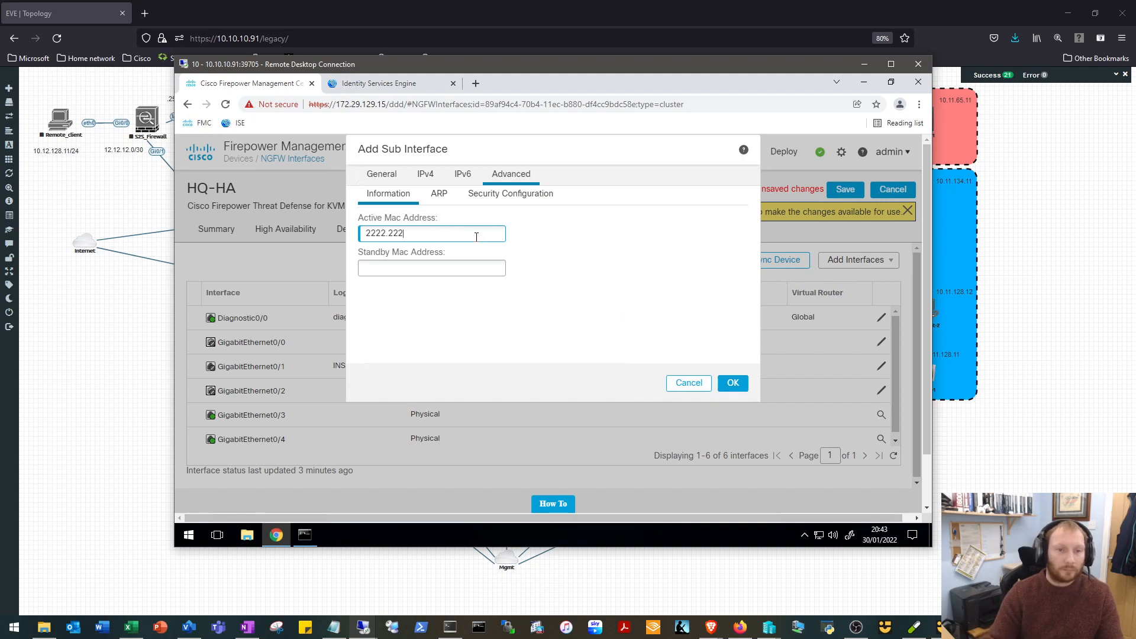
pyautogui.write('2.2223')
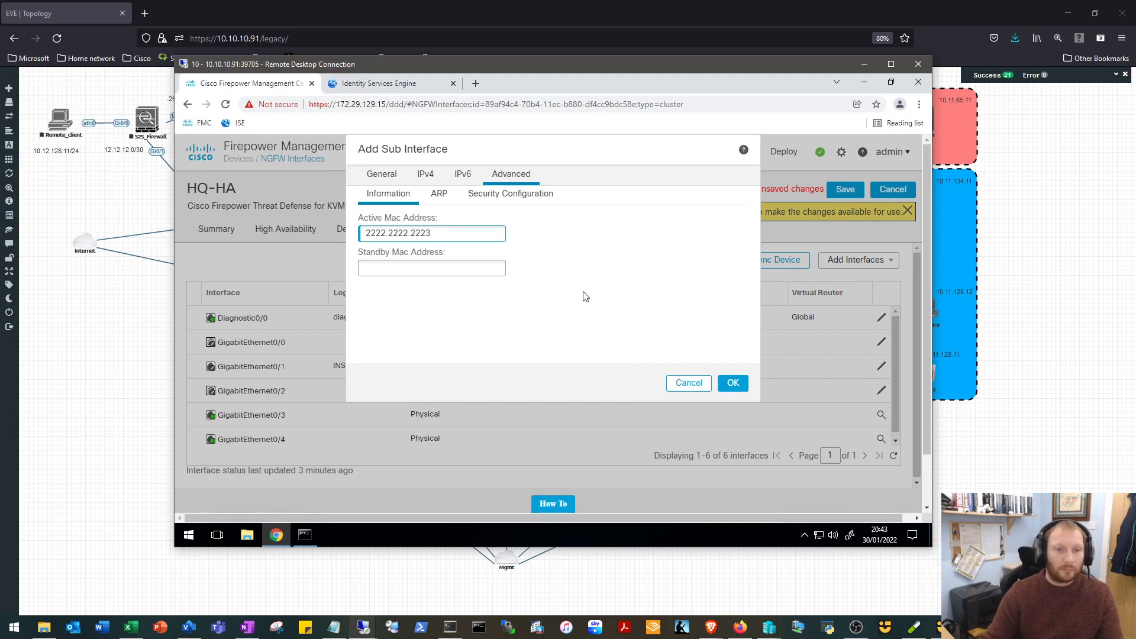
pyautogui.click(719, 339)
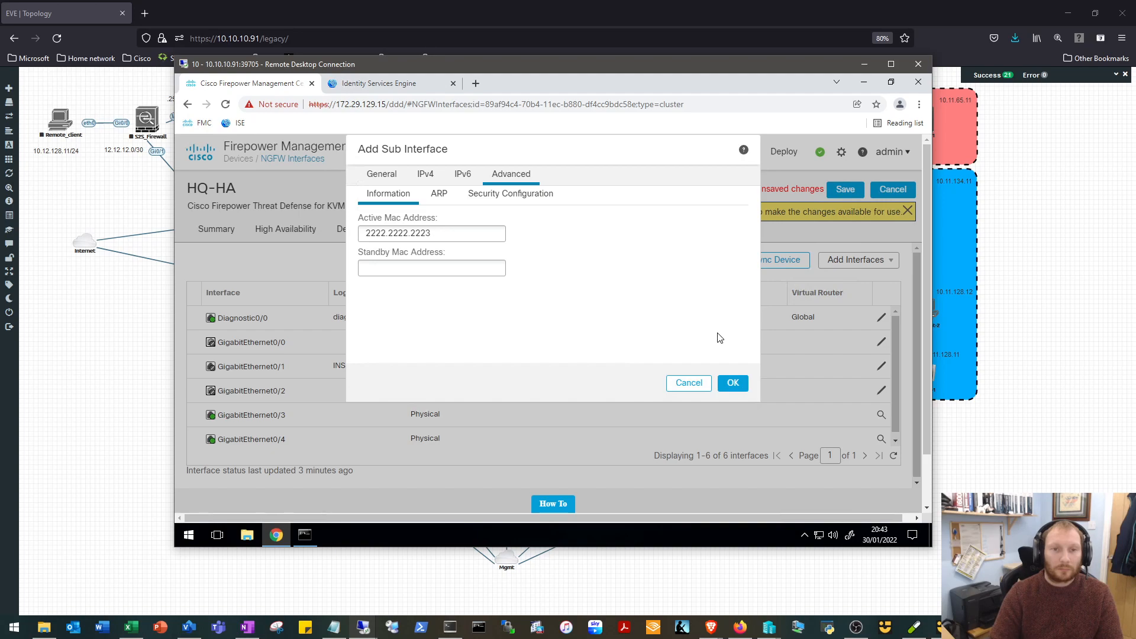
pyautogui.press('Return')
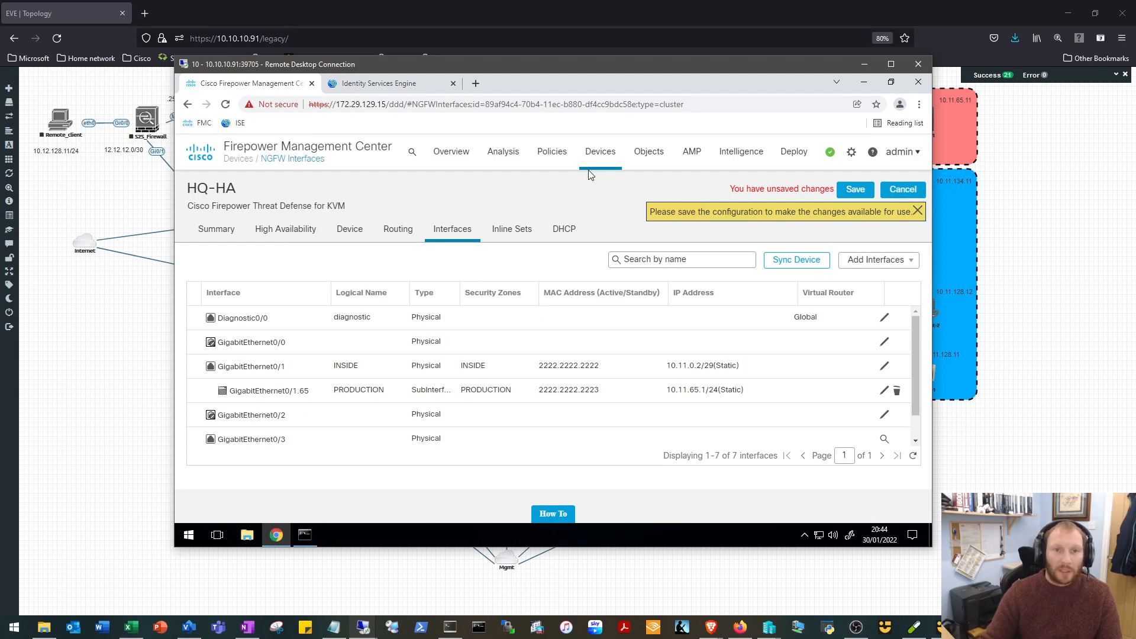
# Check the topology behind the remote session, then edit GigabitEthernet0/2, naming it DMZ and enabling it.
pyautogui.moveTo(562, 63); pyautogui.dragTo(539, 315)
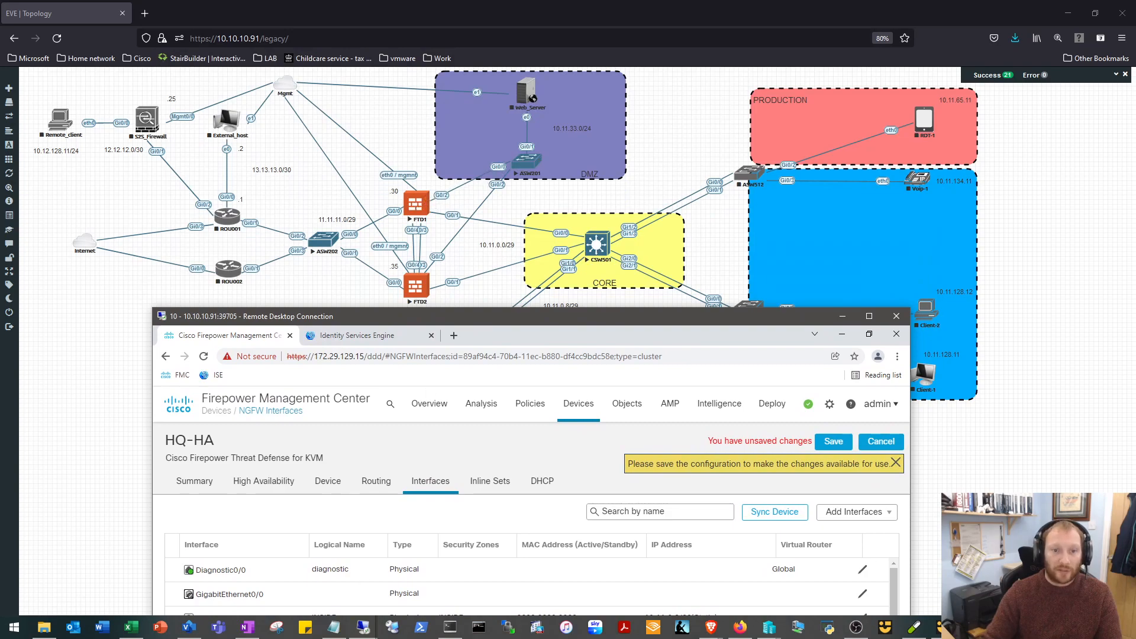
pyautogui.moveTo(470, 317); pyautogui.dragTo(521, 65)
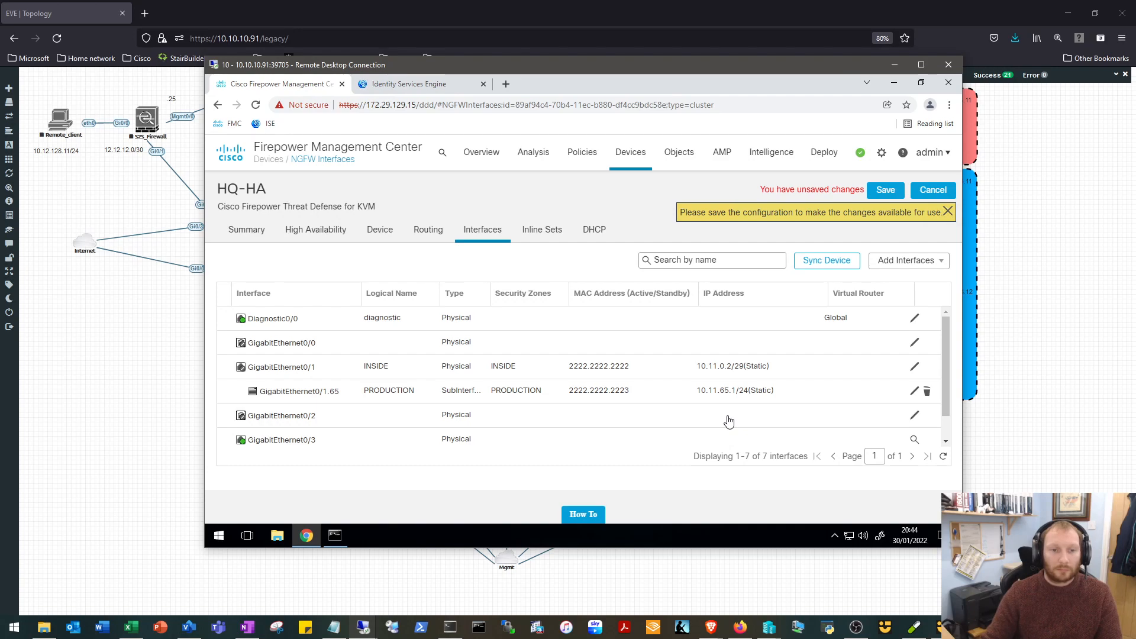
pyautogui.click(660, 419)
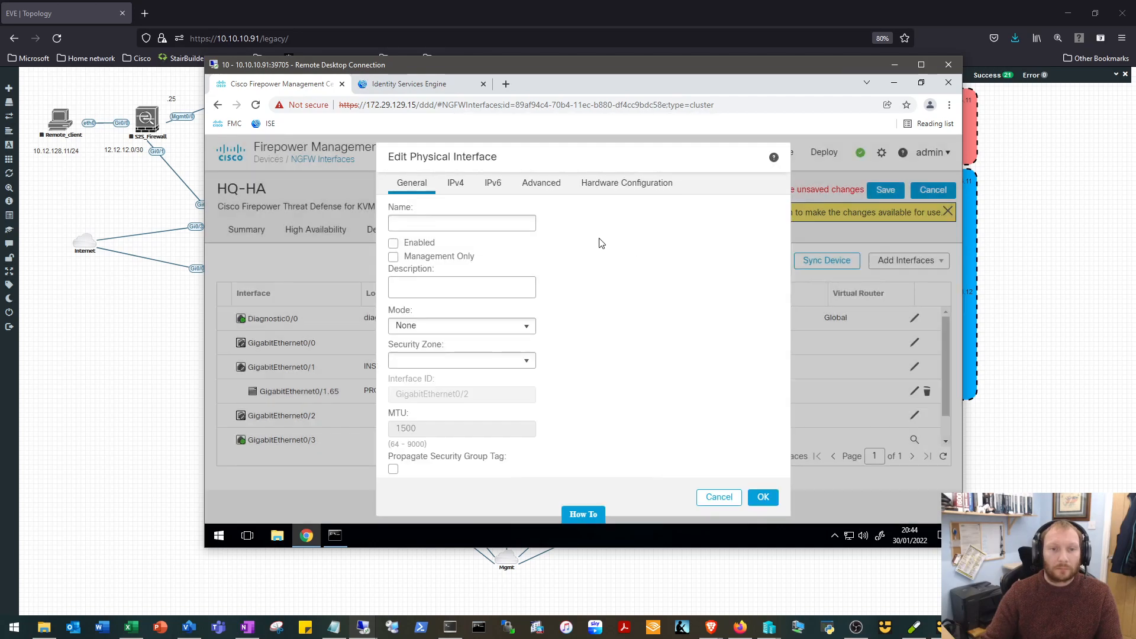
pyautogui.click(488, 223)
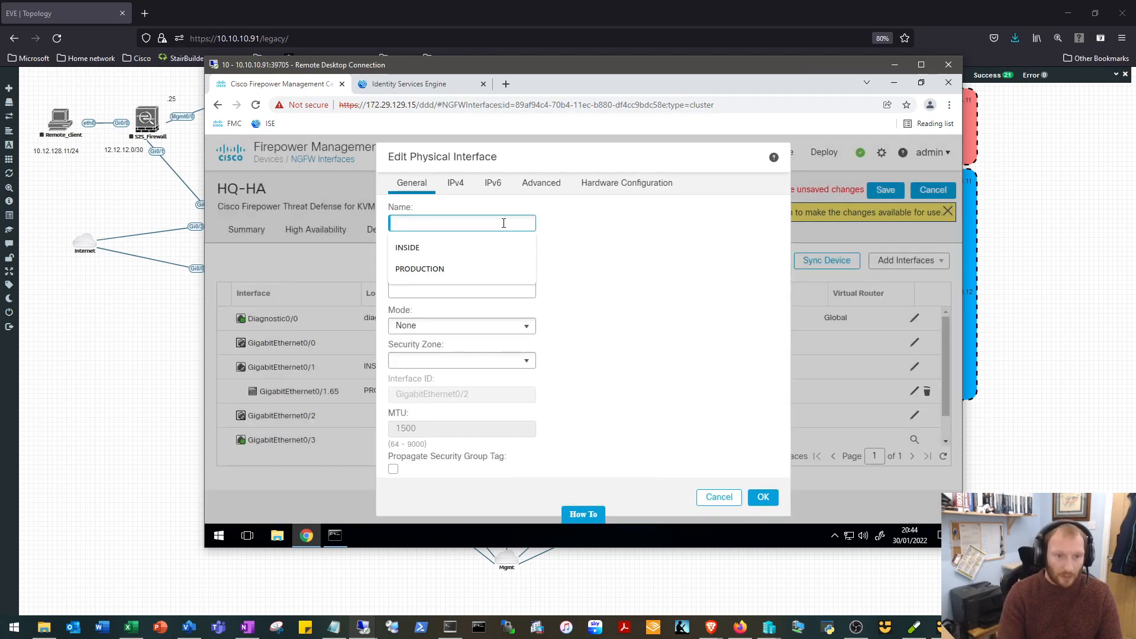
pyautogui.write('DMZ')
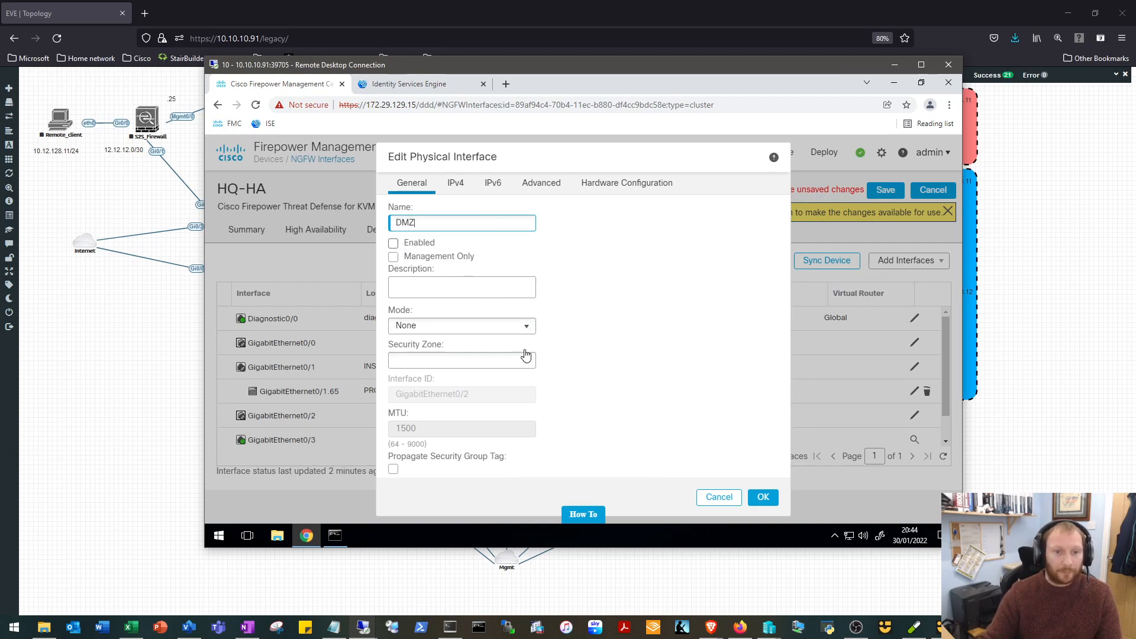
pyautogui.press('Tab')
pyautogui.press('space')
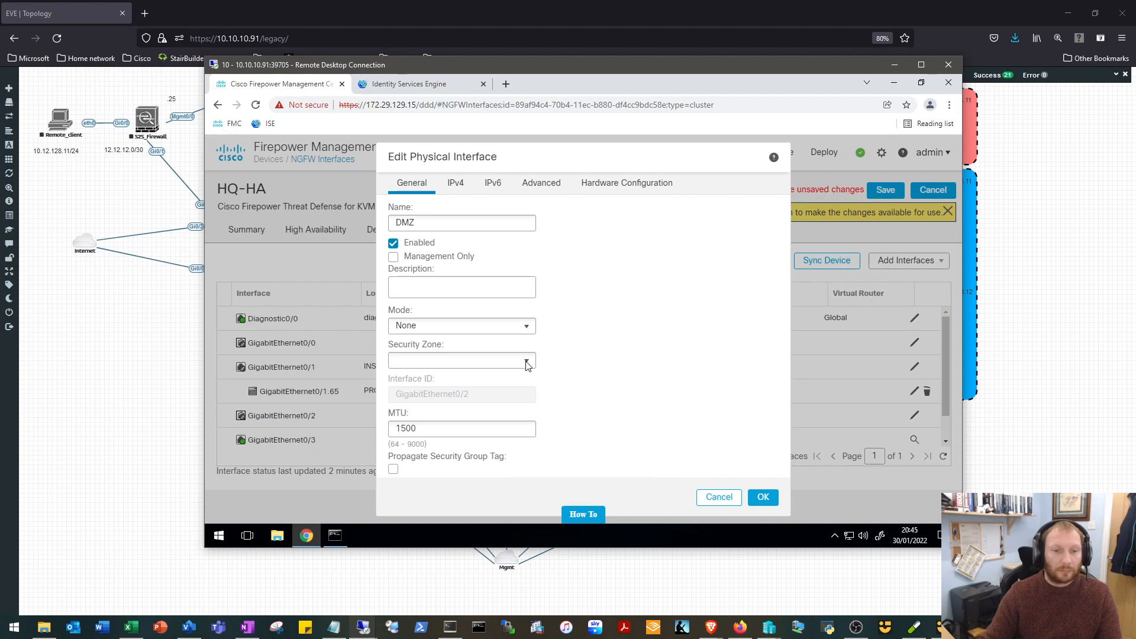
# Create a new security zone named DMZ for GigabitEthernet0/2.
pyautogui.click(527, 362)
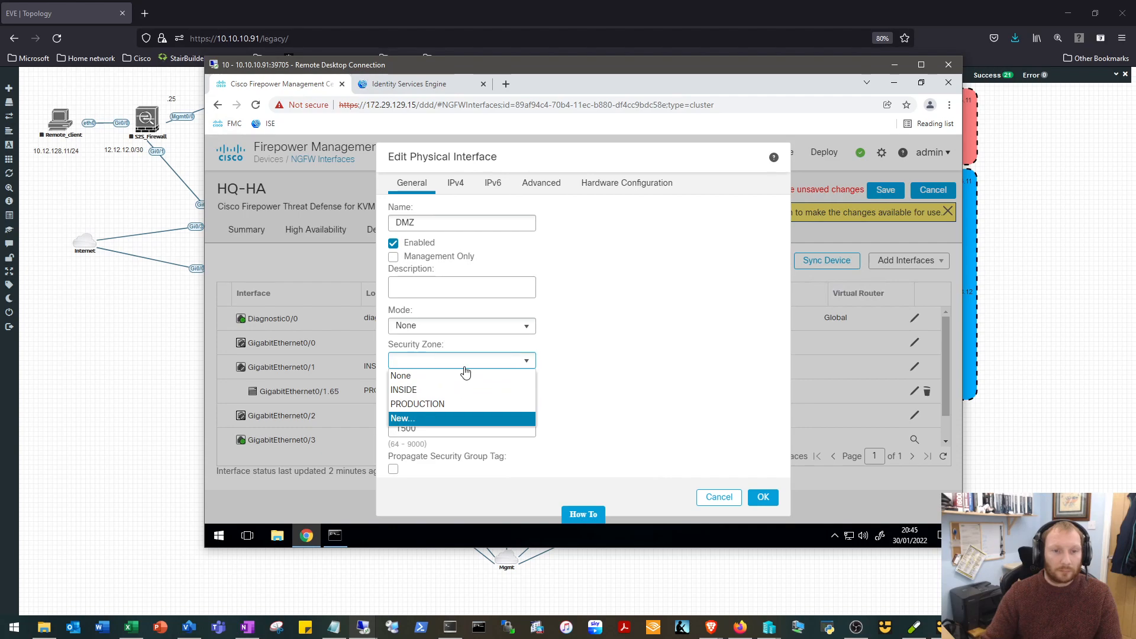
pyautogui.press('Return')
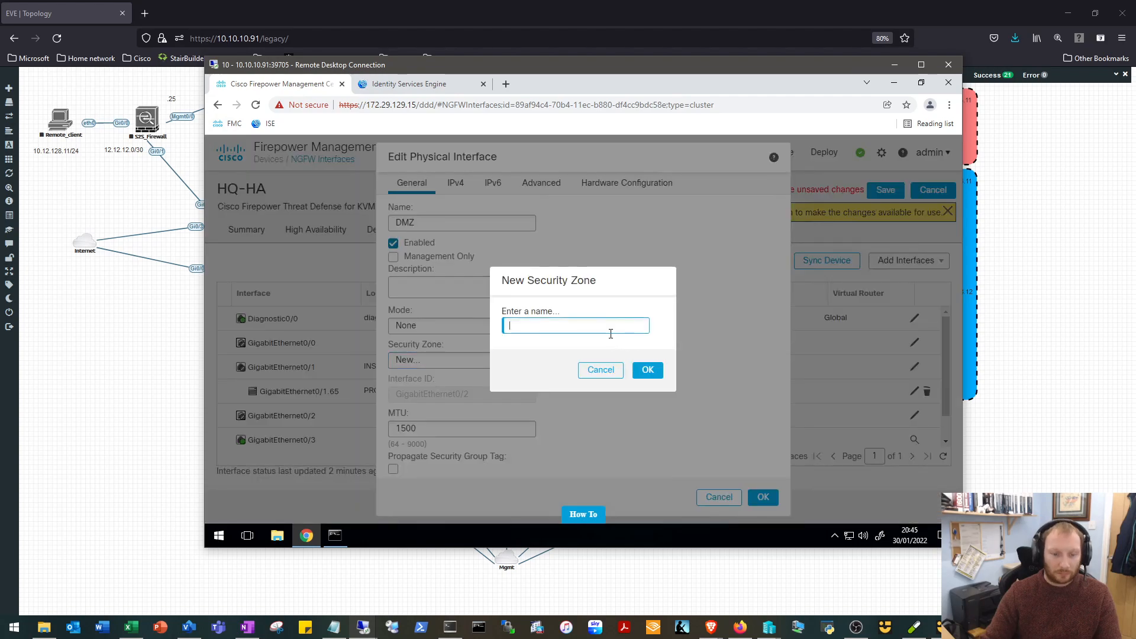
pyautogui.write('DMZ')
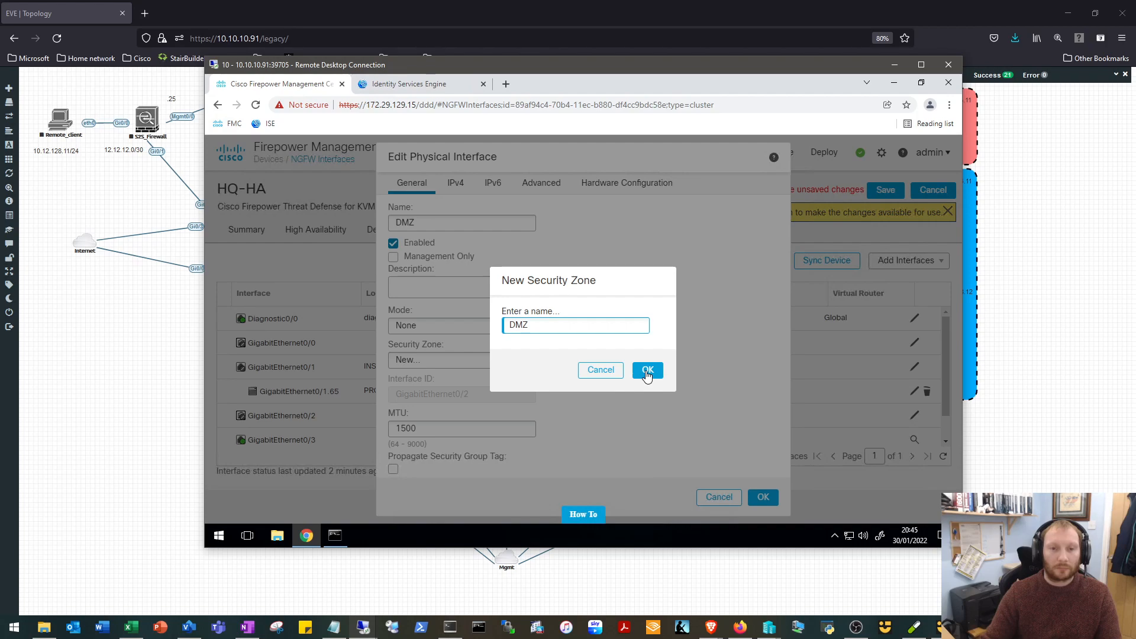
pyautogui.click(647, 370)
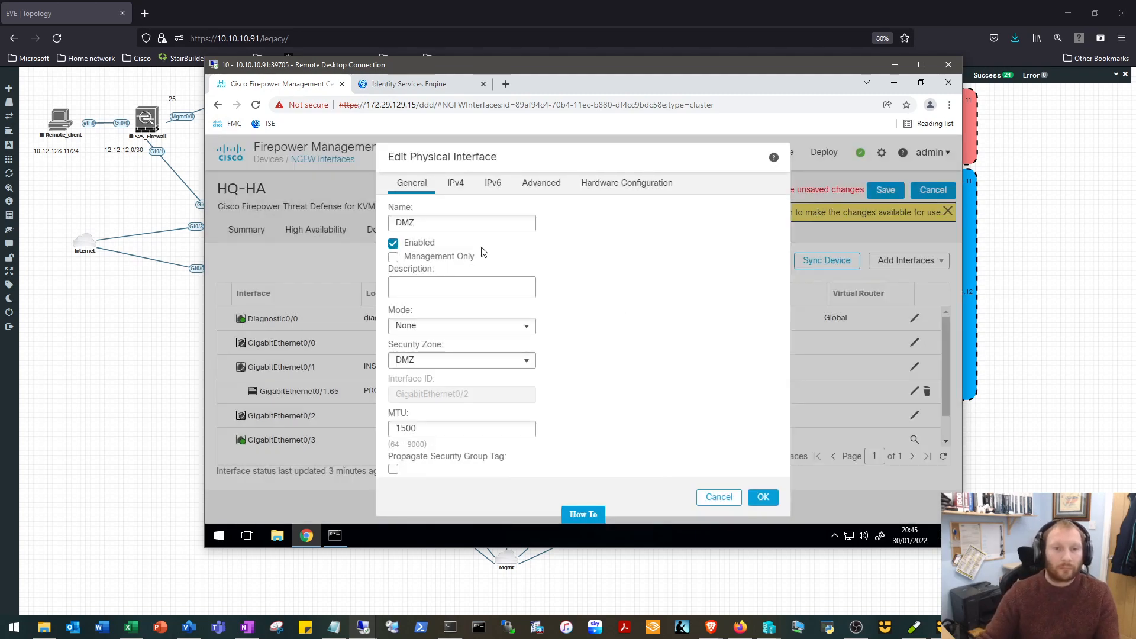
# Set the static IPv4 address of GigabitEthernet0/2 to 10.11.33.1/24, consulting the topology for the DMZ subnet.
pyautogui.click(458, 186)
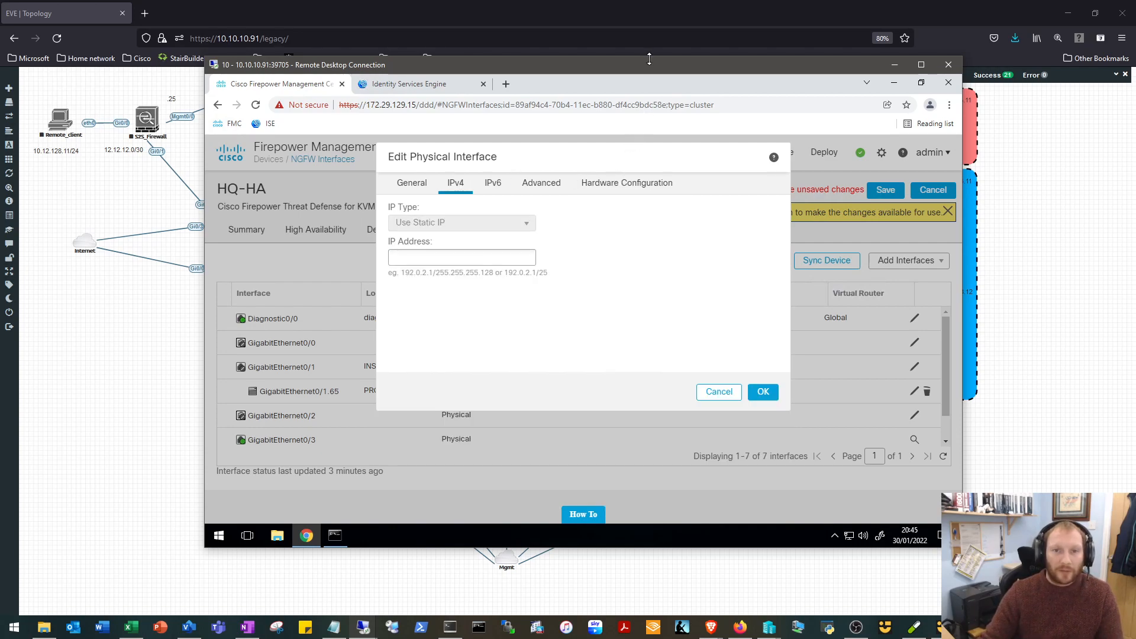
pyautogui.moveTo(655, 76); pyautogui.dragTo(653, 212)
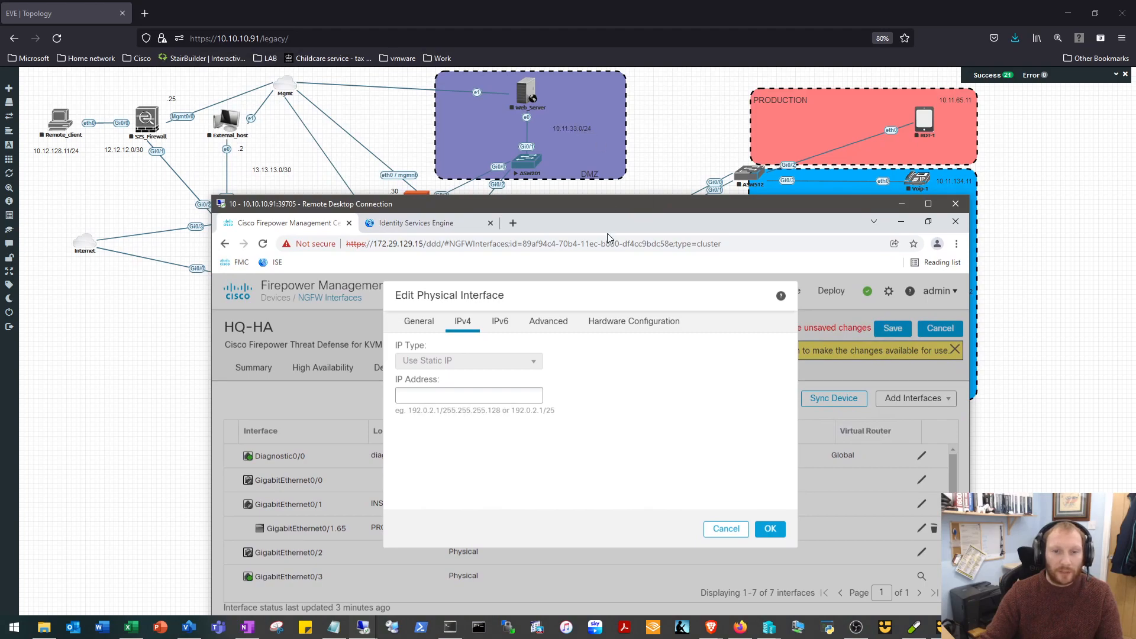
pyautogui.moveTo(605, 201); pyautogui.dragTo(610, 103)
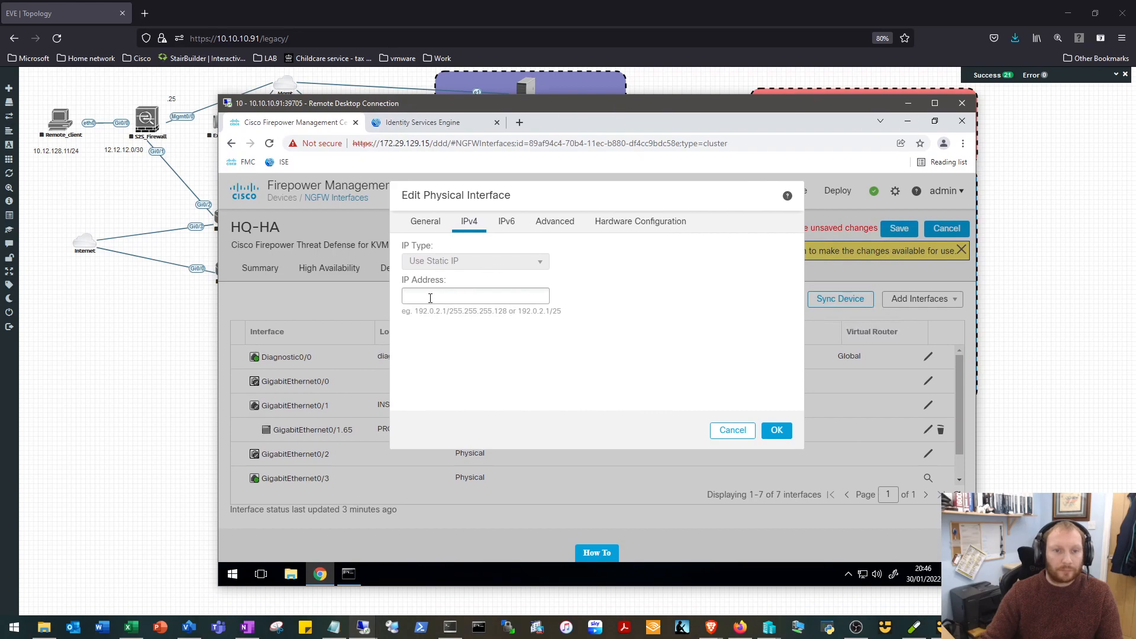
pyautogui.click(459, 295)
pyautogui.write('10.11.33')
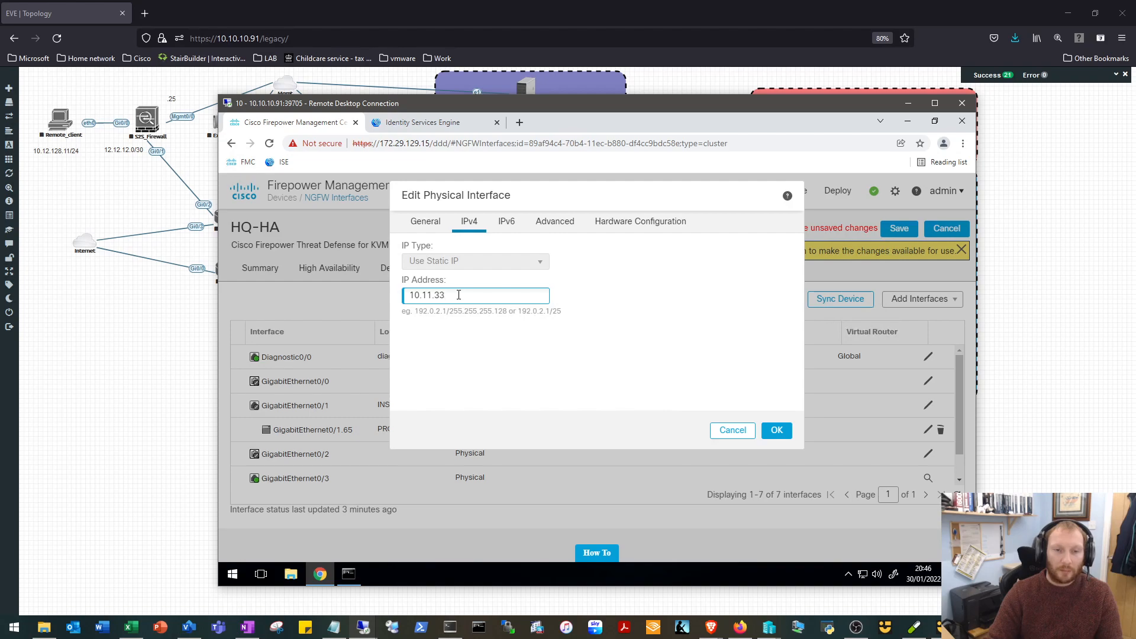
pyautogui.write('.1/24')
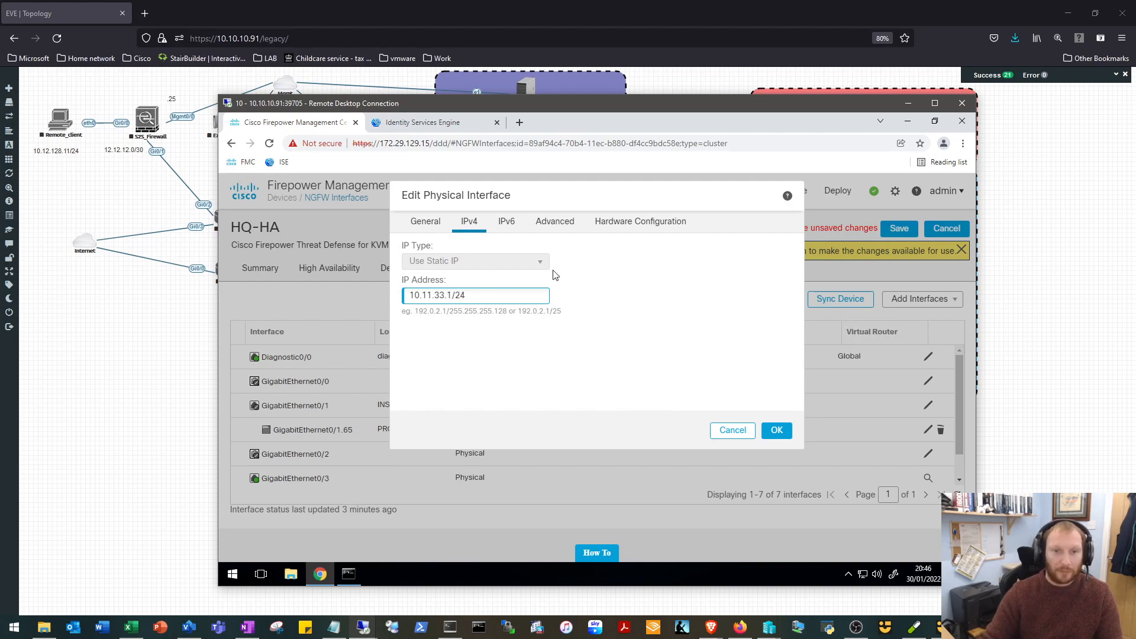
# Set the active MAC address of GigabitEthernet0/2 to 2222.2222.2224, consult the topology behind the remote session, and accept the interface changes.
pyautogui.click(563, 228)
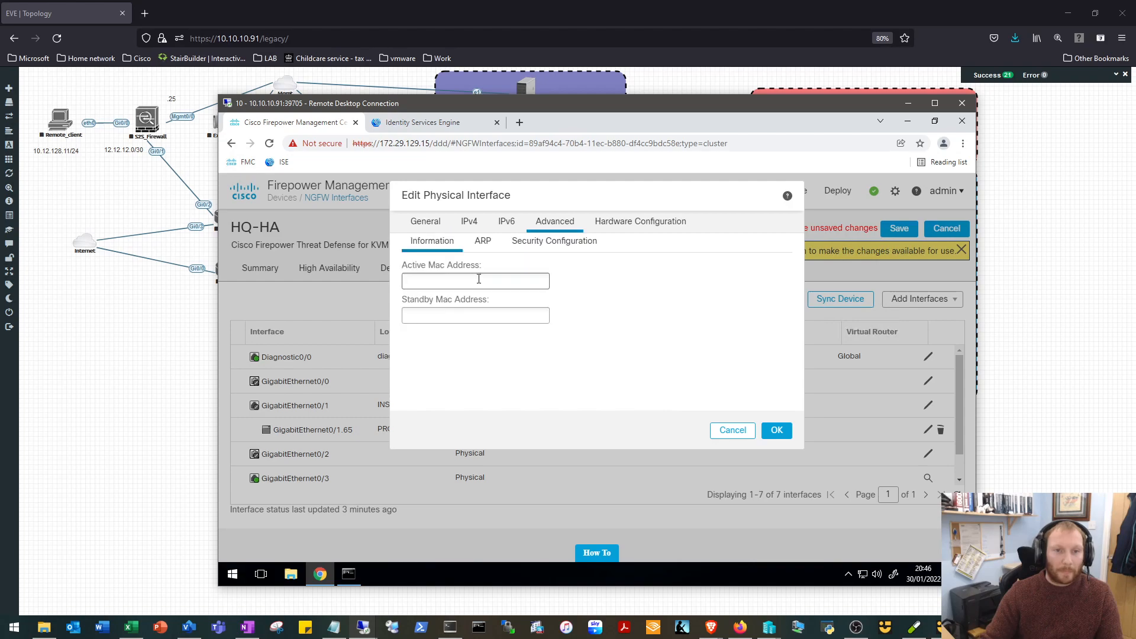
pyautogui.moveTo(567, 104)
pyautogui.mouseDown()
pyautogui.moveTo(591, 127)
pyautogui.moveTo(516, 235)
pyautogui.moveTo(563, 94)
pyautogui.mouseUp()
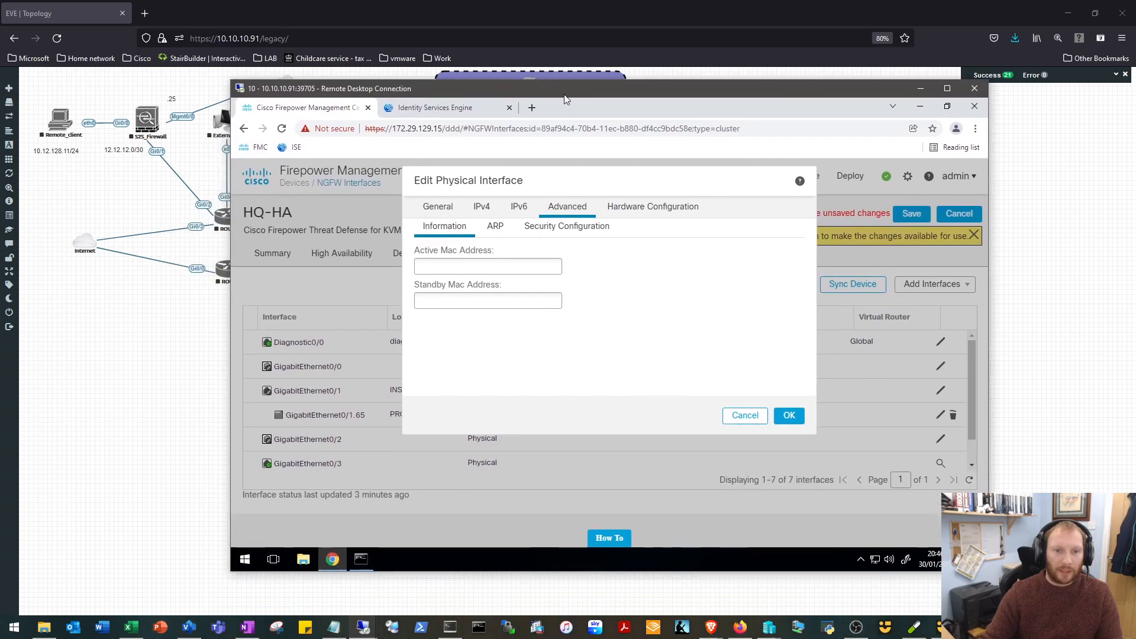
pyautogui.click(484, 266)
pyautogui.write('2222.2222')
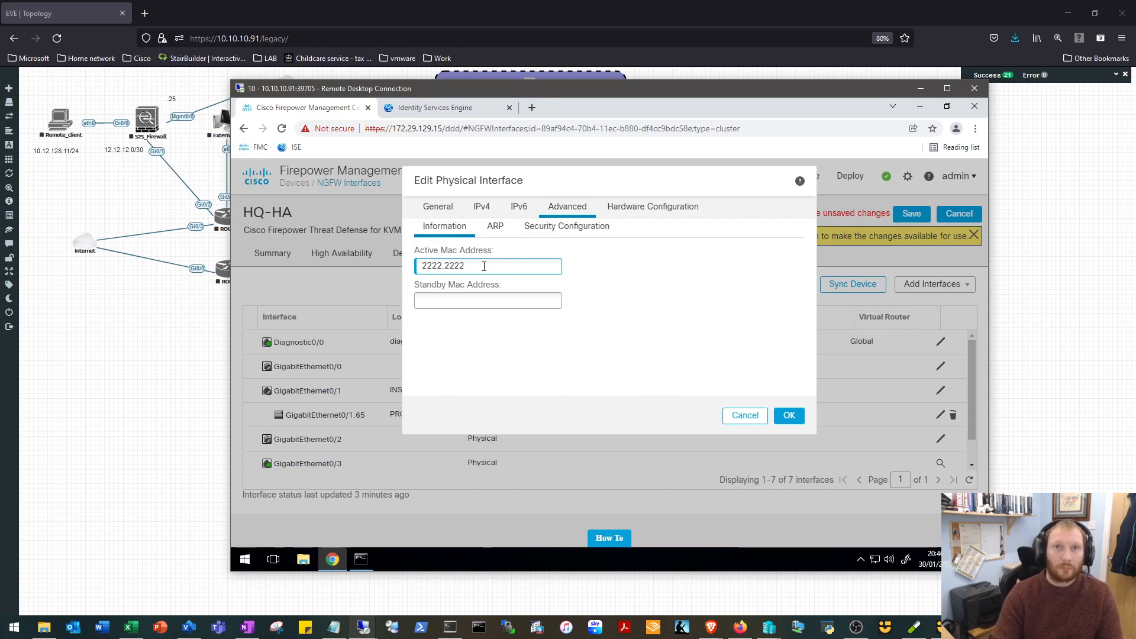
pyautogui.write('.2224')
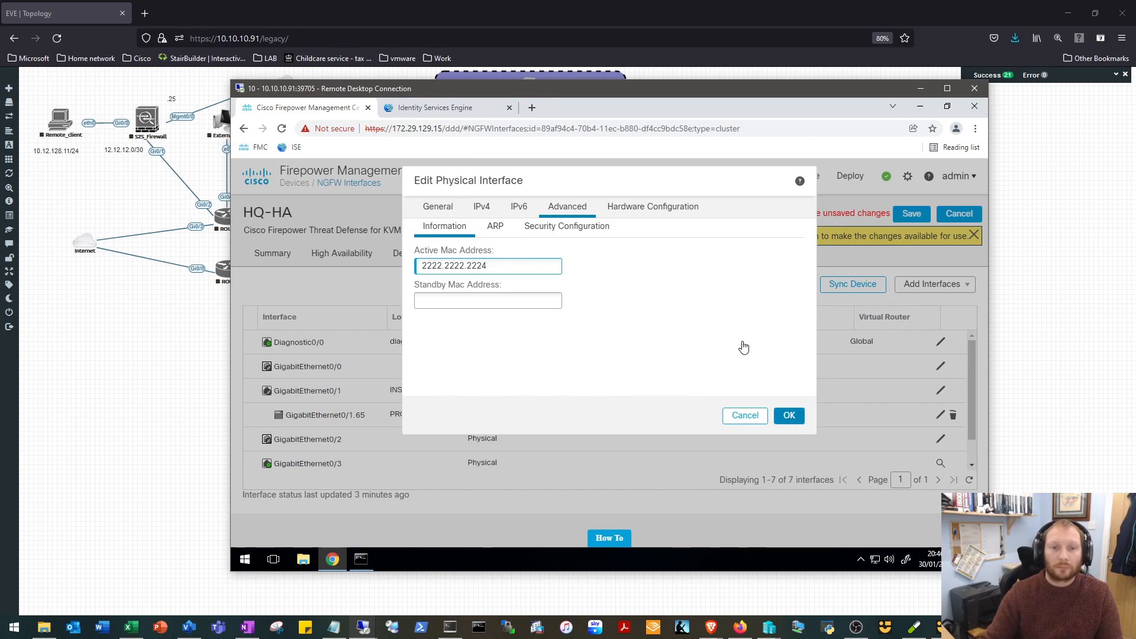
pyautogui.click(744, 347)
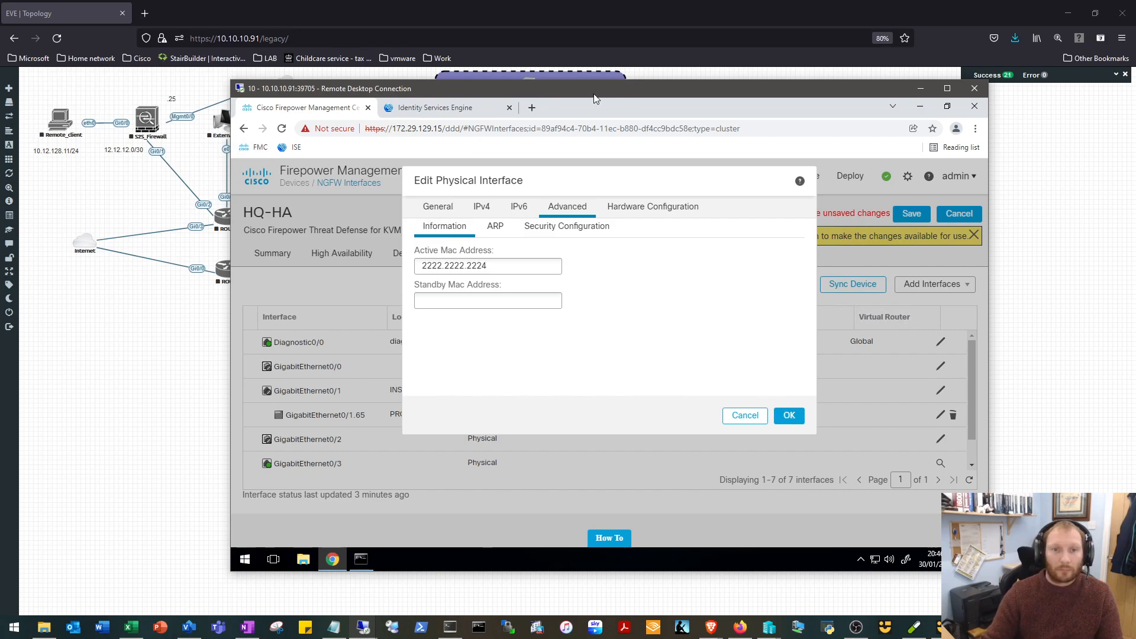
pyautogui.moveTo(590, 90); pyautogui.dragTo(631, 337)
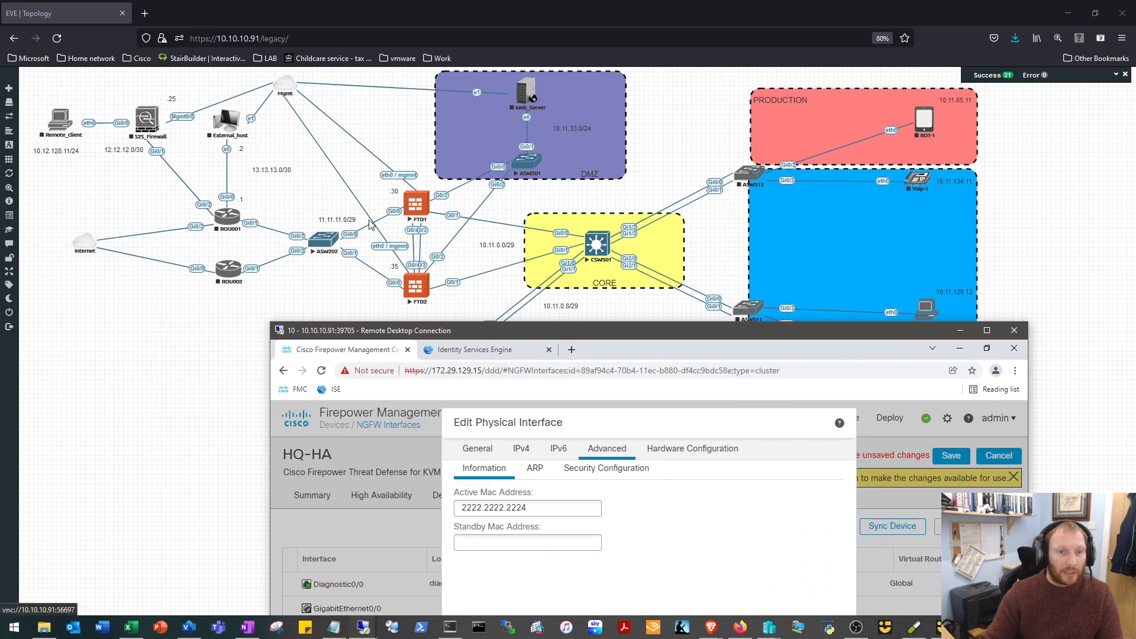
pyautogui.moveTo(511, 337); pyautogui.dragTo(417, 75)
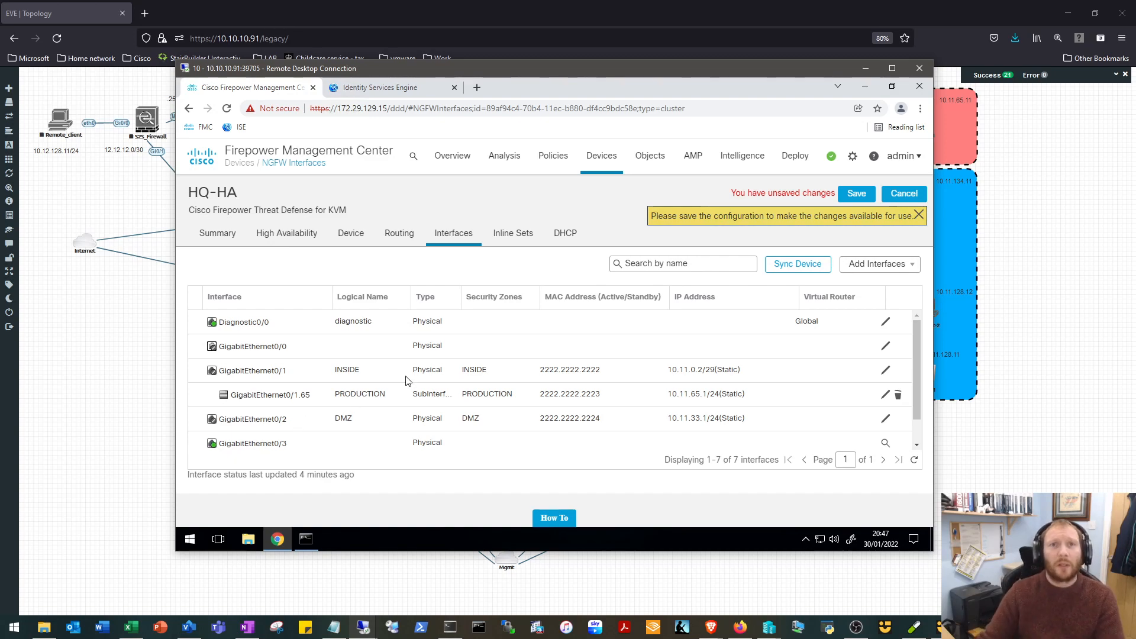
# Examine the firewall, core switch and PRODUCTION connections in the topology behind the remote session.
pyautogui.moveTo(492, 75); pyautogui.dragTo(417, 428)
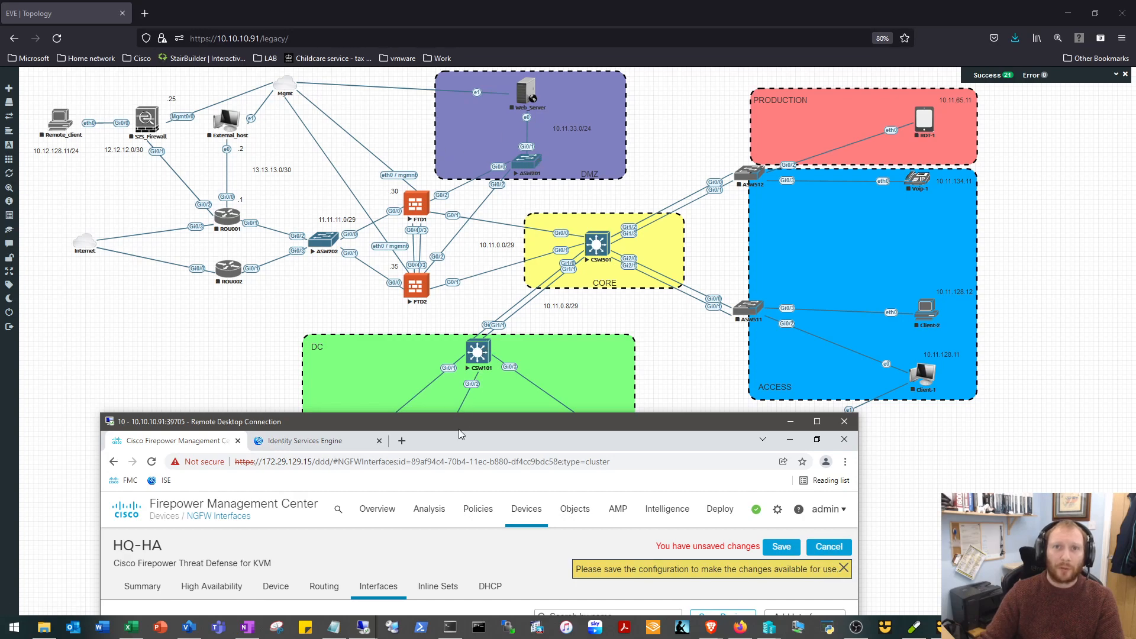
pyautogui.moveTo(460, 424); pyautogui.dragTo(460, 414)
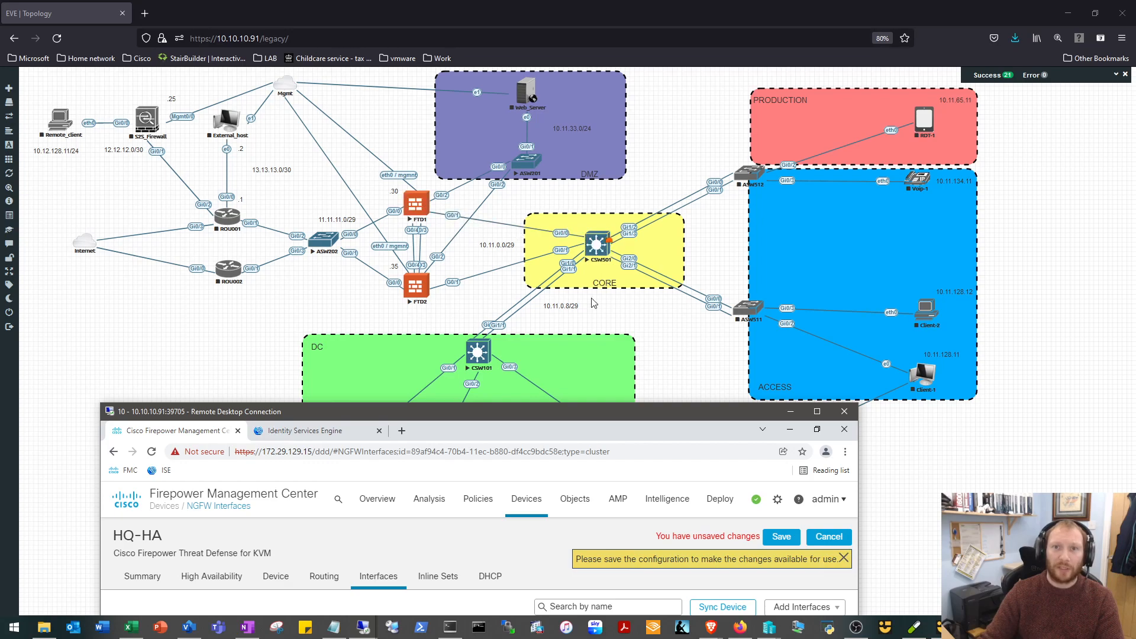
pyautogui.moveTo(511, 404); pyautogui.dragTo(581, 84)
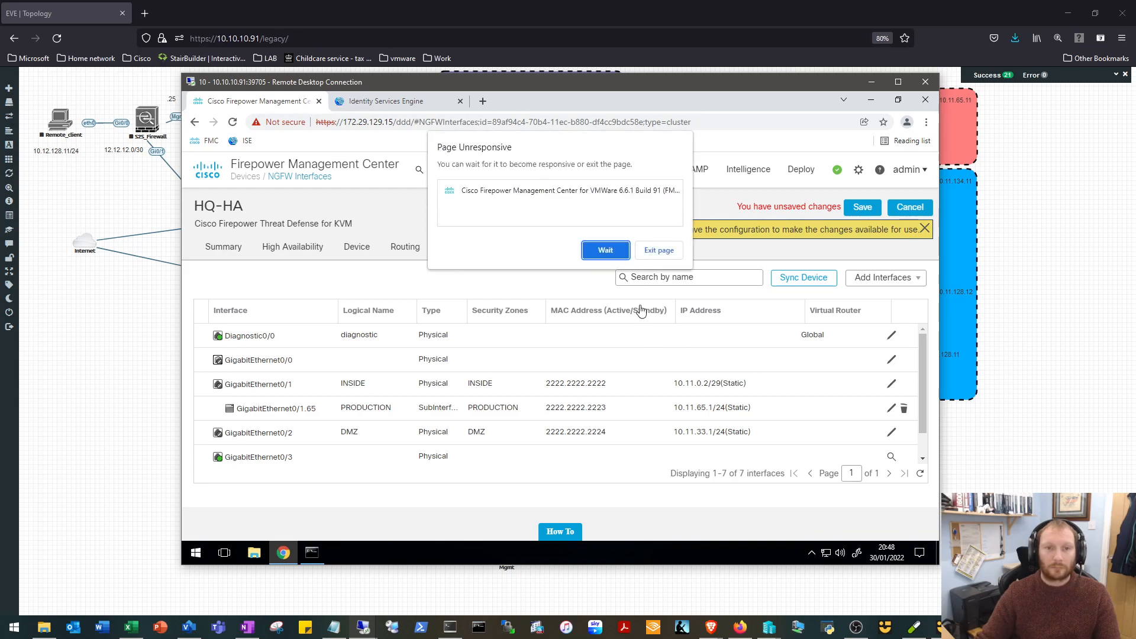
# Open GigabitEthernet0/0 for editing, choosing to wait whenever the page is unresponsive.
pyautogui.click(607, 253)
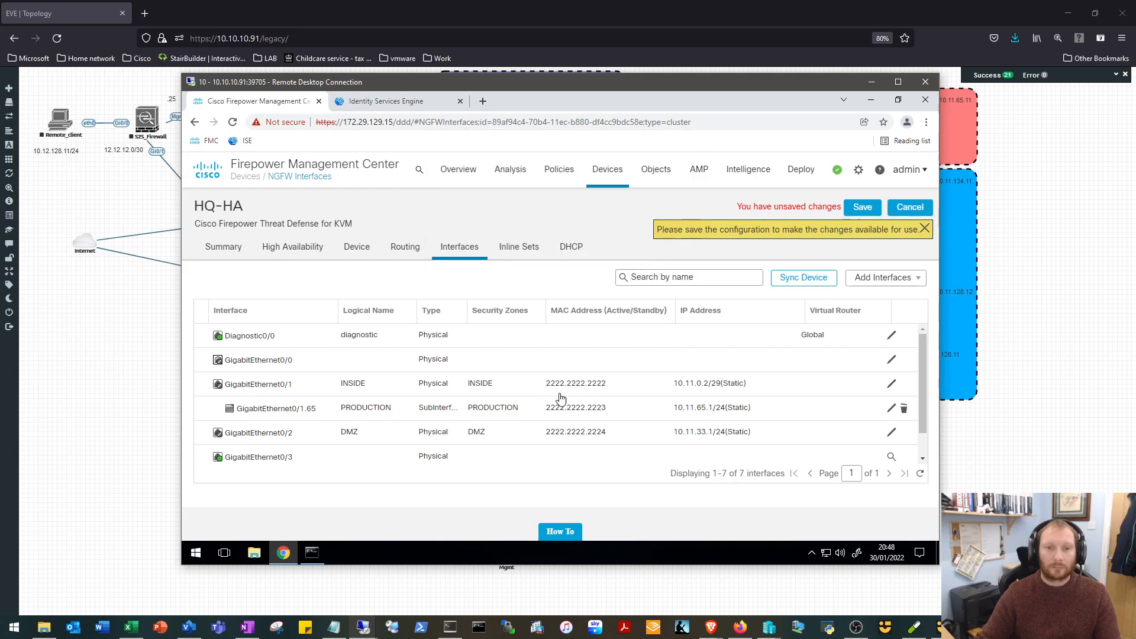
pyautogui.click(594, 395)
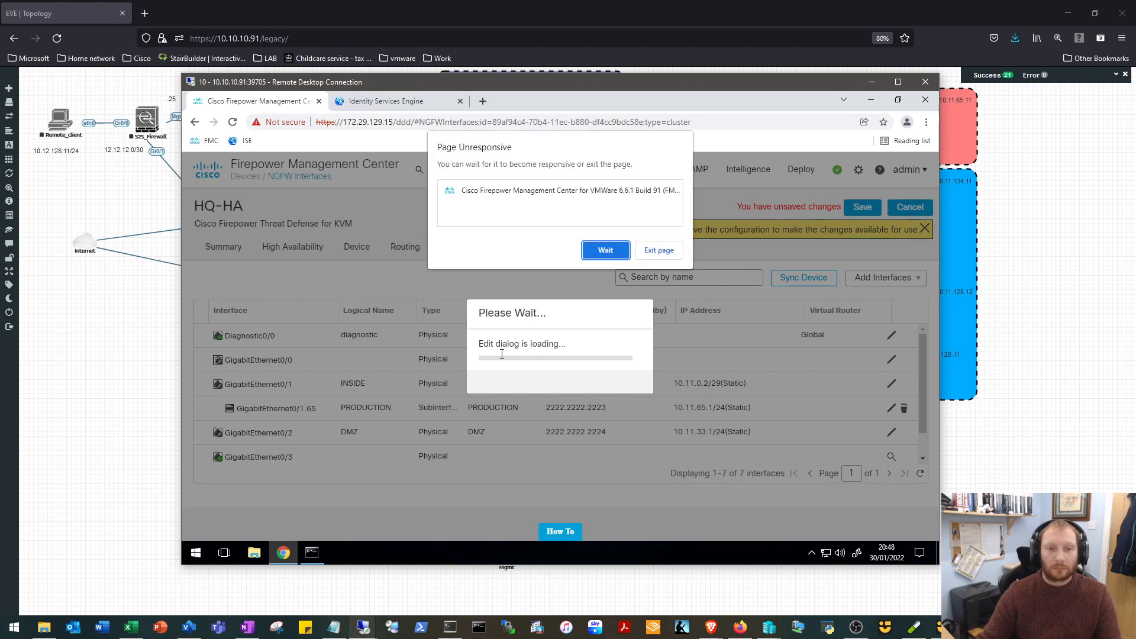
pyautogui.click(592, 254)
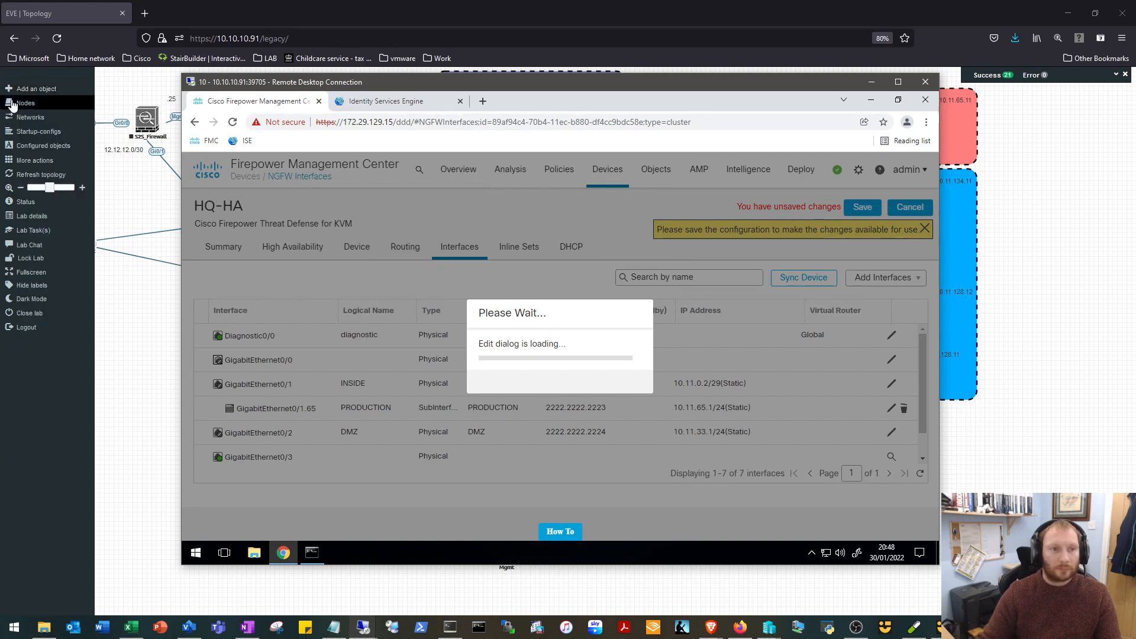
# Check the CPU usage of the configured nodes in EVE beside the remote session, and keep waiting for the unresponsive page.
pyautogui.click(25, 103)
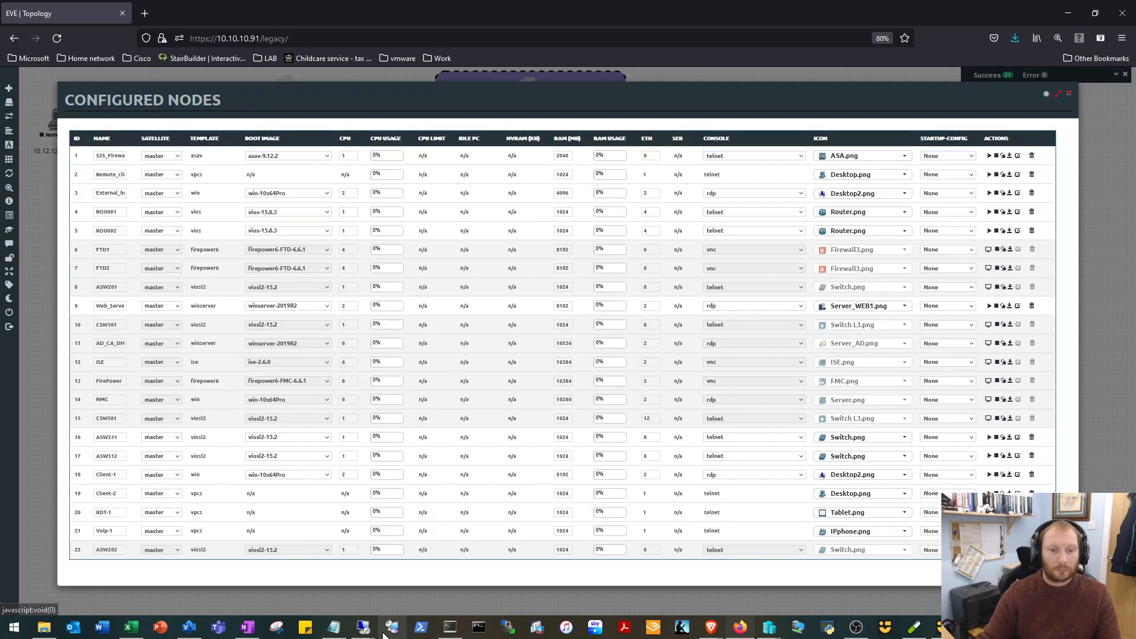
pyautogui.moveTo(364, 626)
pyautogui.click(462, 556)
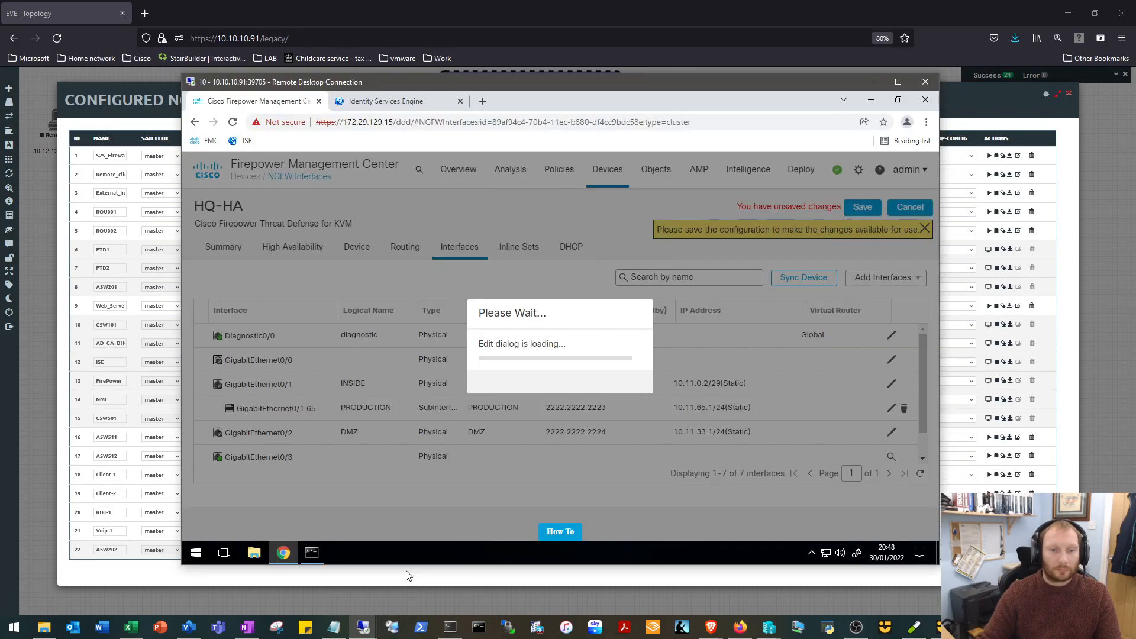
pyautogui.moveTo(640, 82); pyautogui.dragTo(860, 97)
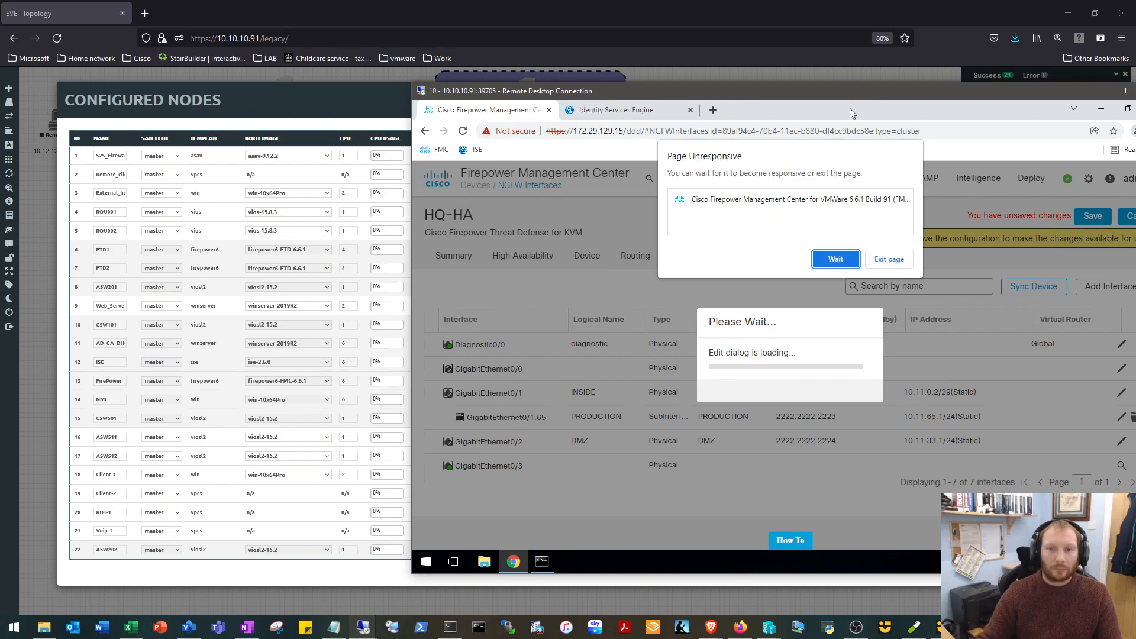
pyautogui.click(830, 265)
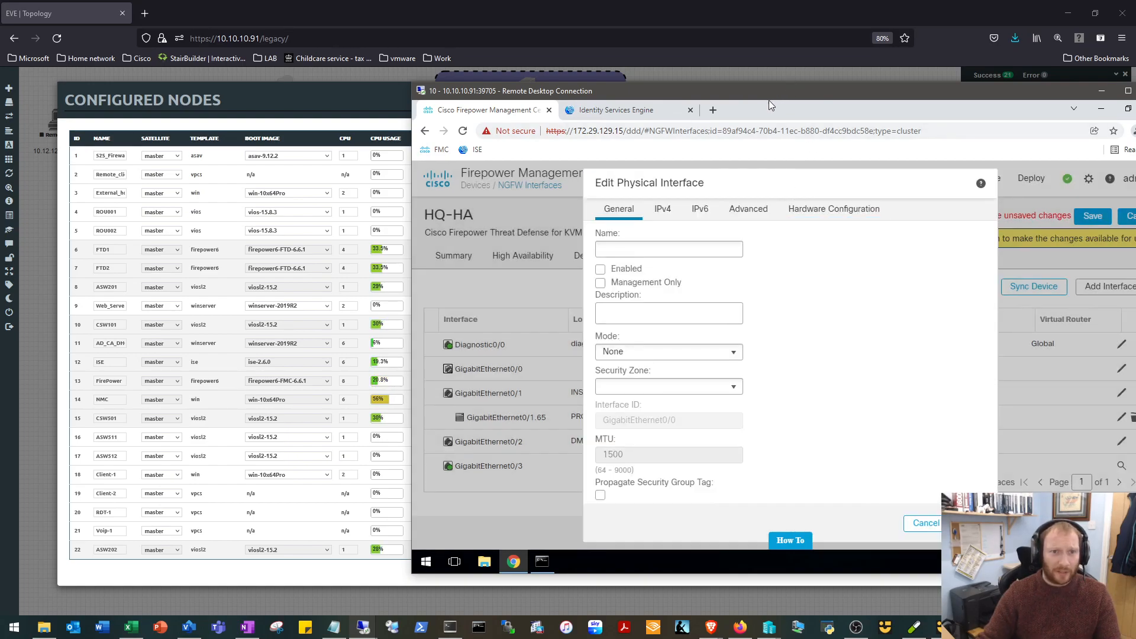
# Name GigabitEthernet0/0 OUTSIDE and enable it, waiting for the page to respond.
pyautogui.moveTo(766, 93); pyautogui.dragTo(560, 48)
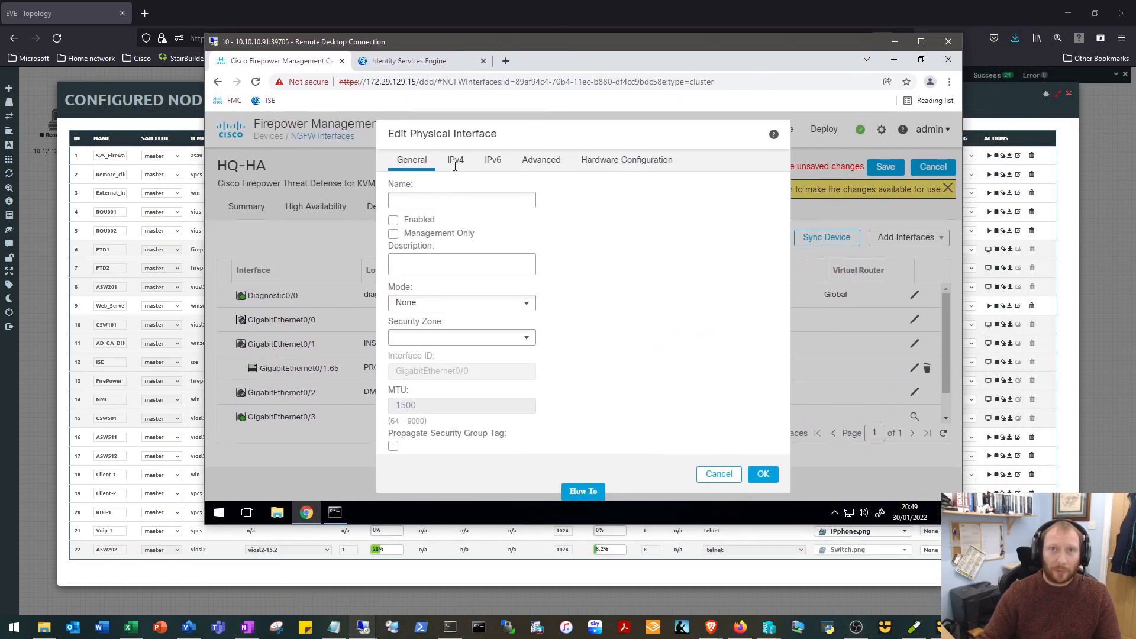
pyautogui.click(484, 199)
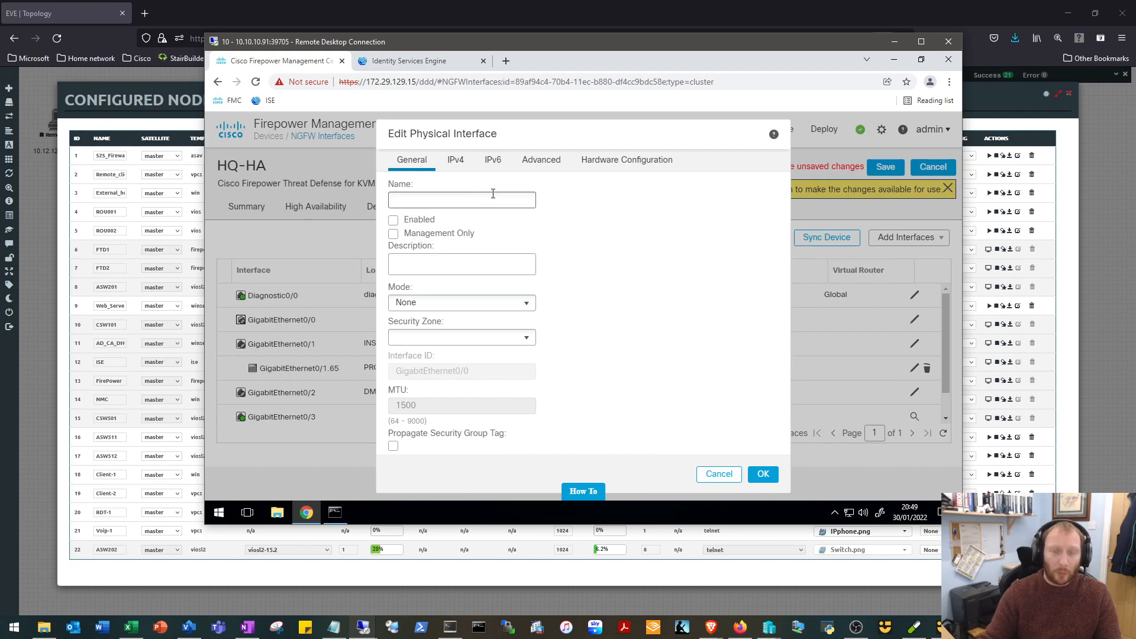
pyautogui.click(493, 194)
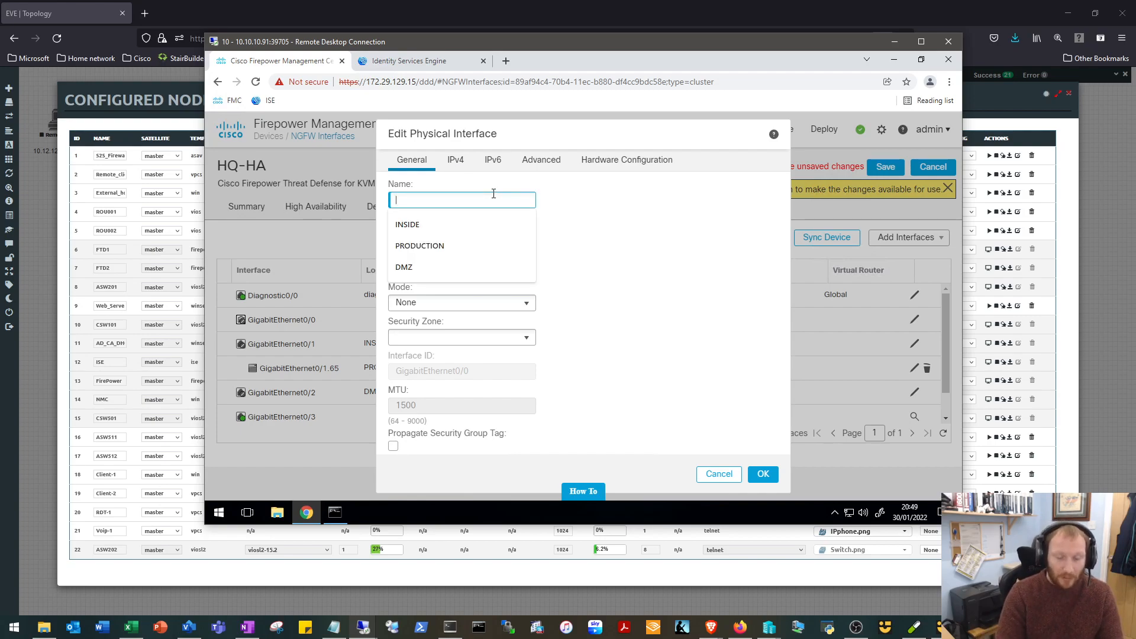
pyautogui.write('OUTSIDE')
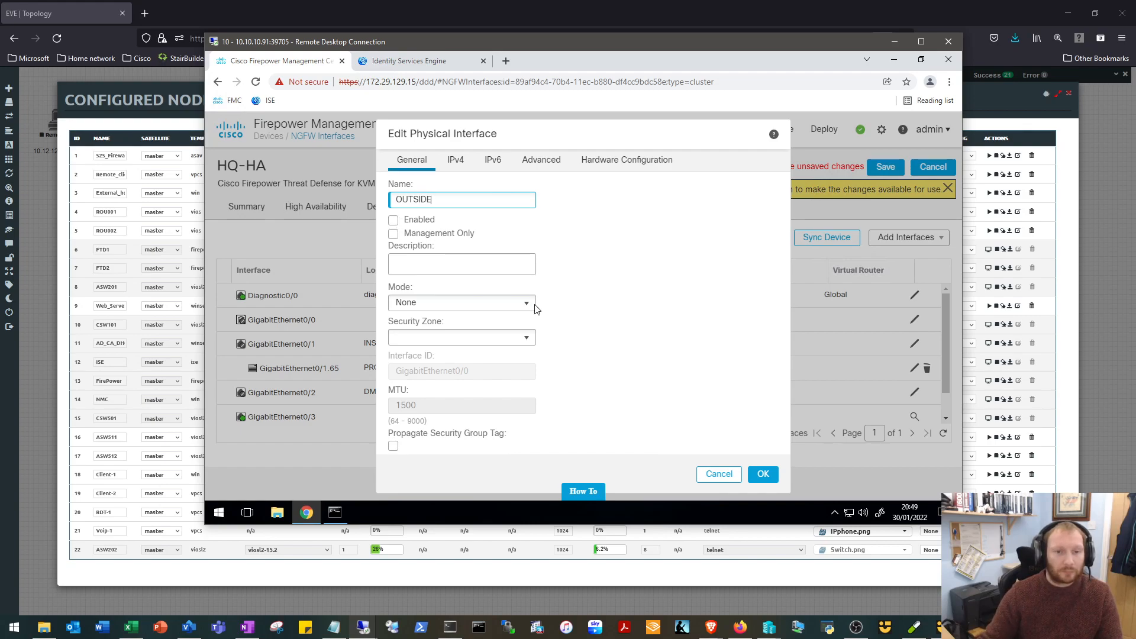
pyautogui.click(394, 221)
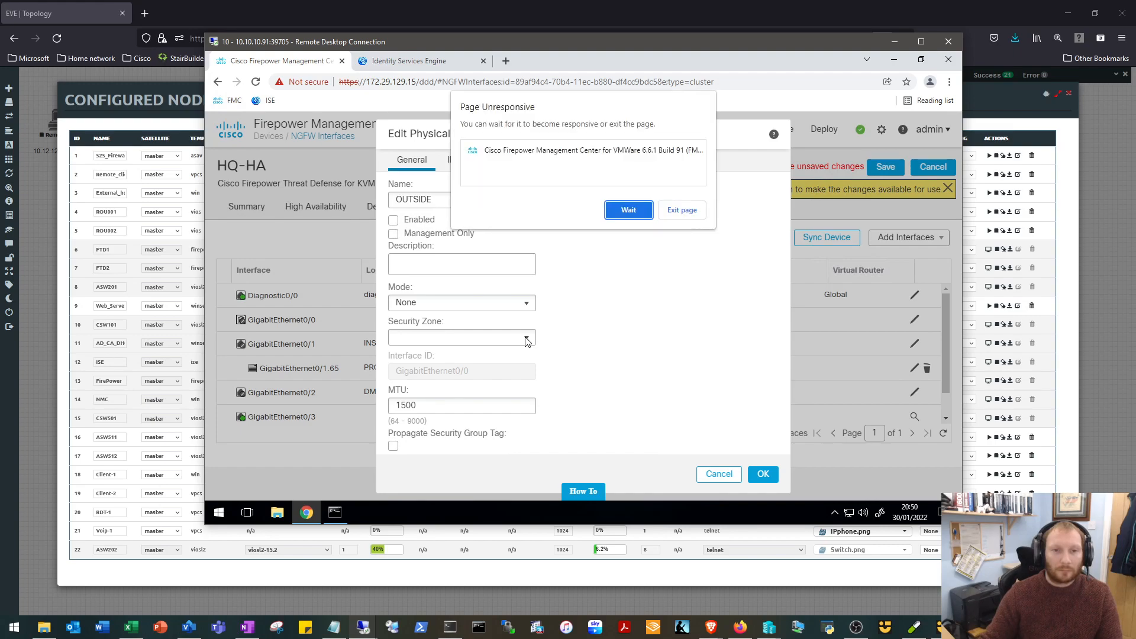
pyautogui.click(628, 210)
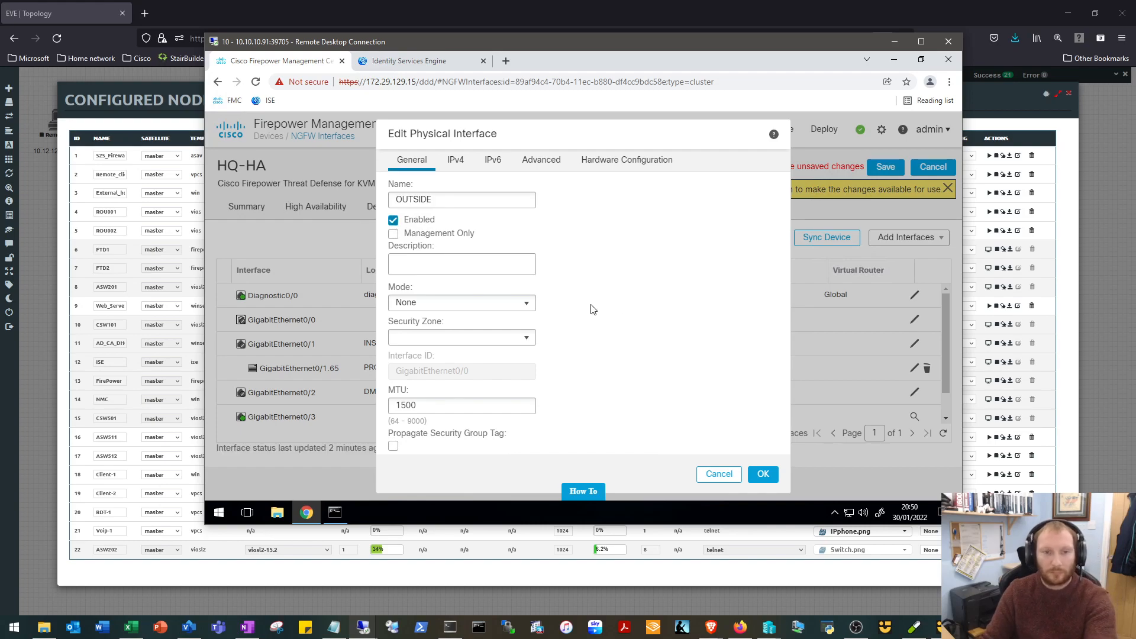
# Create a new security zone named OUTSIDE for GigabitEthernet0/0.
pyautogui.click(469, 344)
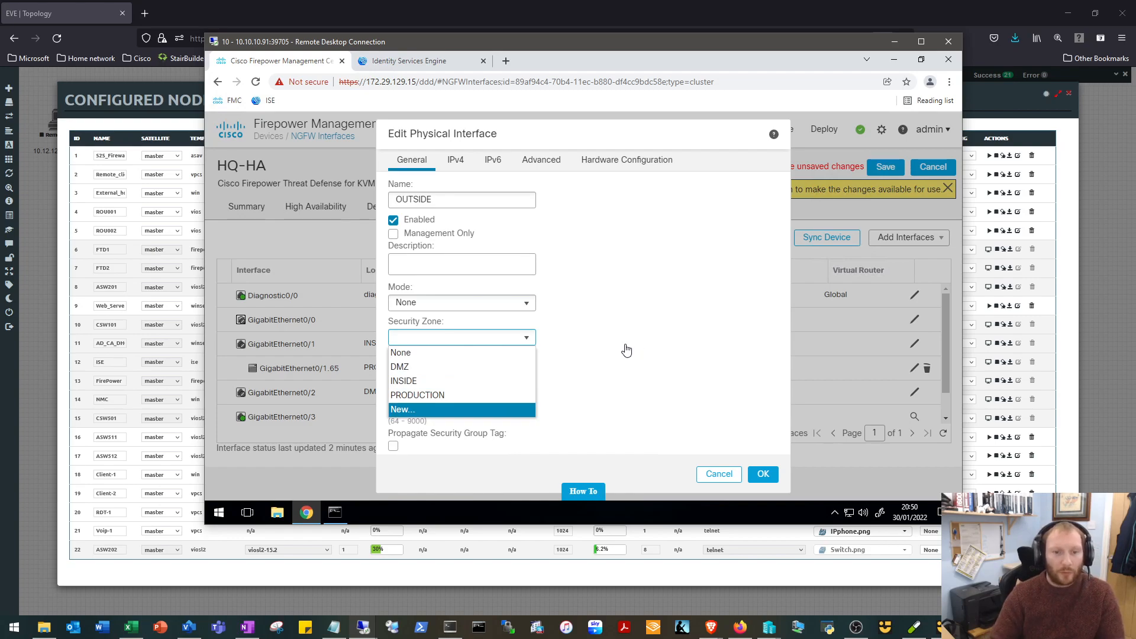
pyautogui.press('Return')
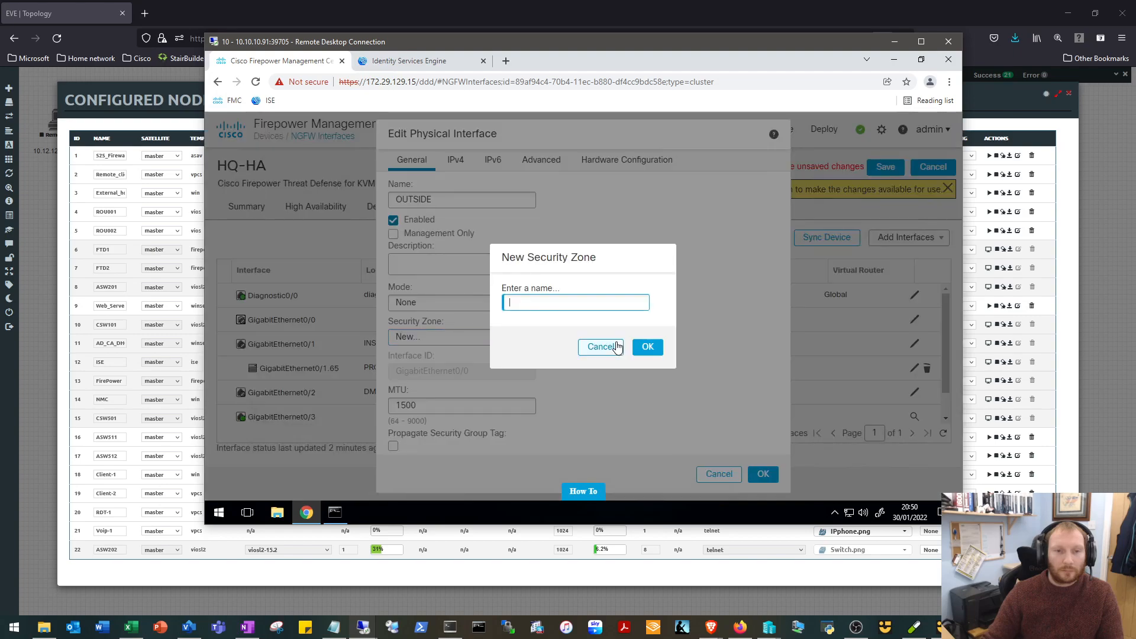
pyautogui.write('OUTSIDE')
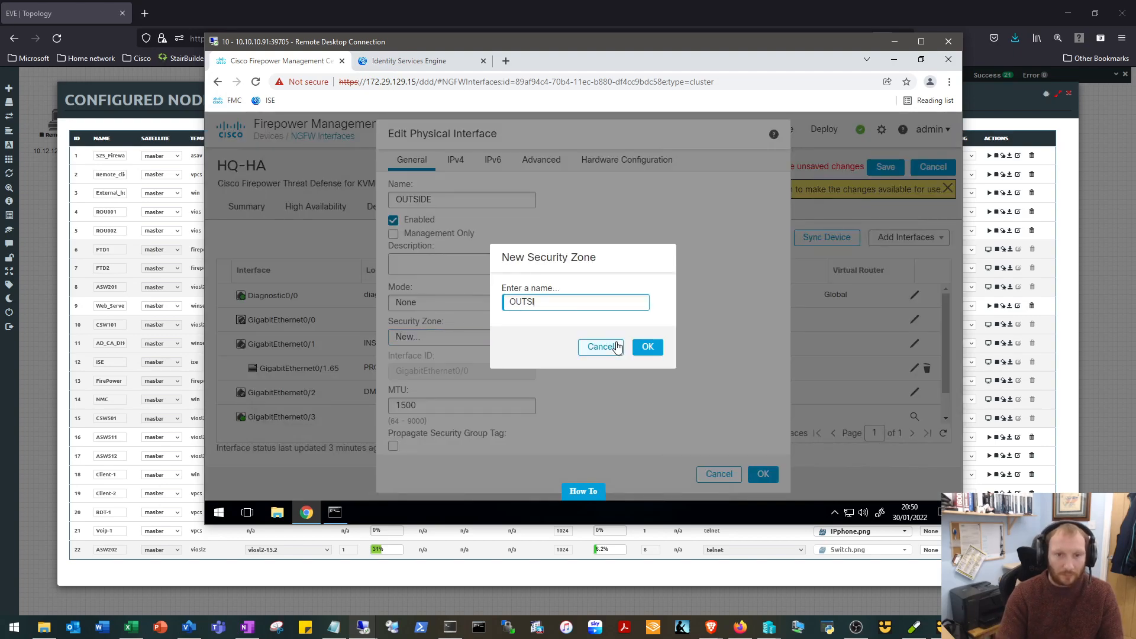
pyautogui.click(654, 350)
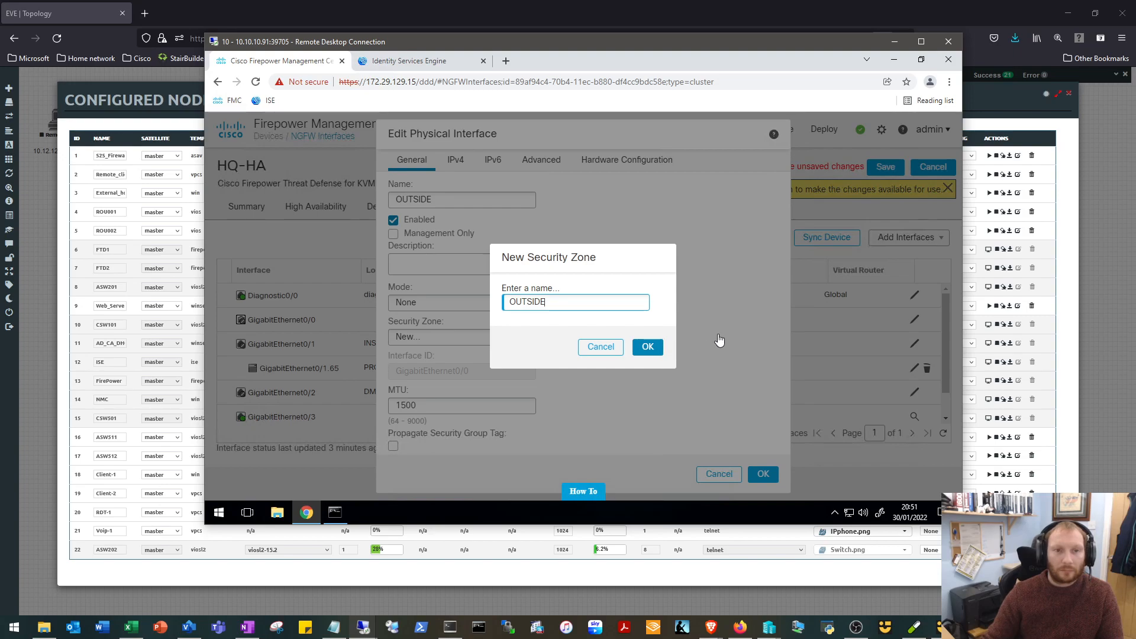
pyautogui.press('Return')
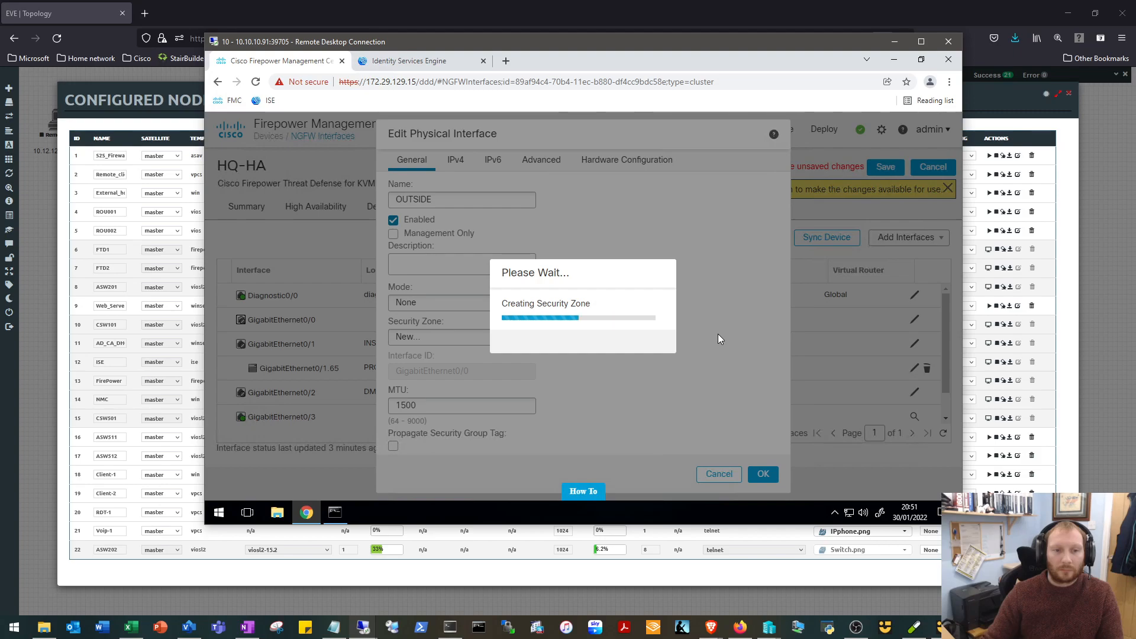
# Set the static IPv4 address of GigabitEthernet0/0 to 11.11.11.1/29.
pyautogui.moveTo(485, 37); pyautogui.dragTo(491, 69)
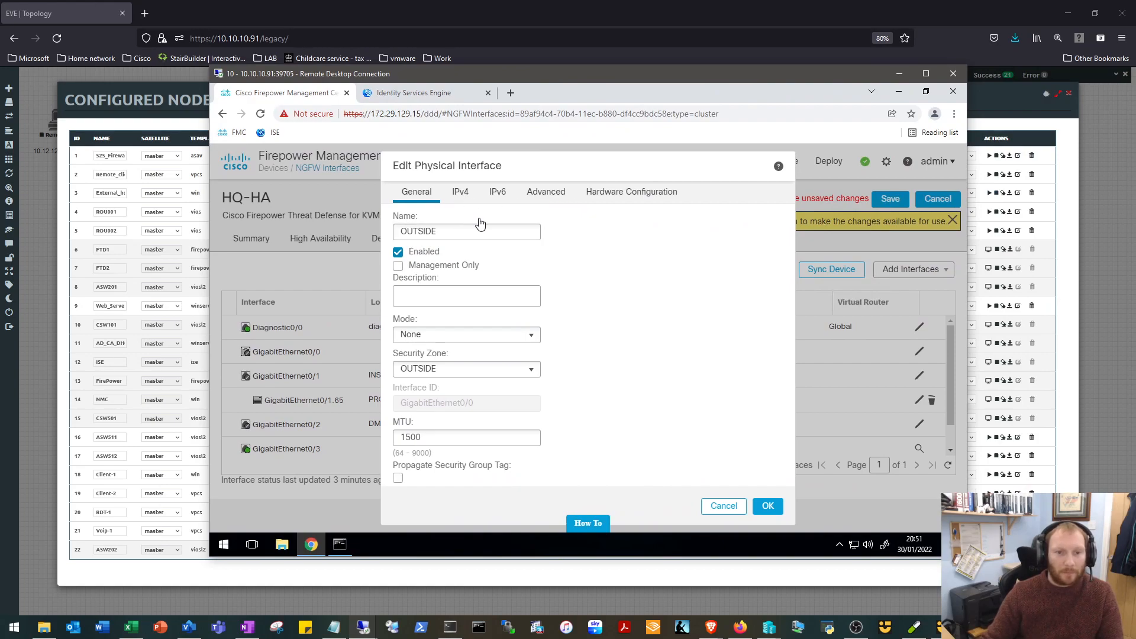
pyautogui.click(470, 190)
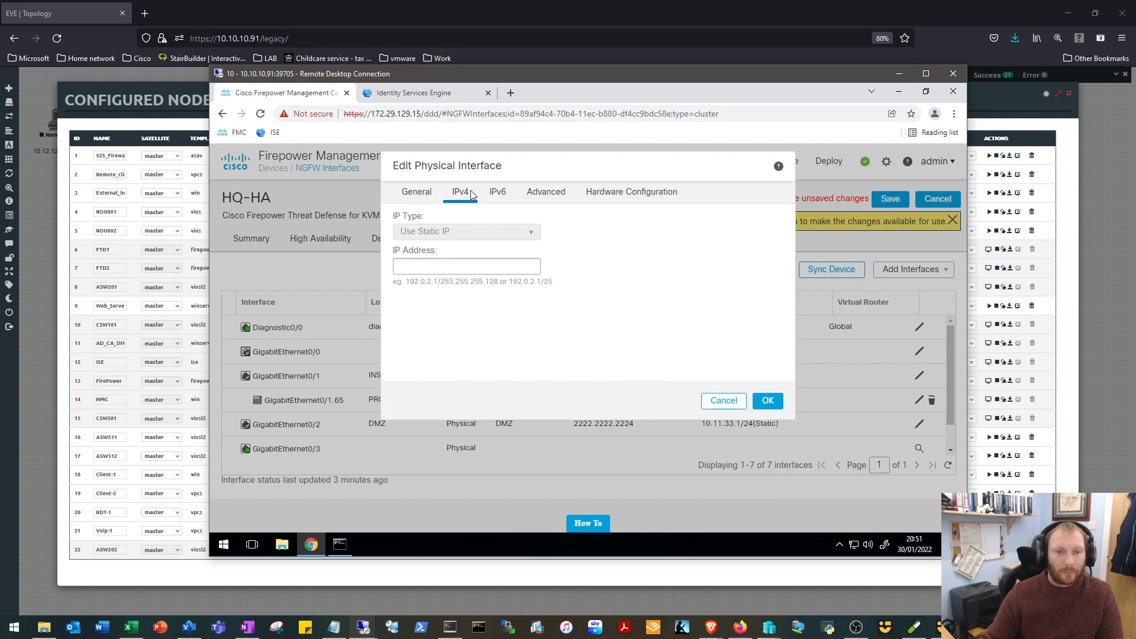
pyautogui.click(467, 265)
pyautogui.write('1')
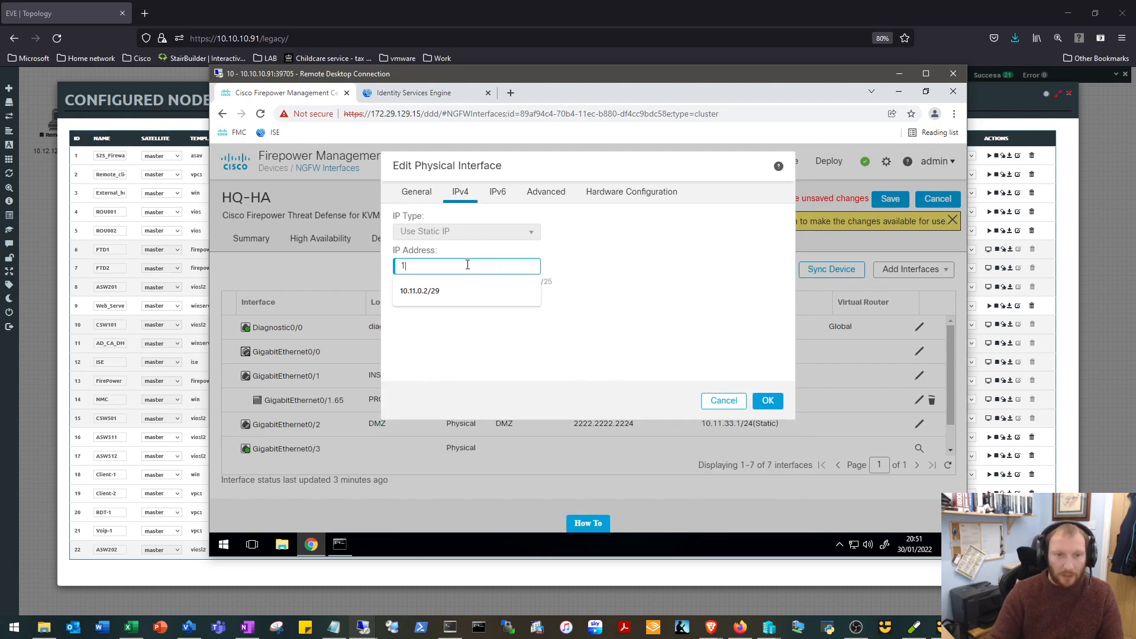
pyautogui.write('1.11.11.1')
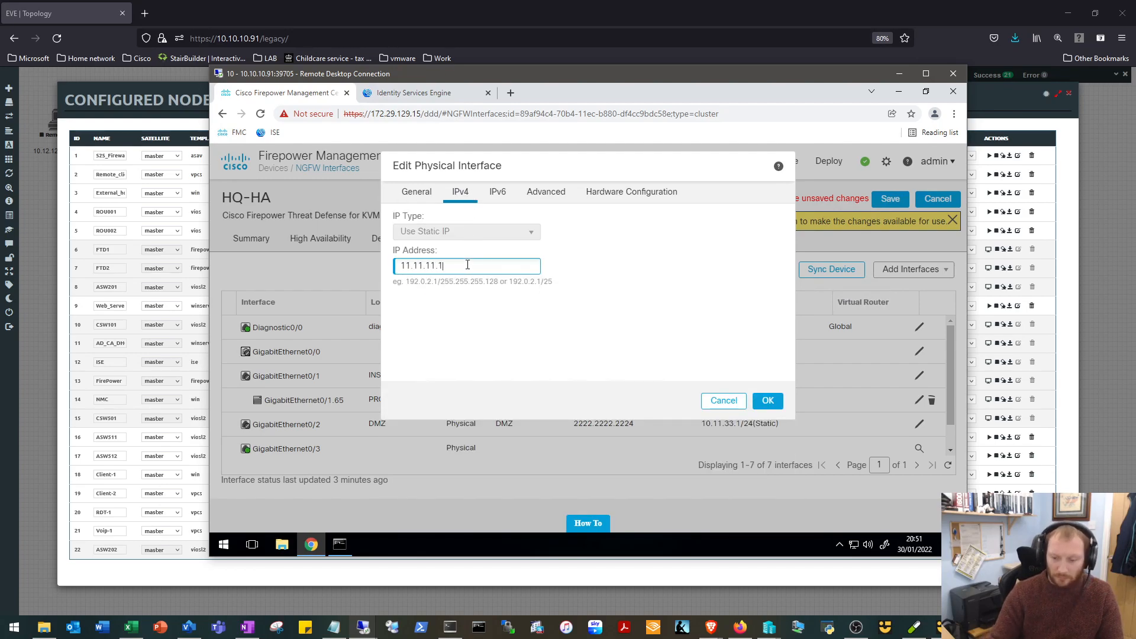
pyautogui.write('/29')
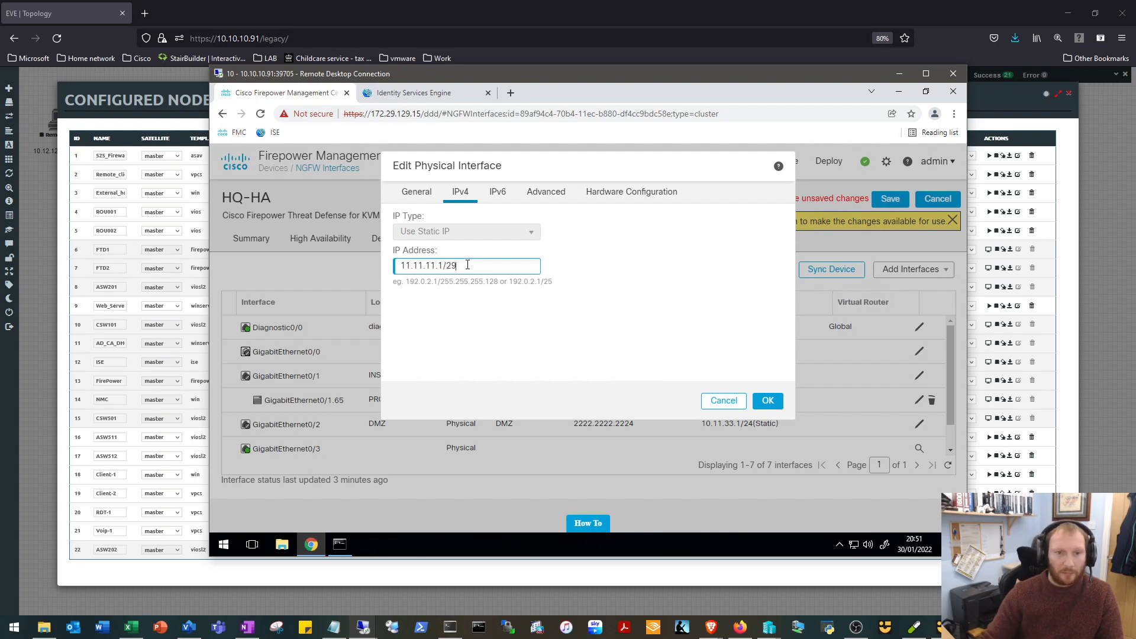
# Set the active MAC address of GigabitEthernet0/0 to 2222.2222.2225 and confirm the interface settings.
pyautogui.click(552, 195)
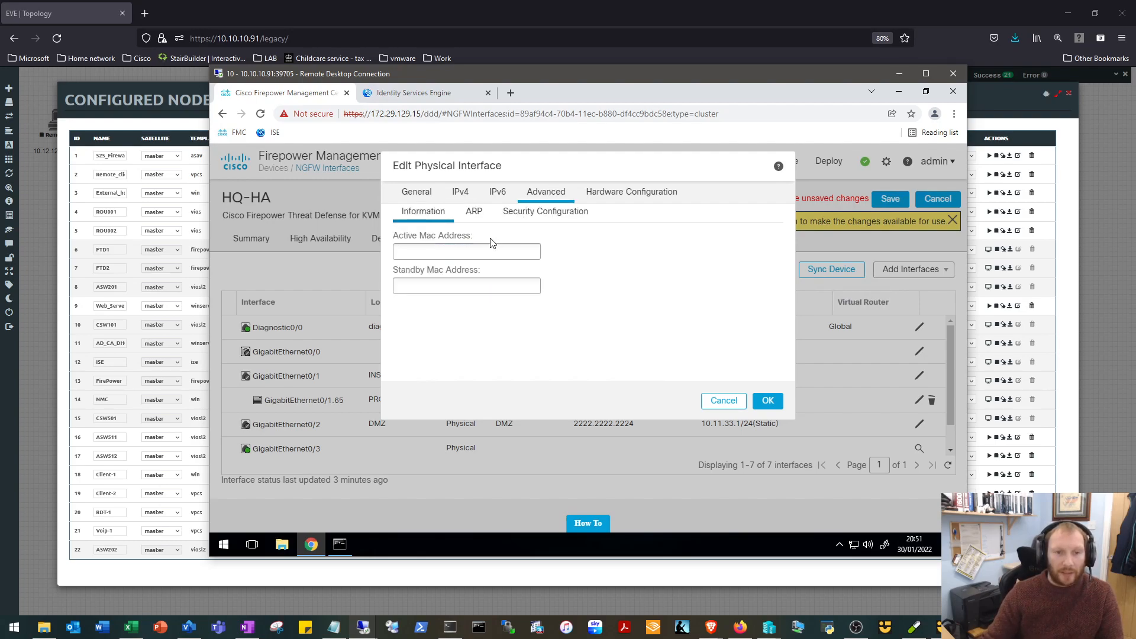
pyautogui.click(477, 249)
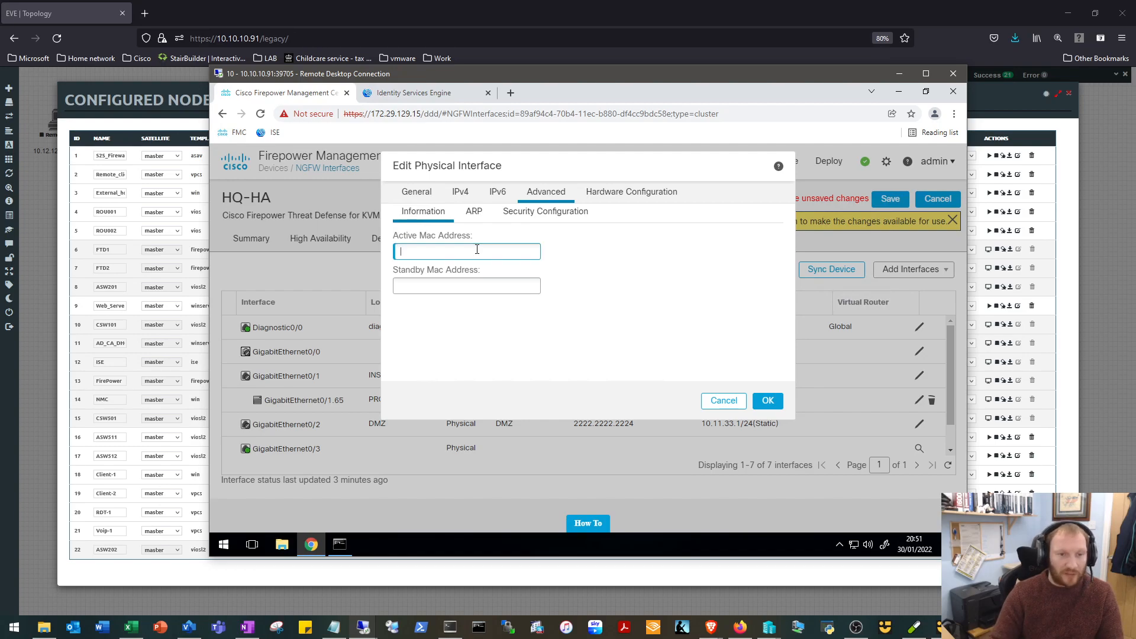
pyautogui.write('2222.2222.2225')
pyautogui.click(768, 402)
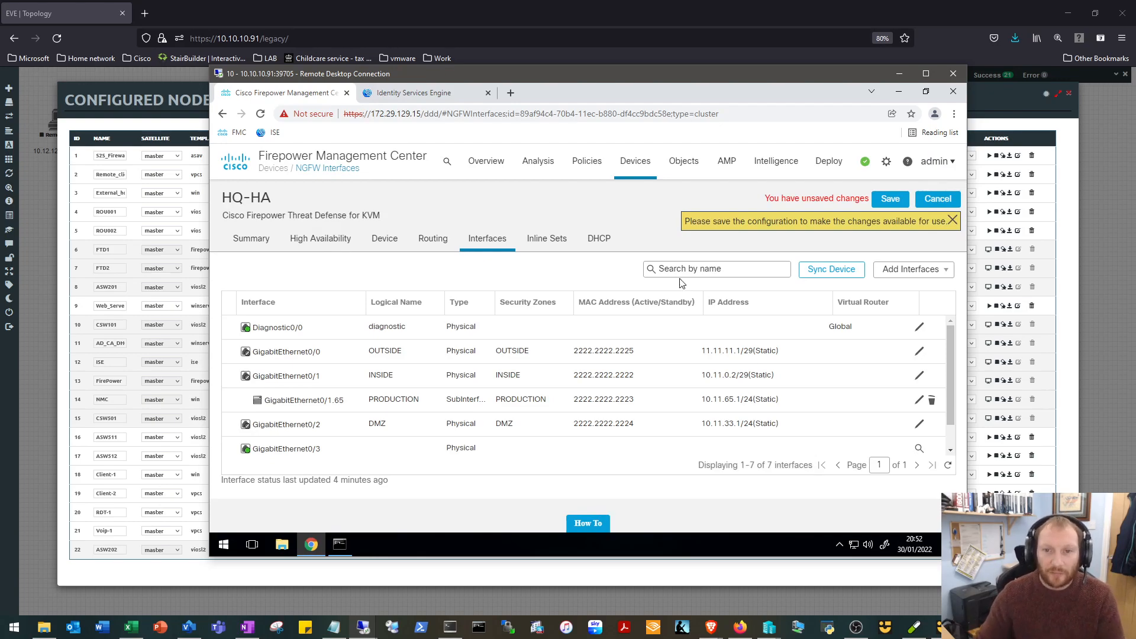
# Save the HQ-HA interface configuration, closing the configured nodes list in EVE while waiting, and return to the remote session.
pyautogui.click(880, 200)
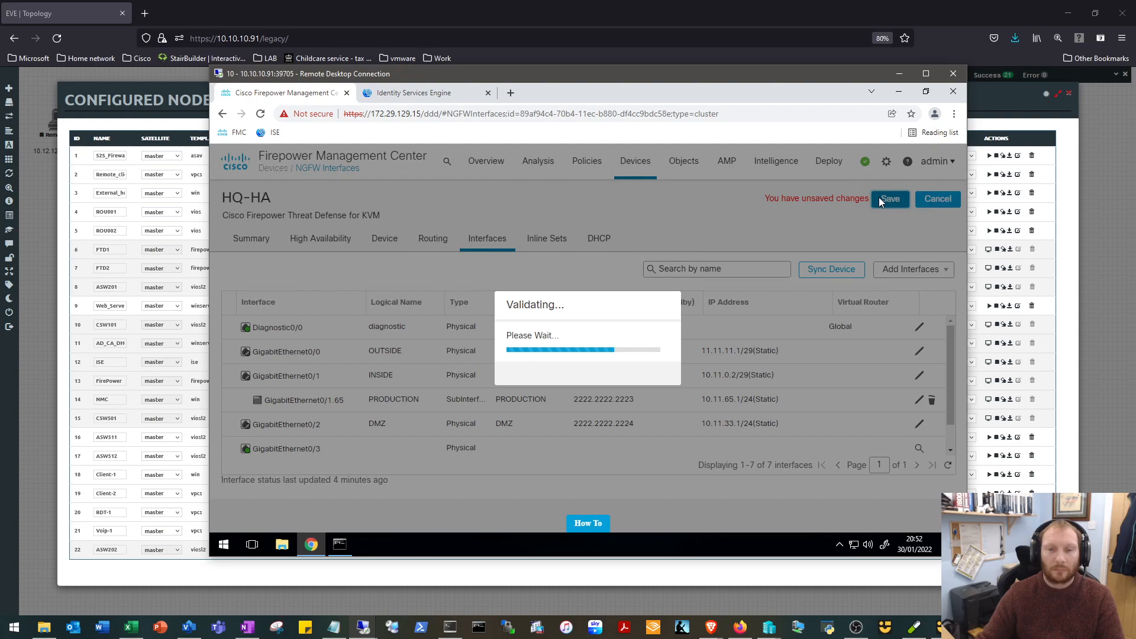
pyautogui.moveTo(716, 73); pyautogui.dragTo(712, 175)
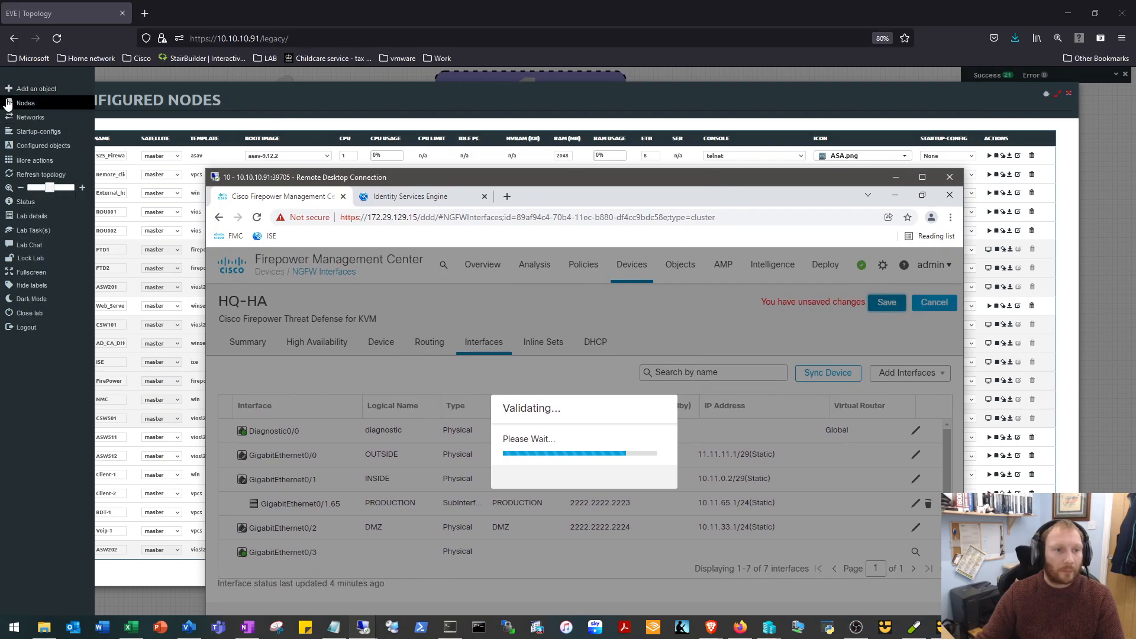
pyautogui.click(9, 103)
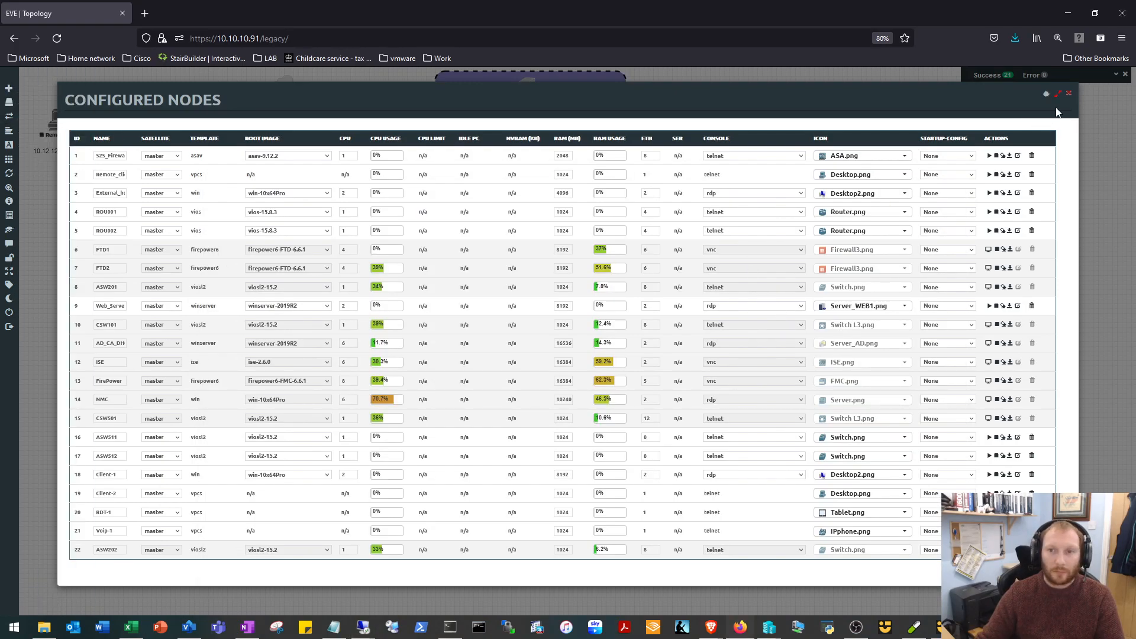
pyautogui.click(1068, 93)
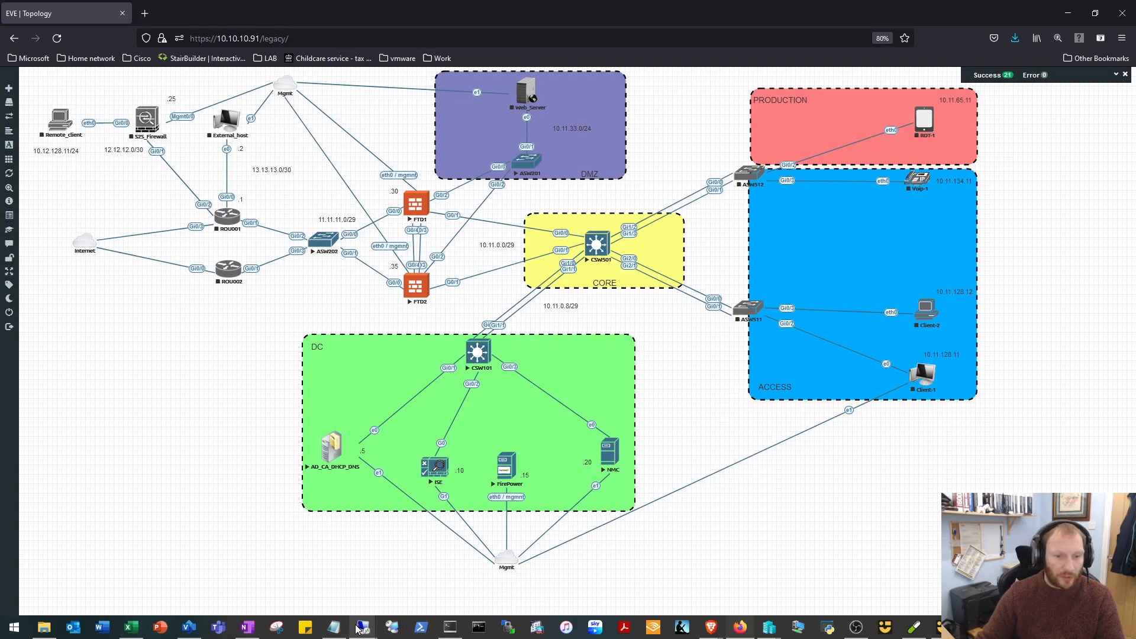
pyautogui.moveTo(359, 627)
pyautogui.click(395, 586)
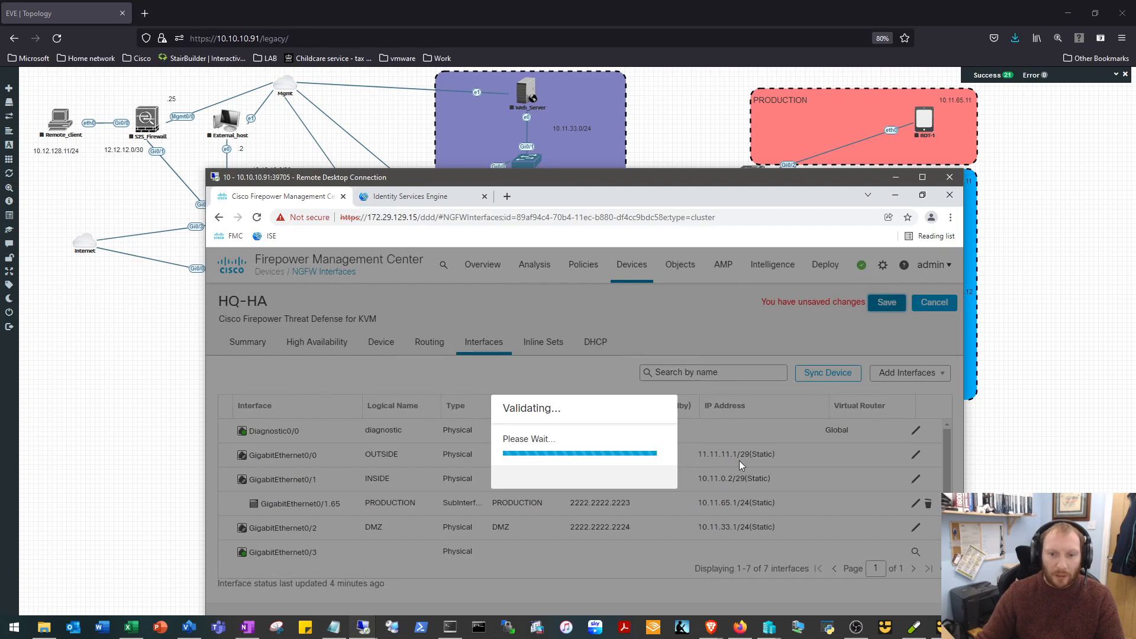
pyautogui.moveTo(671, 176); pyautogui.dragTo(642, 182)
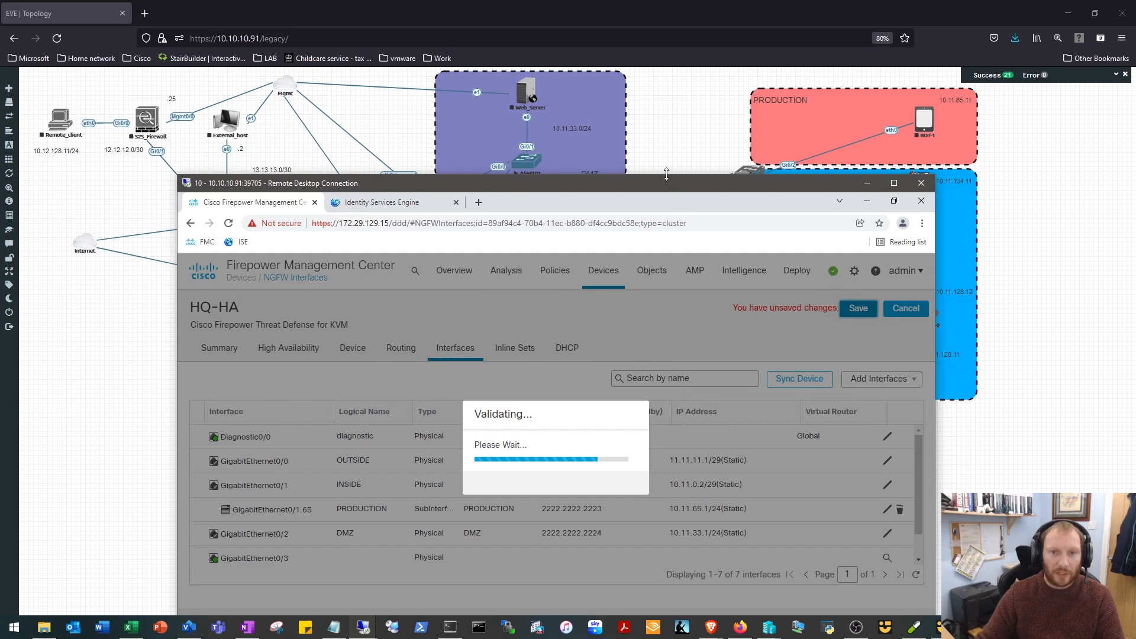
pyautogui.moveTo(661, 189); pyautogui.dragTo(696, 123)
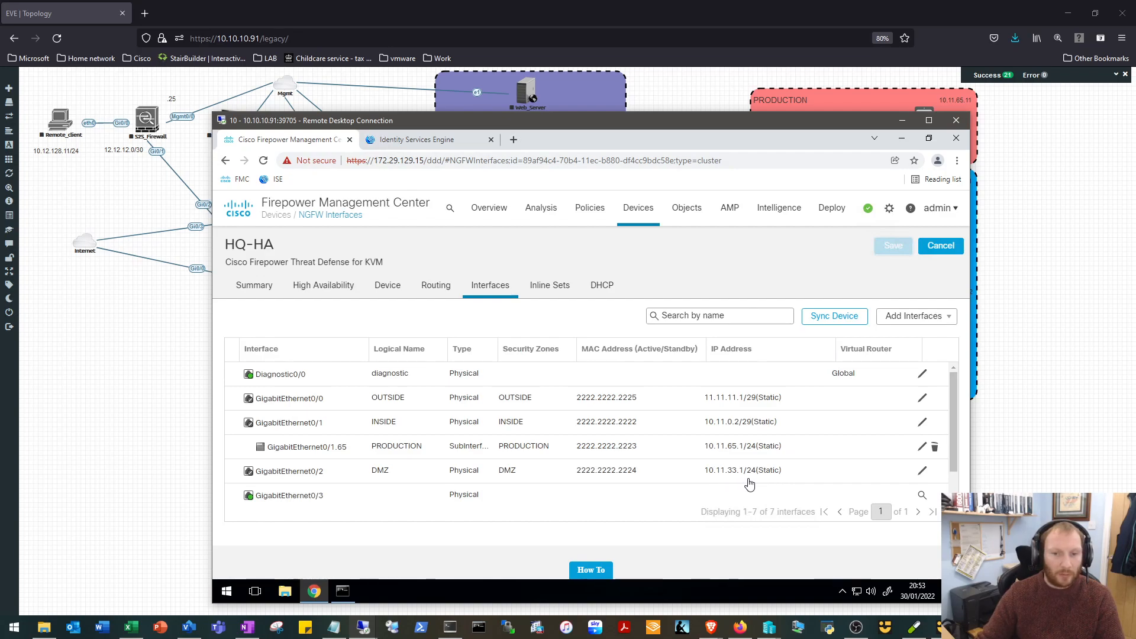
pyautogui.moveTo(619, 118); pyautogui.dragTo(570, 63)
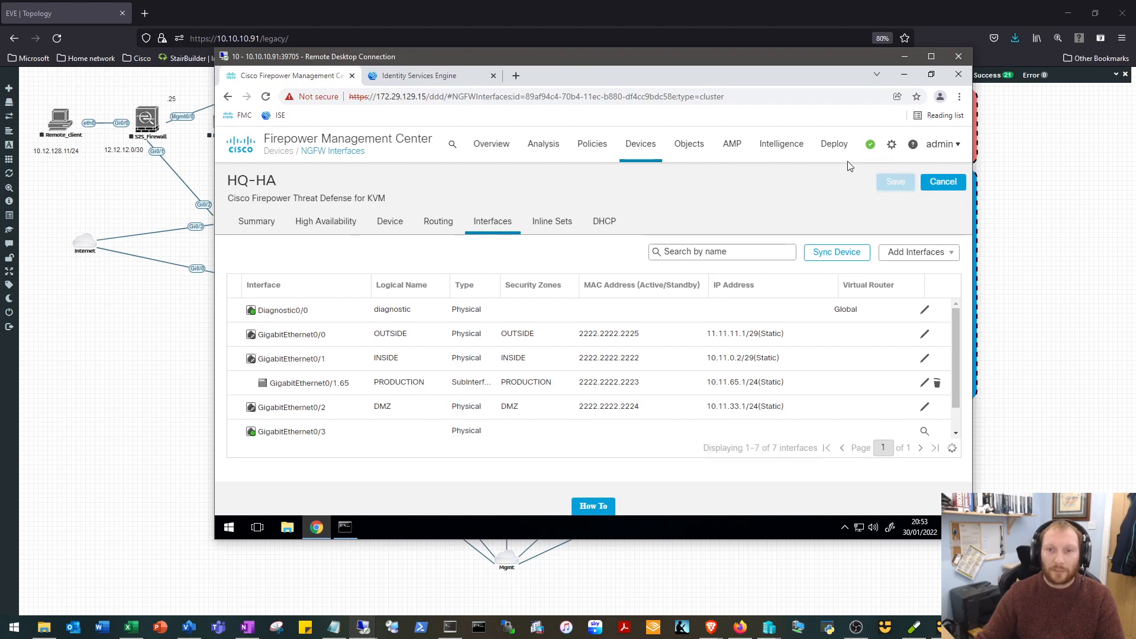
# Deploy the pending configuration changes to HQ-HA.
pyautogui.moveTo(835, 147)
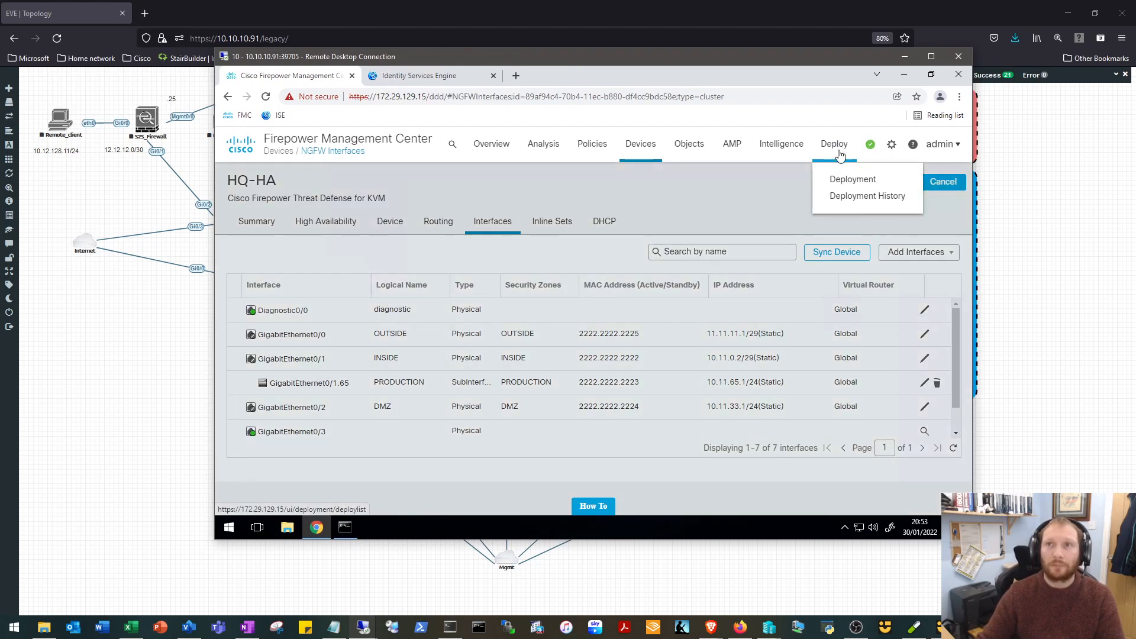
pyautogui.click(839, 185)
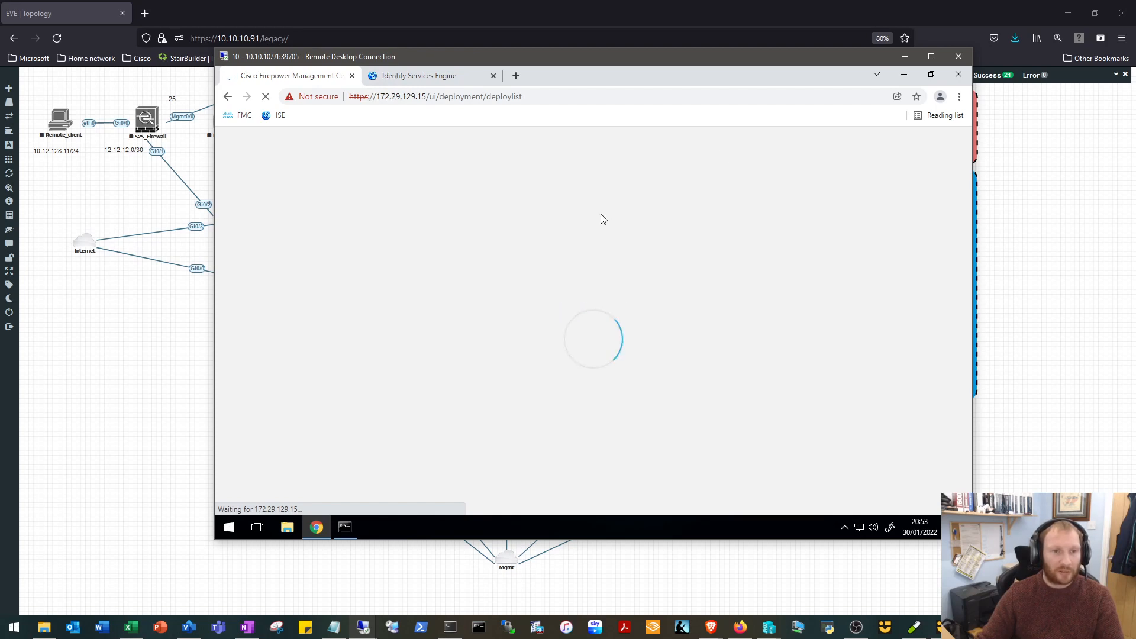
pyautogui.moveTo(613, 57); pyautogui.dragTo(623, 310)
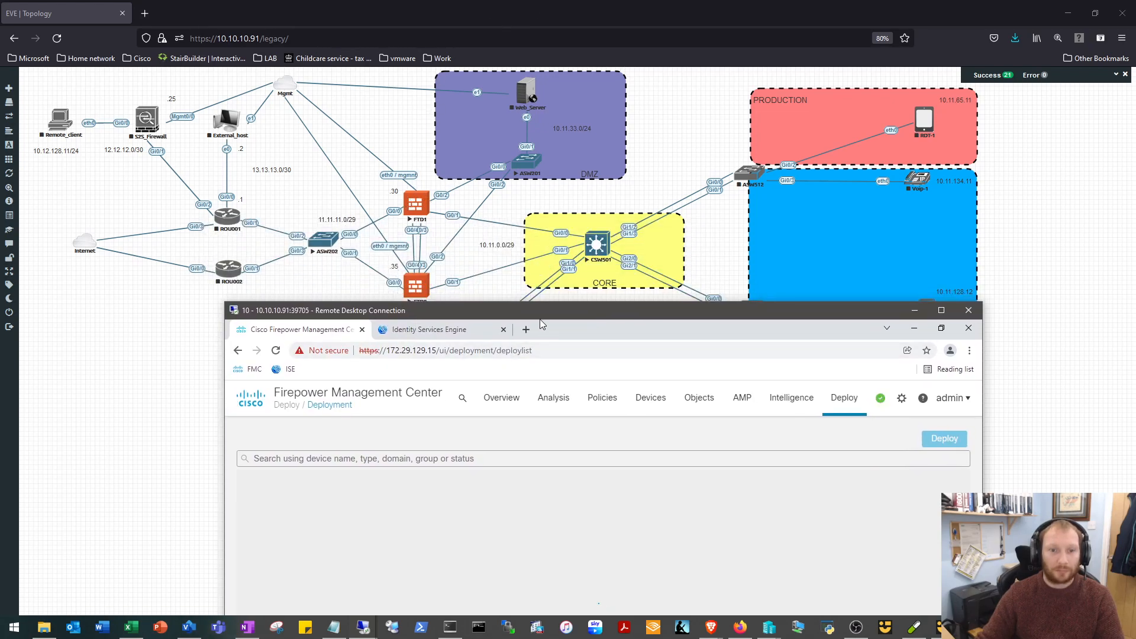
pyautogui.moveTo(541, 311); pyautogui.dragTo(468, 63)
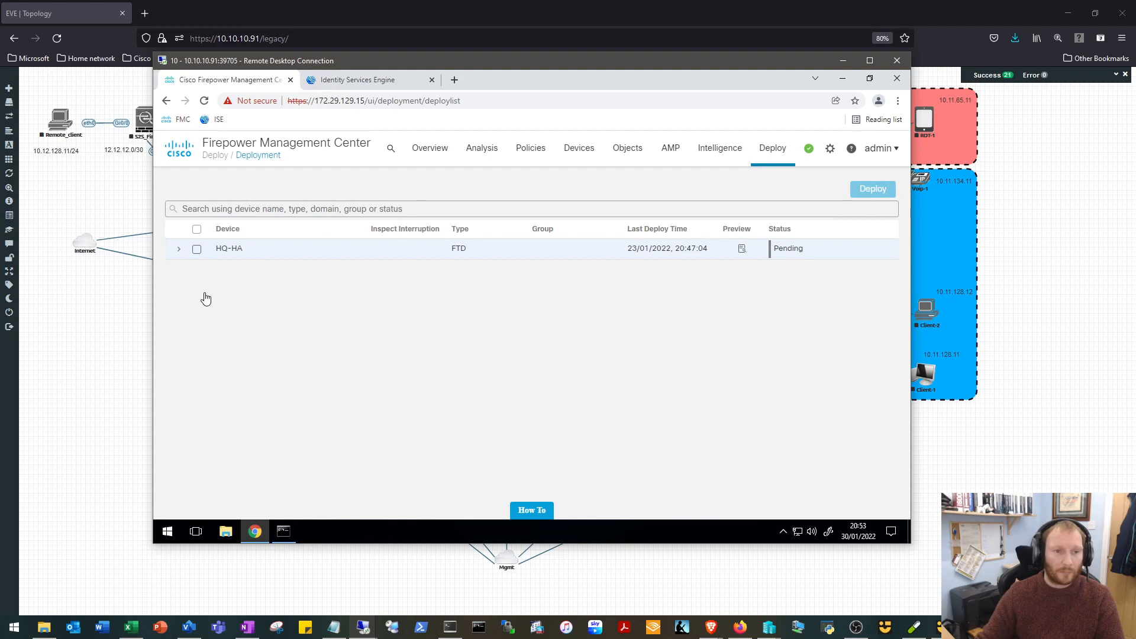
pyautogui.click(197, 248)
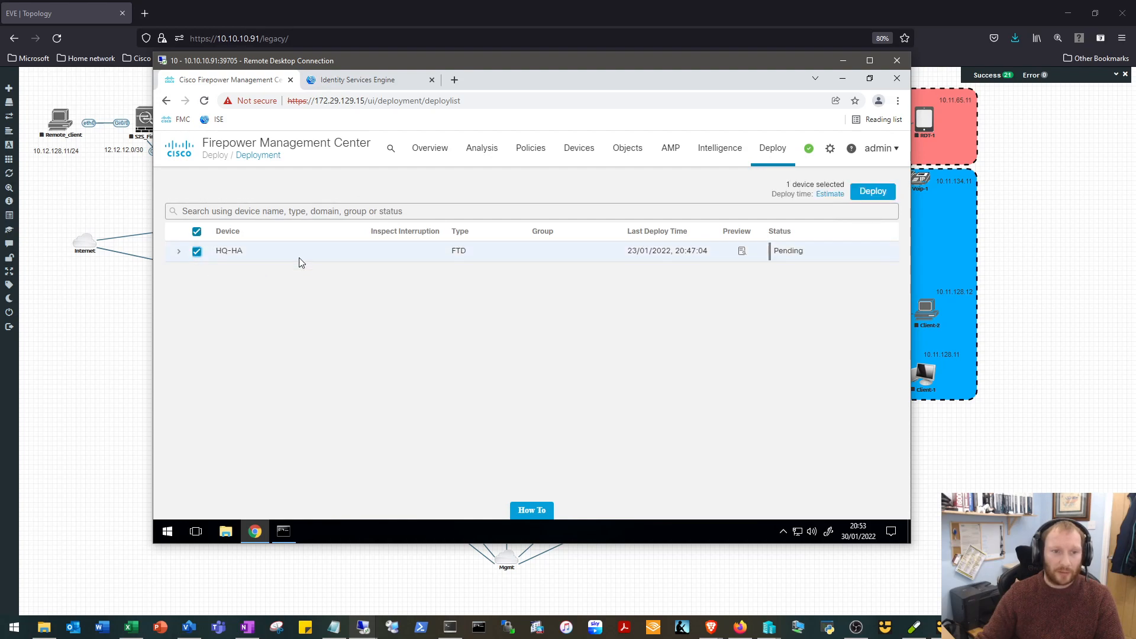
pyautogui.click(874, 198)
pyautogui.click(614, 358)
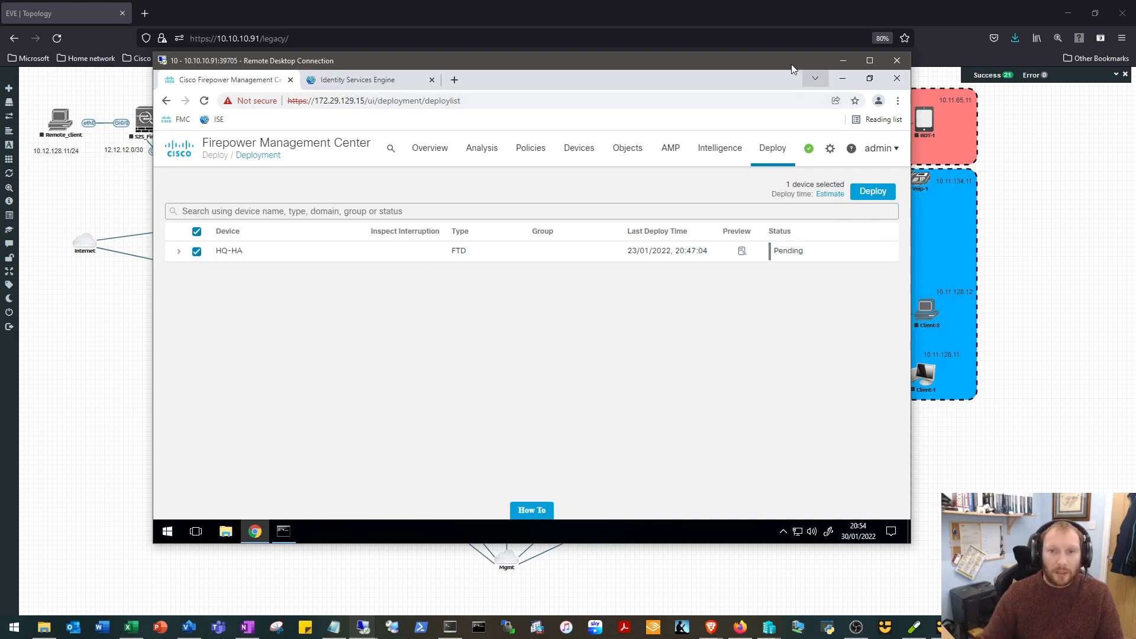
# Wait for the HQ-HA deployment with the remote session minimised, and check its status in the deployment list.
pyautogui.moveTo(772, 62); pyautogui.dragTo(823, 97)
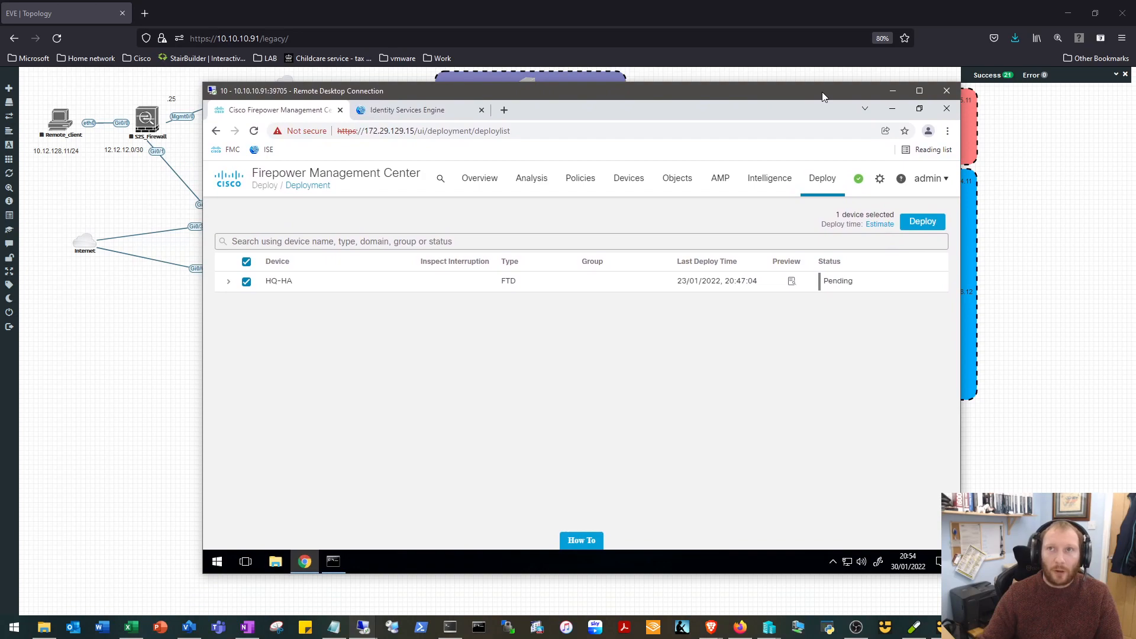
pyautogui.click(892, 95)
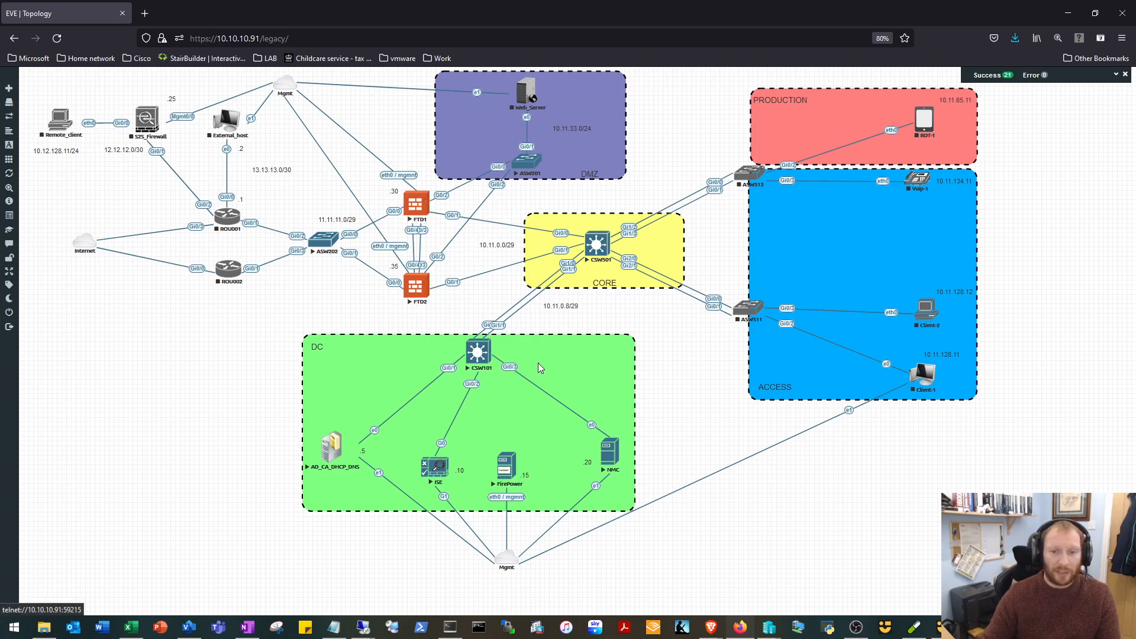
pyautogui.click(363, 626)
pyautogui.click(414, 579)
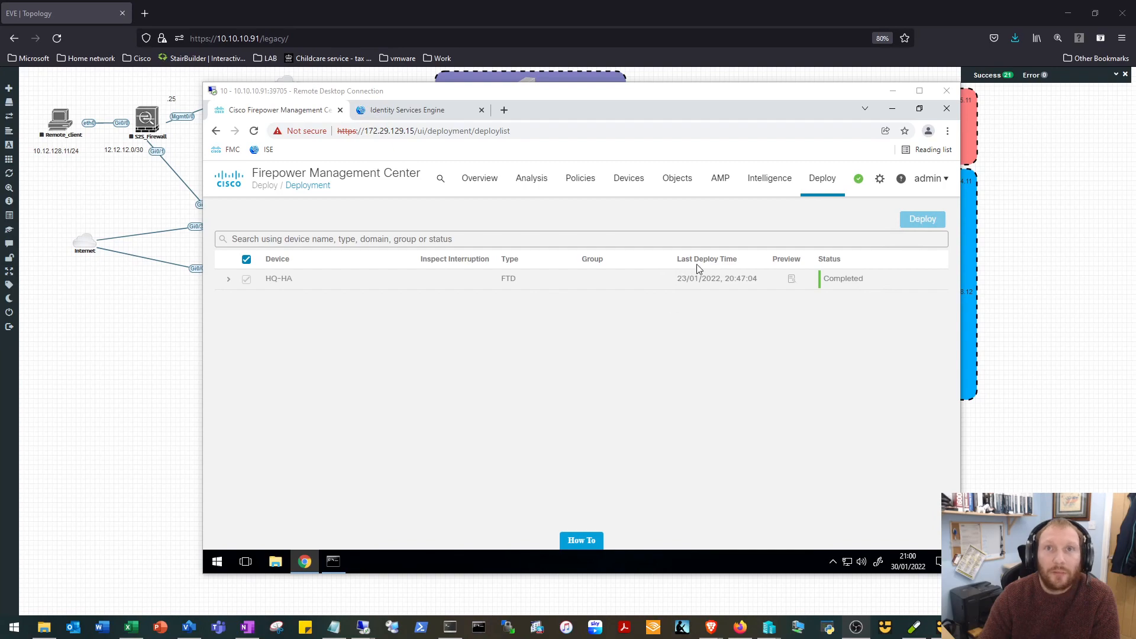
# Switch from the remote session to the CSW501 console in SuperPuTTY and wake its command prompt.
pyautogui.click(893, 91)
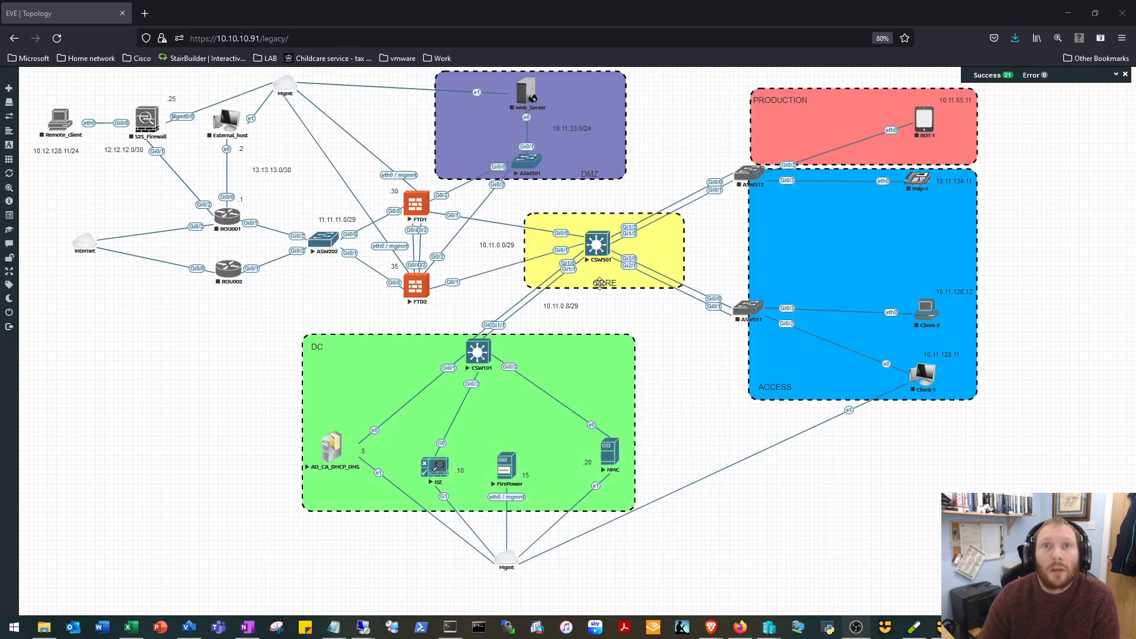
pyautogui.click(622, 254)
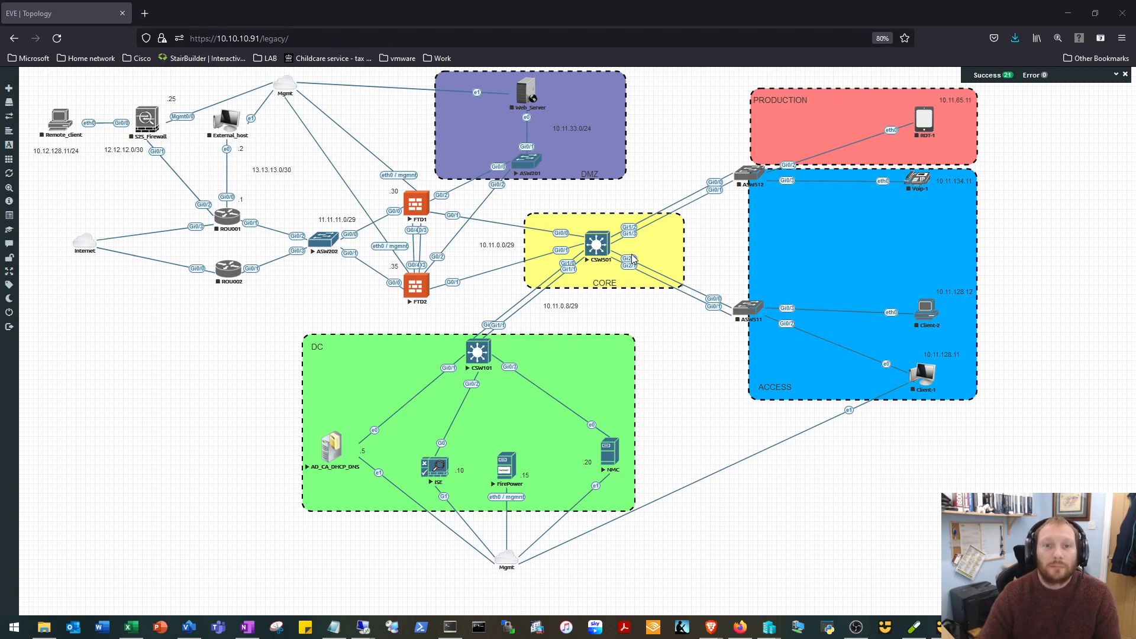
pyautogui.click(452, 626)
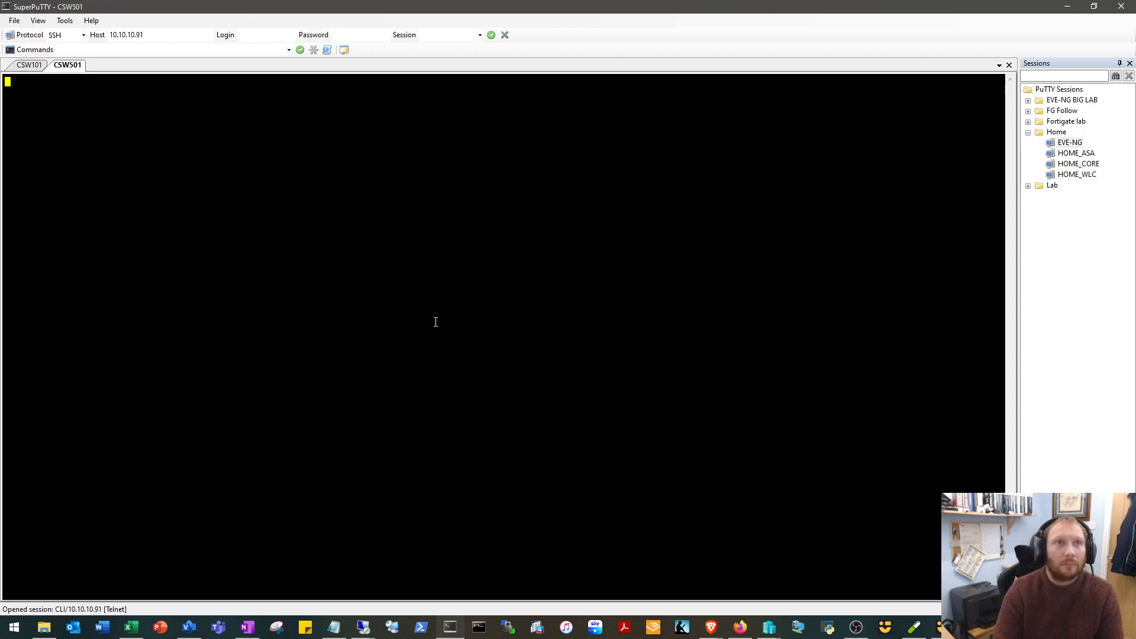
pyautogui.press('Return')
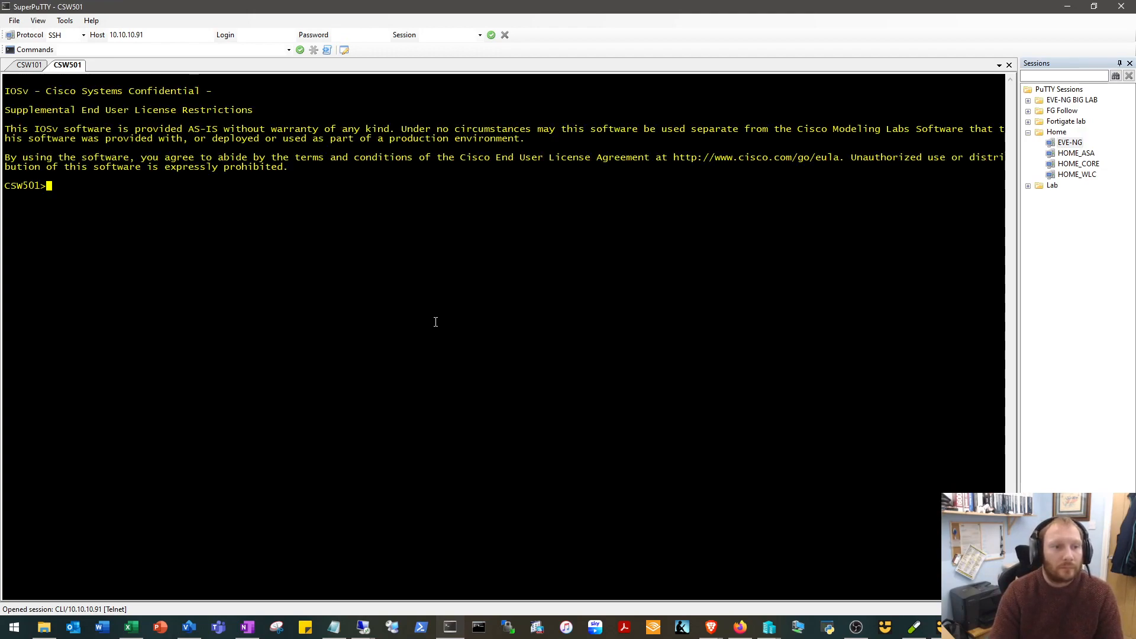
# Enter privileged mode on CSW501 and display the status of its interfaces.
pyautogui.write('EN')
pyautogui.press('Return')
pyautogui.write('SHO INT STATUS')
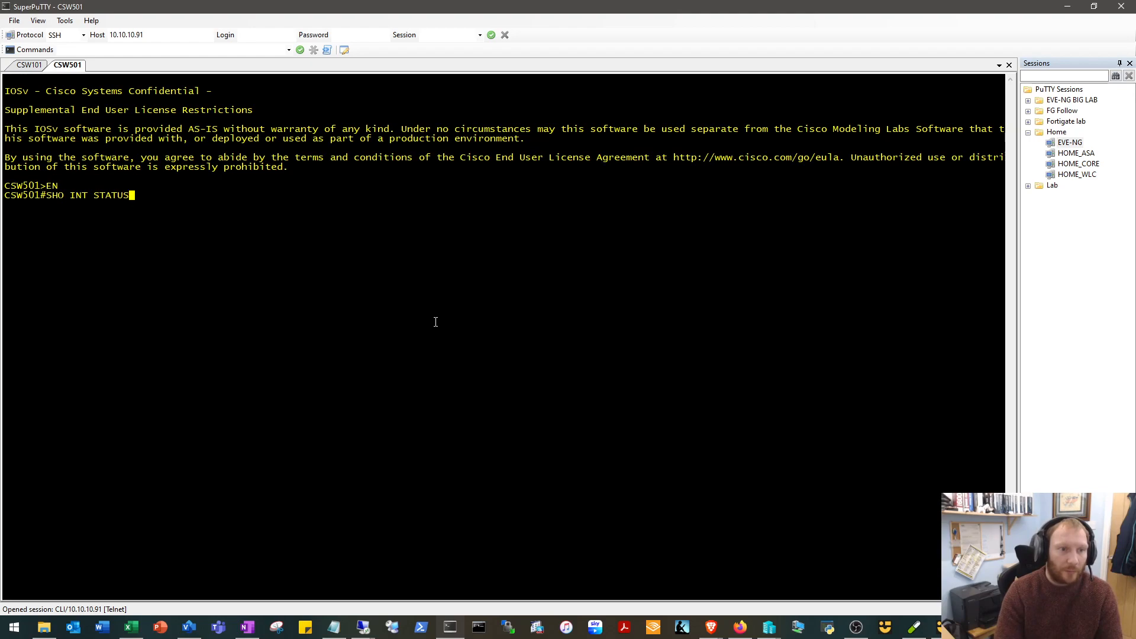
pyautogui.press('Return')
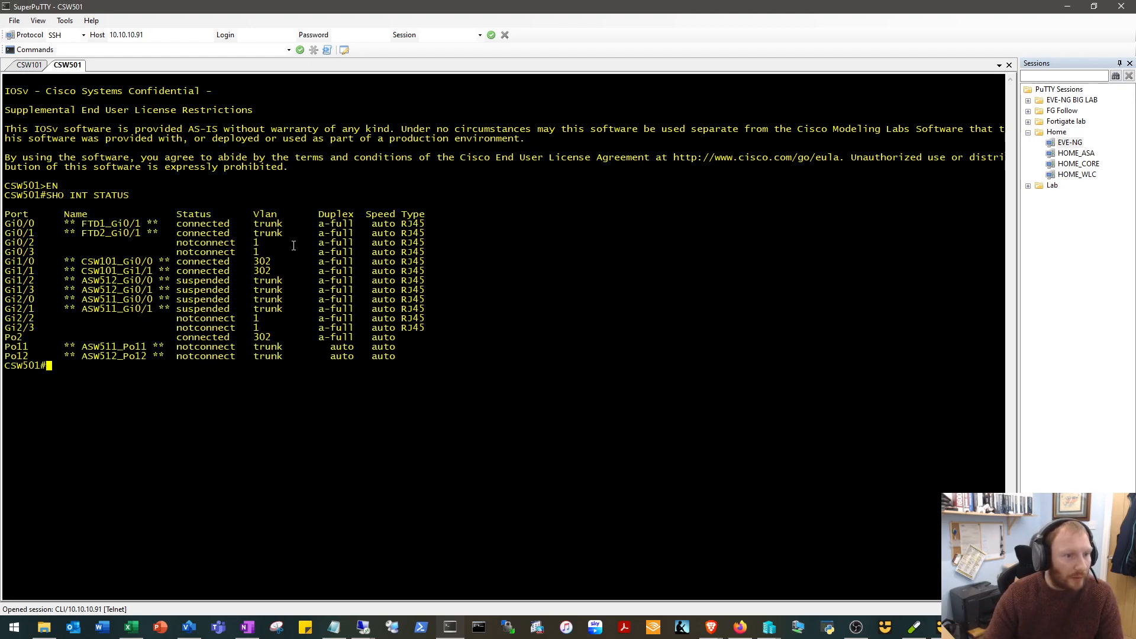
# Display the IP ARP table on CSW501 with sh ip arp.
pyautogui.write('sh omac')
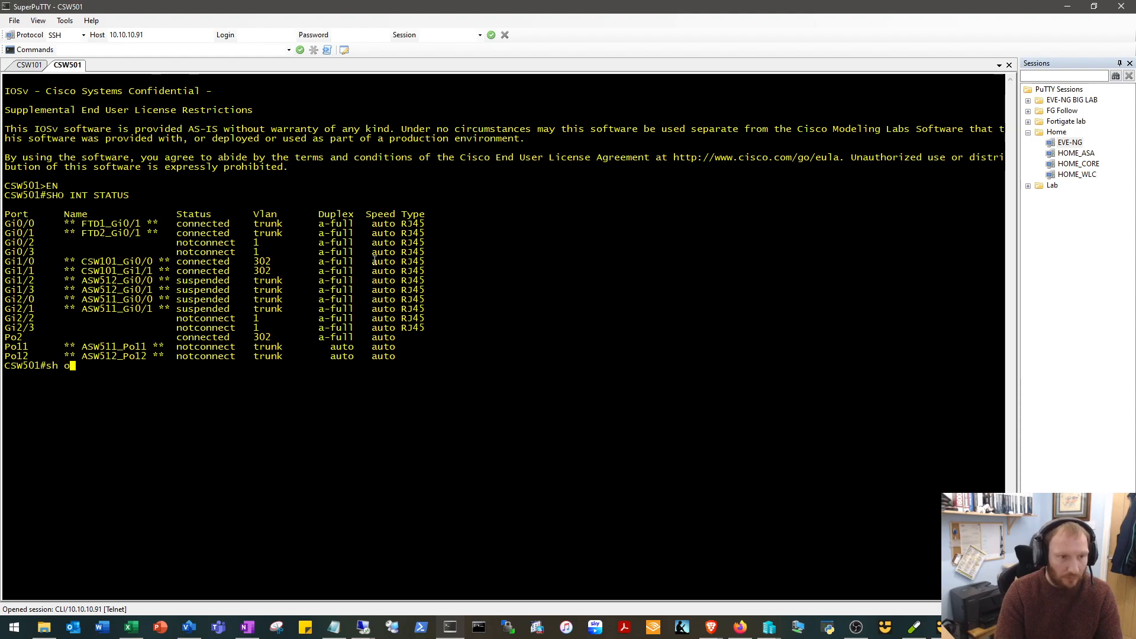
pyautogui.press('BackSpace')
pyautogui.press('BackSpace')
pyautogui.press('BackSpace')
pyautogui.press('BackSpace')
pyautogui.press('BackSpace')
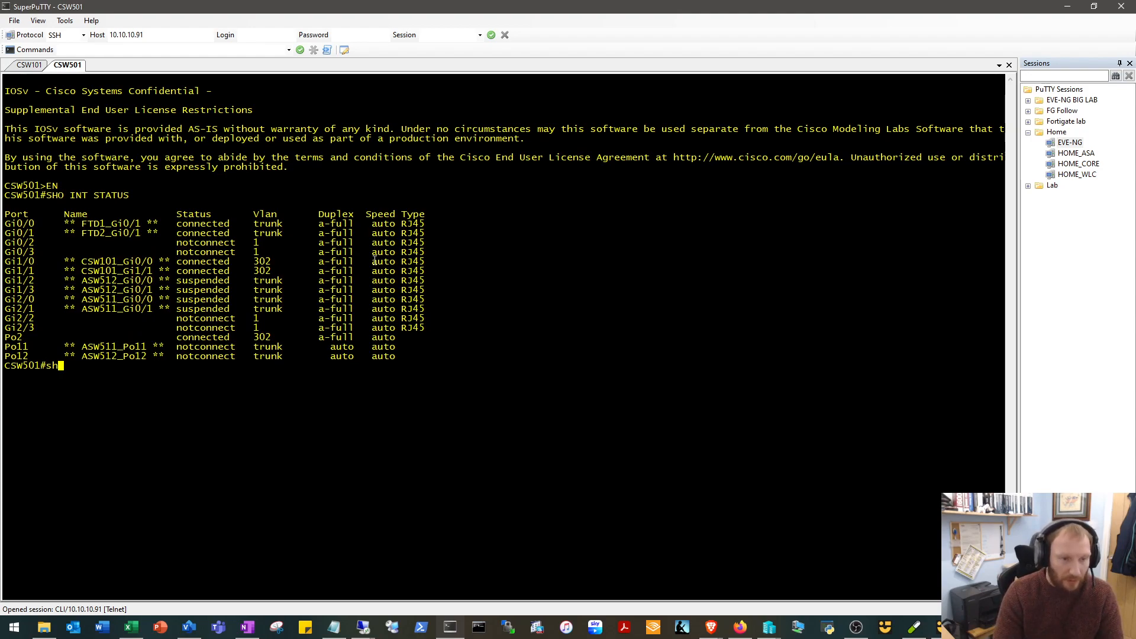
pyautogui.write('ip arp')
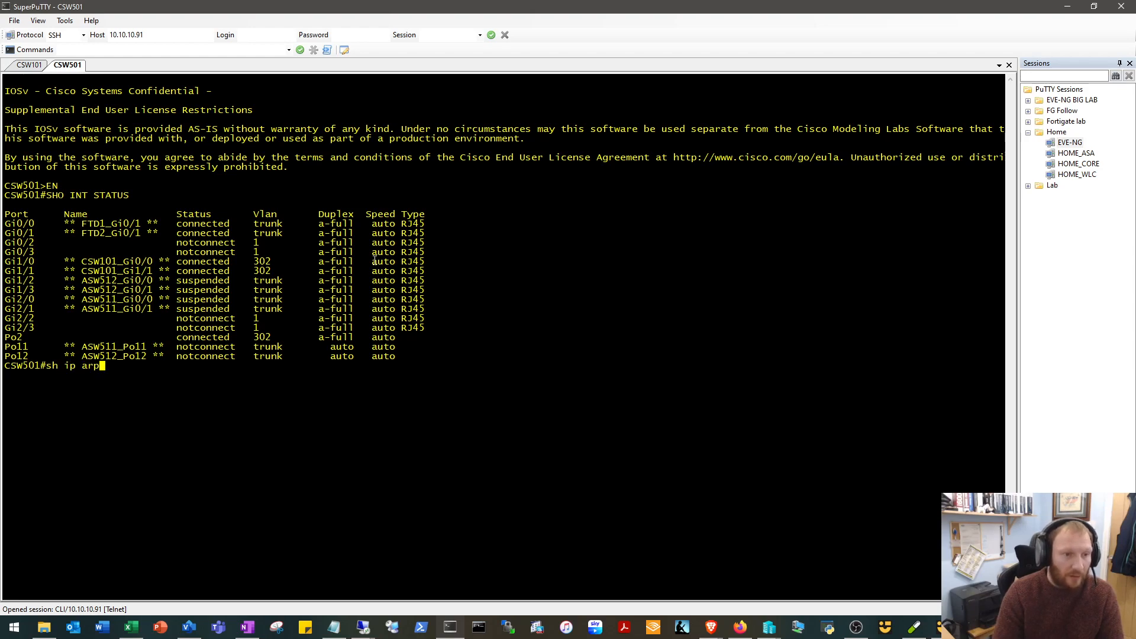
pyautogui.press('Return')
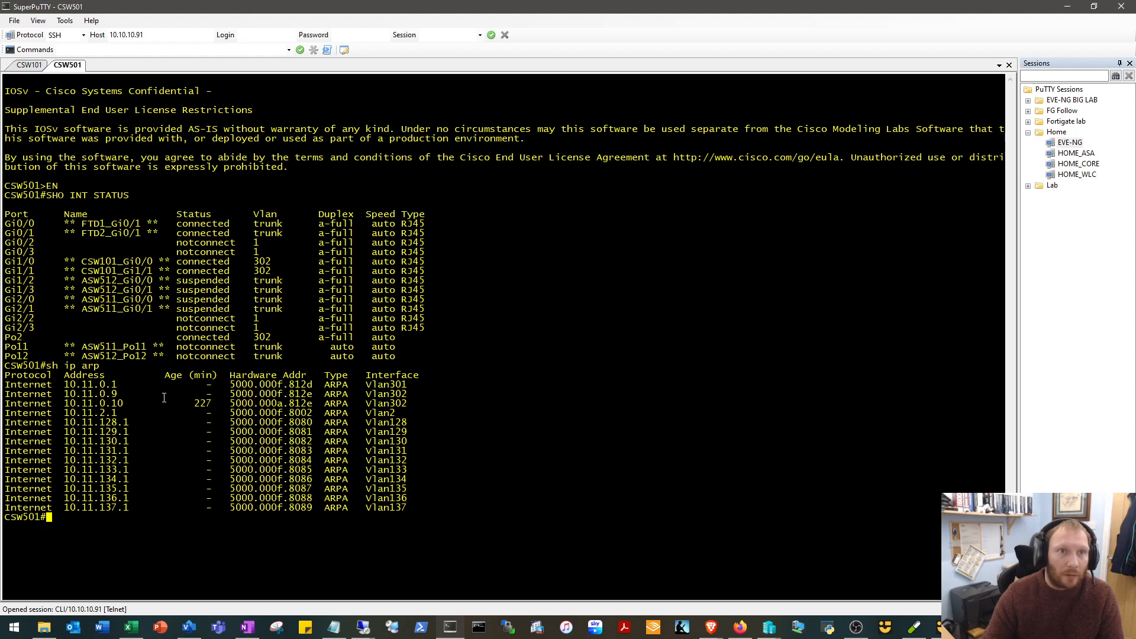
# Ping the firewall's INSIDE address 10.11.0.2 from CSW501.
pyautogui.write('ping 10.11.0.2')
pyautogui.press('Return')
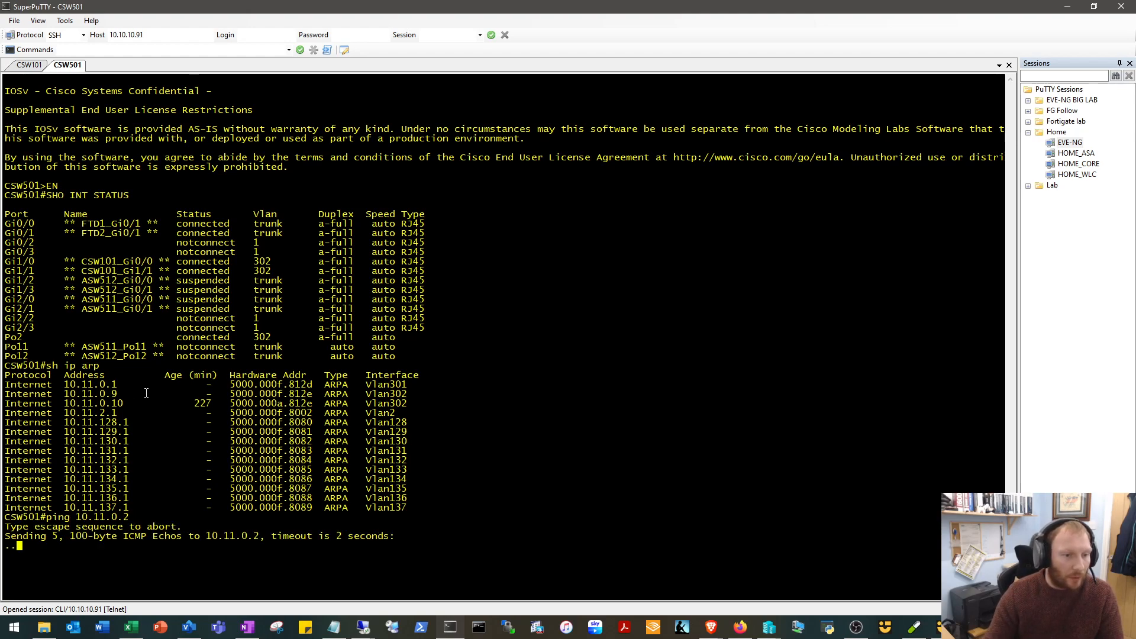
pyautogui.moveTo(111, 384); pyautogui.dragTo(64, 385)
pyautogui.click(124, 385)
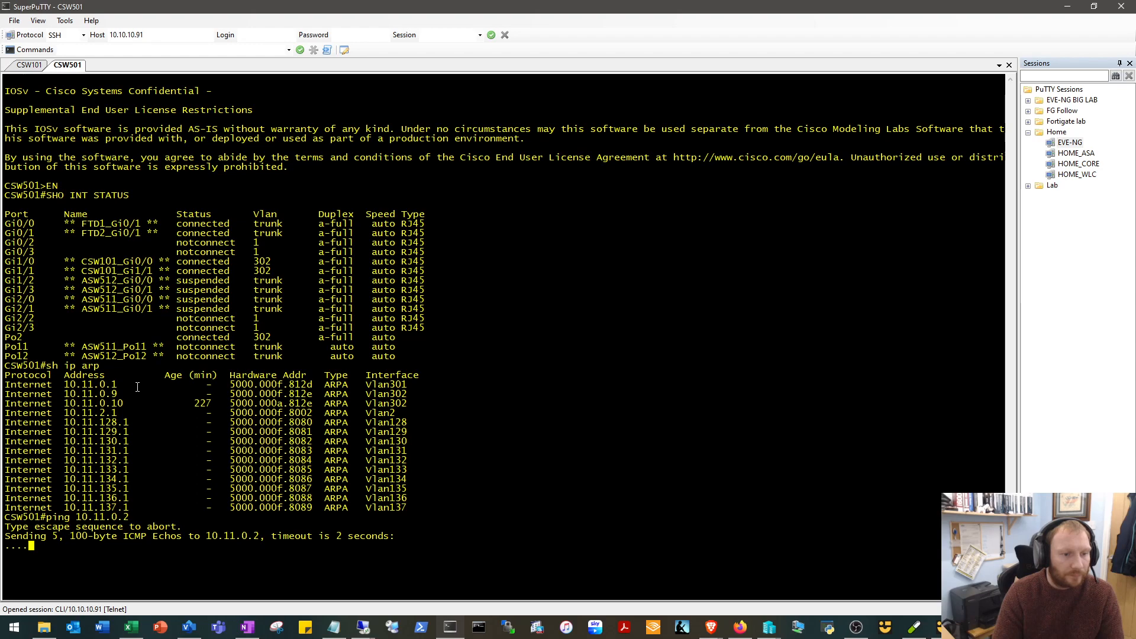
# Display the ARP table on CSW501 again and examine the entry for 10.11.0.2.
pyautogui.press('Up')
pyautogui.press('Up')
pyautogui.hotkey('ctrl', 'a')
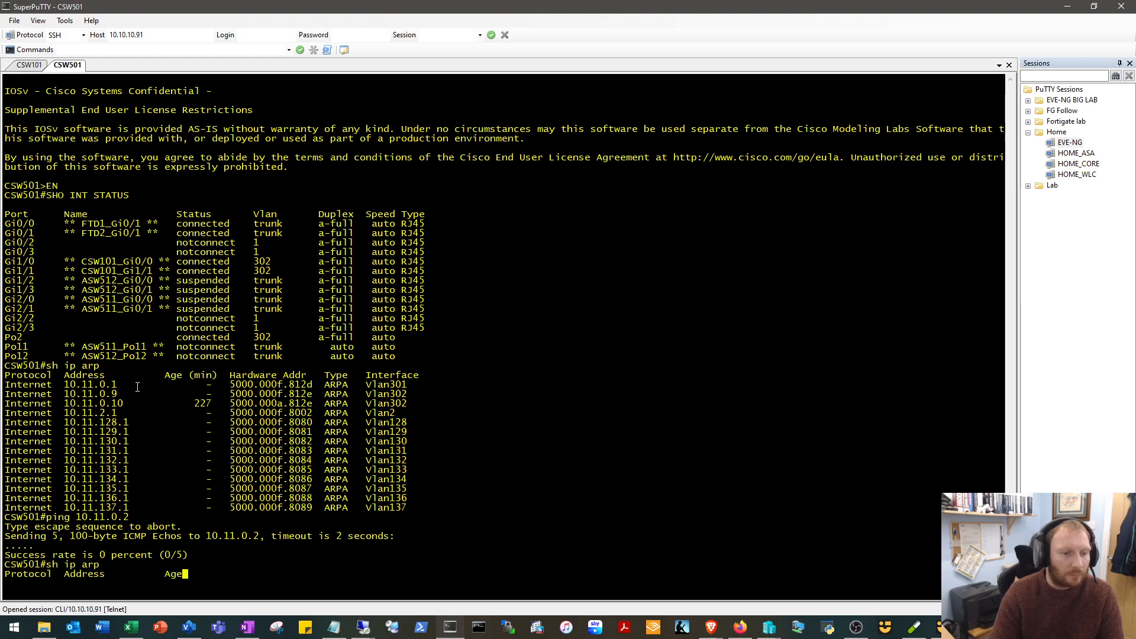
pyautogui.press('Return')
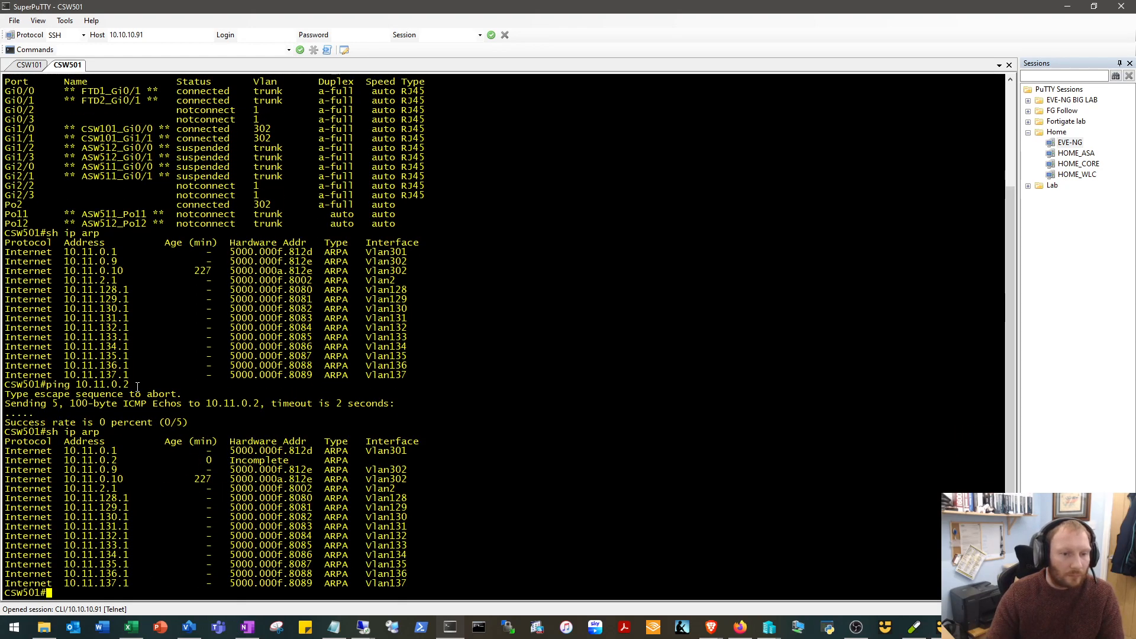
pyautogui.moveTo(66, 458); pyautogui.dragTo(355, 467)
pyautogui.click(364, 464)
# Display the running configuration of interface Gig 0/1 on CSW501 with sho run int gig 0/1.
pyautogui.write('sho ruin int')
pyautogui.press('BackSpace')
pyautogui.press('BackSpace')
pyautogui.press('BackSpace')
pyautogui.press('BackSpace')
pyautogui.press('BackSpace')
pyautogui.press('BackSpace')
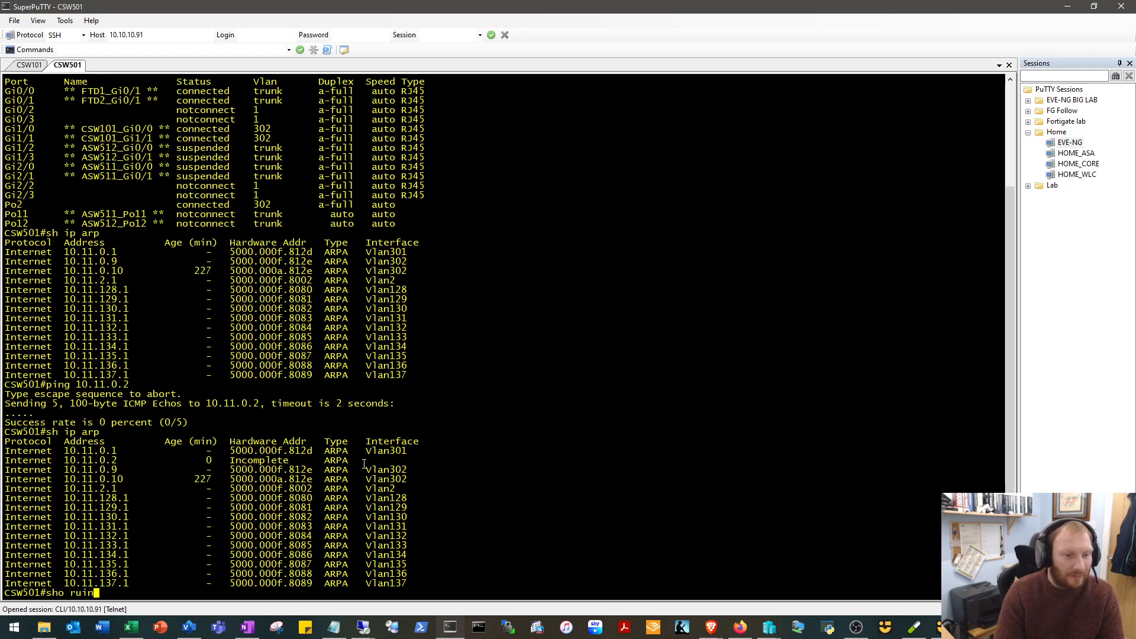
pyautogui.write('n in tgi')
pyautogui.press('BackSpace')
pyautogui.press('BackSpace')
pyautogui.press('BackSpace')
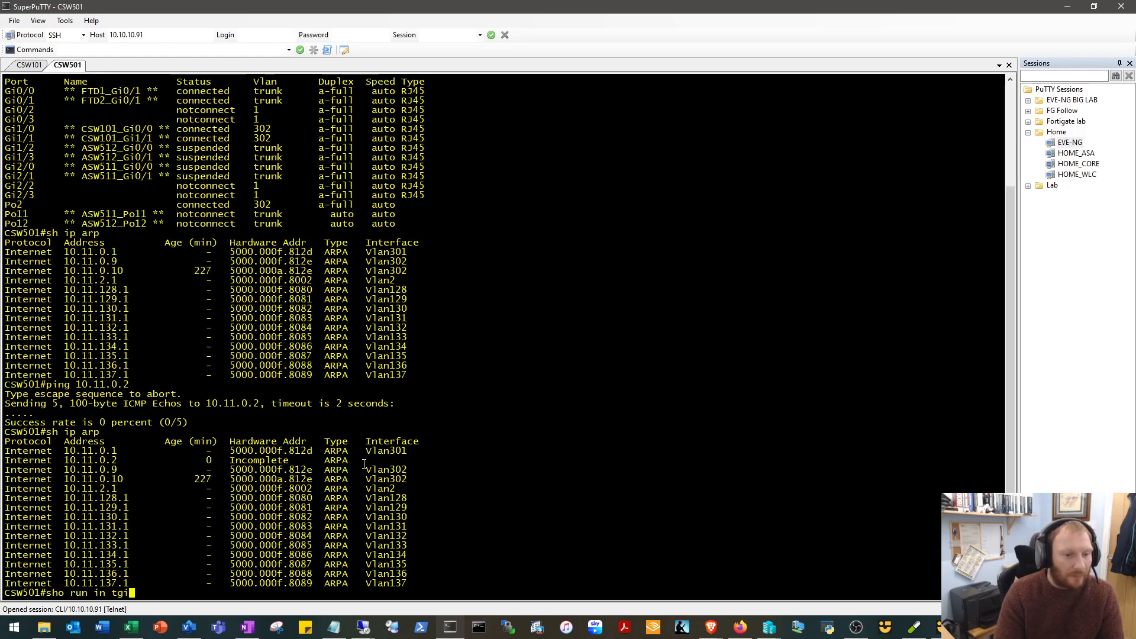
pyautogui.write('t gog 0')
pyautogui.press('BackSpace')
pyautogui.press('BackSpace')
pyautogui.press('BackSpace')
pyautogui.press('BackSpace')
pyautogui.write('ig 0')
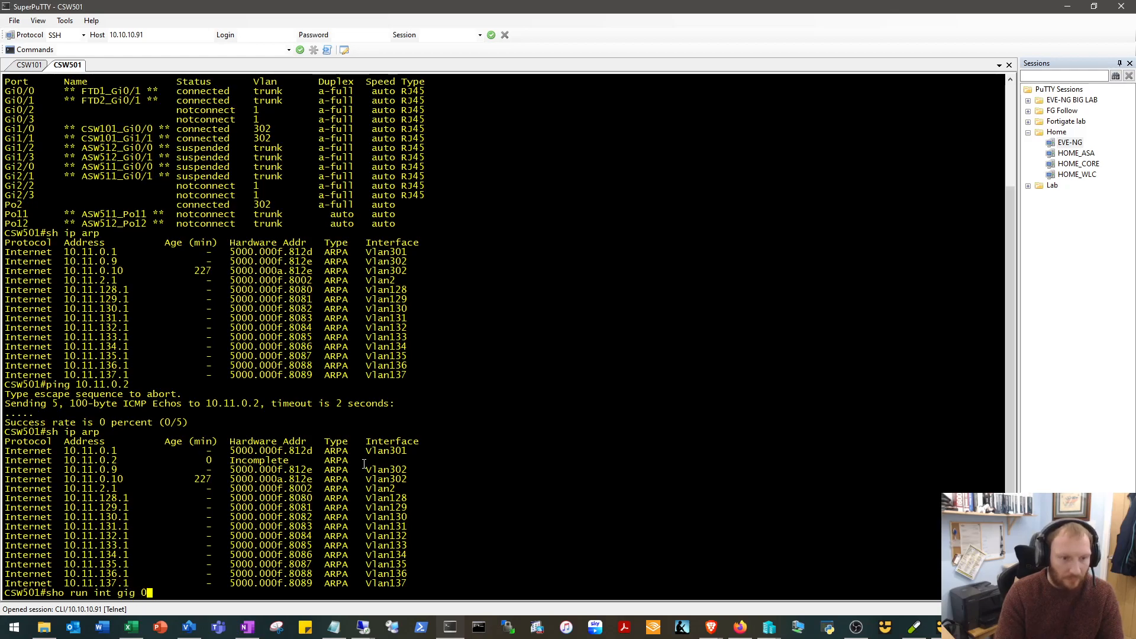
pyautogui.write('/1')
pyautogui.press('Return')
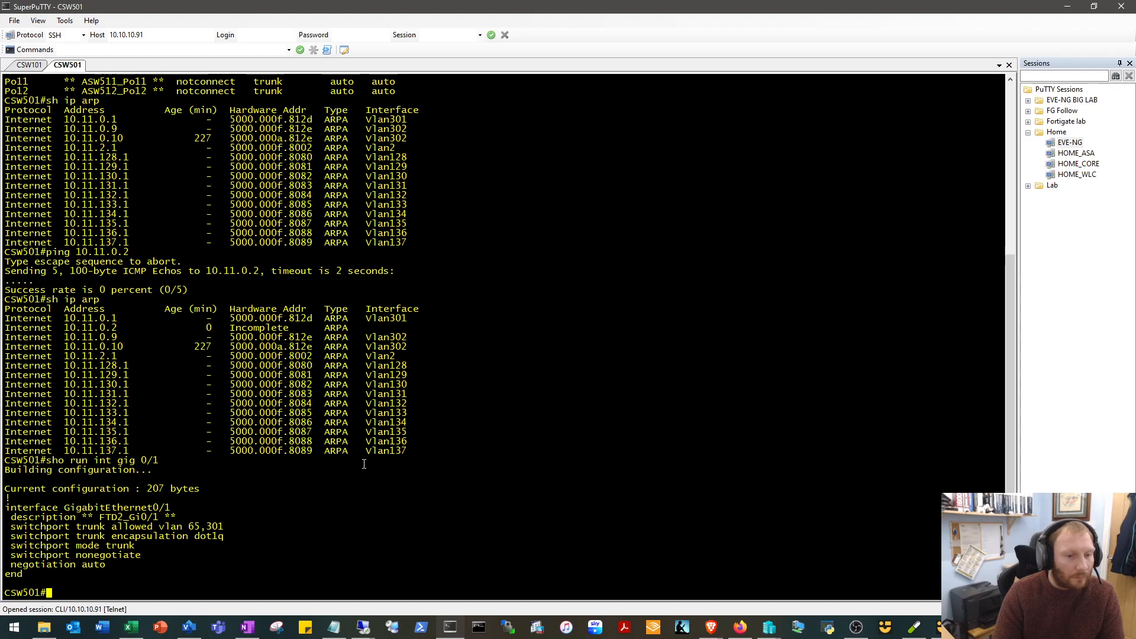
# Display the status of all CSW501 interfaces with sho int status.
pyautogui.press('Up')
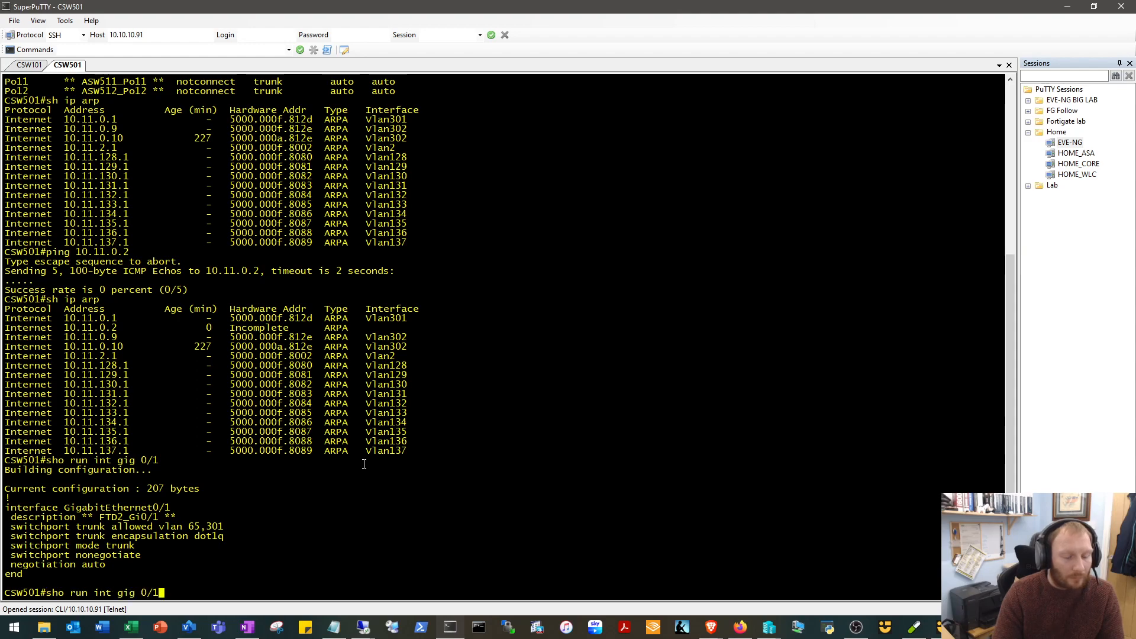
pyautogui.press('BackSpace')
pyautogui.press('BackSpace')
pyautogui.press('BackSpace')
pyautogui.press('BackSpace')
pyautogui.press('BackSpace')
pyautogui.press('BackSpace')
pyautogui.press('BackSpace')
pyautogui.press('BackSpace')
pyautogui.press('BackSpace')
pyautogui.press('BackSpace')
pyautogui.press('BackSpace')
pyautogui.press('BackSpace')
pyautogui.press('BackSpace')
pyautogui.press('BackSpace')
pyautogui.press('BackSpace')
pyautogui.press('BackSpace')
pyautogui.press('BackSpace')
pyautogui.press('BackSpace')
pyautogui.press('BackSpace')
pyautogui.write('hs')
pyautogui.press('BackSpace')
pyautogui.press('BackSpace')
pyautogui.write('sho int status')
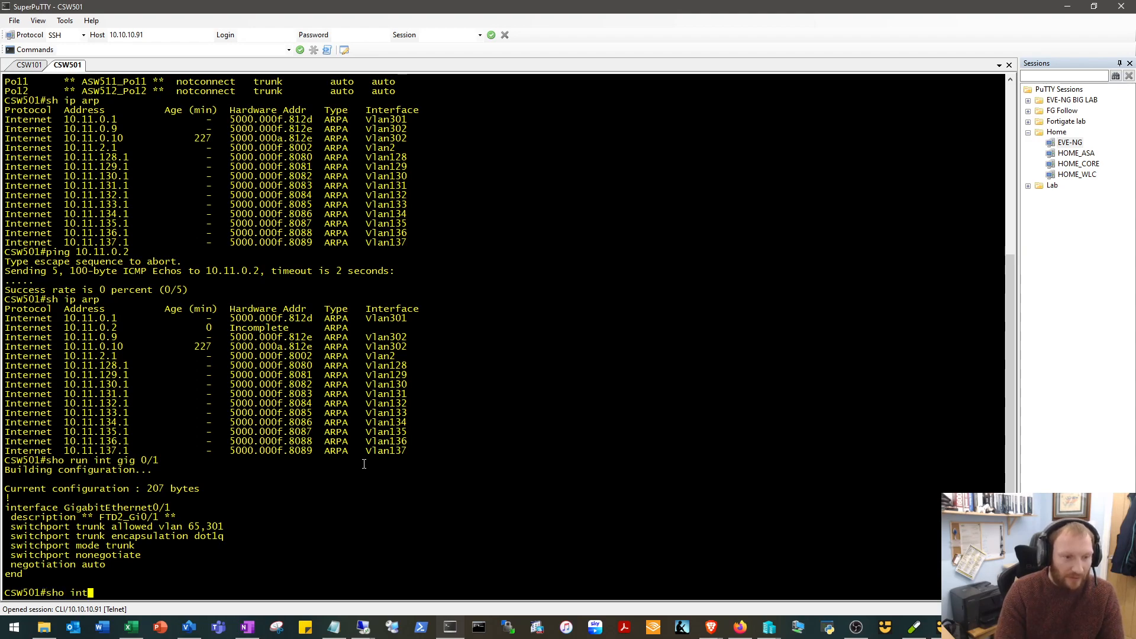
pyautogui.press('Return')
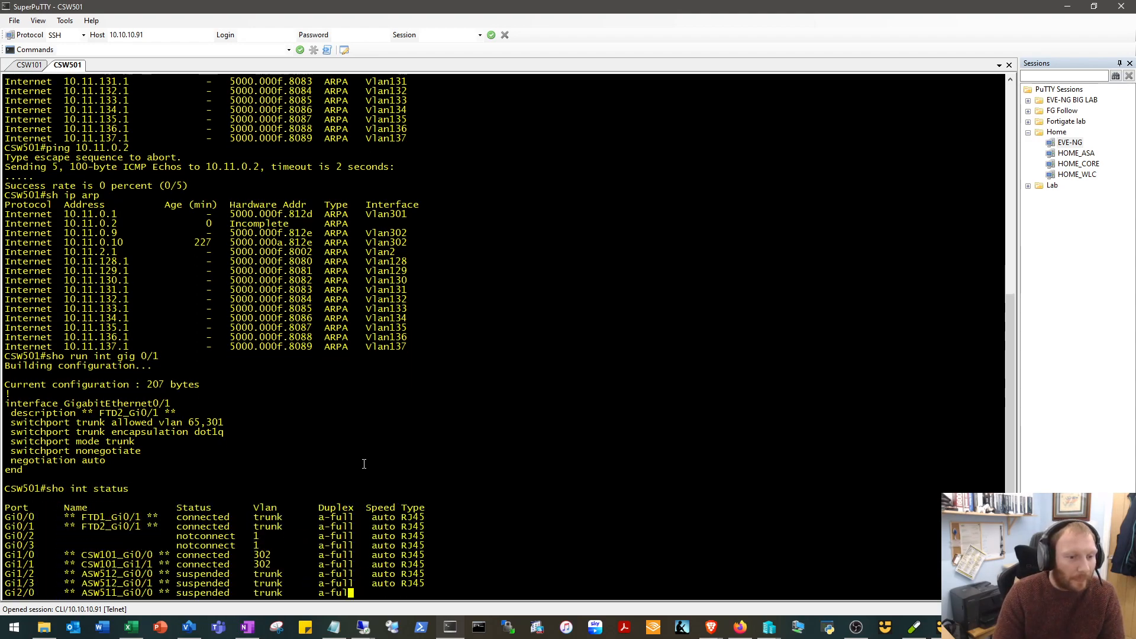
pyautogui.press('Return')
pyautogui.press('Return')
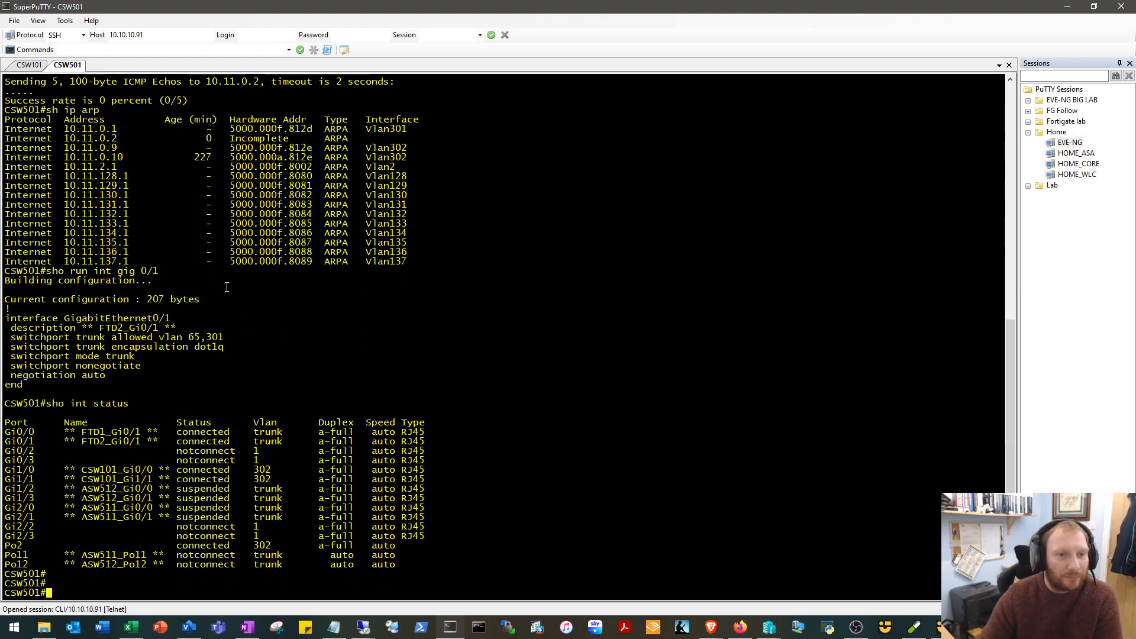
# Display the running configuration of interface Gig 0/0 on CSW501 with sho run int gig 0/0.
pyautogui.write('sho run itn gig')
pyautogui.press('BackSpace')
pyautogui.press('BackSpace')
pyautogui.press('BackSpace')
pyautogui.press('BackSpace')
pyautogui.press('BackSpace')
pyautogui.press('BackSpace')
pyautogui.write('nt 0/0')
pyautogui.press('Return')
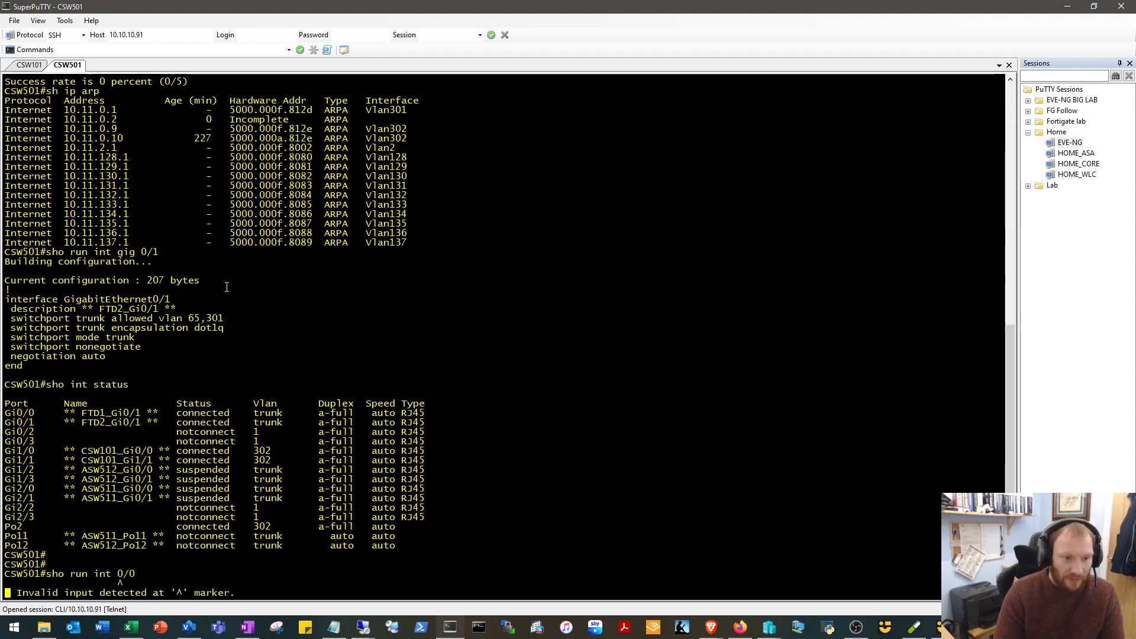
pyautogui.press('Up')
pyautogui.press('Left')
pyautogui.press('Left')
pyautogui.press('Left')
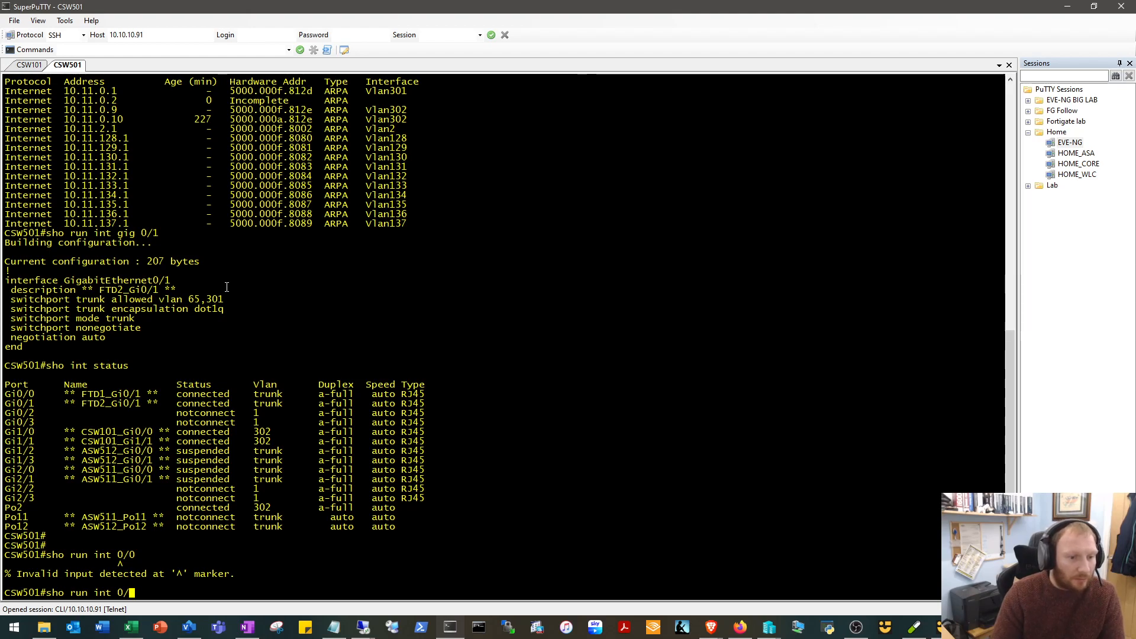
pyautogui.write('gig')
pyautogui.press('Return')
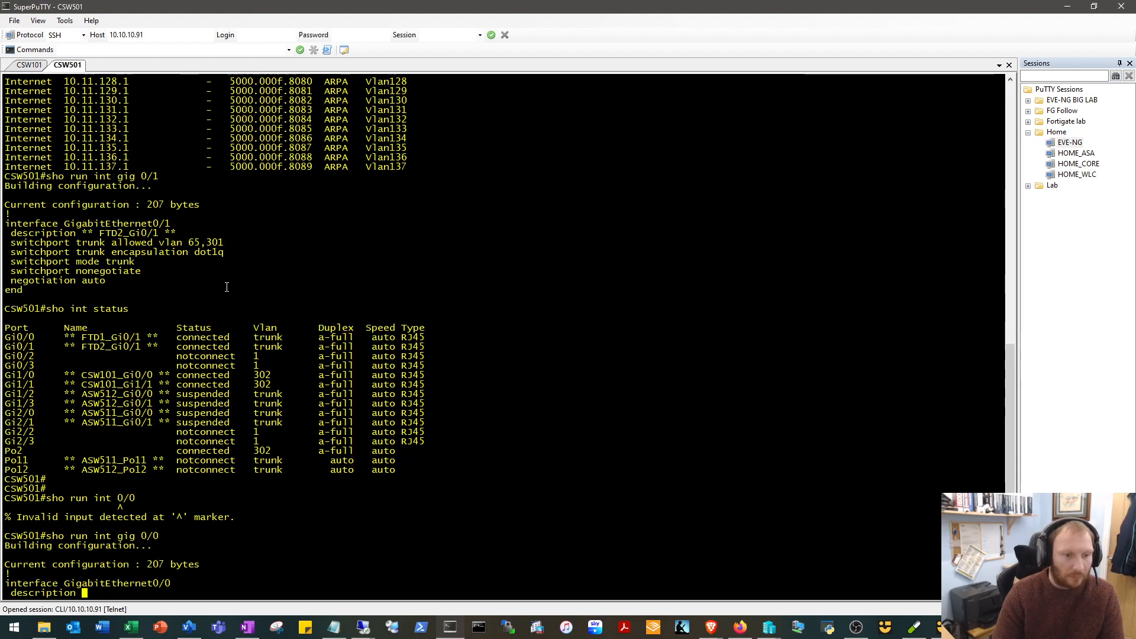
# Display the running configuration of Gig 0/1 again and examine the allowed VLAN line of the firewall-facing trunks.
pyautogui.press('Up')
pyautogui.press('BackSpace')
pyautogui.write('1#sho run int gig 0/1')
pyautogui.press('Return')
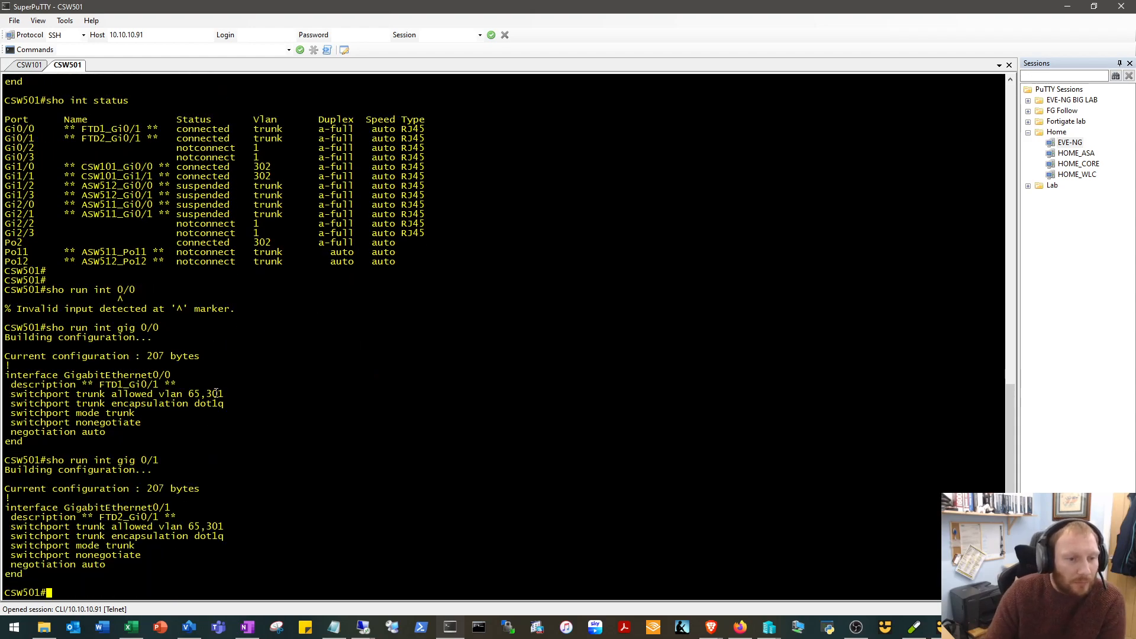
pyautogui.moveTo(222, 393); pyautogui.dragTo(12, 393)
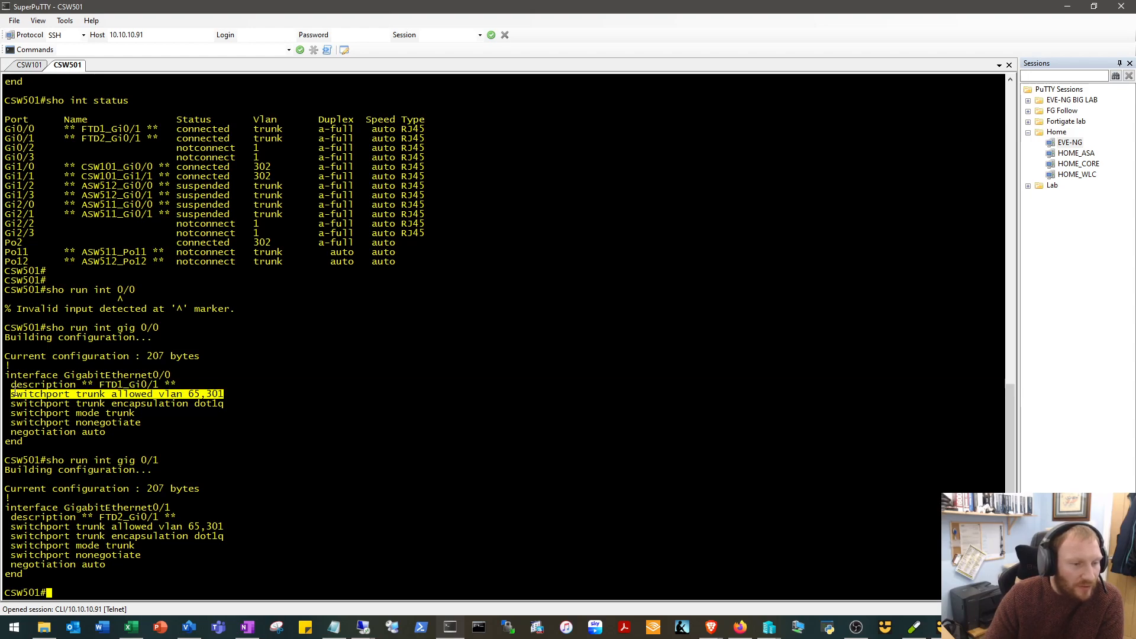
pyautogui.moveTo(225, 393); pyautogui.dragTo(12, 393)
pyautogui.click(212, 390)
pyautogui.click(209, 395)
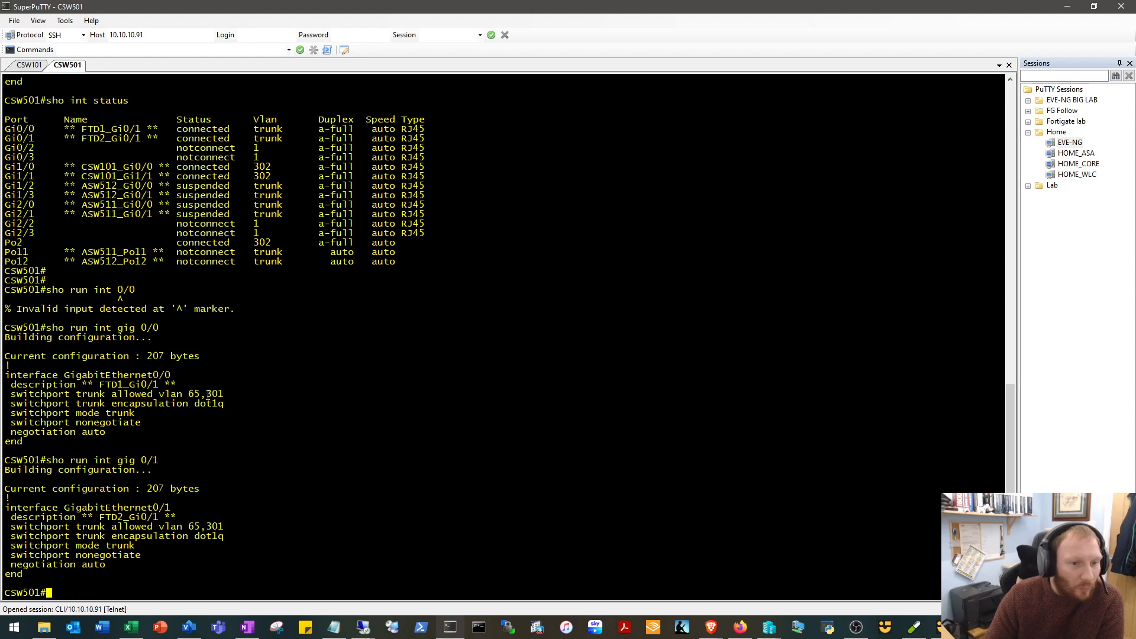
pyautogui.moveTo(202, 393)
pyautogui.mouseDown()
pyautogui.moveTo(184, 393)
pyautogui.moveTo(202, 394)
pyautogui.mouseUp()
pyautogui.click(231, 405)
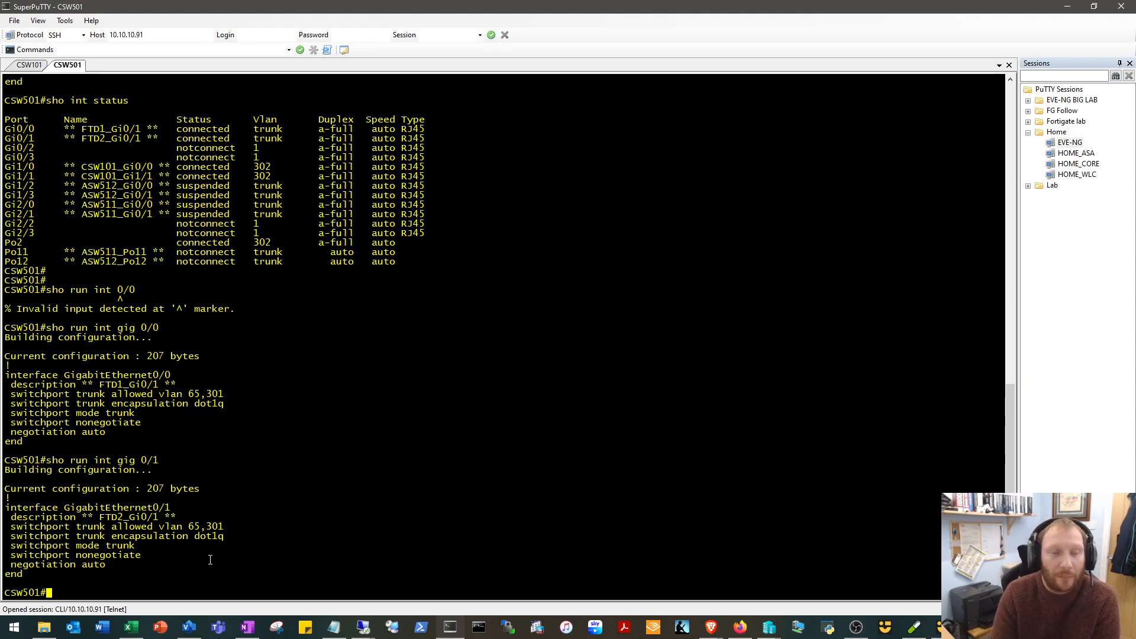
# Enter global configuration mode on CSW501 and open the interface range gig 0/0 - 1 for configuration.
pyautogui.write('conf t')
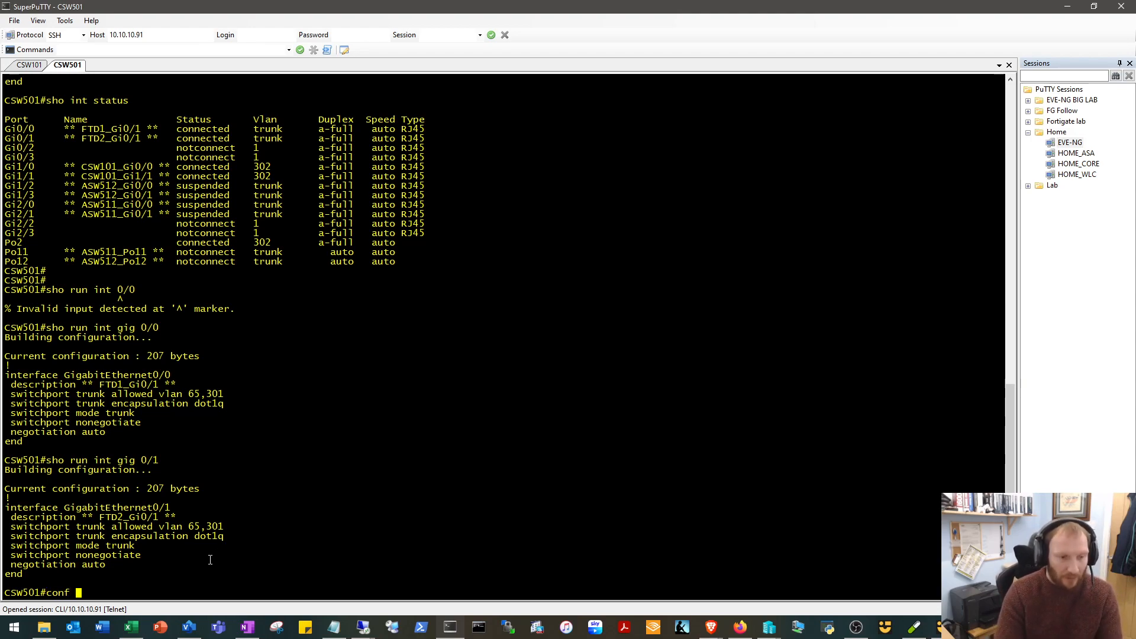
pyautogui.press('Return')
pyautogui.write('it')
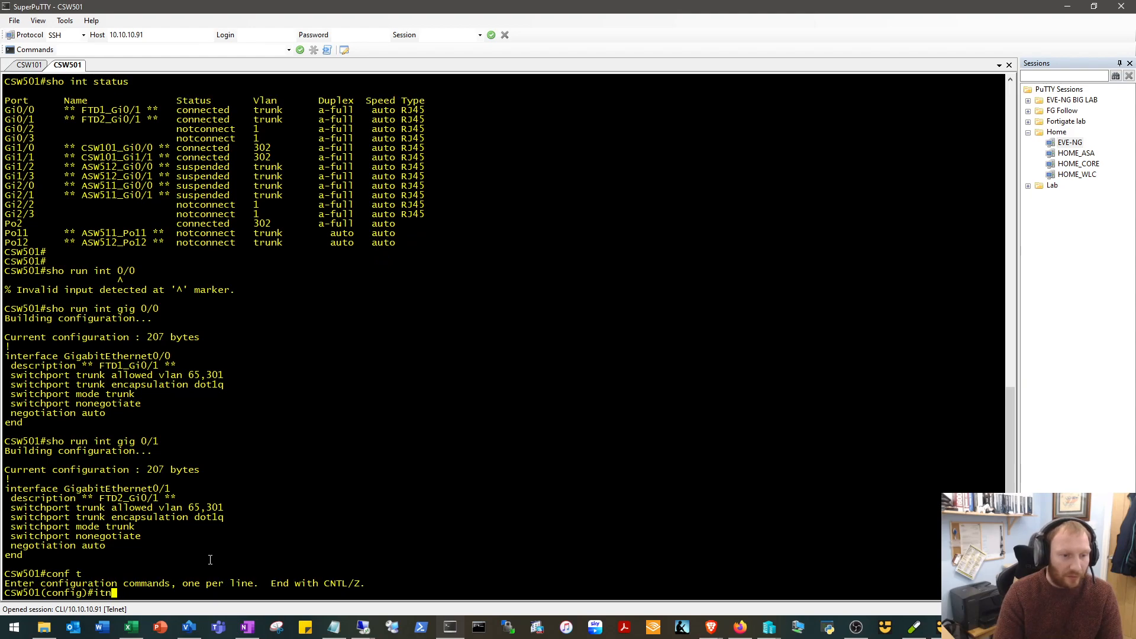
pyautogui.press('BackSpace')
pyautogui.write('nt range gig ')
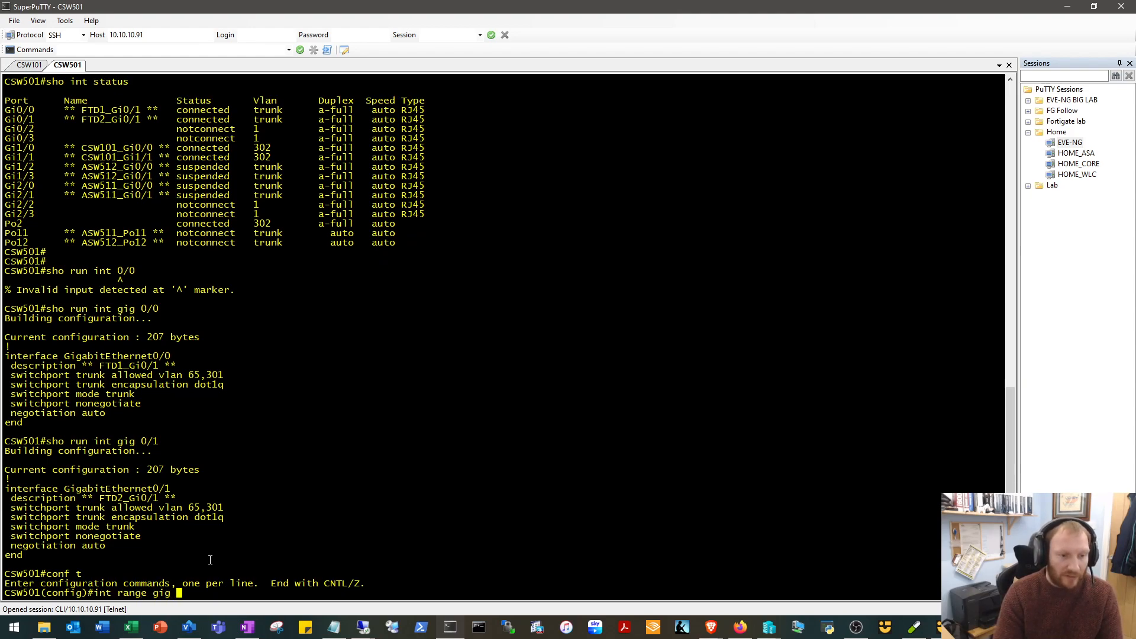
pyautogui.write('0/0 - 1')
pyautogui.press('Return')
# Set the trunk native VLAN to 301 on the interface range gig 0/0 - 1.
pyautogui.write('sw')
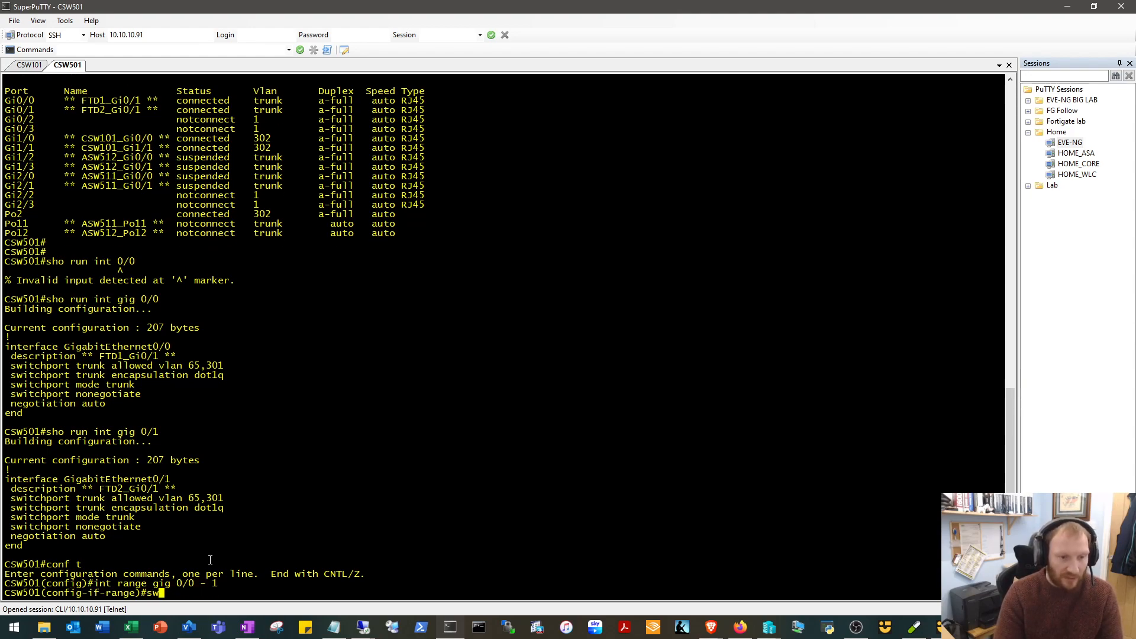
pyautogui.press('Tab')
pyautogui.write('tr')
pyautogui.press('Tab')
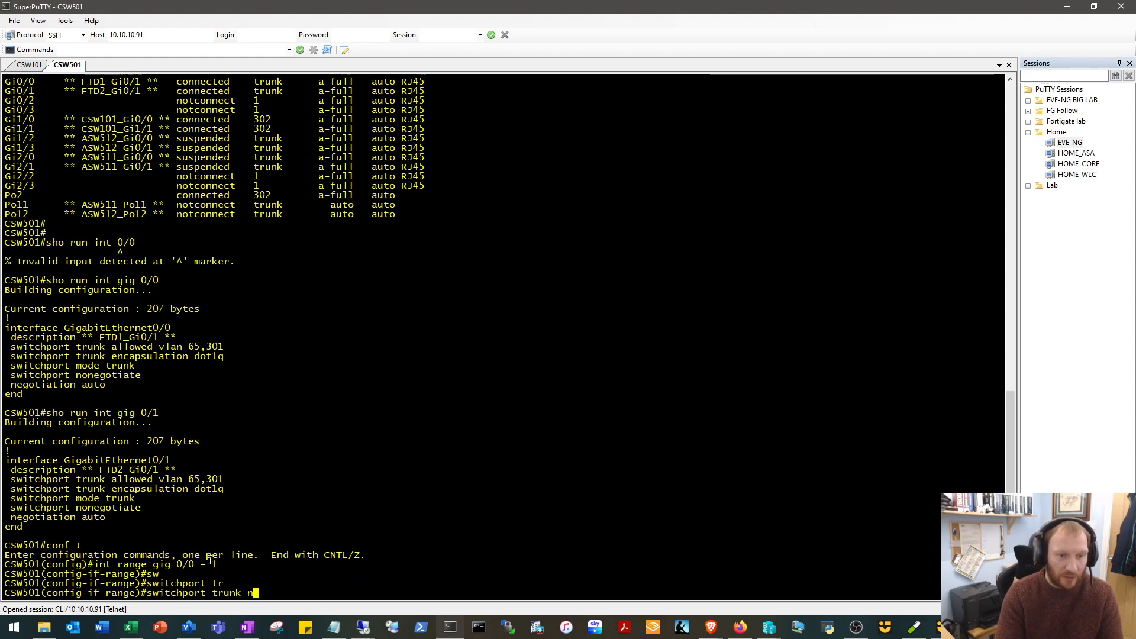
pyautogui.write('nat')
pyautogui.press('Tab')
pyautogui.write('vl')
pyautogui.press('Tab')
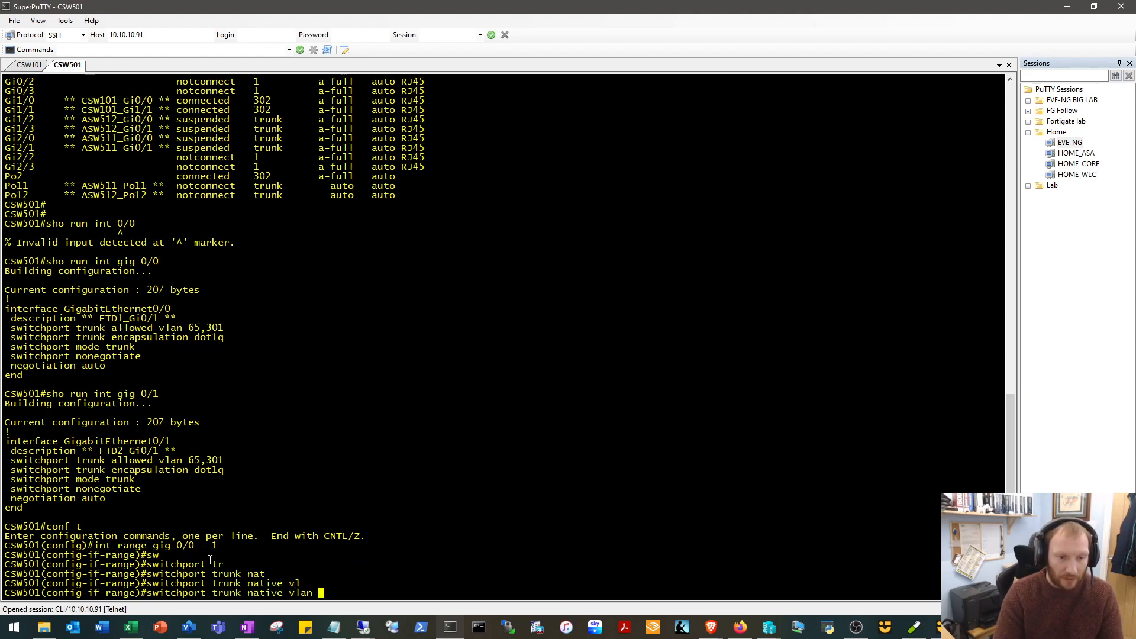
pyautogui.write('301')
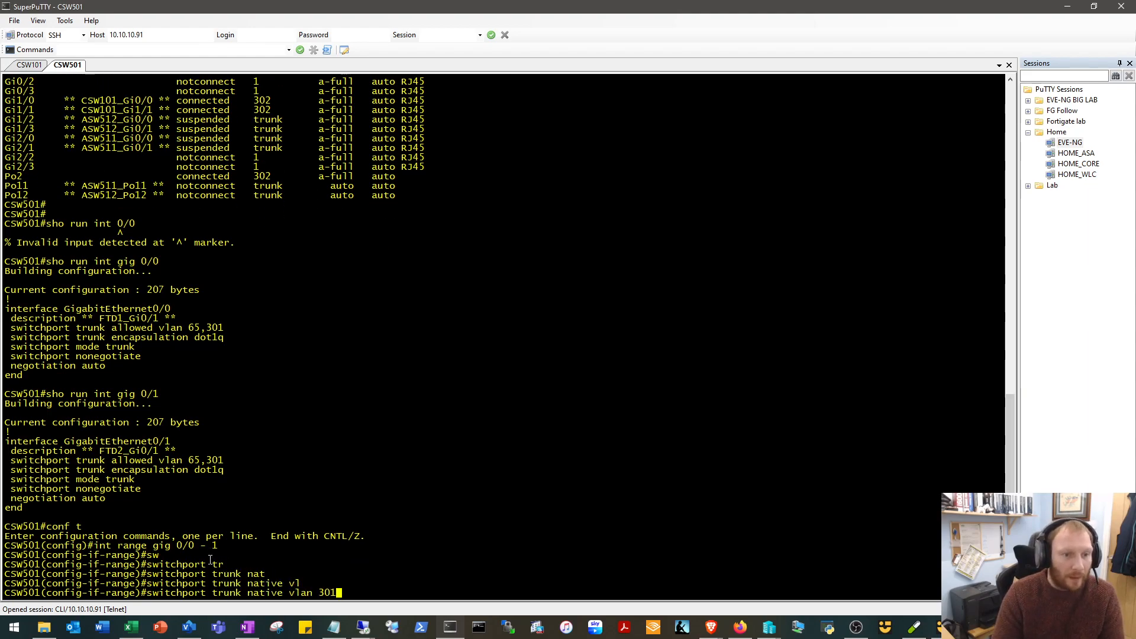
pyautogui.press('Return')
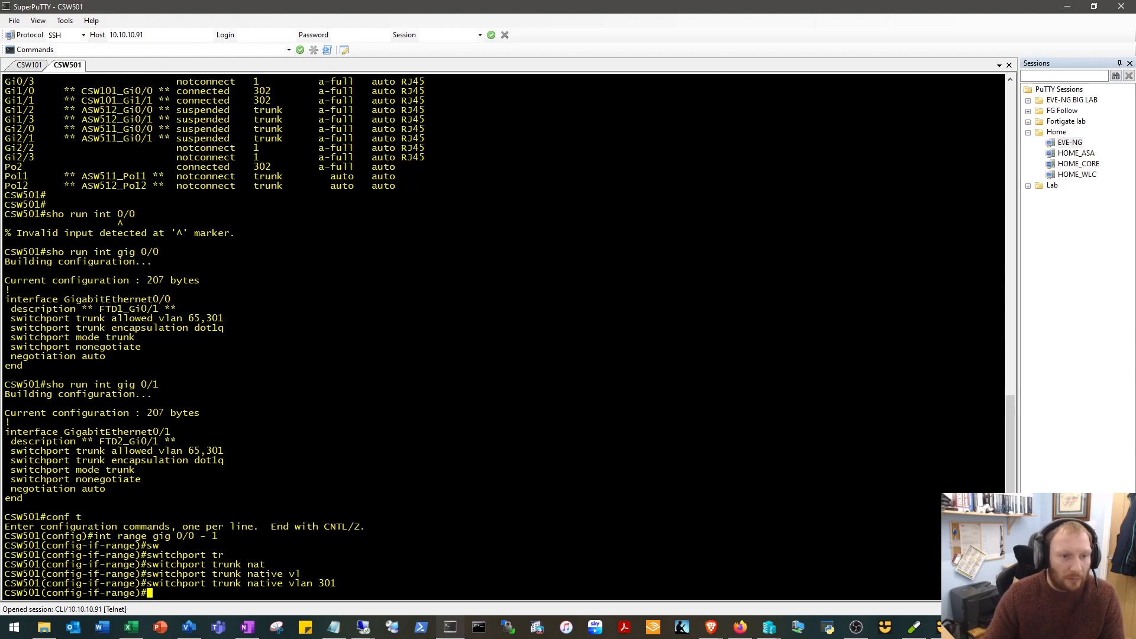
# Review the allowed VLAN line against the entered native VLAN command, and exit configuration mode with end.
pyautogui.moveTo(223, 451); pyautogui.dragTo(17, 449)
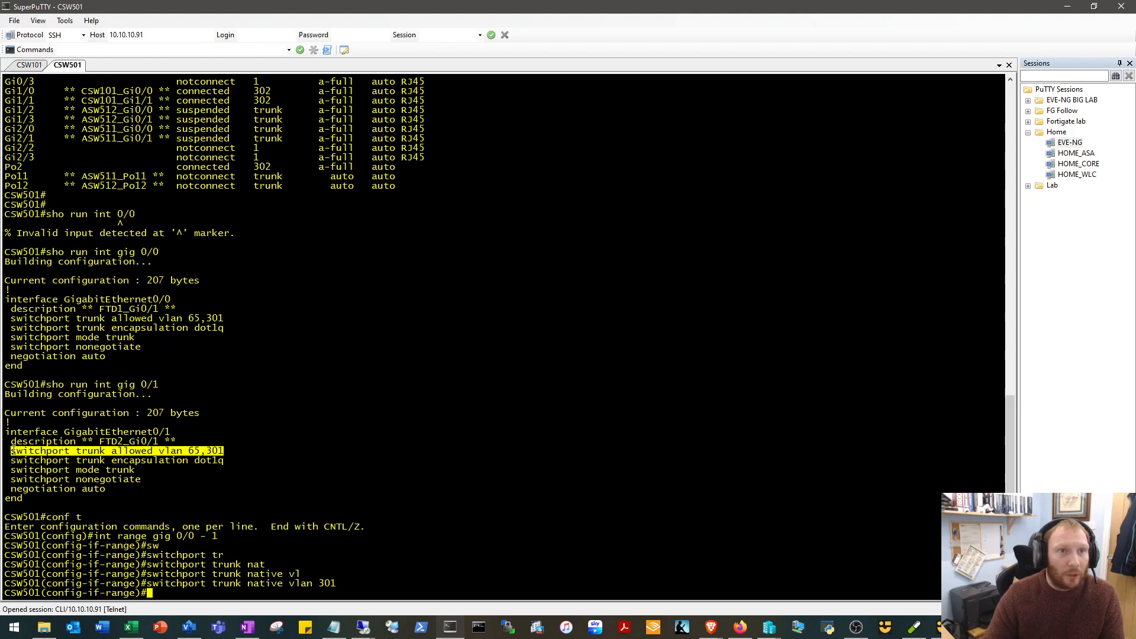
pyautogui.moveTo(341, 585); pyautogui.dragTo(304, 581)
pyautogui.click(307, 581)
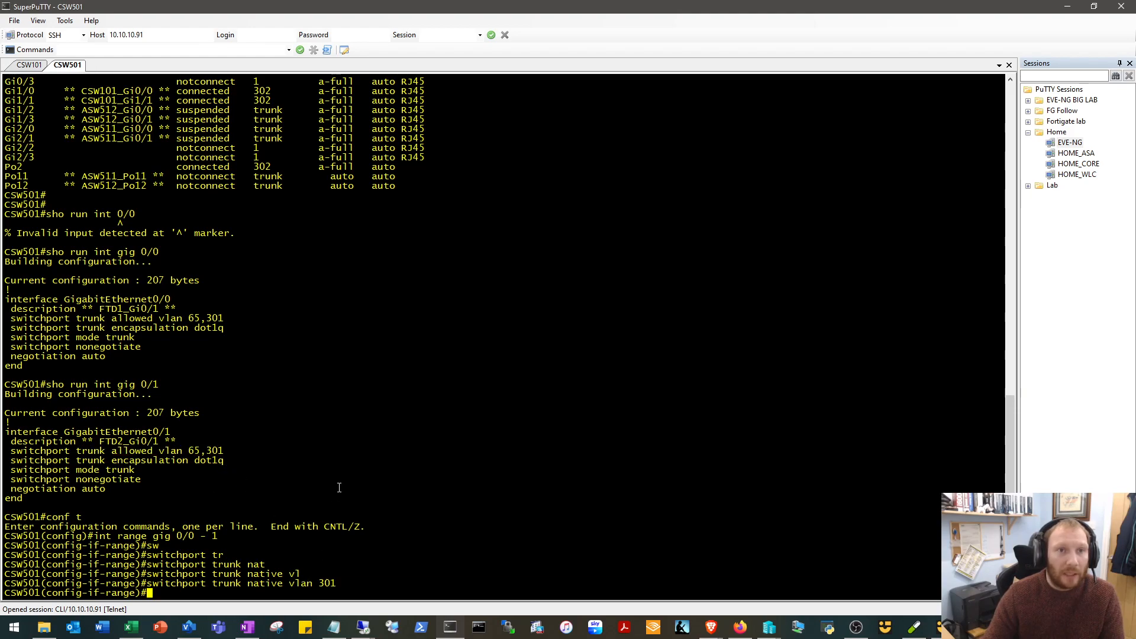
pyautogui.write('enmd')
pyautogui.press('Return')
pyautogui.write('end')
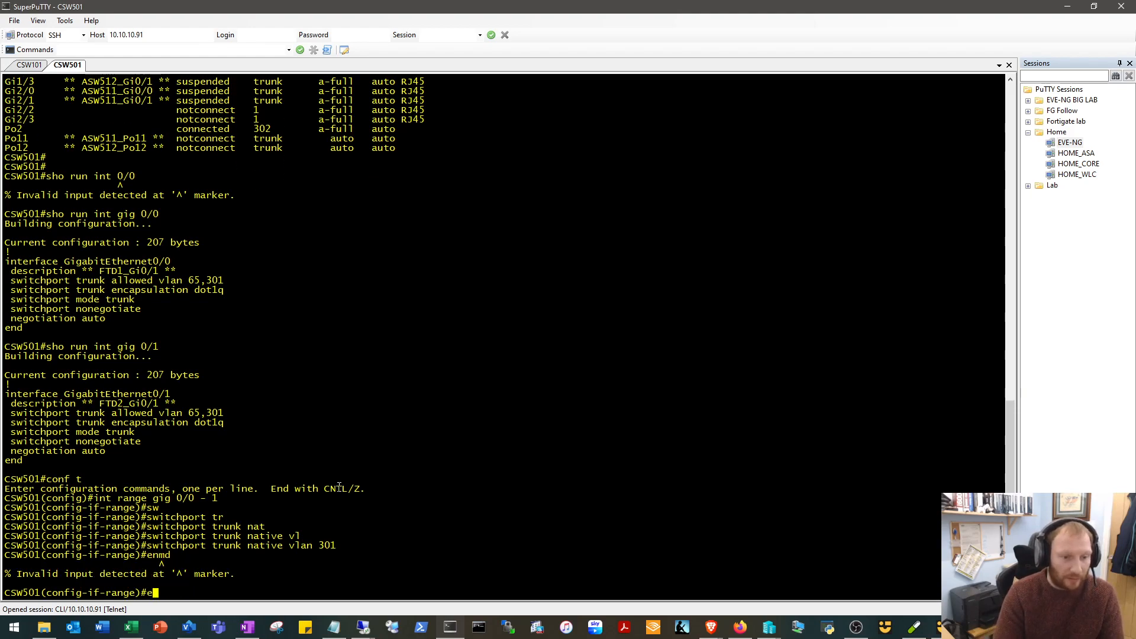
pyautogui.press('Return')
pyautogui.press('Return')
pyautogui.press('Return')
# Display the running configurations of interfaces Gig 0/0 and Gig 0/1 to check their native VLAN setting.
pyautogui.write('sho ru')
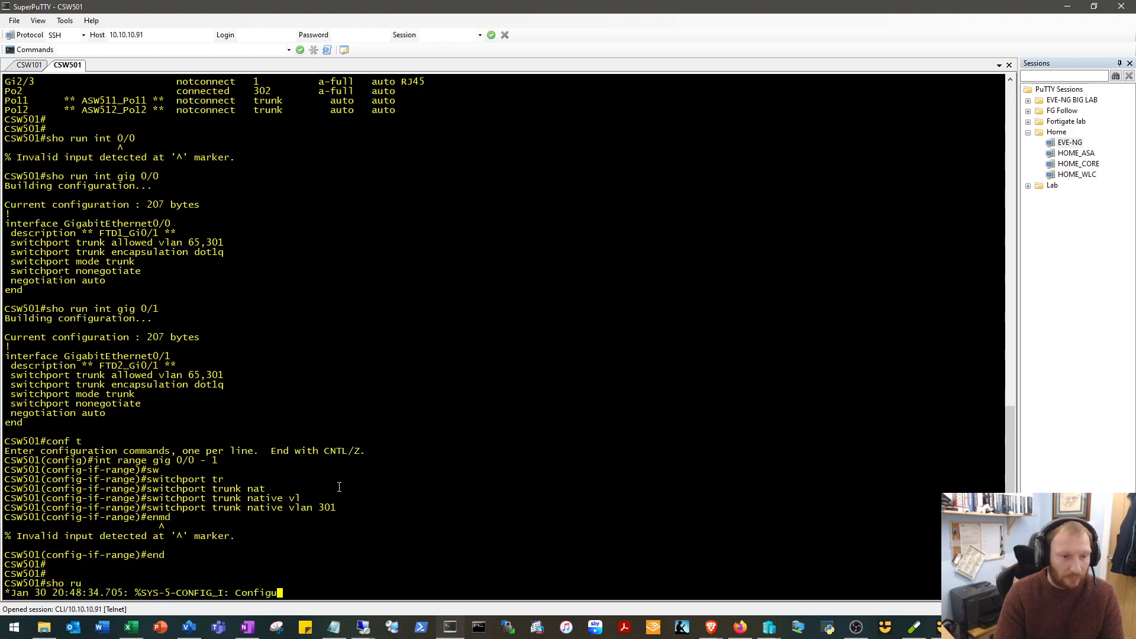
pyautogui.write('n int gig ')
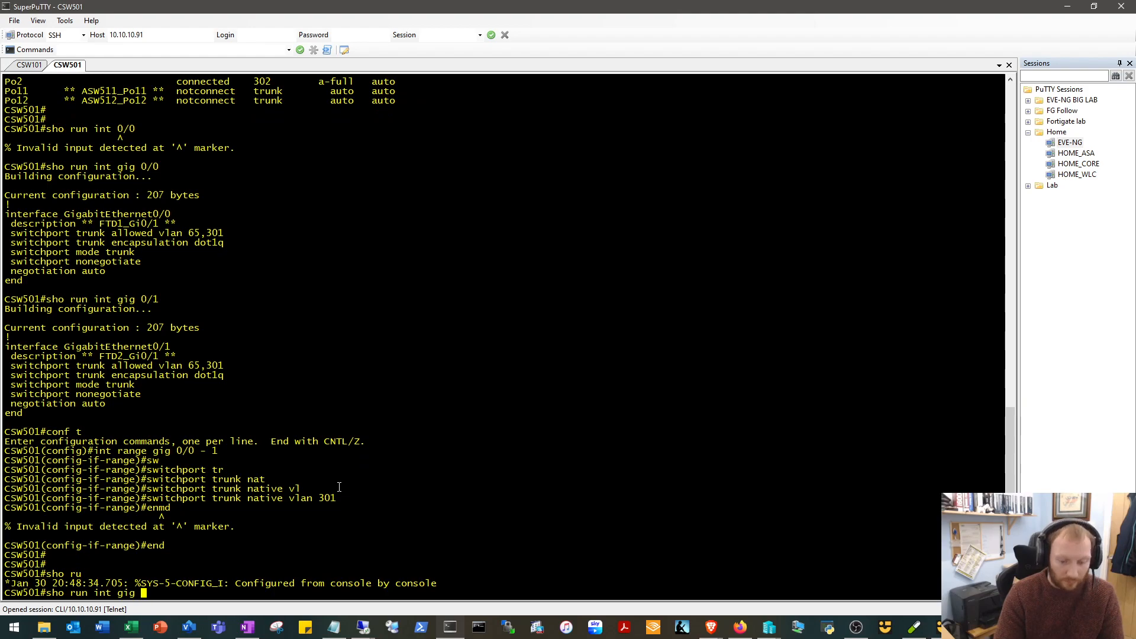
pyautogui.write('0/0')
pyautogui.press('Return')
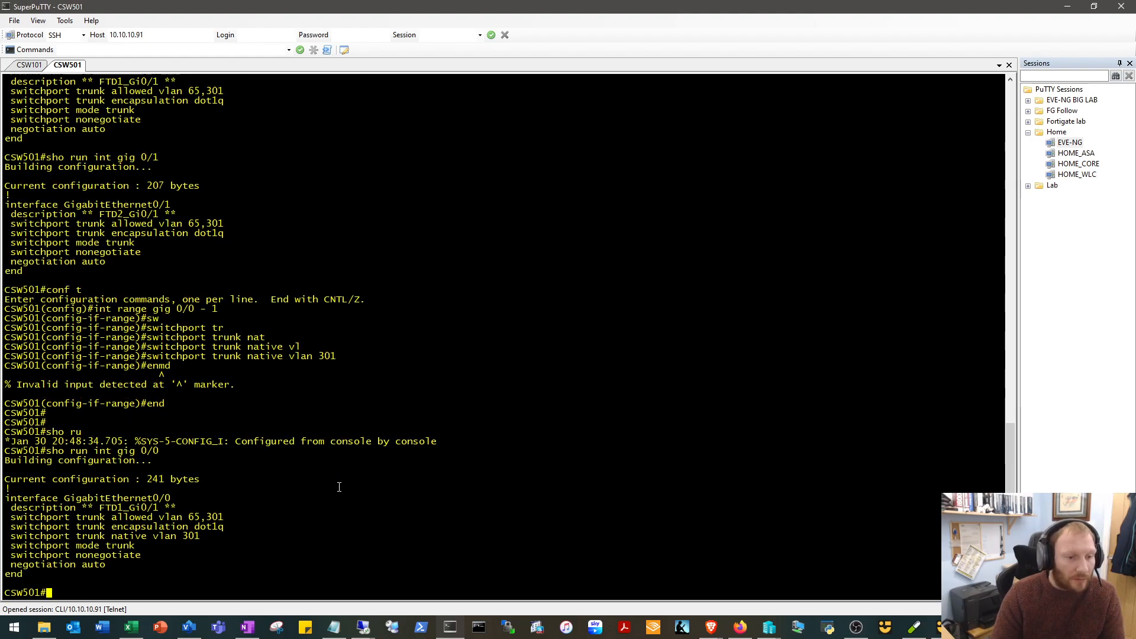
pyautogui.press('Up')
pyautogui.press('BackSpace')
pyautogui.write('1')
pyautogui.press('Return')
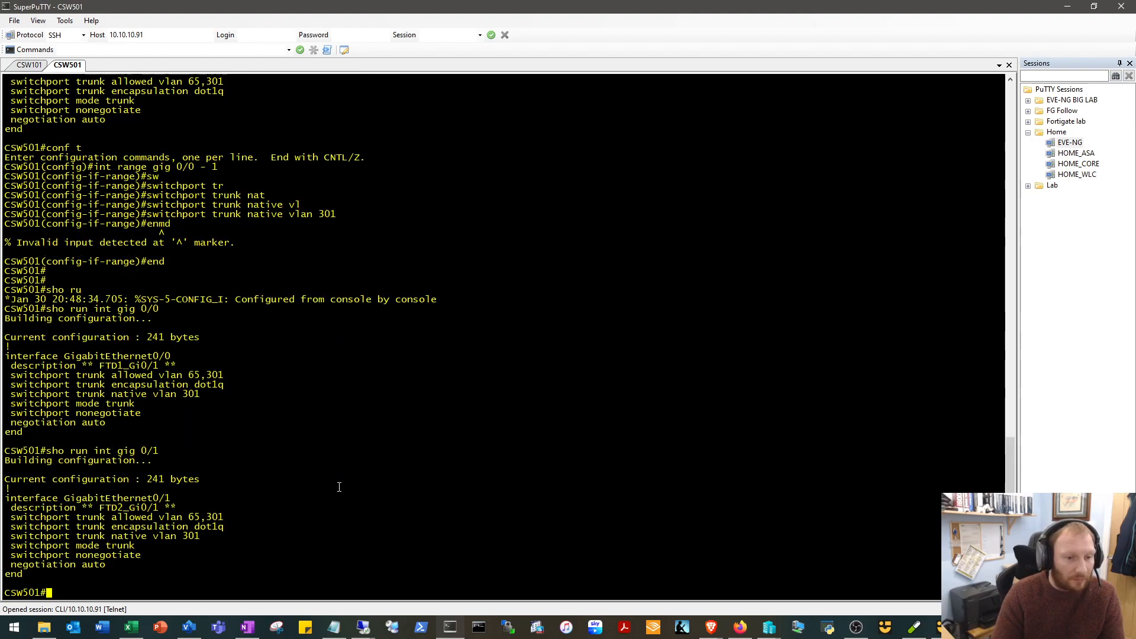
# Ping the firewall's INSIDE address 10.11.0.2 from CSW501 twice.
pyautogui.write('ping ')
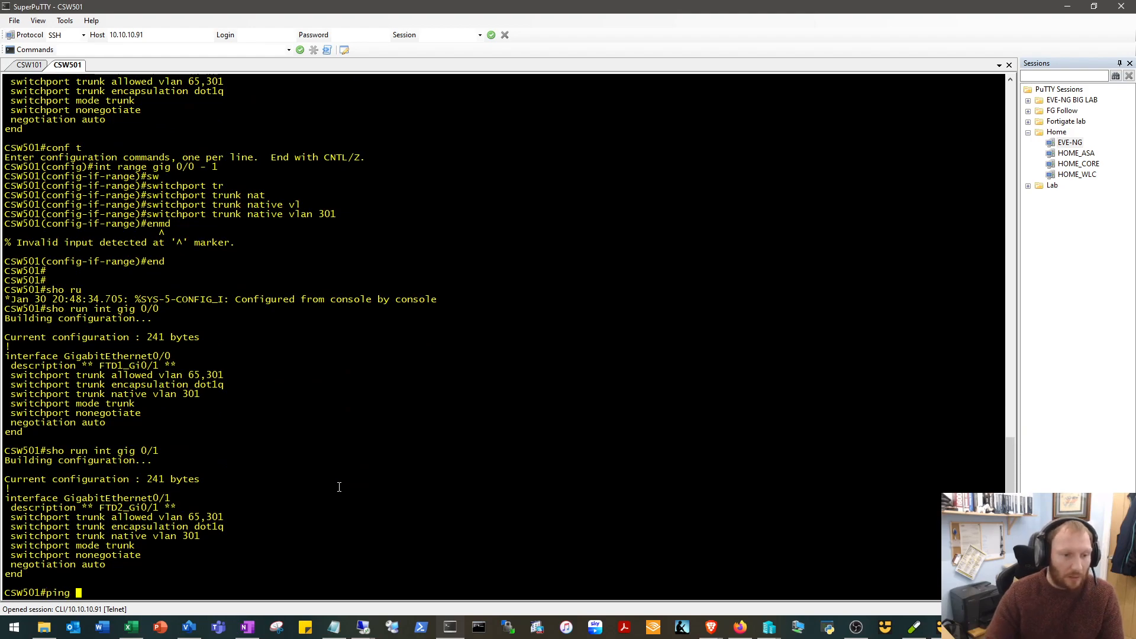
pyautogui.write('10.11.02')
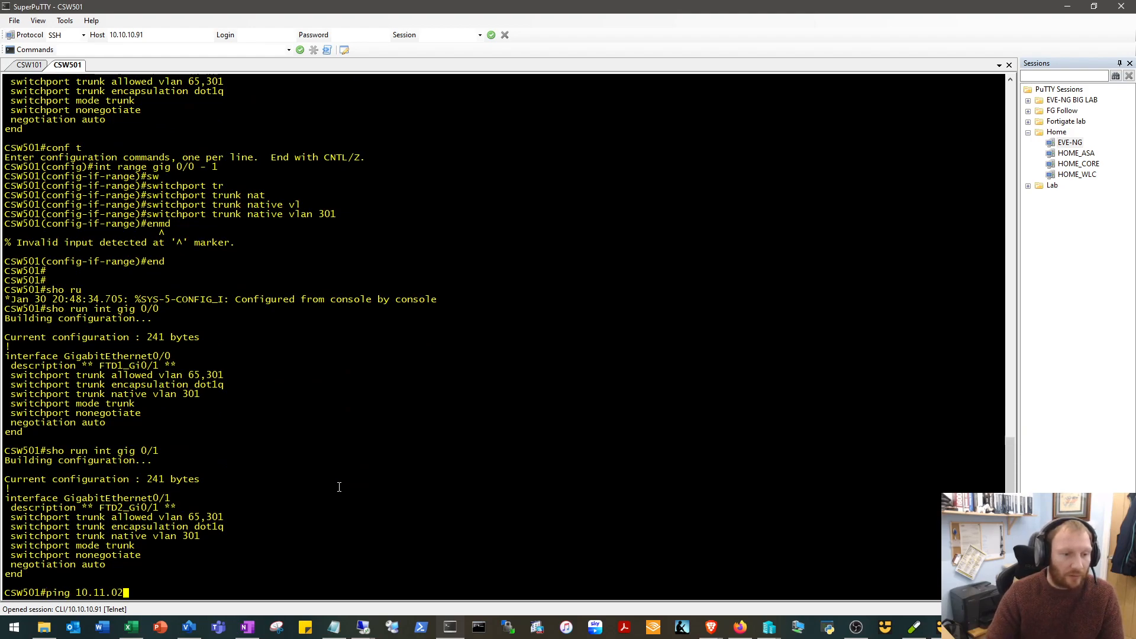
pyautogui.press('BackSpace')
pyautogui.write('.2')
pyautogui.press('Return')
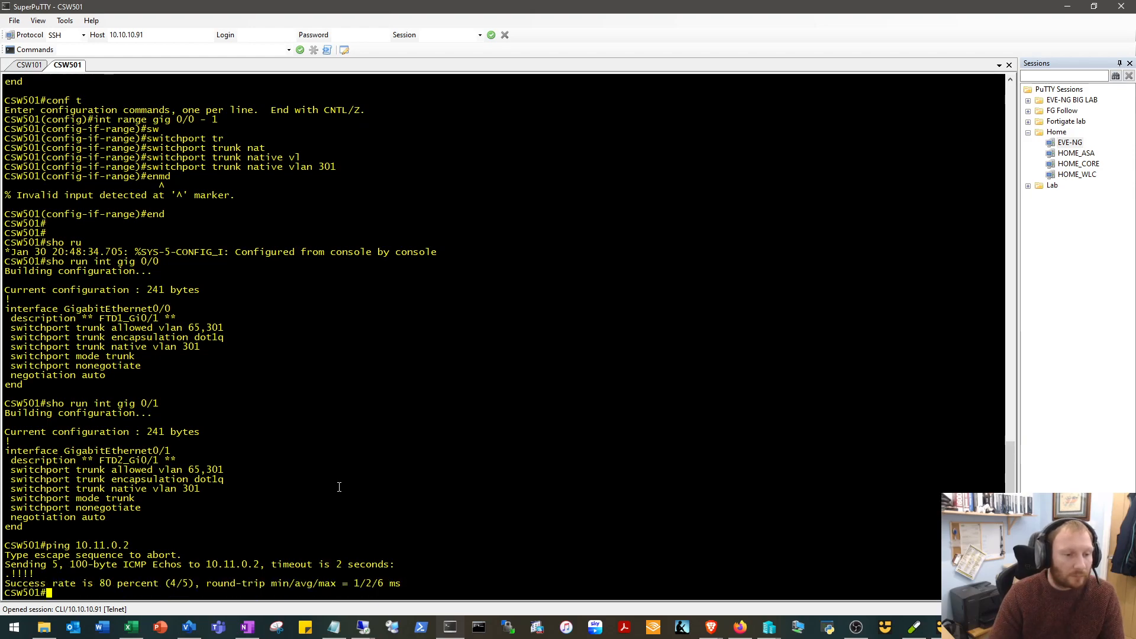
pyautogui.press('Up')
pyautogui.press('Return')
# Display CSW501's IP ARP table and highlight the hardware address listed for 10.11.0.2.
pyautogui.write('sho i')
pyautogui.write('p')
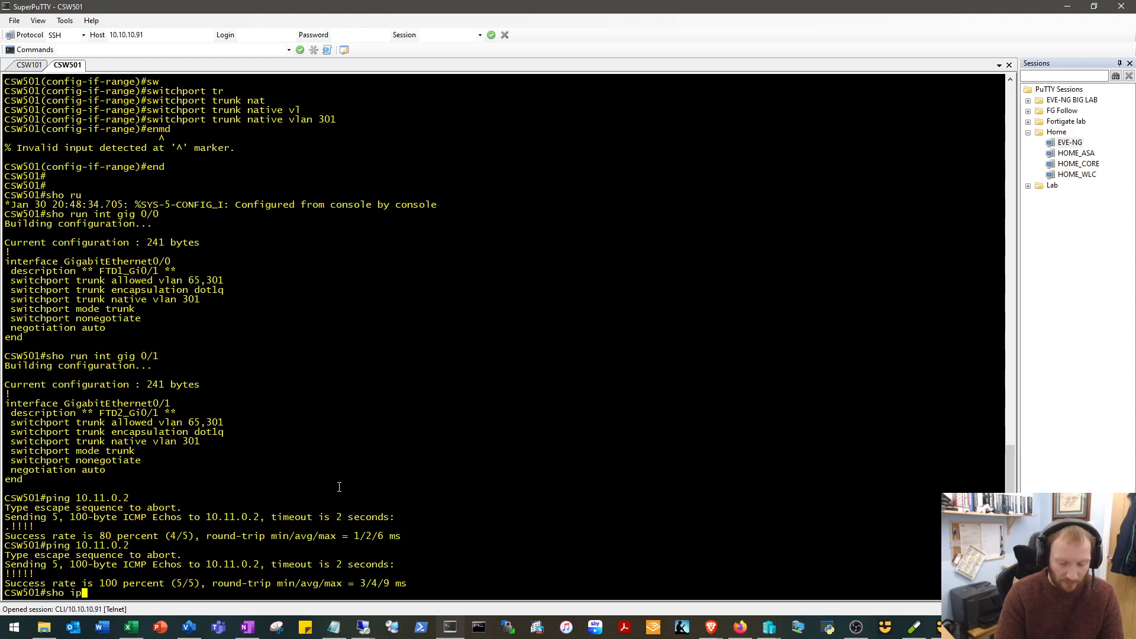
pyautogui.write(' arp')
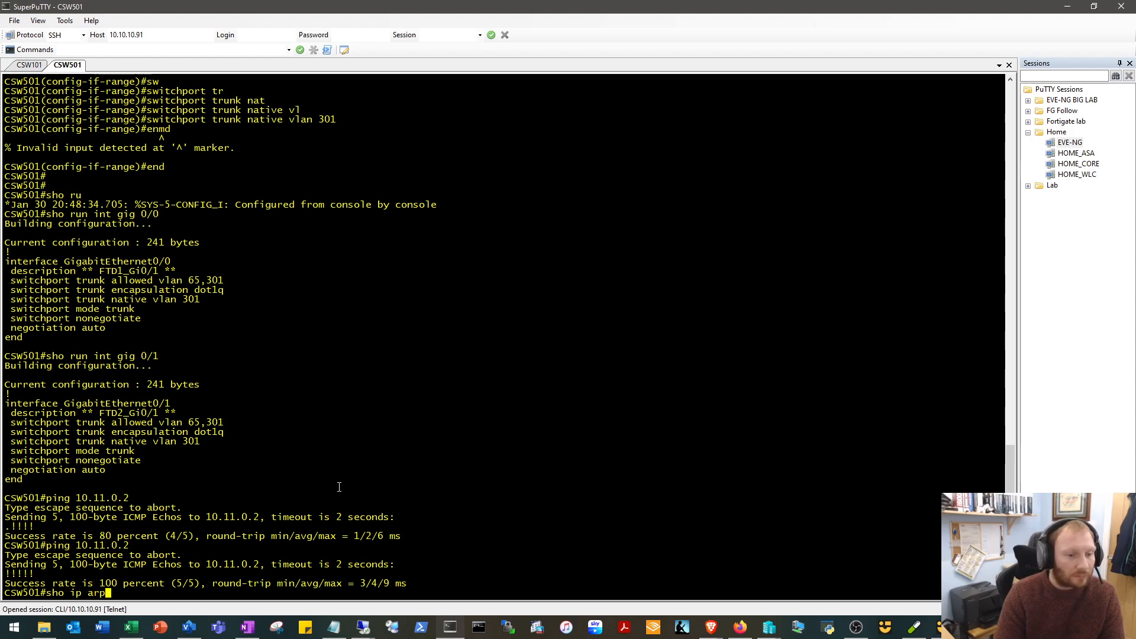
pyautogui.press('Return')
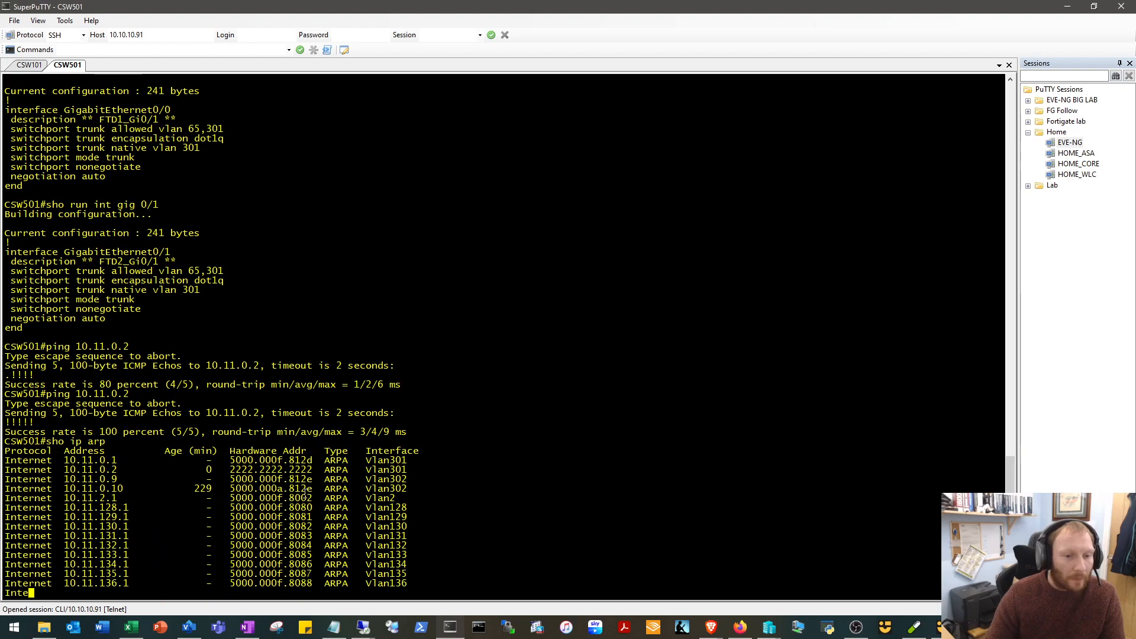
pyautogui.moveTo(310, 457); pyautogui.dragTo(235, 460)
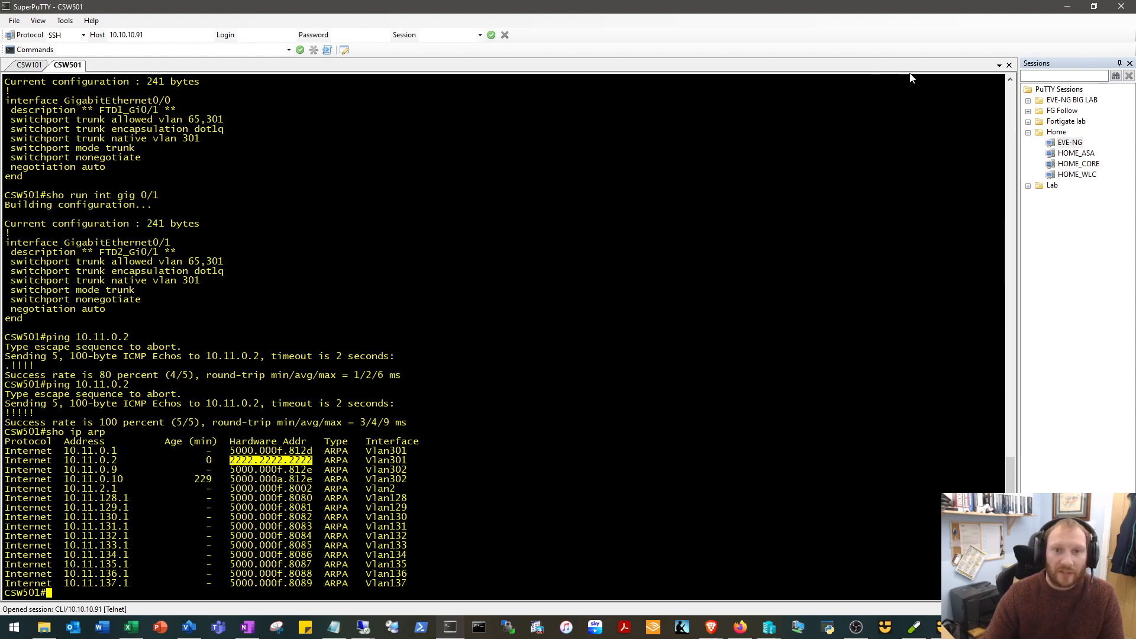
# Open FTD1's node actions in the EVE-NG topology, and start a ping to 10.11.0.2 with repeat 100000 from CSW501 in SuperPuTTY.
pyautogui.click(1067, 6)
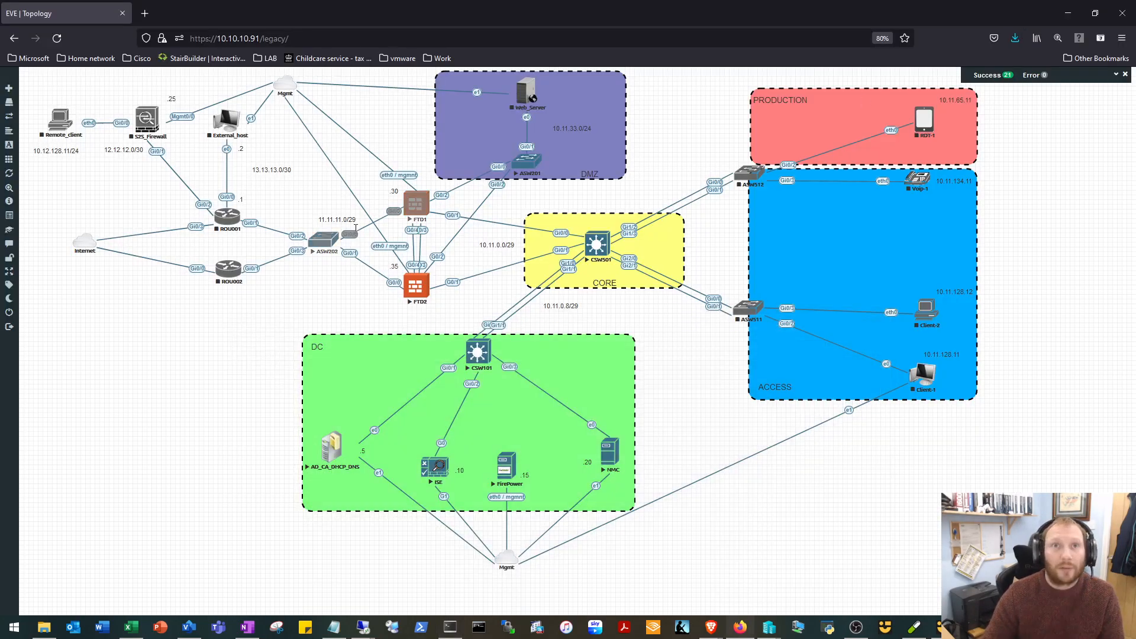
pyautogui.rightClick(418, 204)
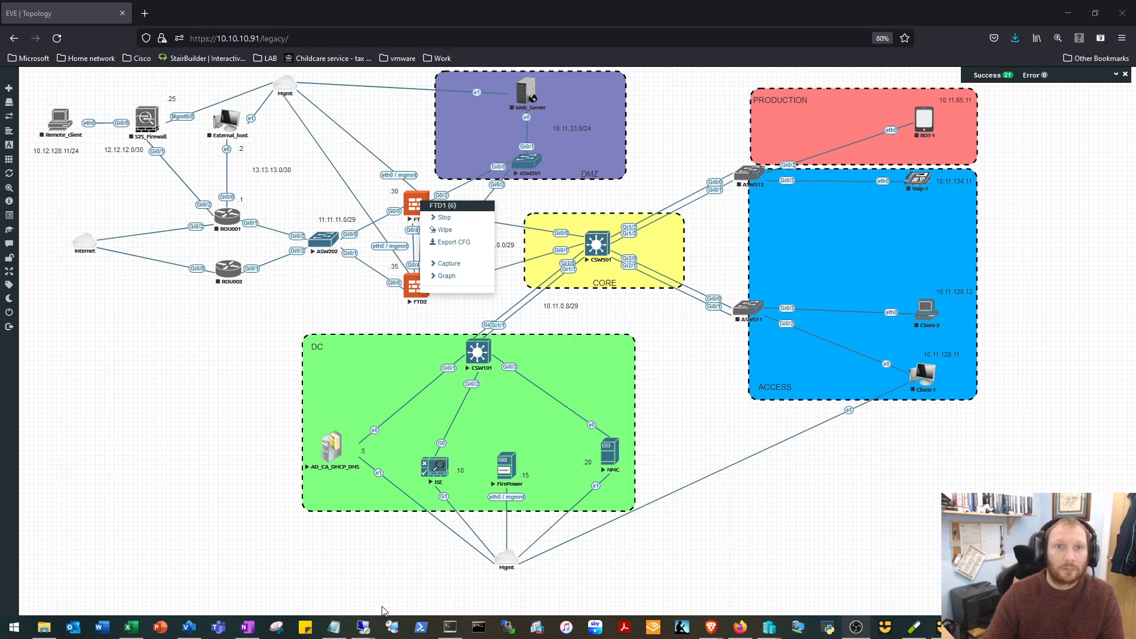
pyautogui.click(451, 628)
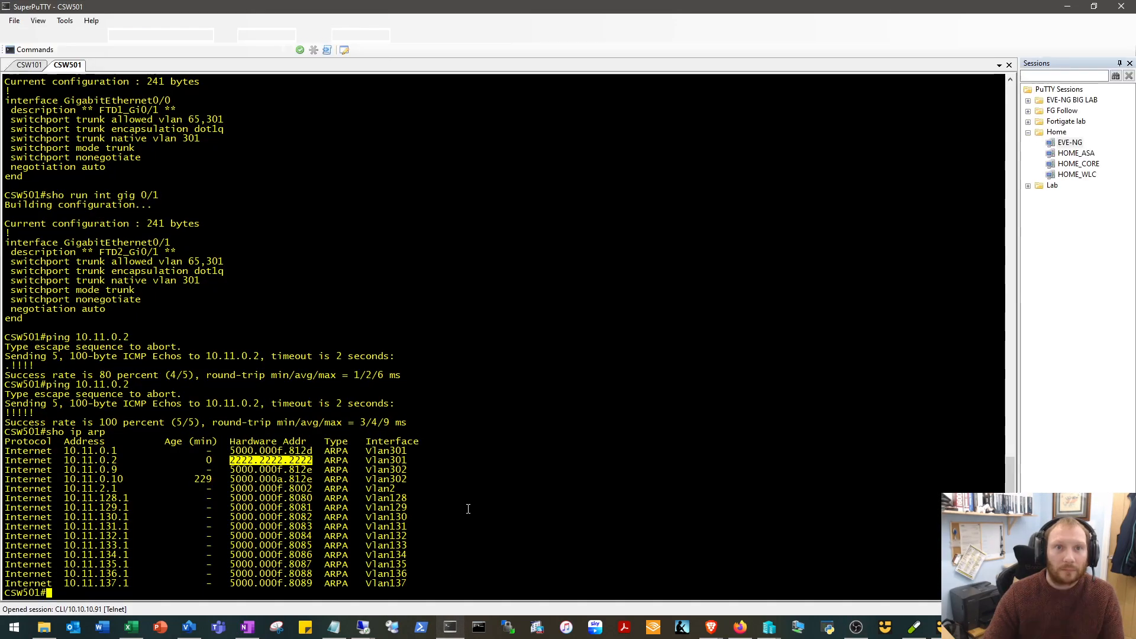
pyautogui.press('Up')
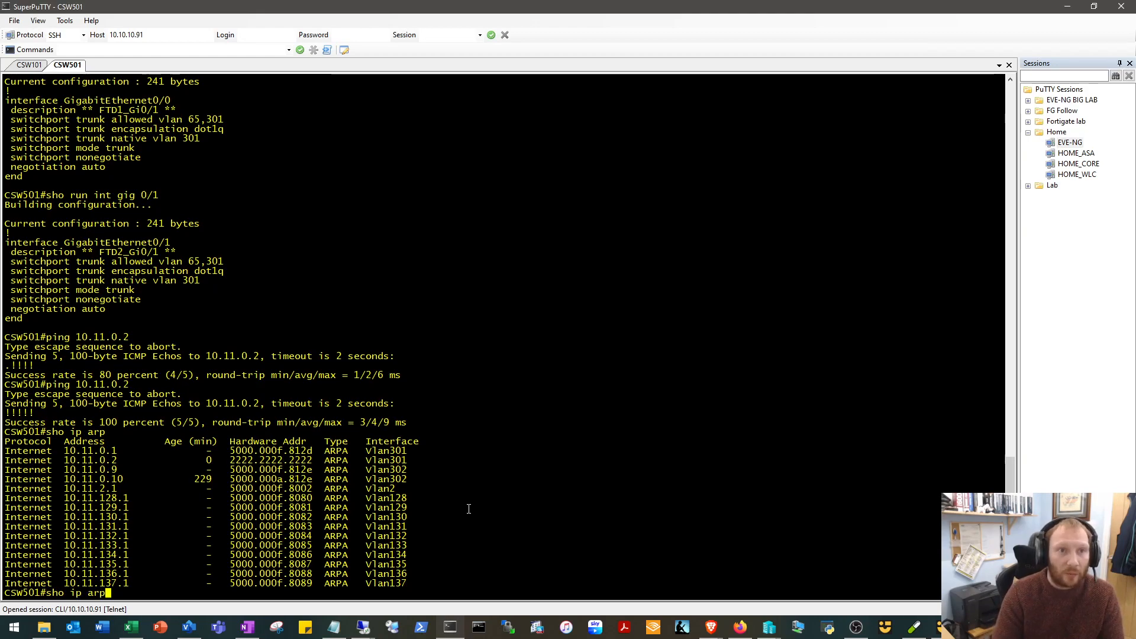
pyautogui.press('Up')
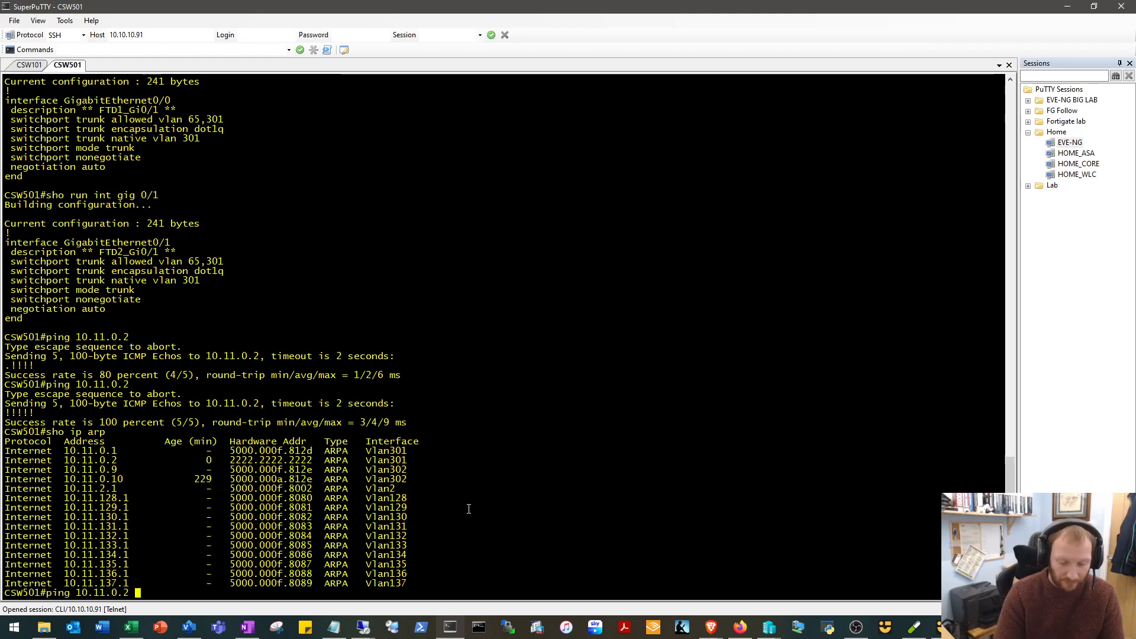
pyautogui.write('re1')
pyautogui.press('Tab')
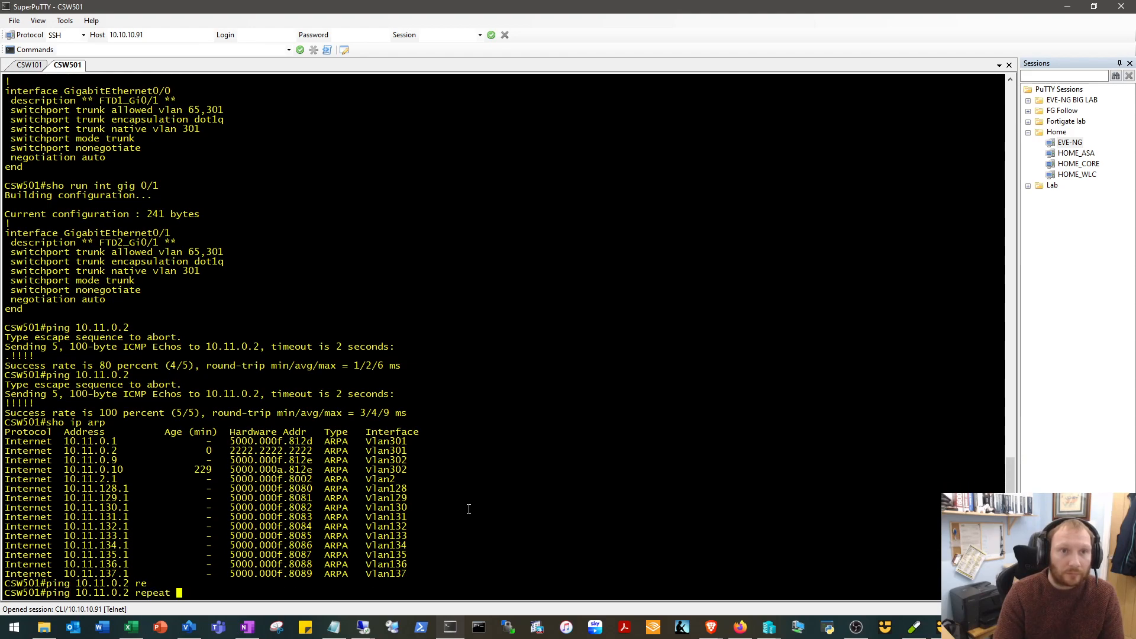
pyautogui.write('10000')
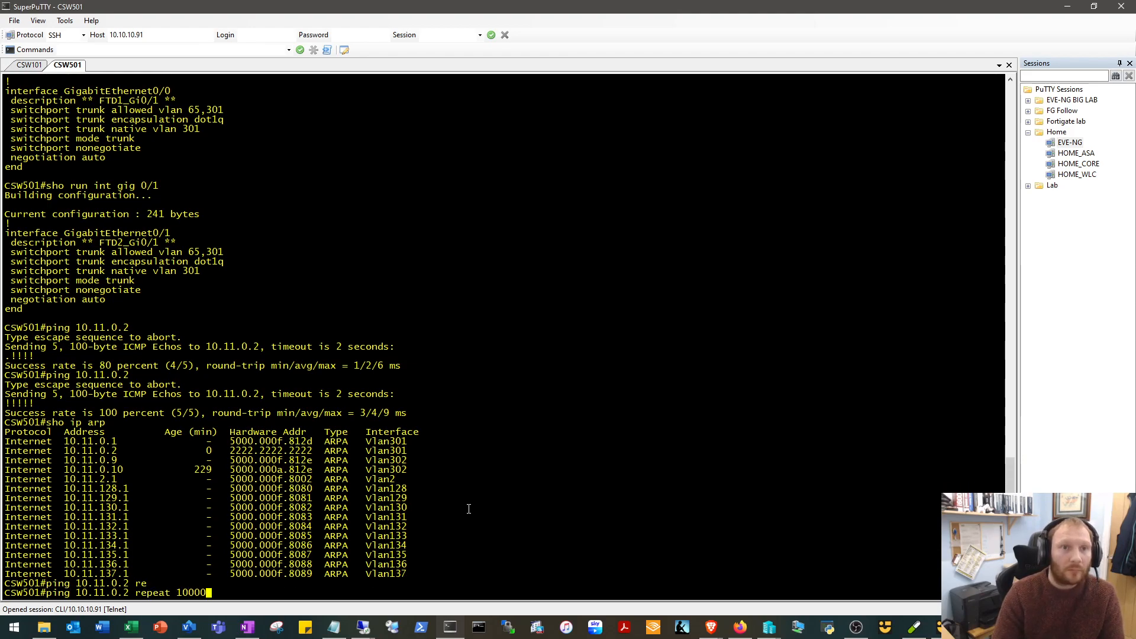
pyautogui.write('0')
pyautogui.press('Return')
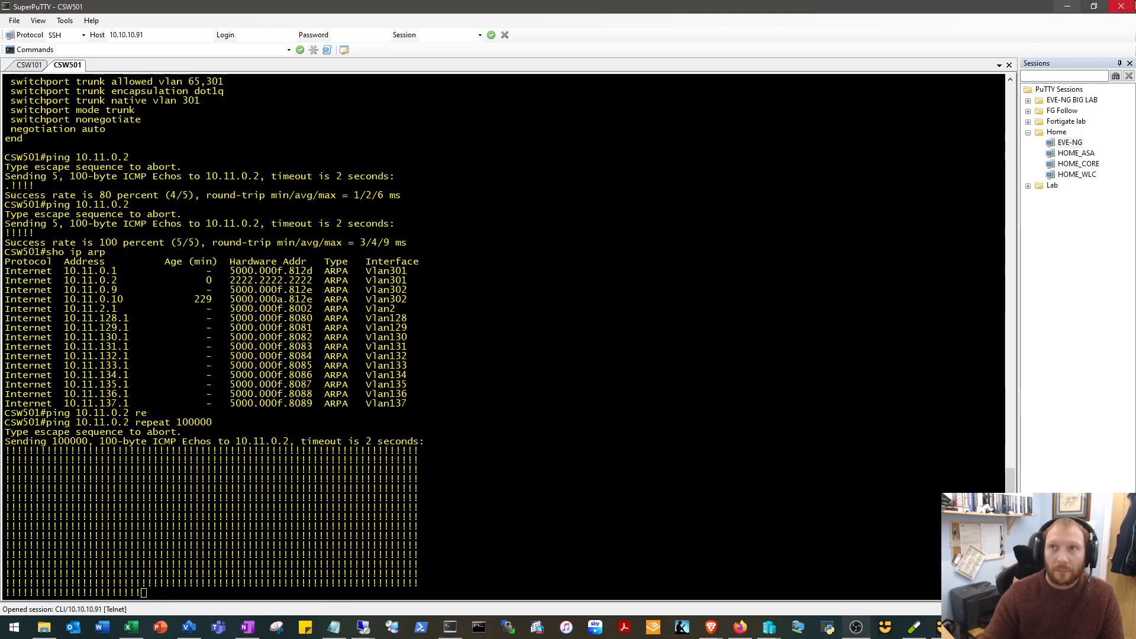
# Stop the FTD1 node in the EVE-NG topology and return to the running ping in SuperPuTTY.
pyautogui.click(1067, 7)
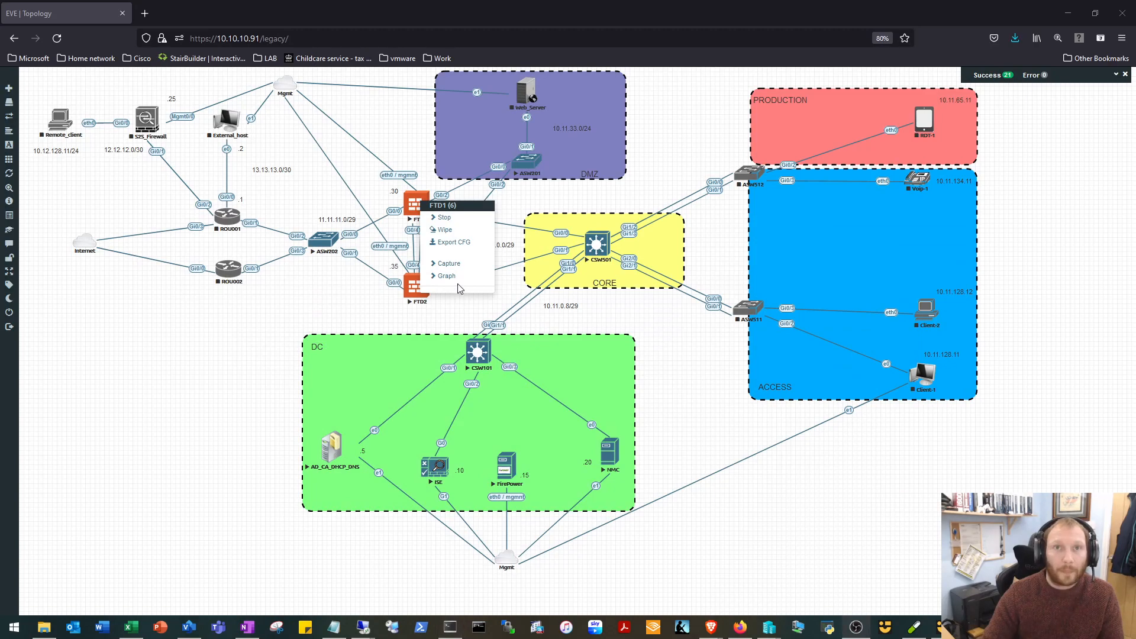
pyautogui.click(445, 217)
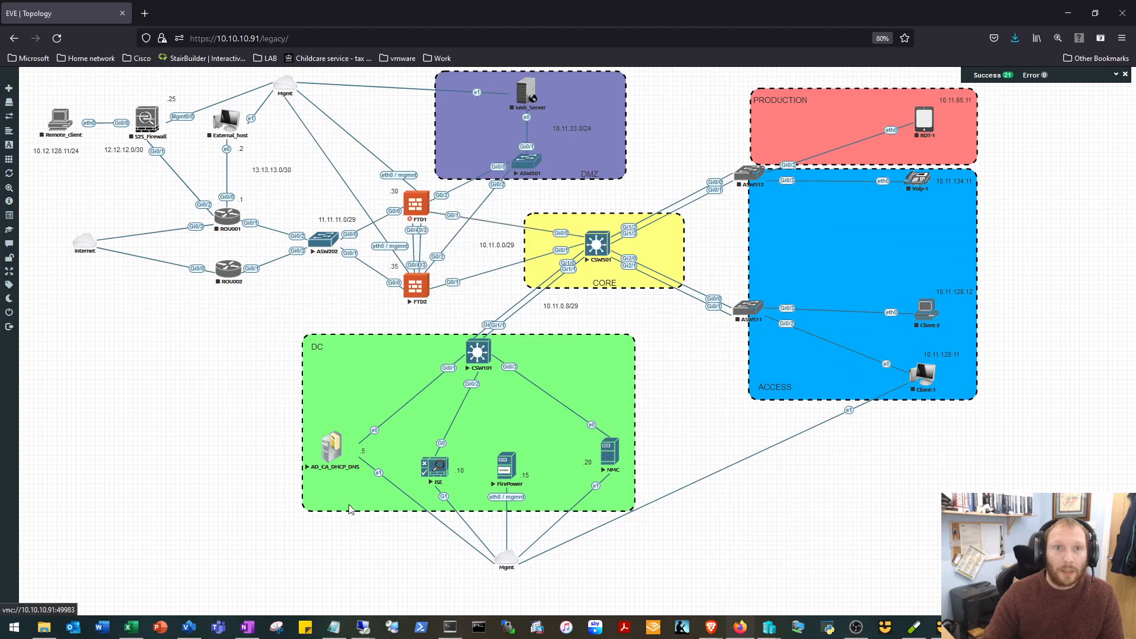
pyautogui.click(450, 627)
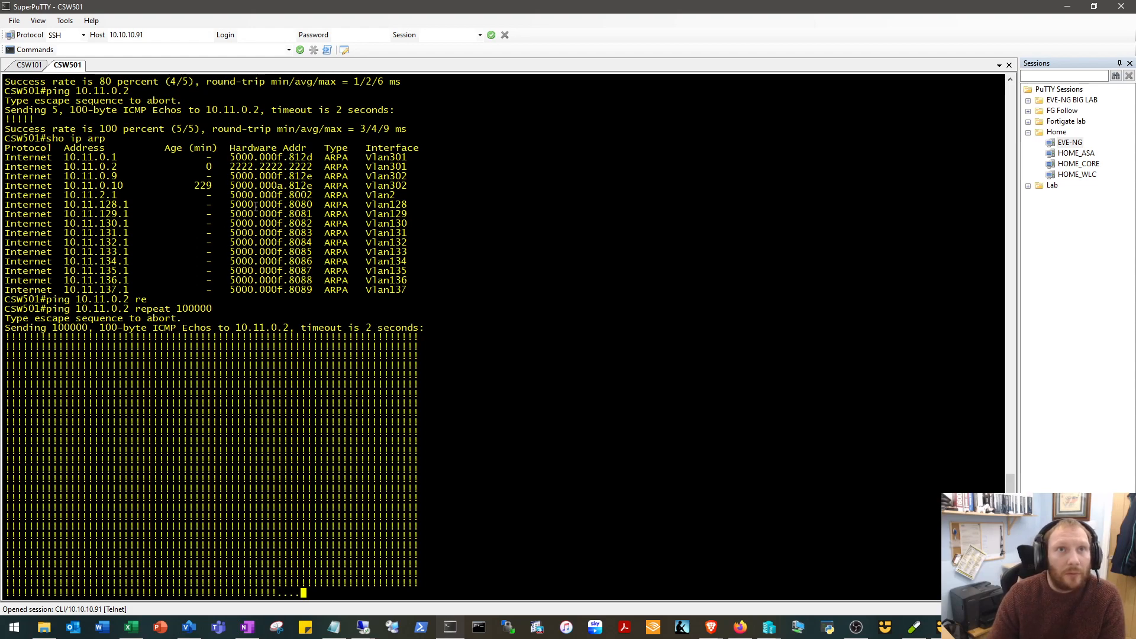
# Check the hardware address of 10.11.0.2 in the ARP output, and abort the running ping on CSW501.
pyautogui.moveTo(312, 167); pyautogui.dragTo(230, 166)
pyautogui.click(363, 309)
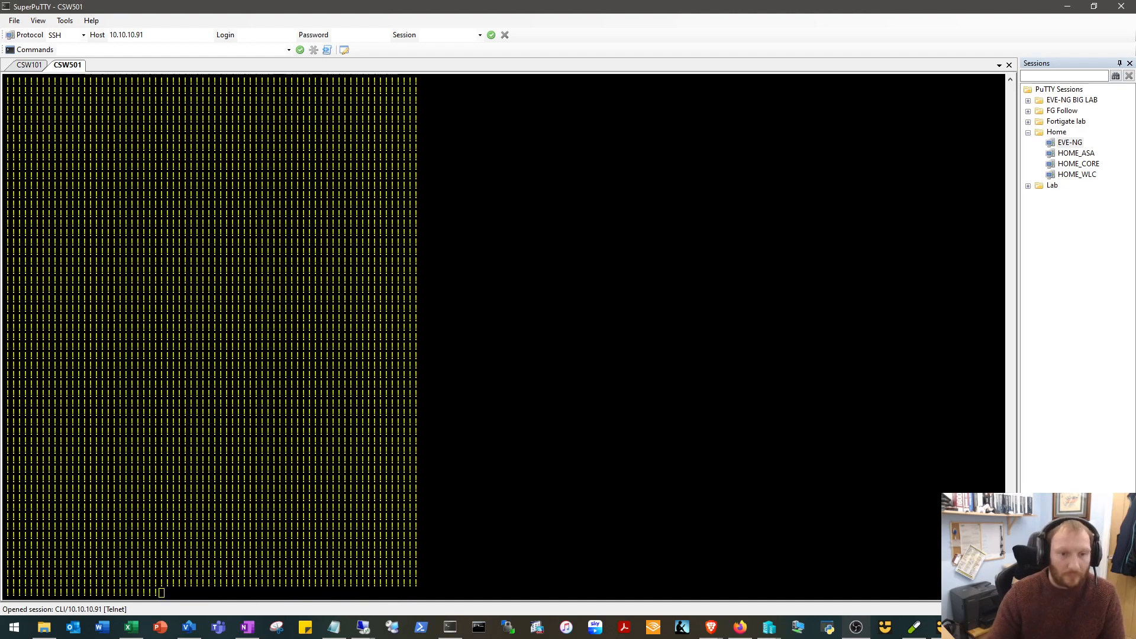
pyautogui.click(410, 404)
pyautogui.hotkey('ctrl', 'shift', '6')
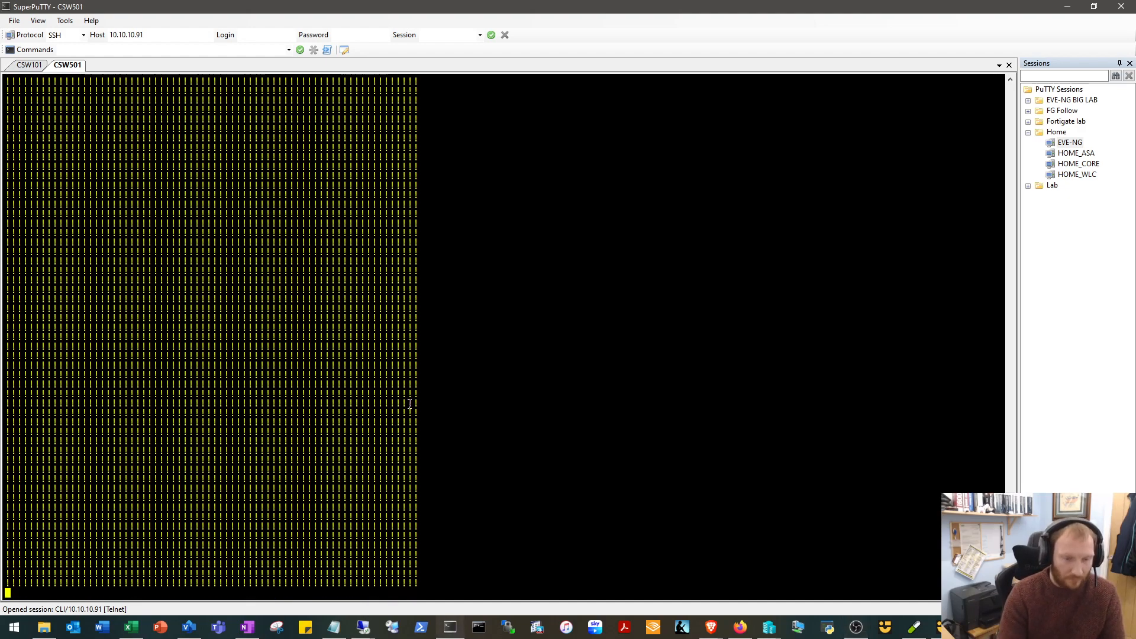
pyautogui.write('z')
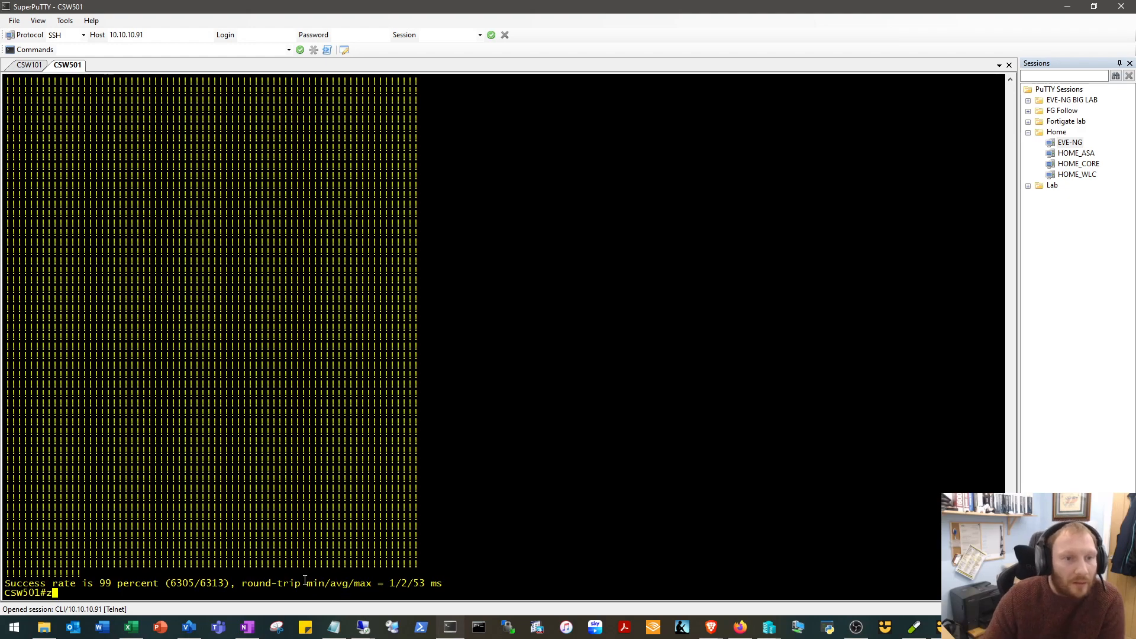
# Examine the ping output for replies lost during the failover, and return to the EVE-NG topology.
pyautogui.scroll(15, 305, 580)
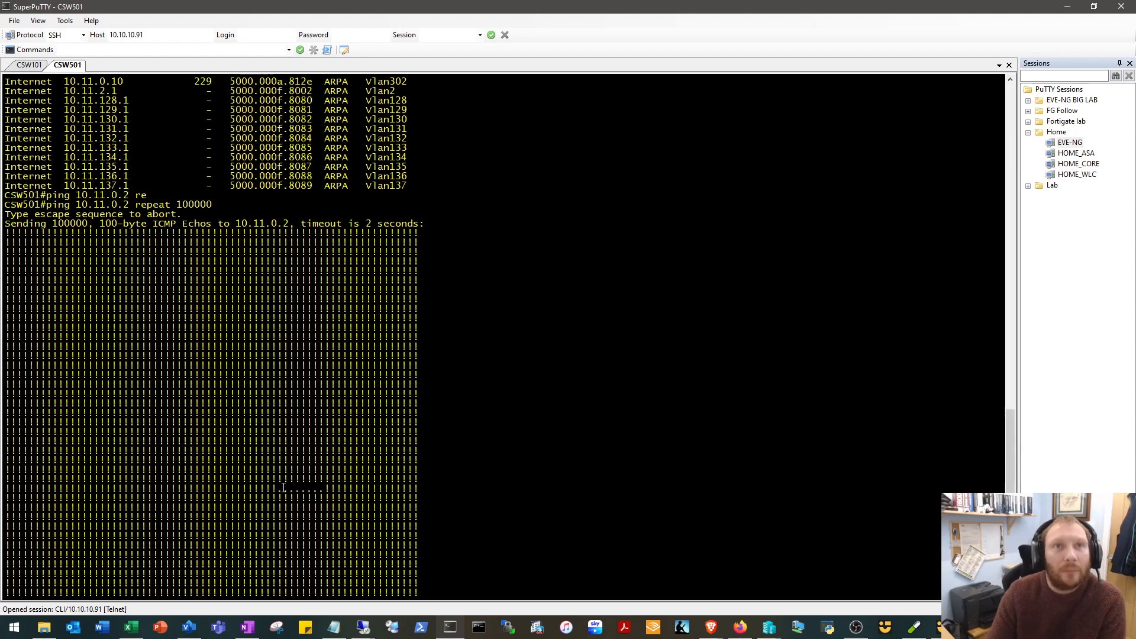
pyautogui.write('z')
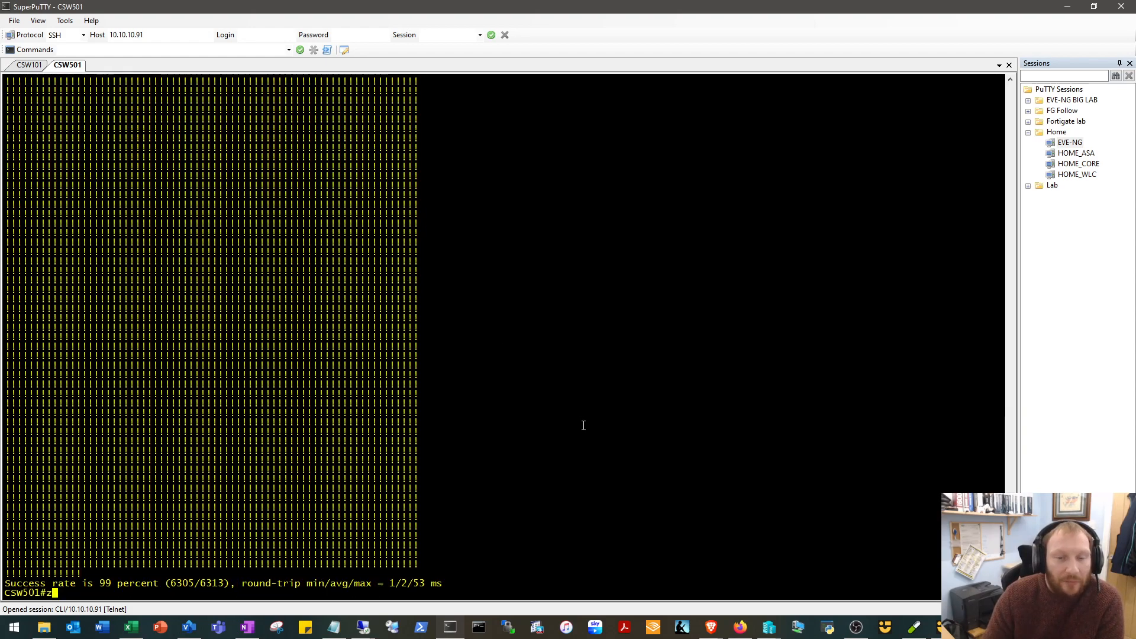
pyautogui.scroll(15, 459, 368)
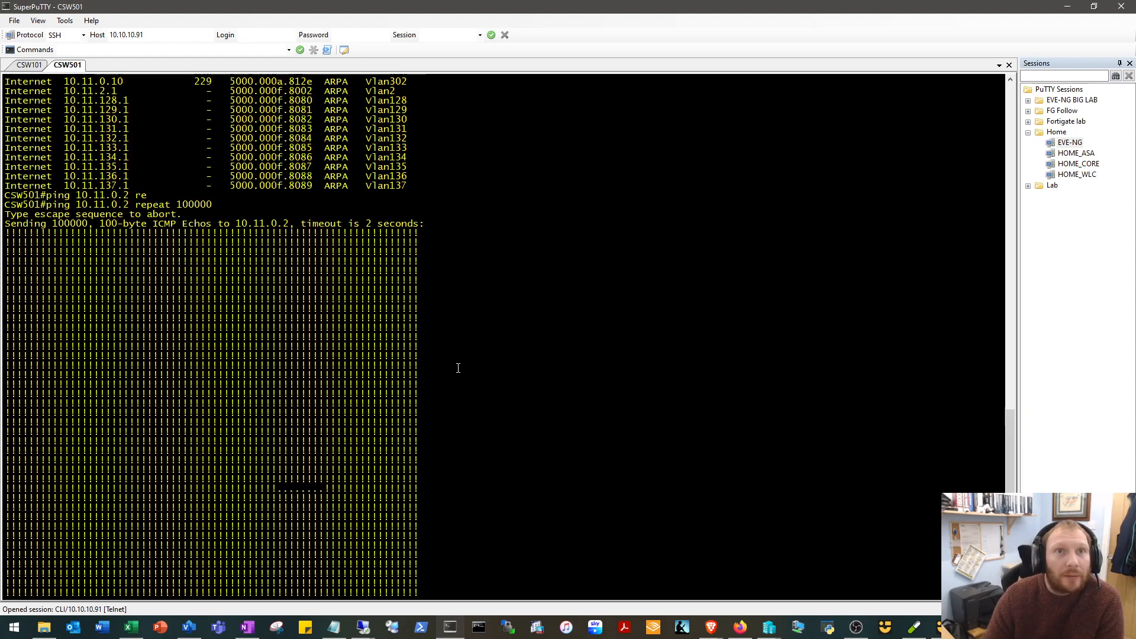
pyautogui.scroll(-15, 458, 368)
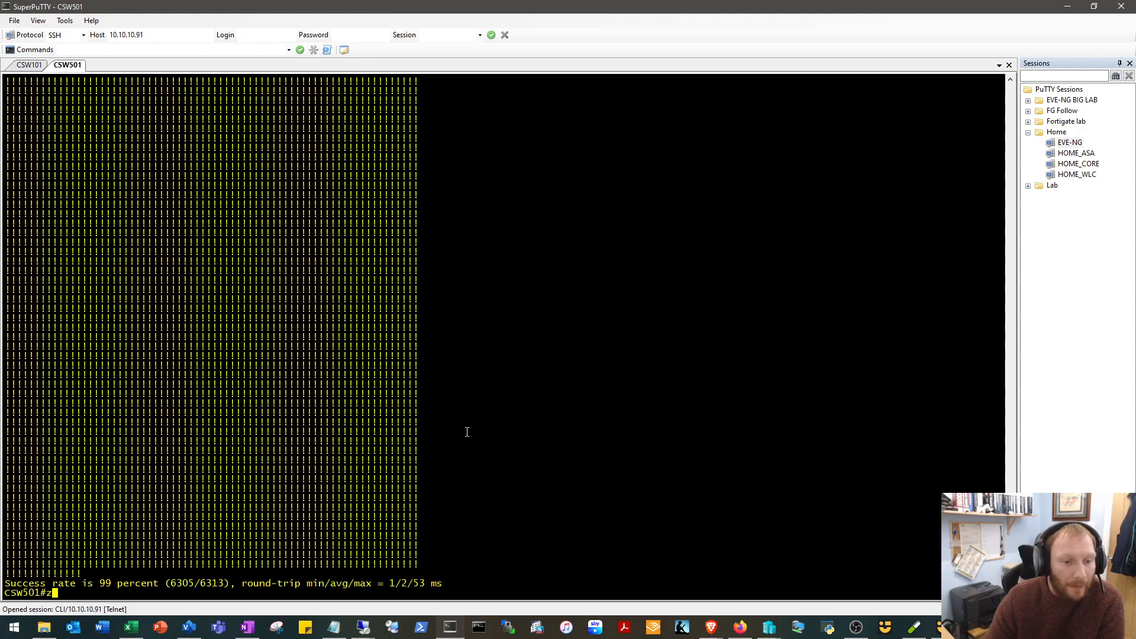
pyautogui.click(1068, 8)
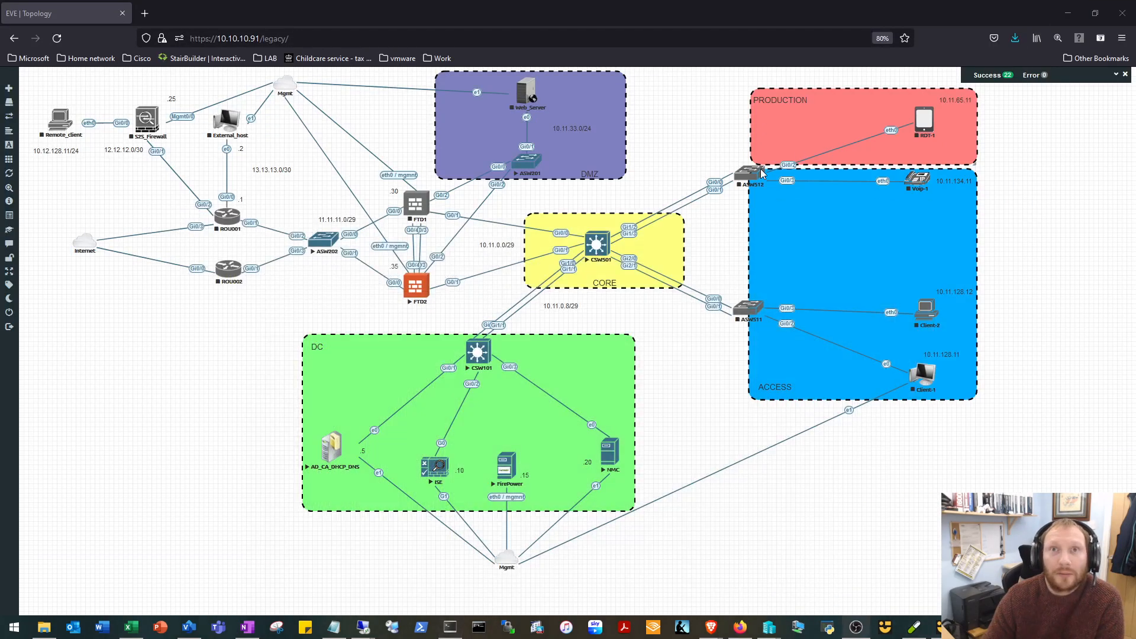